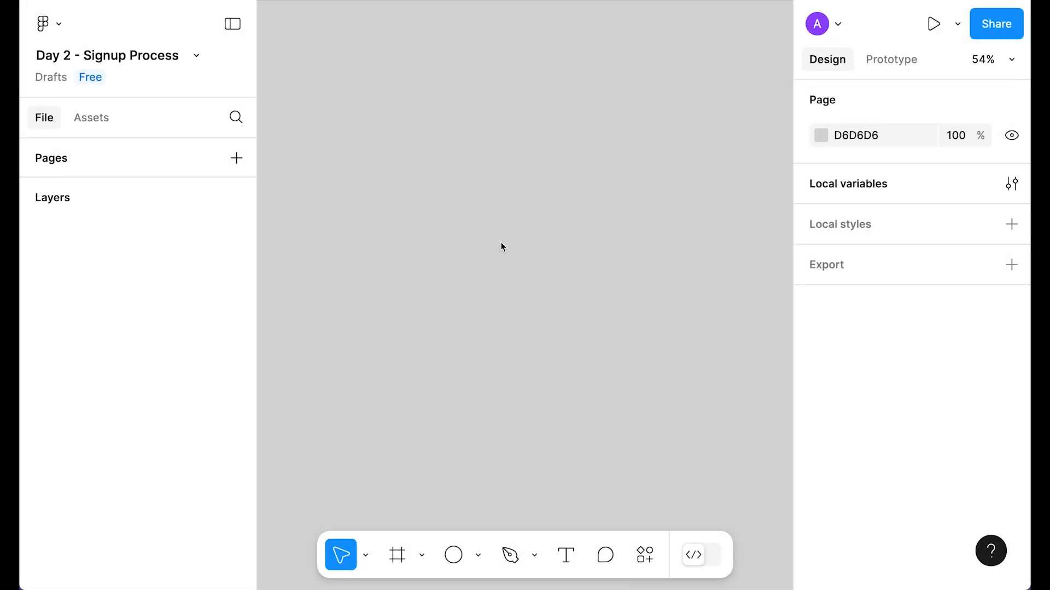
Step: Add a 393×852 iPhone 16 frame named 'Day 2 - Signup process - Get started' and zoom to it
{"action": "key", "text": "f"}
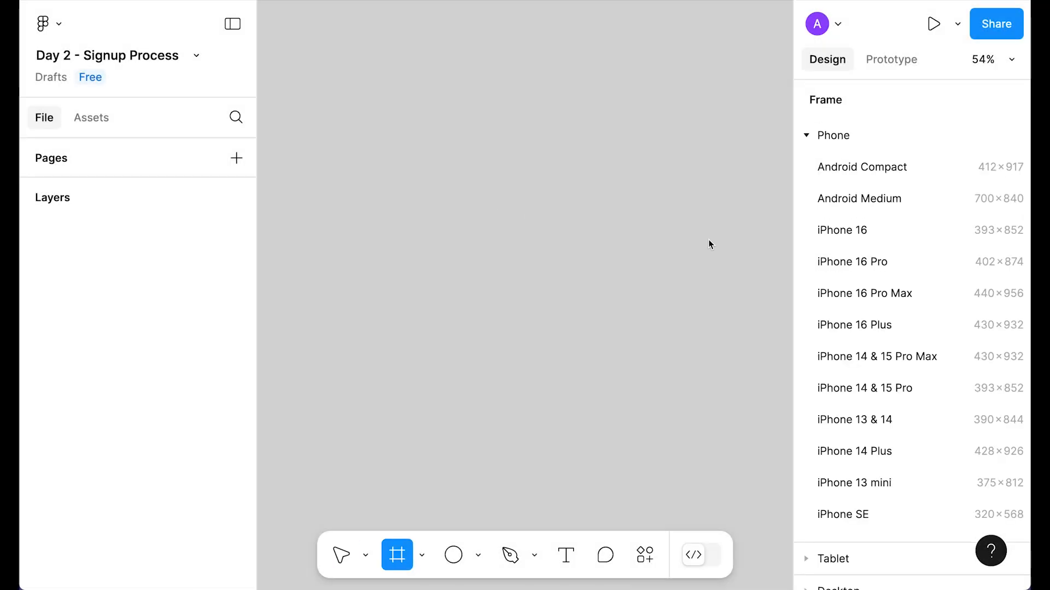
{"action": "left_click", "coordinate": [859, 230]}
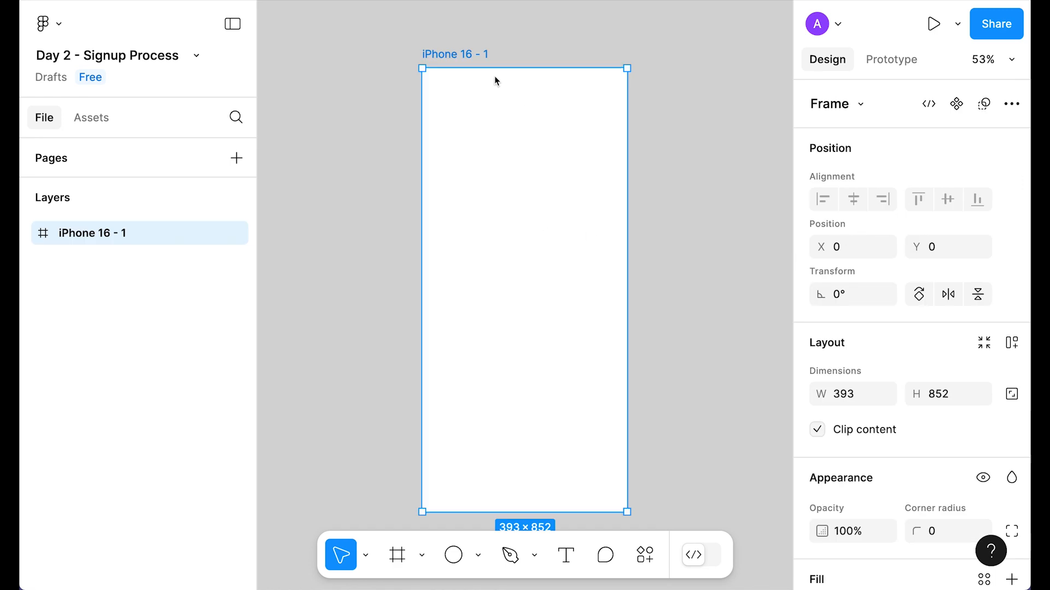
{"action": "key", "text": "ctrl+r"}
{"action": "type", "text": "Da"}
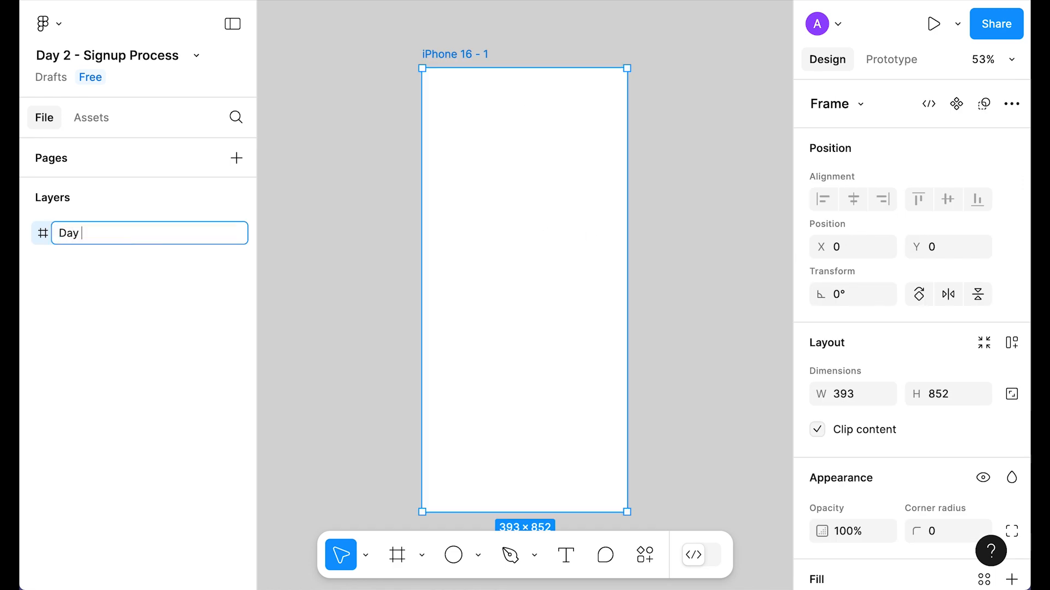
{"action": "type", "text": "y 2 - Signup process -"}
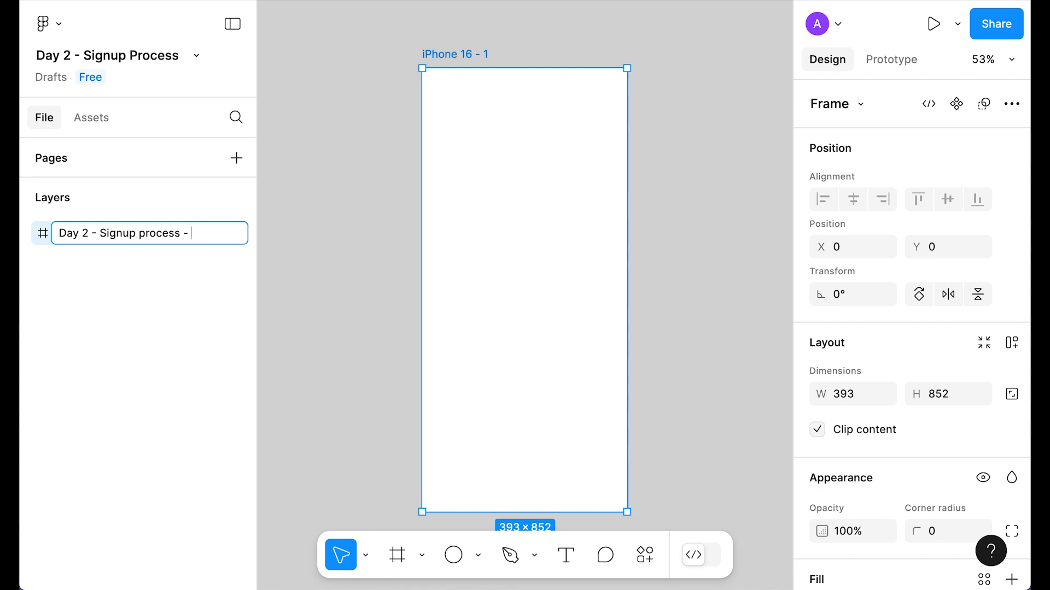
{"action": "type", "text": " Get started"}
{"action": "key", "text": "Return"}
{"action": "key", "text": "shift+2"}
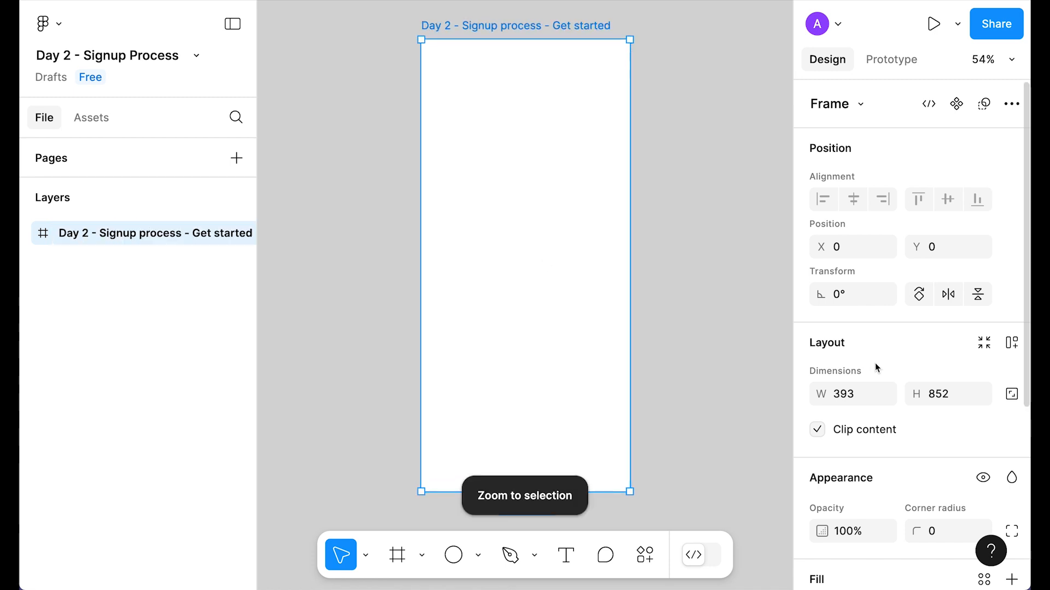
{"action": "scroll", "coordinate": [930, 437], "scroll_direction": "down", "scroll_amount": 5}
Step: Add a layout grid to the frame and make it a 2-column grid
{"action": "left_click", "coordinate": [1011, 479]}
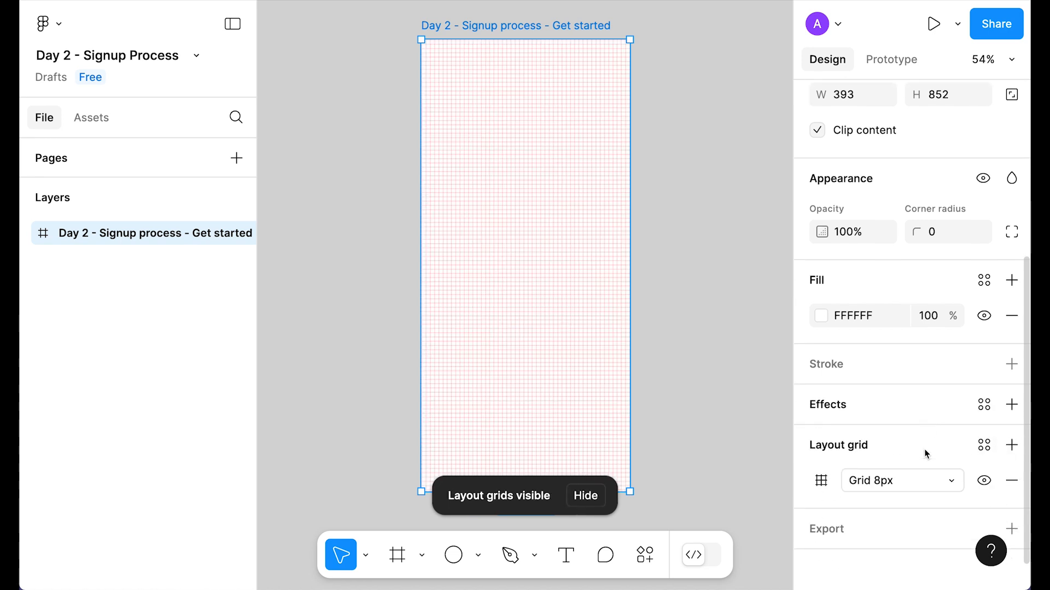
{"action": "left_click", "coordinate": [821, 472]}
{"action": "left_click", "coordinate": [643, 479]}
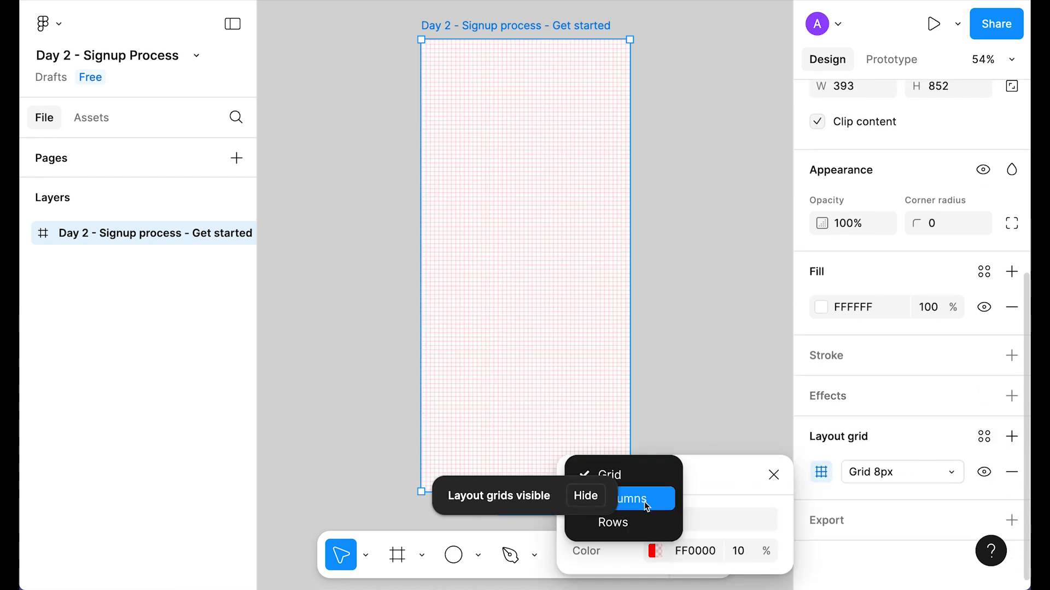
{"action": "left_click", "coordinate": [634, 499]}
{"action": "type", "text": "2"}
{"action": "left_click", "coordinate": [758, 426]}
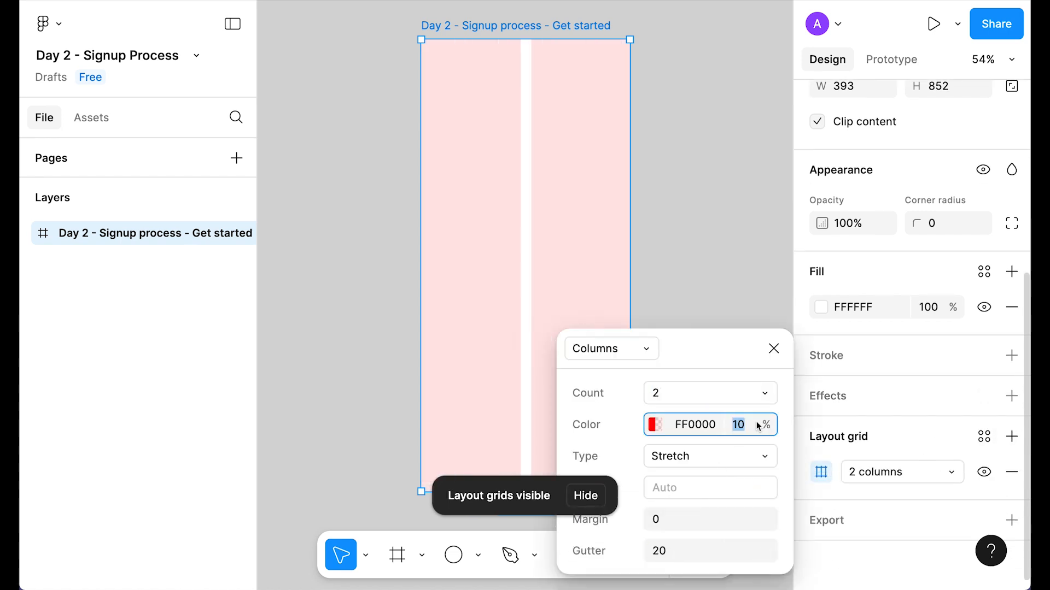
Step: Set the column grid to 5% opacity with a 16 margin and 16 gutter
{"action": "type", "text": "5"}
{"action": "key", "text": "Return"}
{"action": "left_click", "coordinate": [673, 522]}
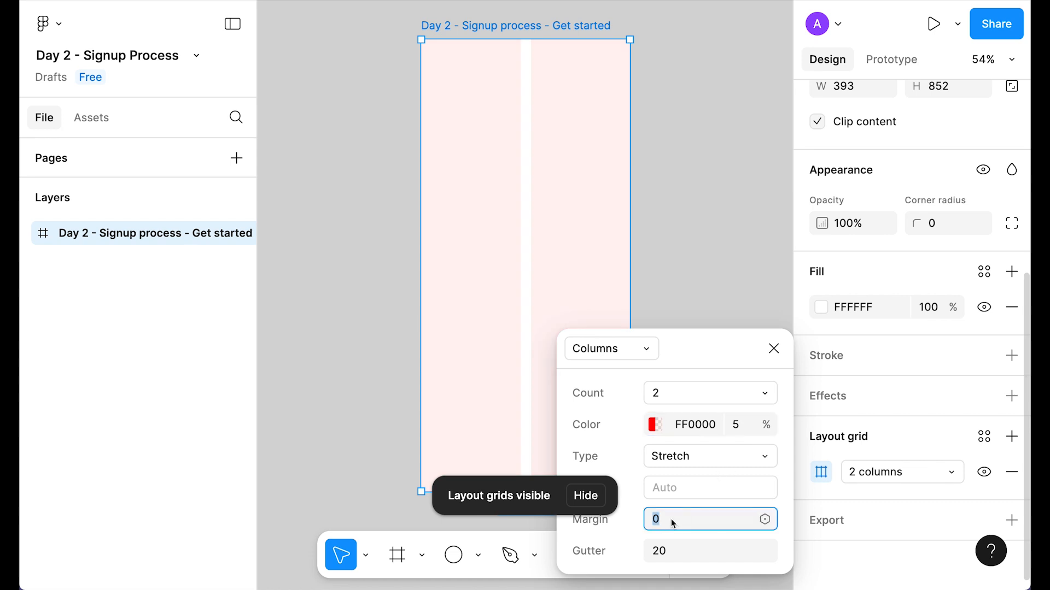
{"action": "type", "text": "16"}
{"action": "key", "text": "Tab"}
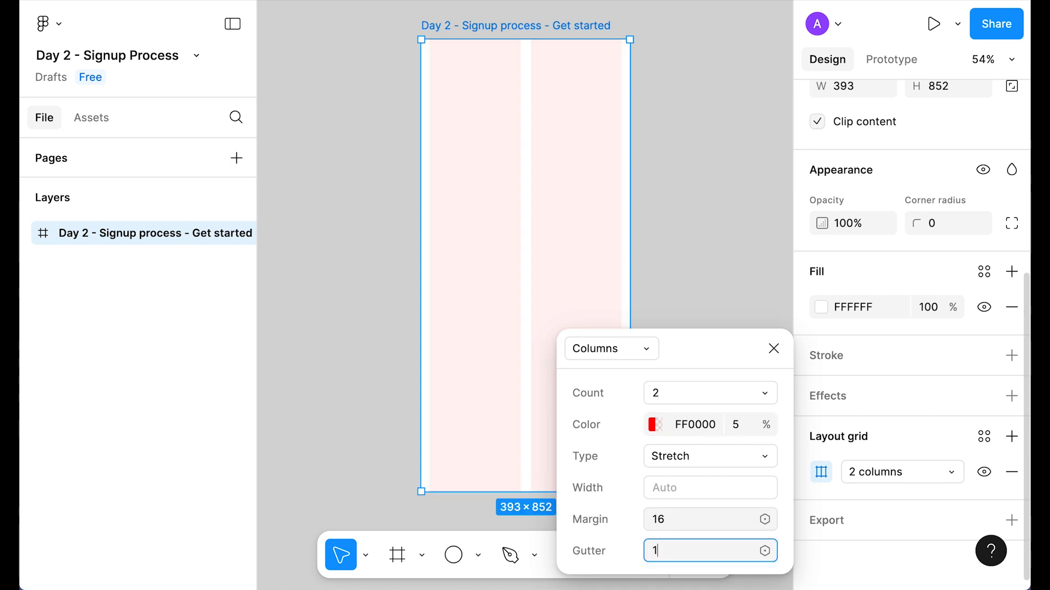
{"action": "key", "text": "Return"}
{"action": "left_click", "coordinate": [656, 241]}
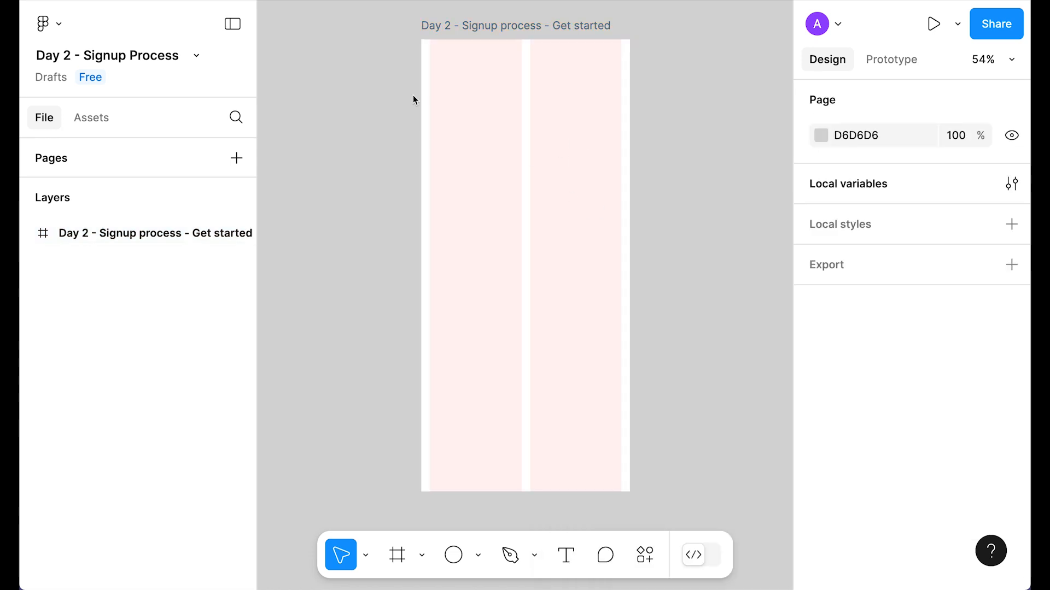
Step: Place a Status Bar from Assets on the frame, centred and aligned to the top
{"action": "left_click", "coordinate": [92, 117]}
{"action": "type", "text": "status"}
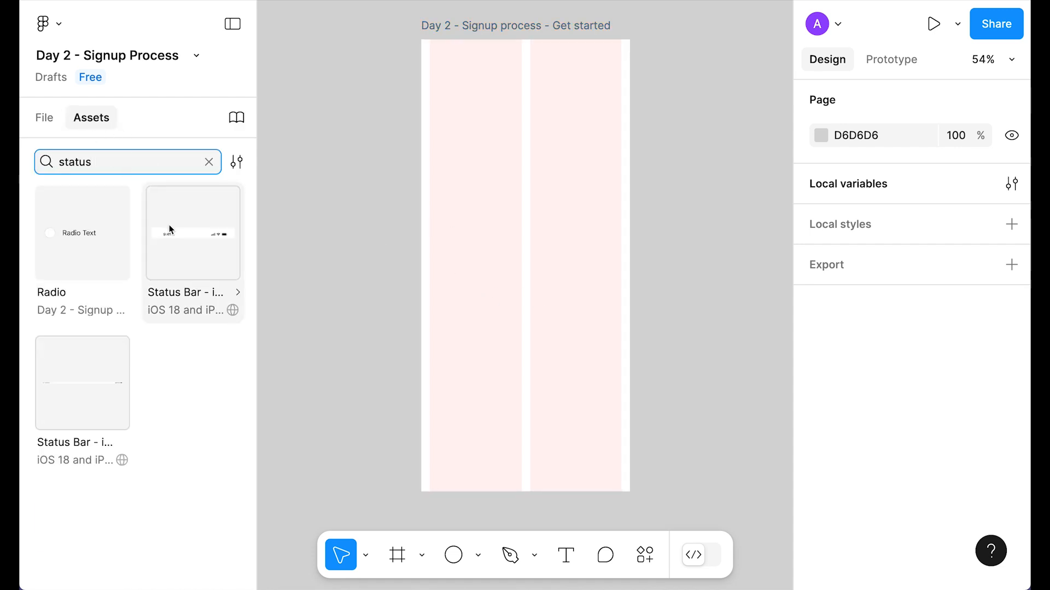
{"action": "left_click_drag", "start_coordinate": [169, 227], "coordinate": [504, 154]}
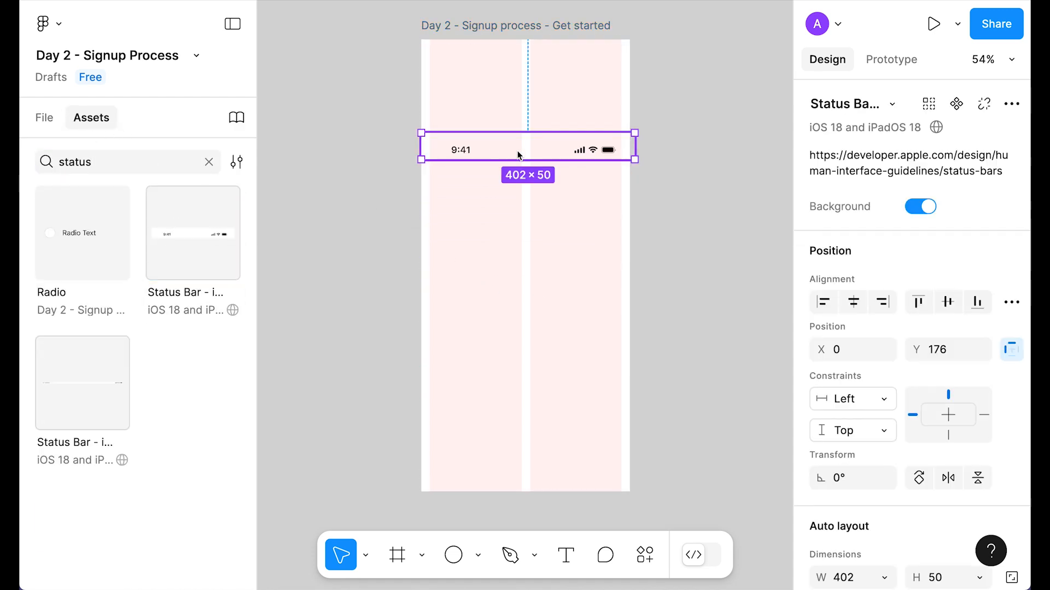
{"action": "left_click", "coordinate": [853, 302]}
{"action": "left_click", "coordinate": [918, 301]}
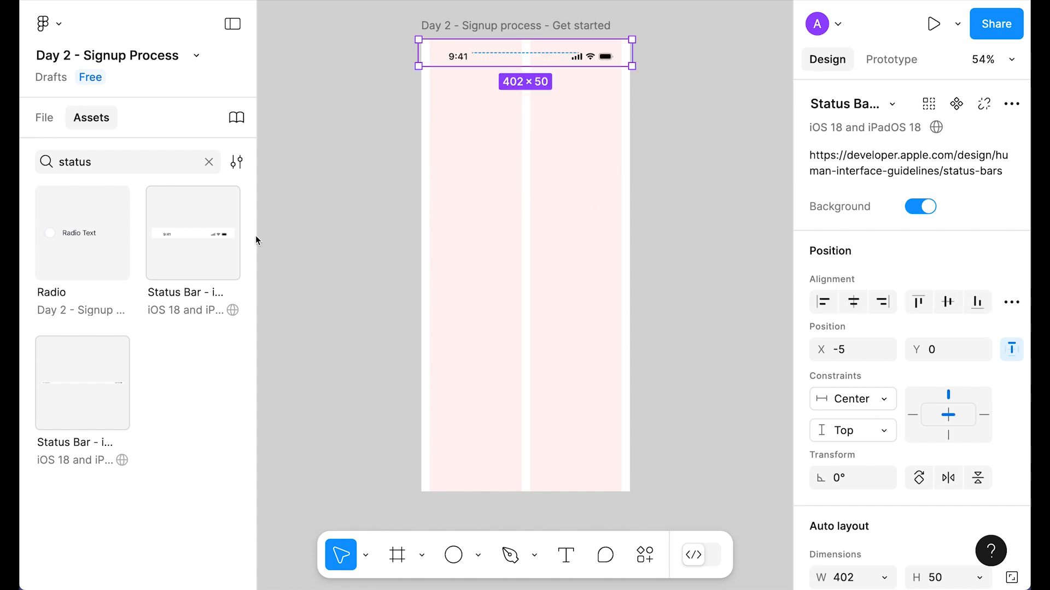
Step: Place a Home Indicator from Assets on the frame, centred and aligned to the bottom
{"action": "double_click", "coordinate": [98, 163]}
{"action": "type", "text": "home indicator"}
{"action": "left_click_drag", "start_coordinate": [193, 233], "coordinate": [539, 254]}
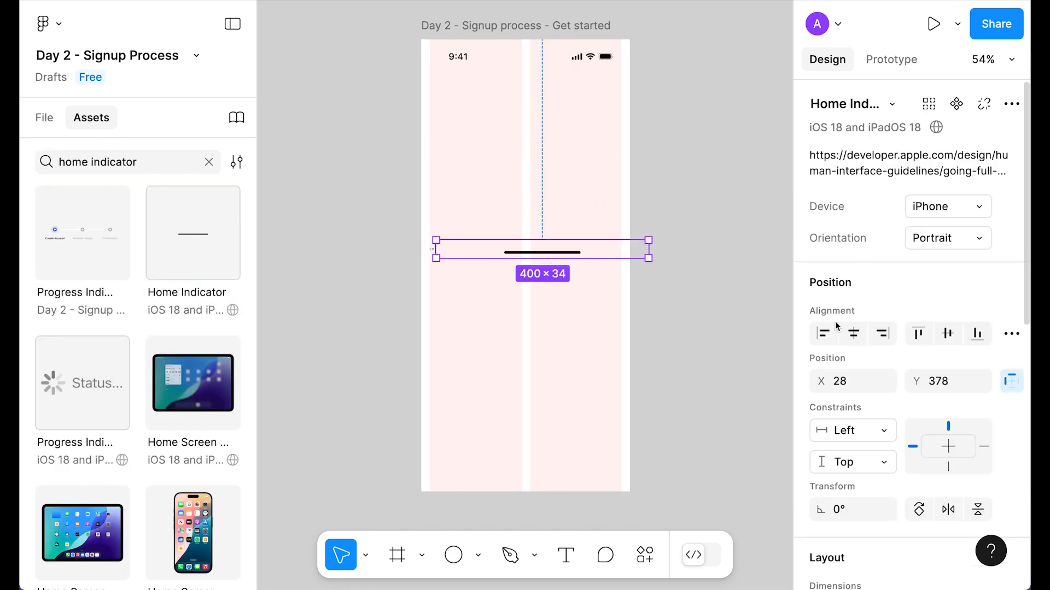
{"action": "left_click", "coordinate": [865, 336]}
{"action": "left_click", "coordinate": [977, 334]}
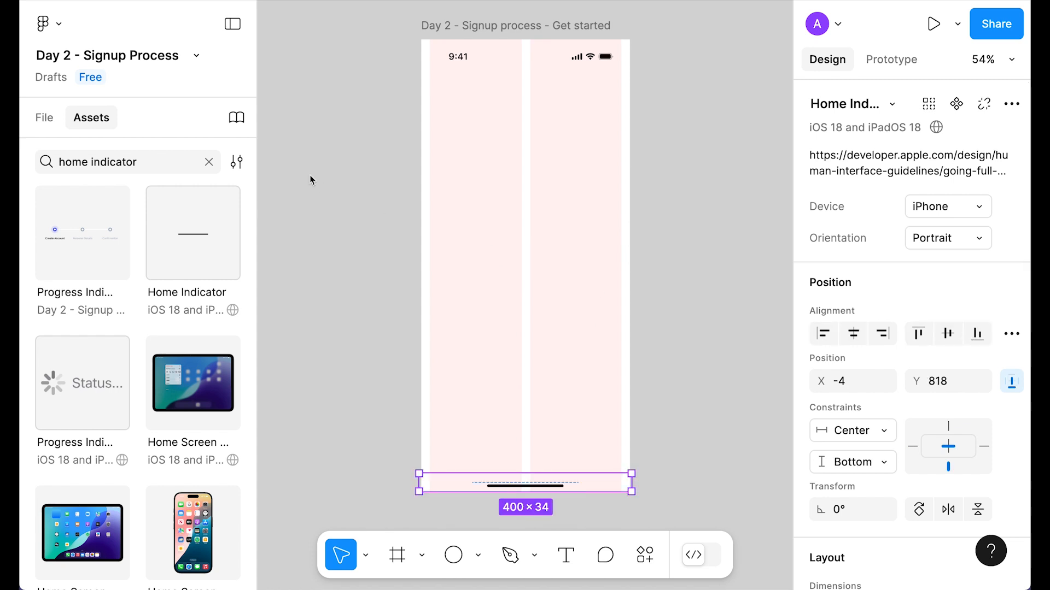
Step: Hide the frame's layout grids and turn off the status bar's background
{"action": "left_click", "coordinate": [209, 162]}
{"action": "left_click", "coordinate": [367, 199]}
{"action": "left_click", "coordinate": [523, 25]}
{"action": "key", "text": "ctrl+g"}
{"action": "left_click", "coordinate": [523, 55]}
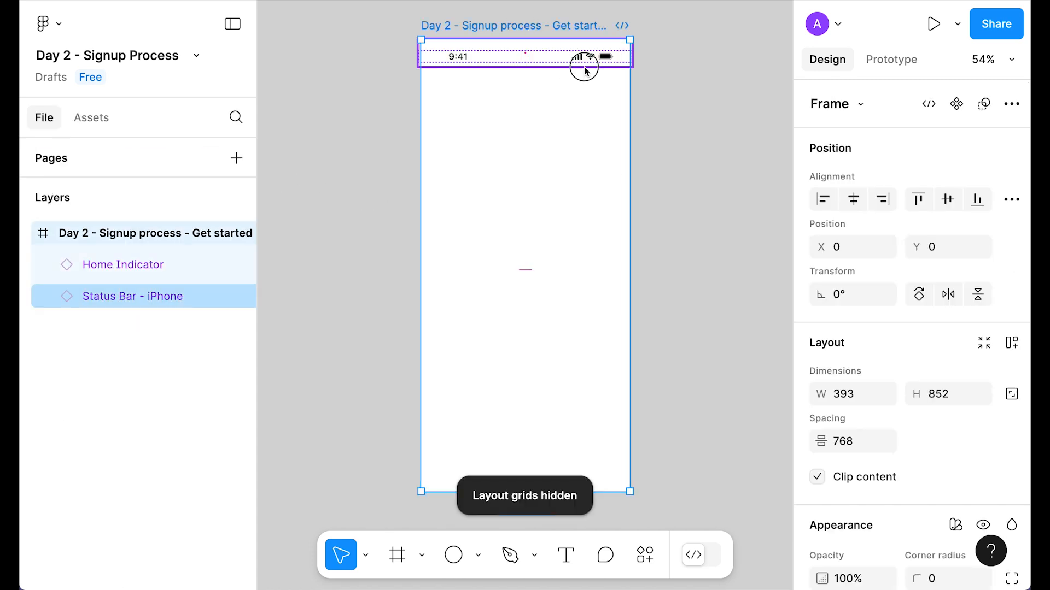
{"action": "left_click", "coordinate": [917, 207]}
{"action": "left_click", "coordinate": [682, 171]}
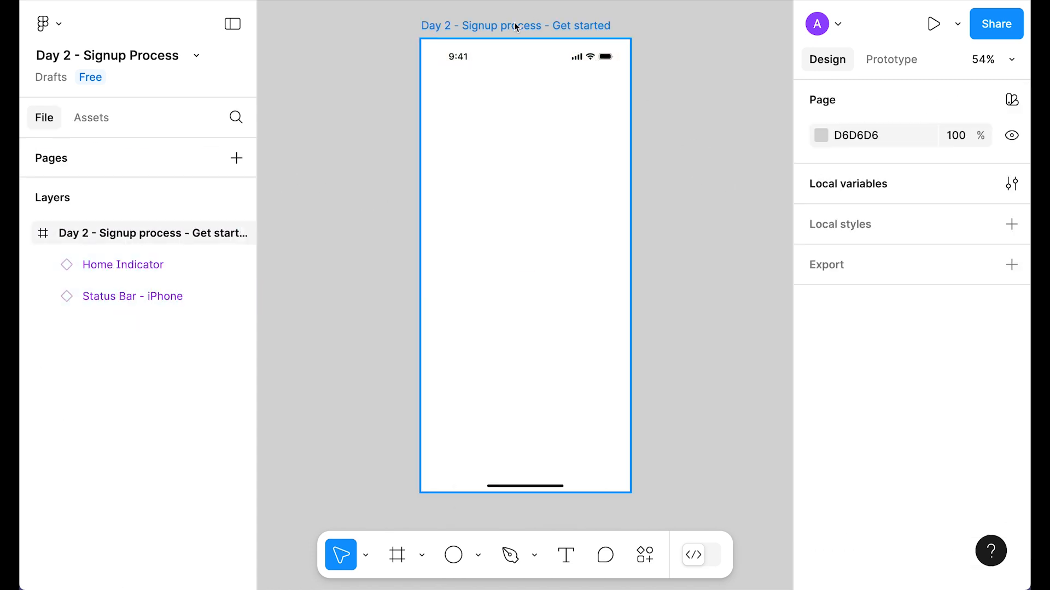
Step: Fill the phone frame with the Neutral 700 colour style
{"action": "left_click", "coordinate": [524, 26]}
{"action": "scroll", "coordinate": [950, 352], "scroll_direction": "down", "scroll_amount": 5}
{"action": "left_click", "coordinate": [984, 303]}
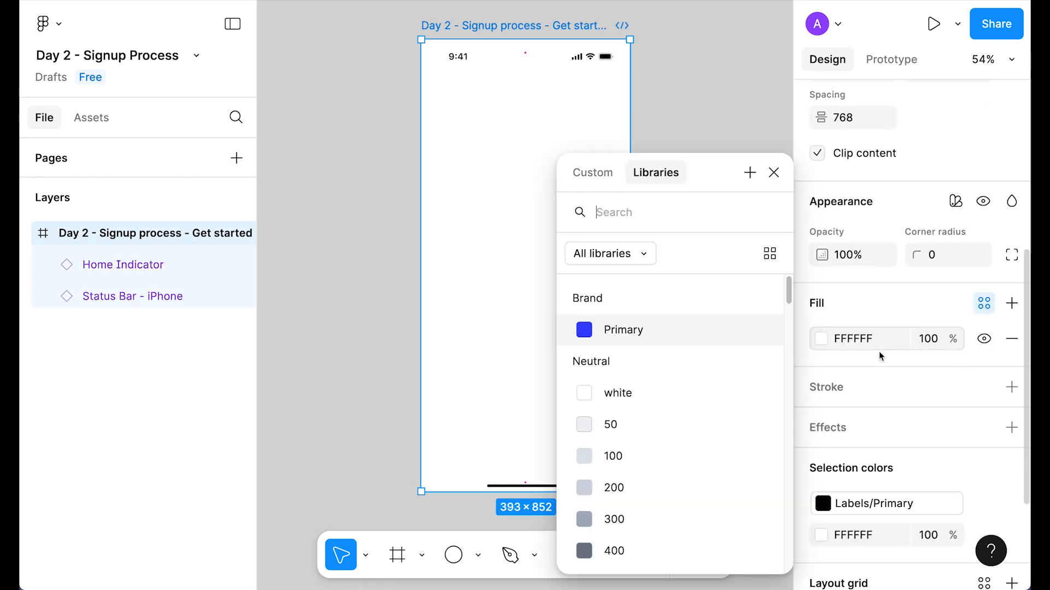
{"action": "scroll", "coordinate": [766, 382], "scroll_direction": "down", "scroll_amount": 4}
{"action": "left_click", "coordinate": [642, 441]}
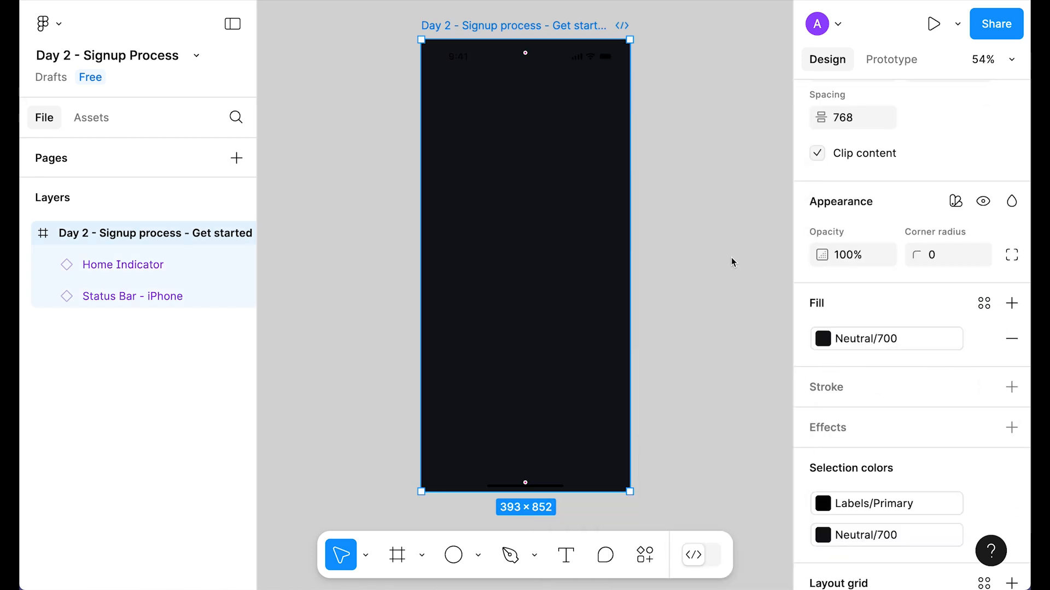
{"action": "left_click", "coordinate": [695, 181]}
Step: Recolour the status bar and home indicator to Neutral white
{"action": "left_click", "coordinate": [583, 57]}
{"action": "left_click", "coordinate": [558, 480], "text": "shift"}
{"action": "scroll", "coordinate": [946, 422], "scroll_direction": "down", "scroll_amount": 5}
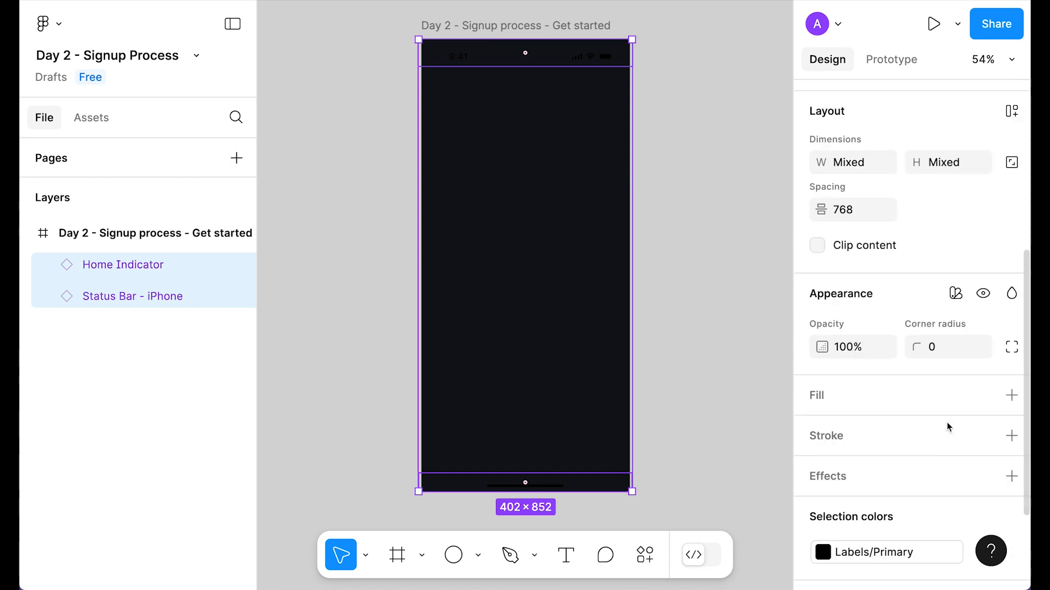
{"action": "left_click", "coordinate": [875, 547]}
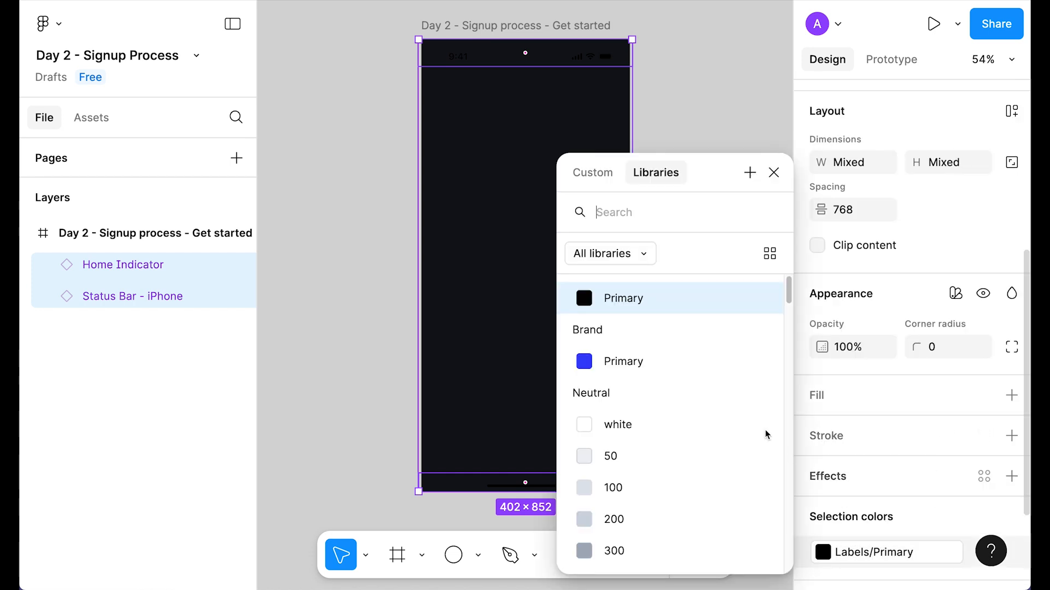
{"action": "left_click", "coordinate": [624, 426]}
{"action": "left_click", "coordinate": [782, 180]}
{"action": "left_click", "coordinate": [707, 66]}
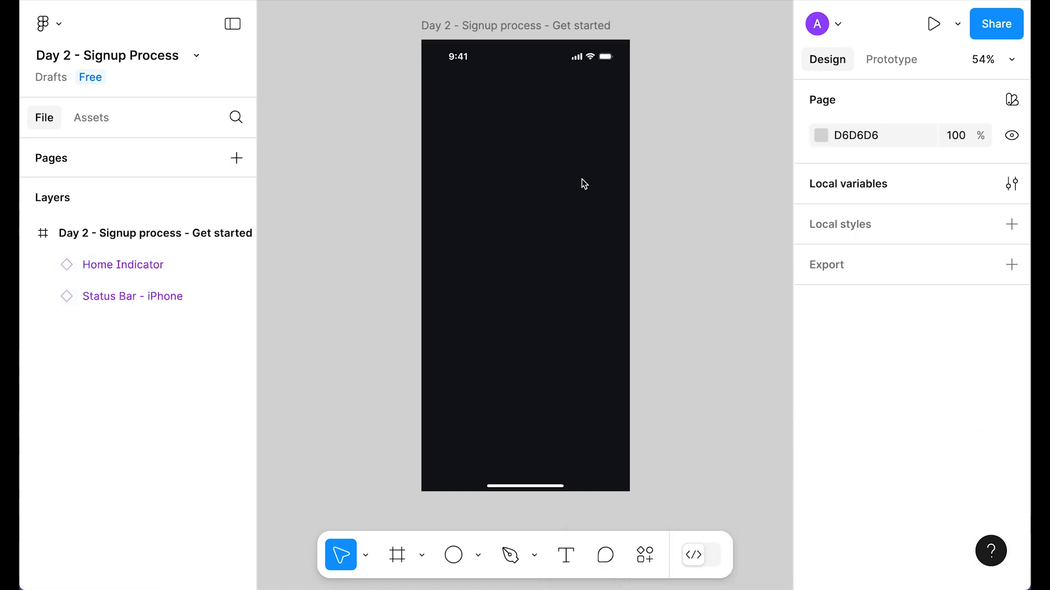
{"action": "left_click", "coordinate": [599, 137]}
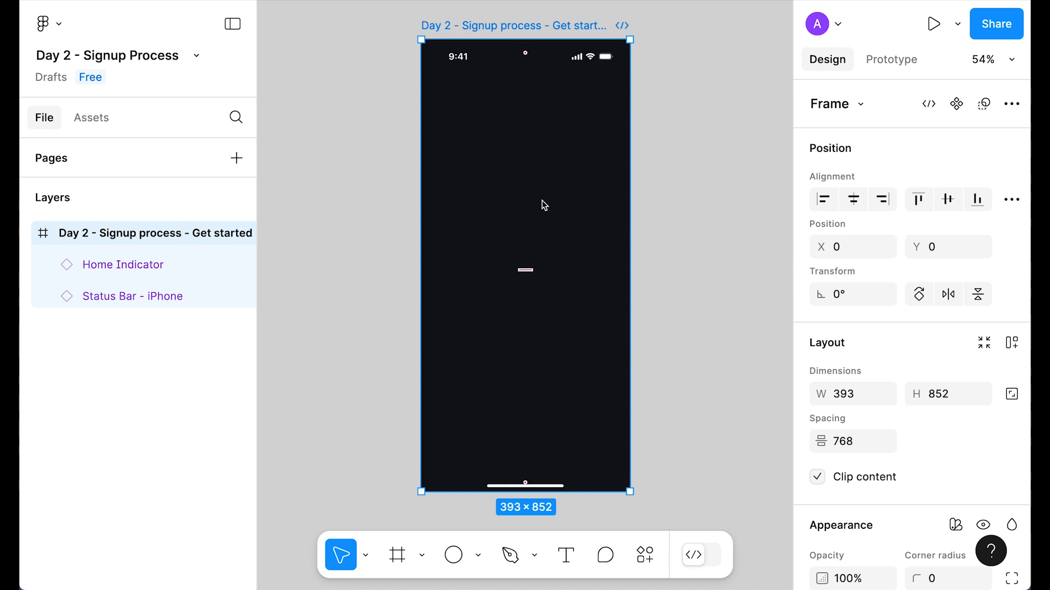
Step: Draw a 100×100 circle in the frame filled with Brand/Primary blue
{"action": "key", "text": "o"}
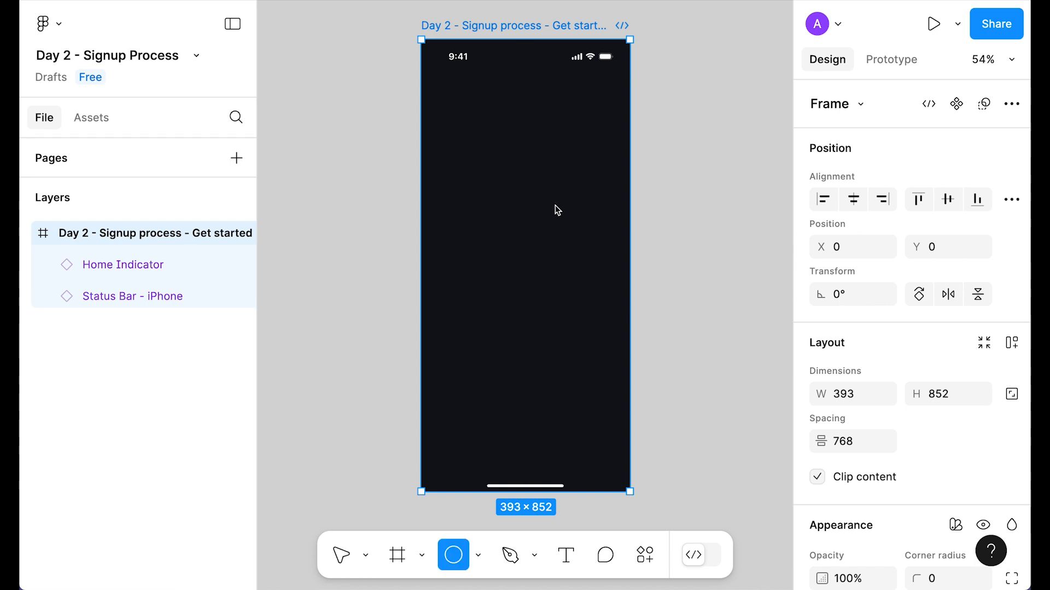
{"action": "left_click", "coordinate": [572, 141]}
{"action": "scroll", "coordinate": [1008, 381], "scroll_direction": "down", "scroll_amount": 5}
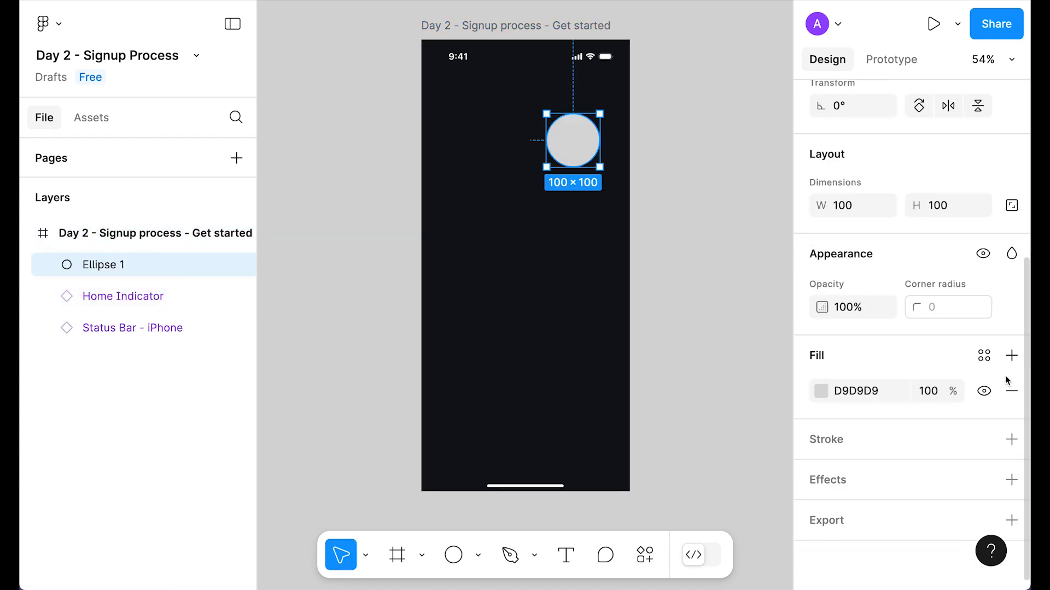
{"action": "left_click", "coordinate": [984, 357]}
{"action": "left_click", "coordinate": [622, 331]}
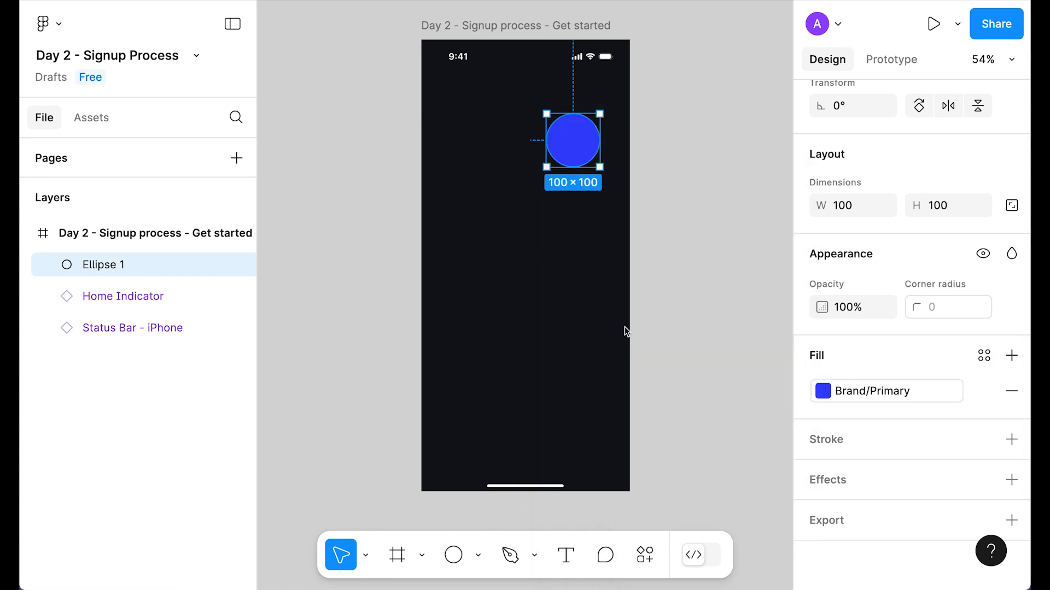
Step: Give the circle a Layer blur of 300
{"action": "left_click", "coordinate": [1018, 483]}
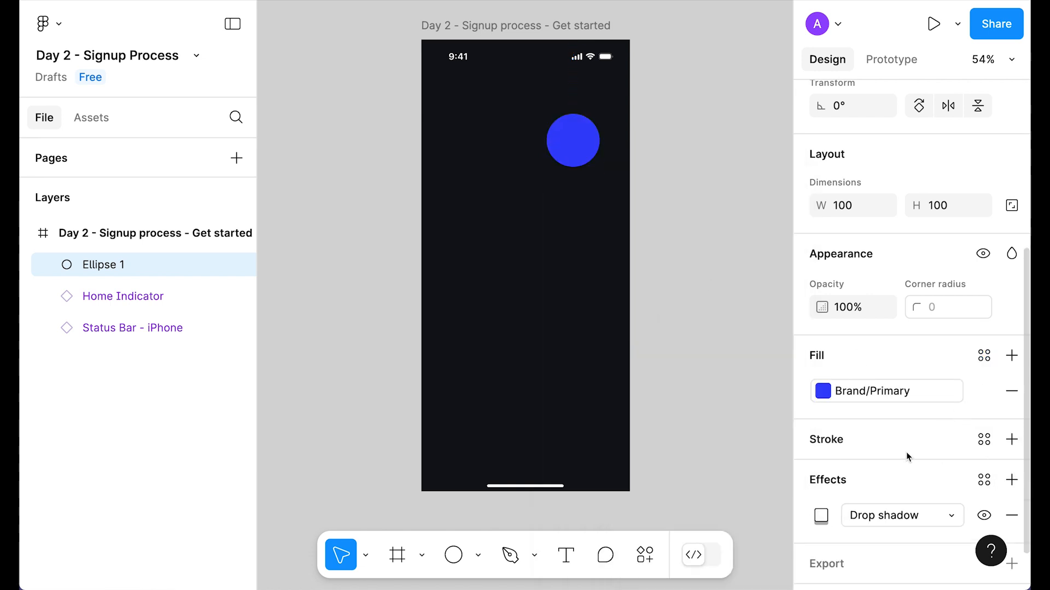
{"action": "scroll", "coordinate": [906, 452], "scroll_direction": "down", "scroll_amount": 1}
{"action": "left_click", "coordinate": [905, 472]}
{"action": "left_click", "coordinate": [904, 498]}
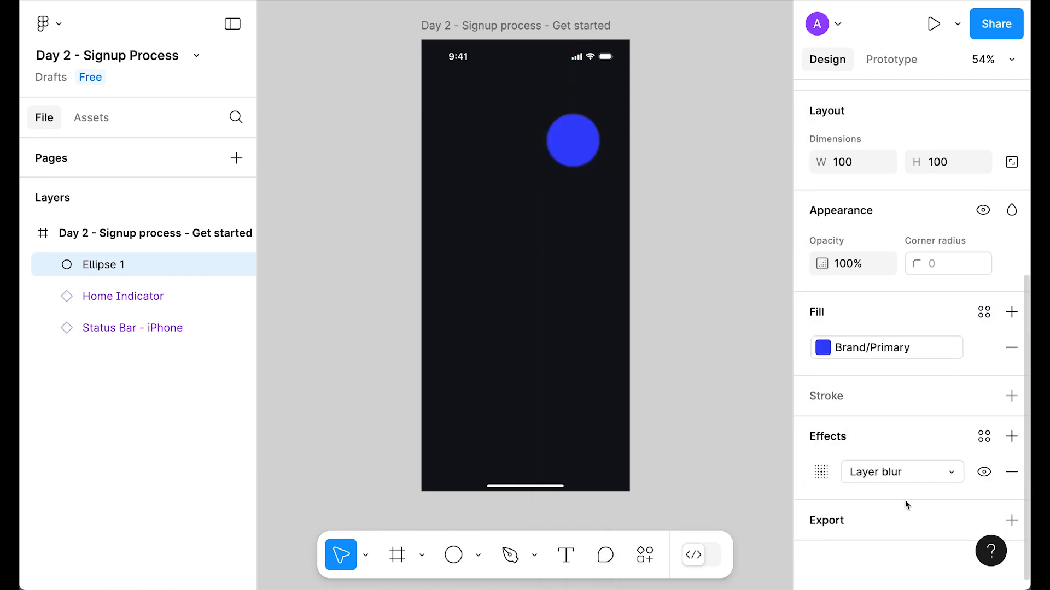
{"action": "left_click", "coordinate": [823, 478]}
{"action": "type", "text": "300"}
{"action": "key", "text": "Return"}
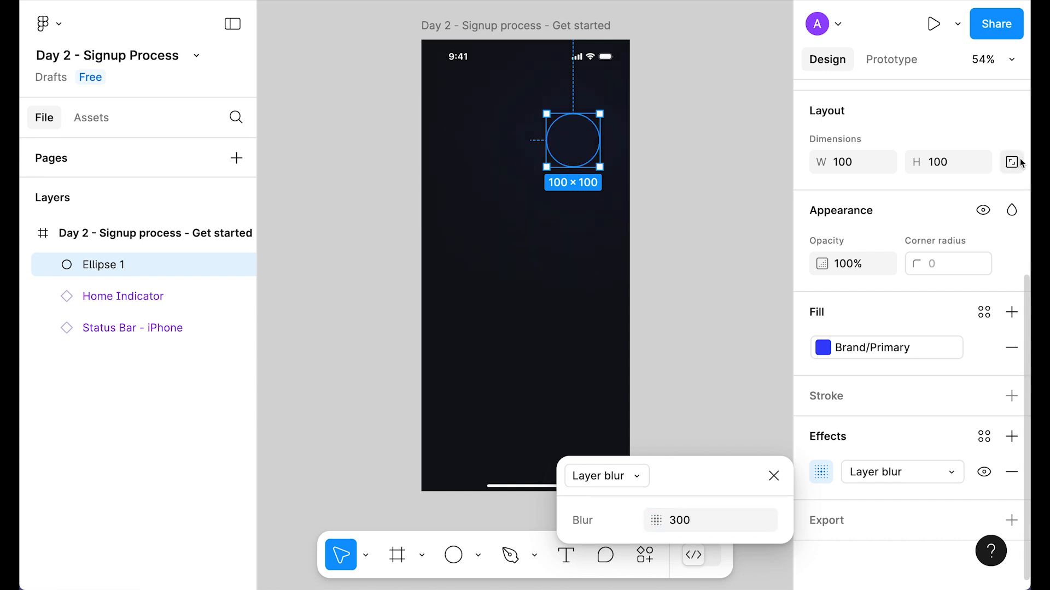
{"action": "key", "text": "Escape"}
Step: Resize the circle to 300×300, move it top-right and send it behind everything
{"action": "left_click", "coordinate": [971, 167]}
{"action": "type", "text": "300"}
{"action": "key", "text": "Return"}
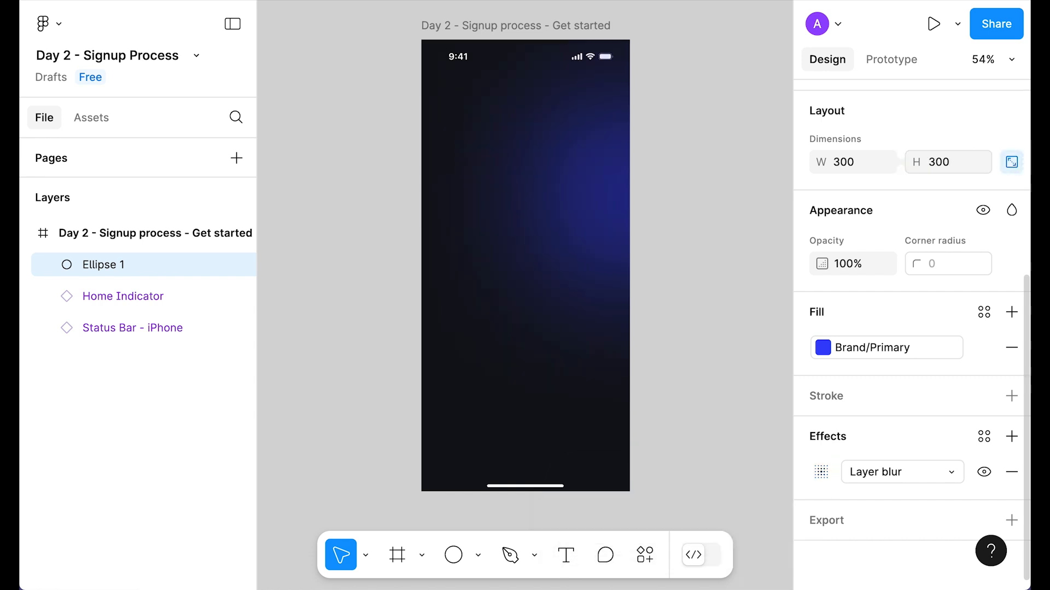
{"action": "left_click_drag", "start_coordinate": [594, 200], "coordinate": [593, 140]}
{"action": "key", "text": "ctrl+shift+bracketleft"}
{"action": "key", "text": "Escape"}
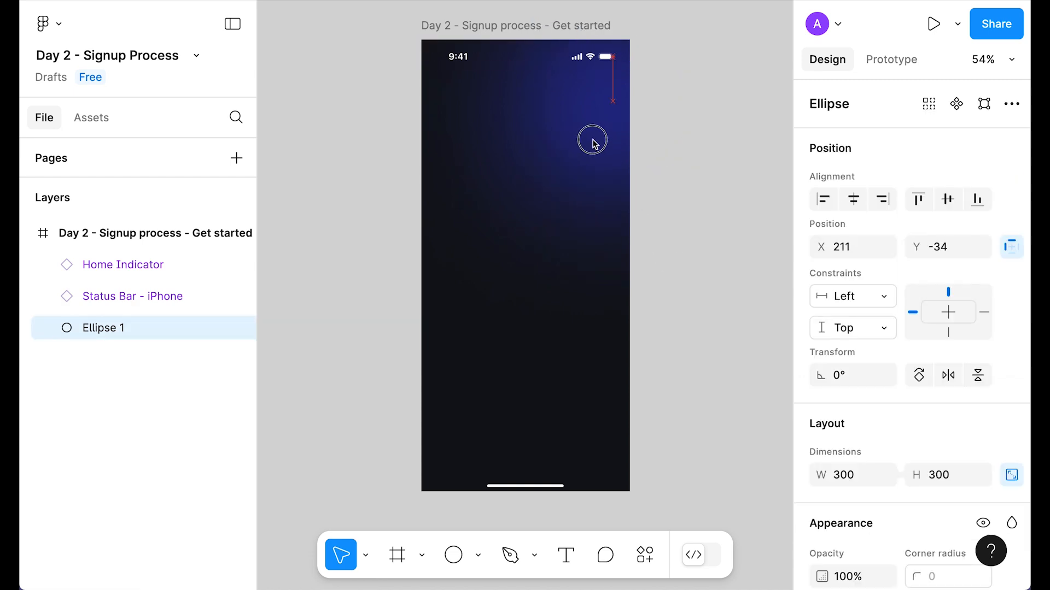
{"action": "left_click", "coordinate": [692, 175]}
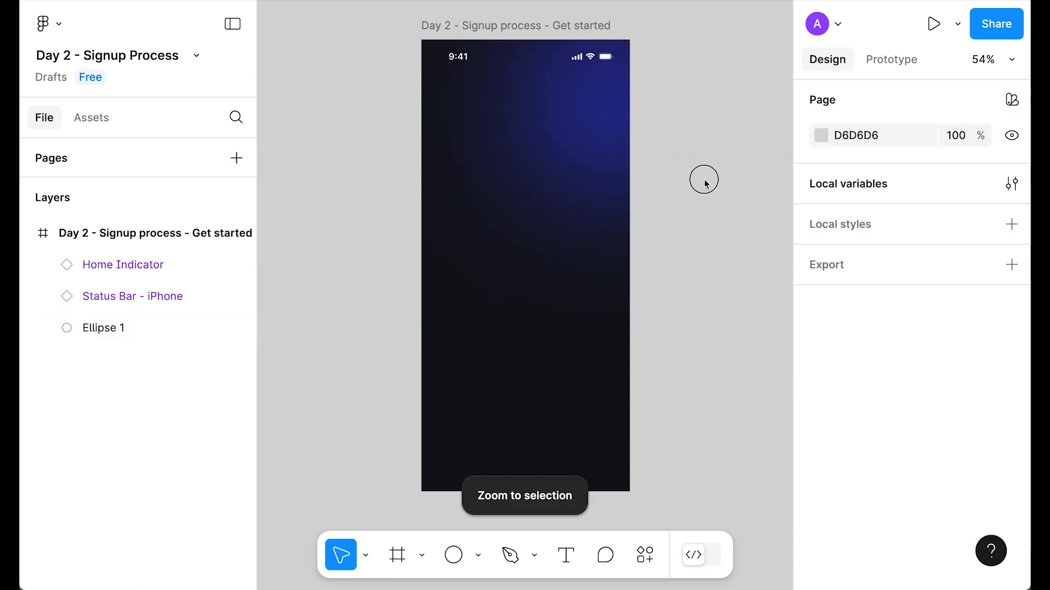
Step: Paste the Logo into the screen, centred horizontally
{"action": "left_click", "coordinate": [539, 27]}
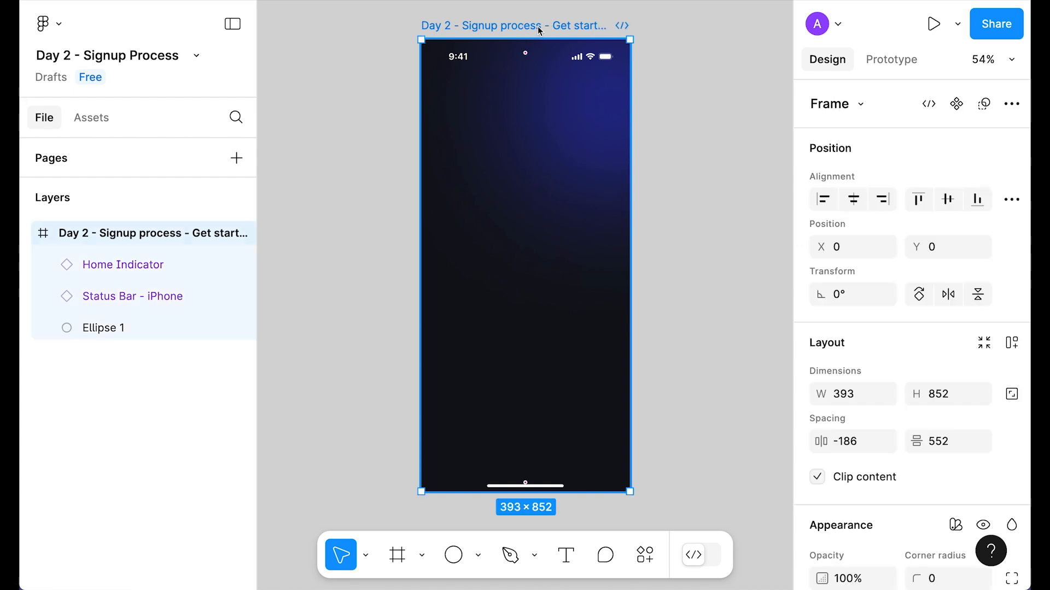
{"action": "key", "text": "ctrl+v"}
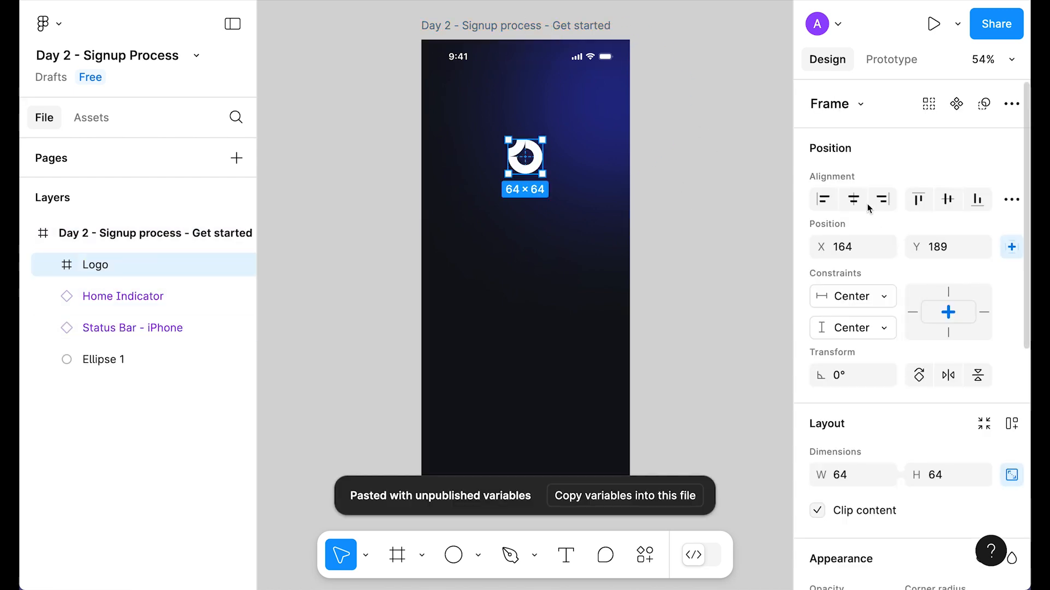
{"action": "left_click", "coordinate": [853, 199]}
{"action": "left_click", "coordinate": [705, 173]}
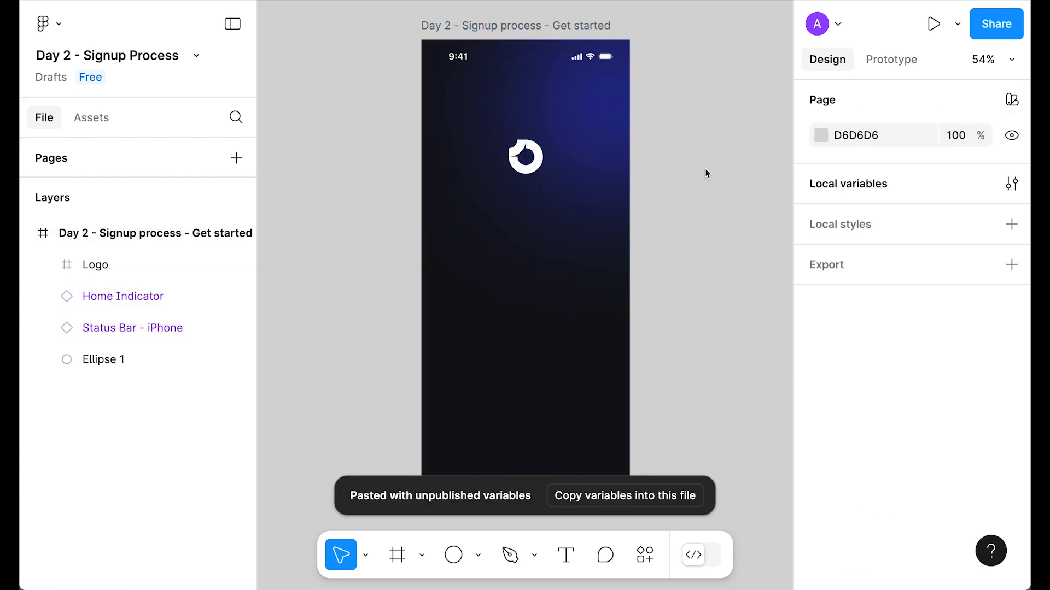
Step: Add a 'Join Us & Explore' heading below the logo in Large Title/Emphasized style
{"action": "key", "text": "t"}
{"action": "left_click", "coordinate": [487, 253]}
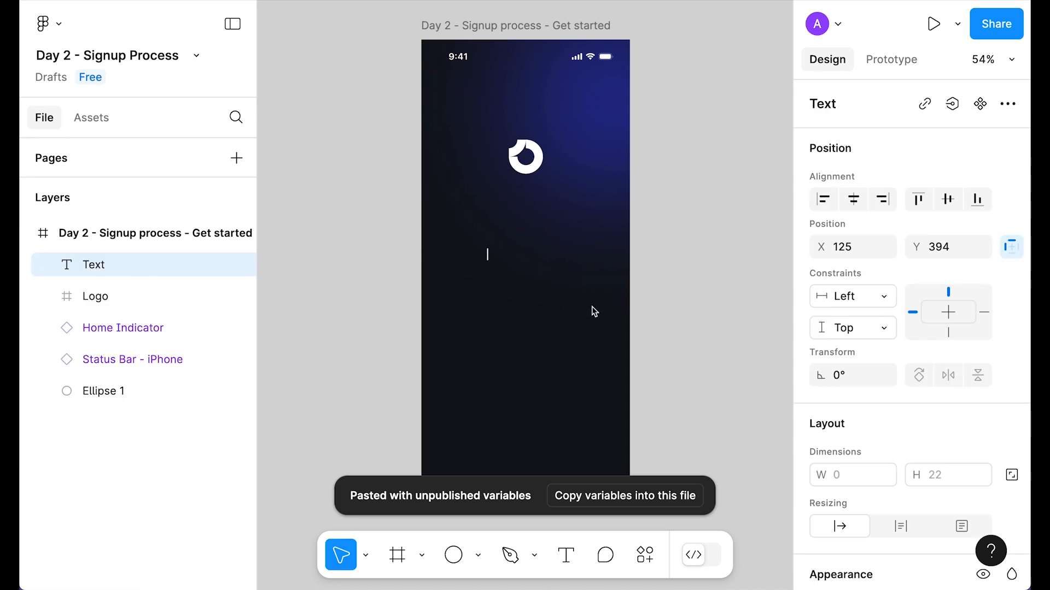
{"action": "type", "text": "Join Us &"}
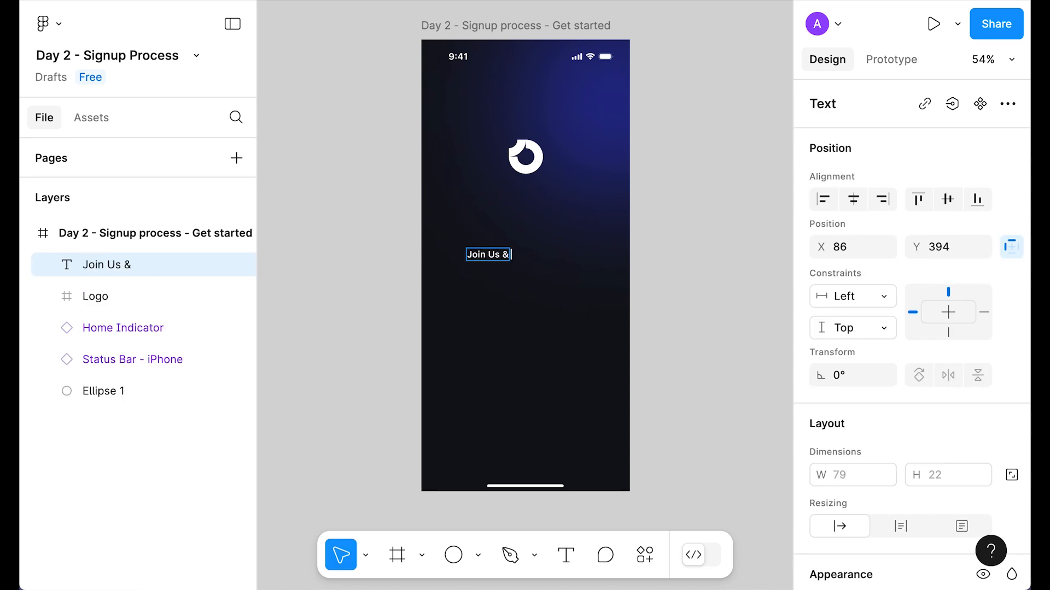
{"action": "type", "text": " Explore"}
{"action": "key", "text": "Escape"}
{"action": "scroll", "coordinate": [929, 432], "scroll_direction": "down", "scroll_amount": 5}
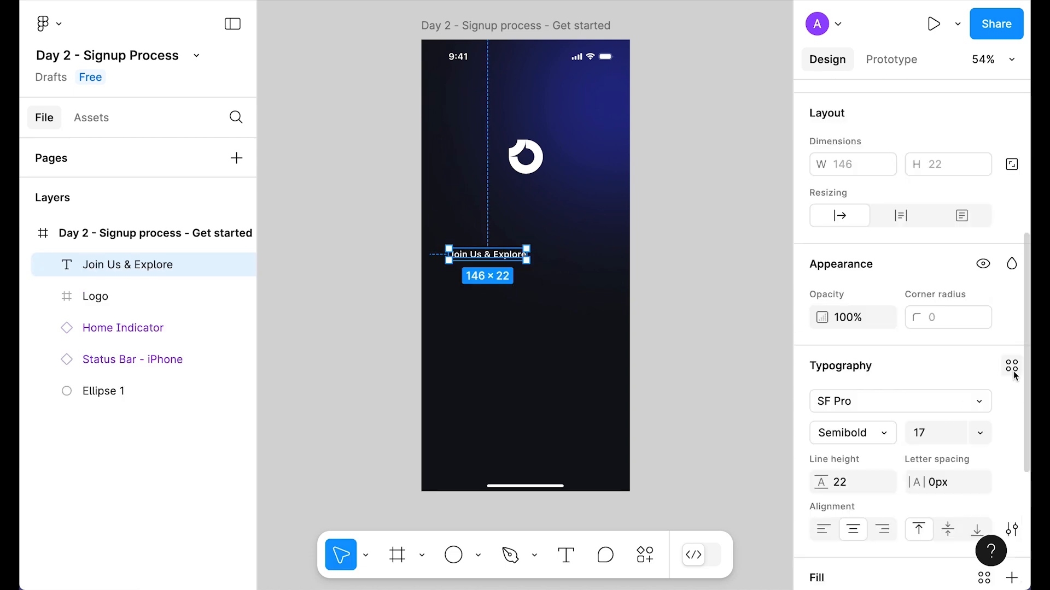
{"action": "left_click", "coordinate": [1012, 367]}
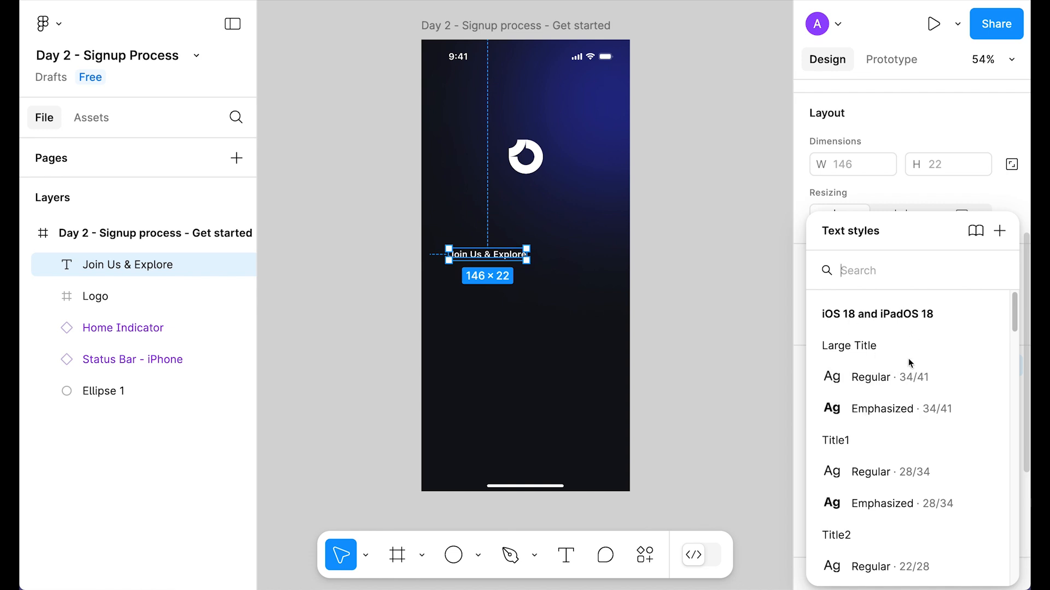
{"action": "left_click", "coordinate": [875, 410]}
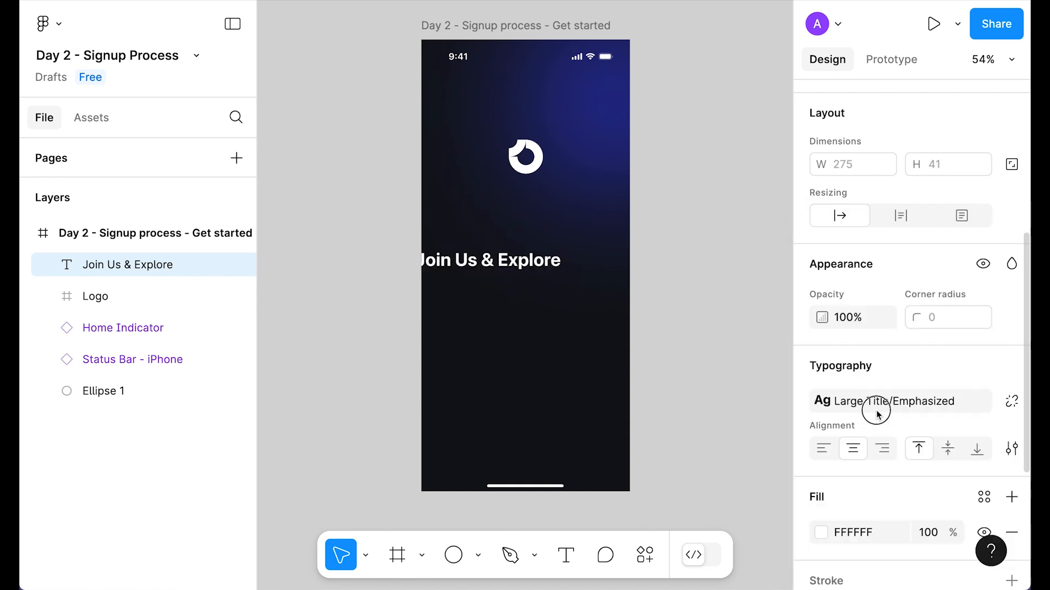
{"action": "scroll", "coordinate": [902, 328], "scroll_direction": "up", "scroll_amount": 5}
Step: Centre the heading and duplicate it below as the 'Create an account to get started' subtitle
{"action": "left_click", "coordinate": [853, 200]}
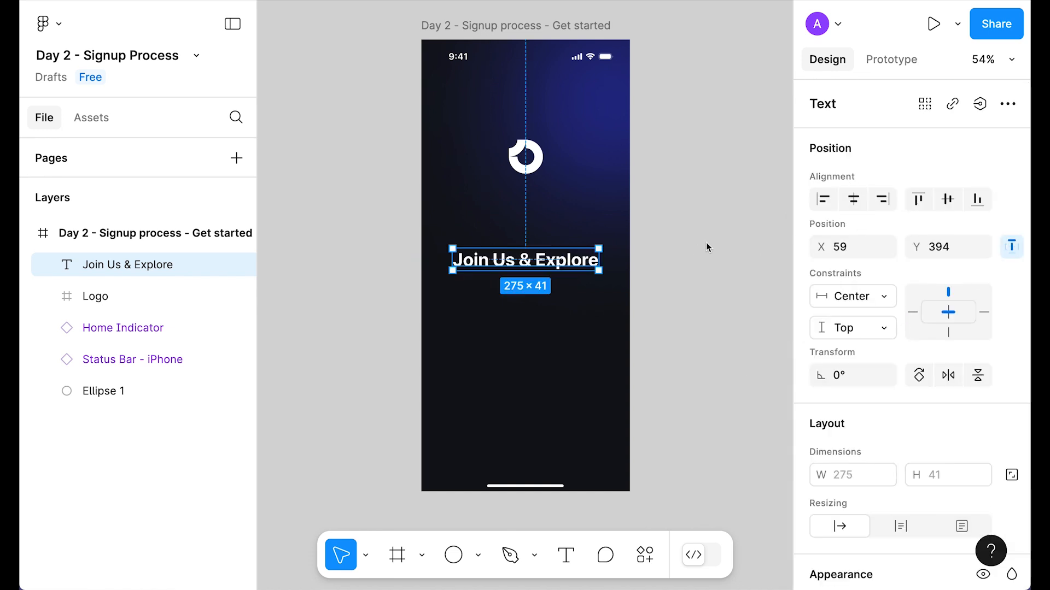
{"action": "left_click_drag", "start_coordinate": [562, 262], "coordinate": [563, 298], "text": "alt"}
{"action": "scroll", "coordinate": [845, 363], "scroll_direction": "down", "scroll_amount": 5}
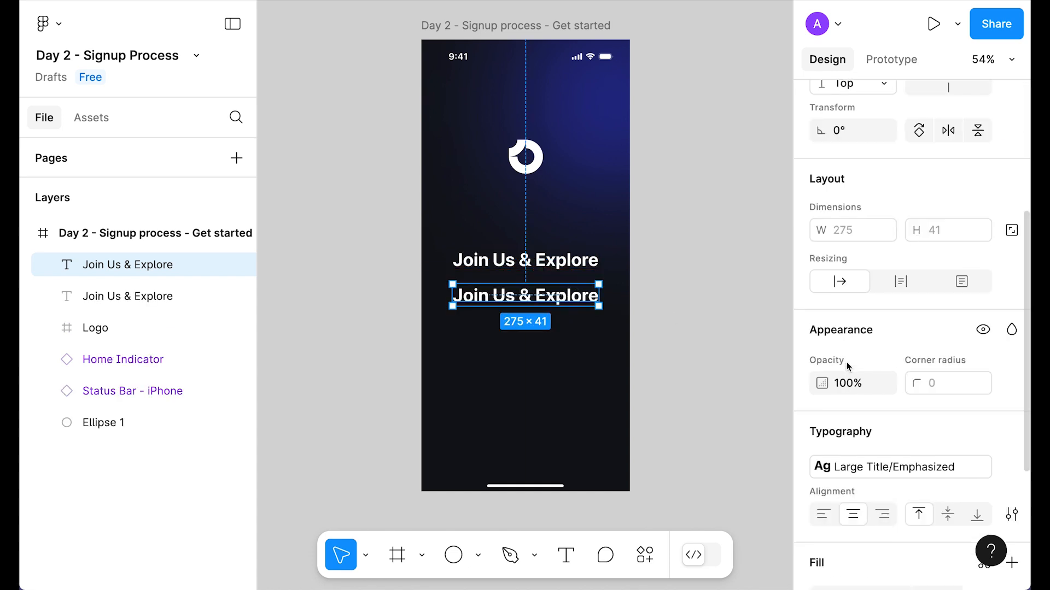
{"action": "double_click", "coordinate": [559, 300]}
{"action": "key", "text": "ctrl+v"}
{"action": "key", "text": "Escape"}
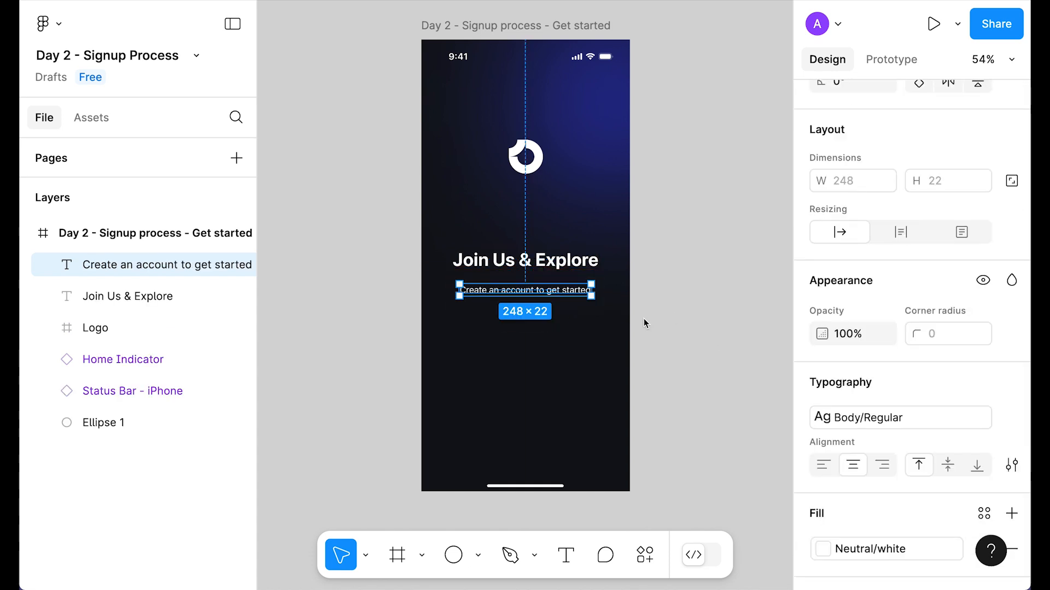
{"action": "scroll", "coordinate": [875, 377], "scroll_direction": "down", "scroll_amount": 3}
{"action": "left_click", "coordinate": [874, 274]}
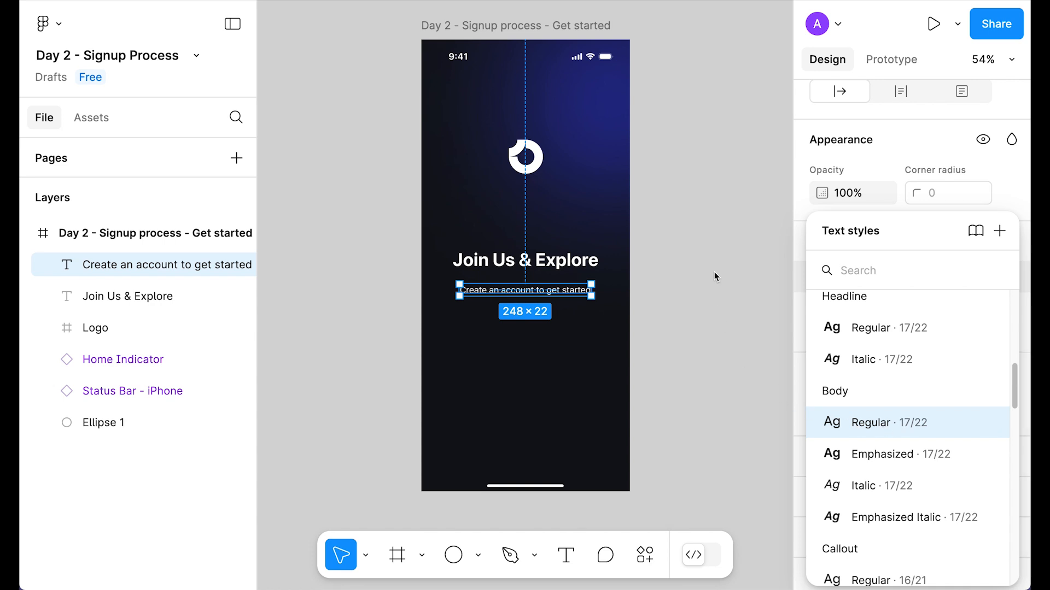
{"action": "key", "text": "Escape"}
Step: Wrap heading and subtitle in an auto layout with a 16 gap and set the subtitle to 70% opacity
{"action": "left_click", "coordinate": [547, 260], "text": "shift"}
{"action": "key", "text": "shift+a"}
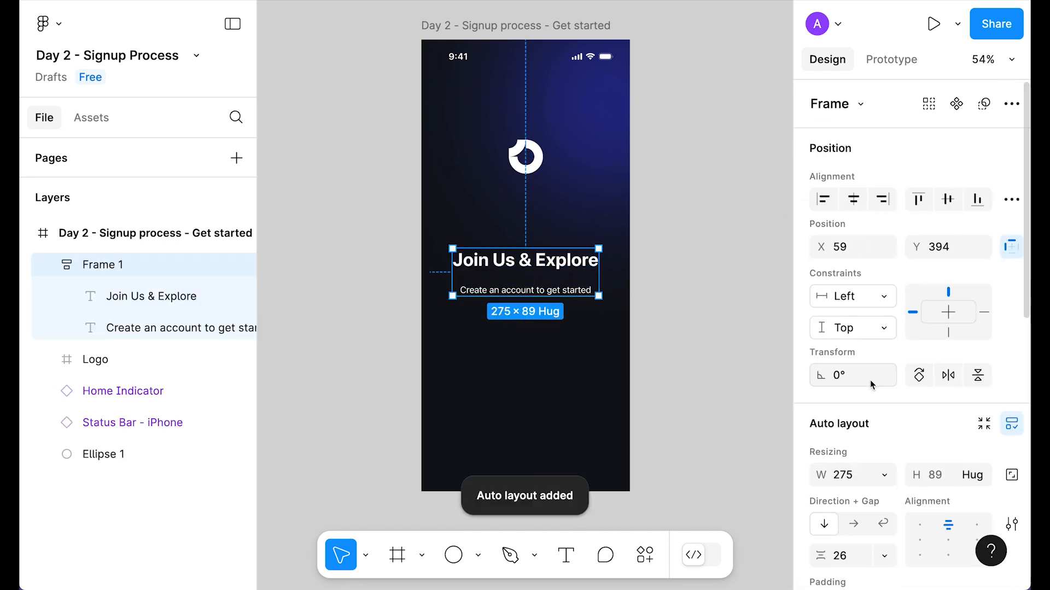
{"action": "scroll", "coordinate": [869, 379], "scroll_direction": "down", "scroll_amount": 2}
{"action": "left_click", "coordinate": [850, 433]}
{"action": "type", "text": "16"}
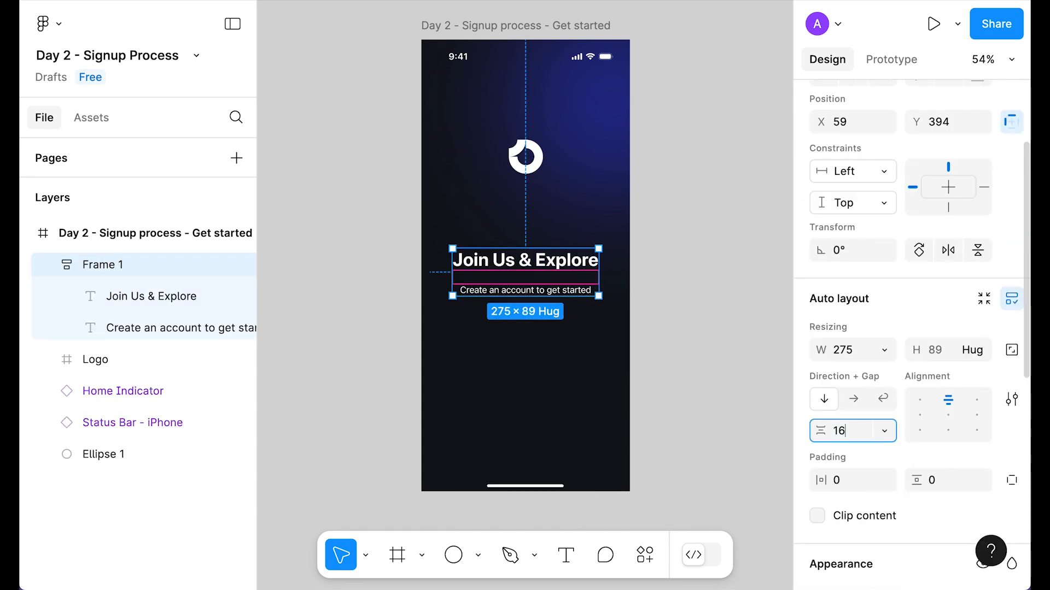
{"action": "key", "text": "Return"}
{"action": "left_click", "coordinate": [527, 287]}
{"action": "key", "text": "7"}
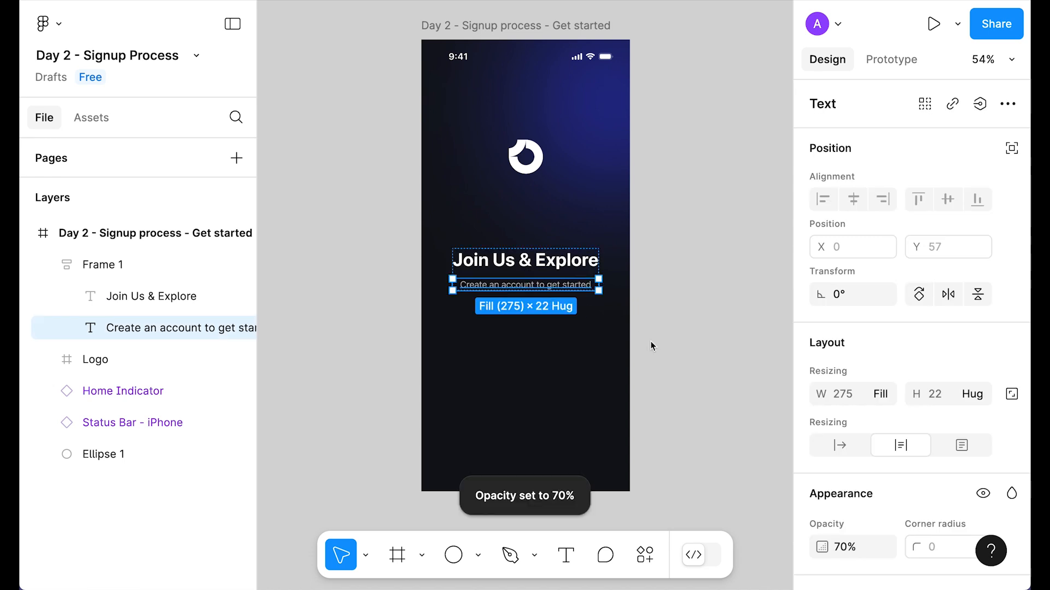
{"action": "left_click", "coordinate": [689, 247]}
{"action": "scroll", "coordinate": [696, 252], "scroll_direction": "up", "scroll_amount": 1}
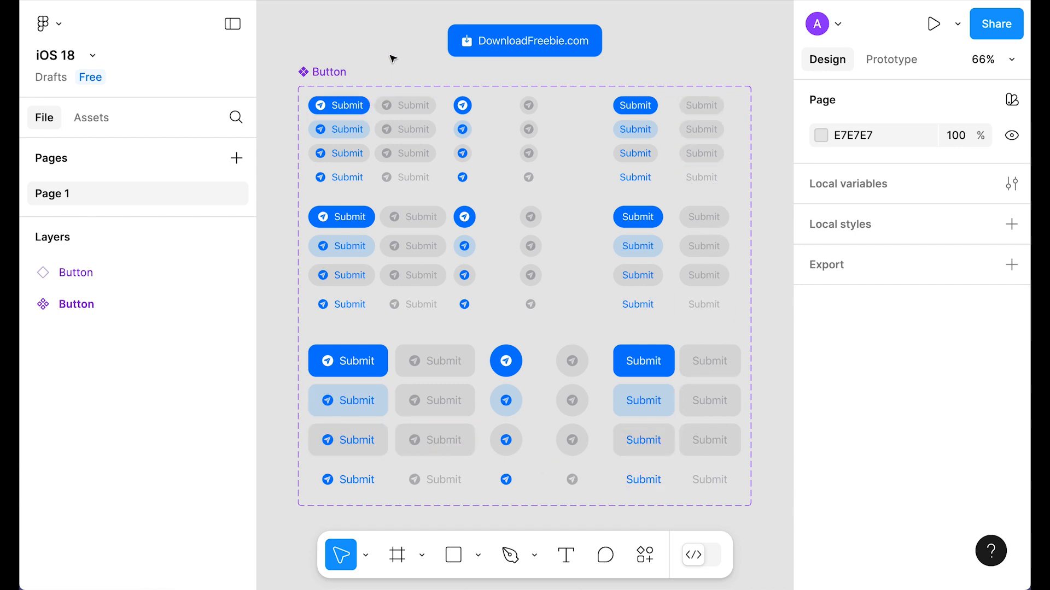
Step: Select the DownloadFreebie button in the iOS 18 kit file
{"action": "left_click", "coordinate": [531, 53]}
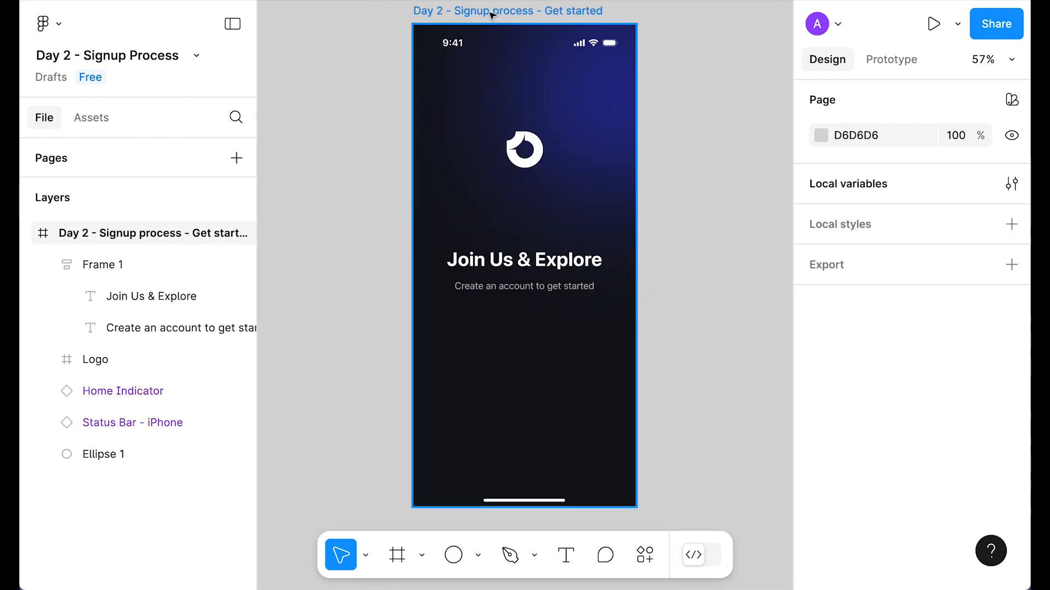
Step: Paste the button near the screen's bottom with a text-only 'Get Started' label
{"action": "left_click", "coordinate": [493, 15]}
{"action": "key", "text": "ctrl+v"}
{"action": "left_click_drag", "start_coordinate": [570, 267], "coordinate": [565, 450]}
{"action": "left_click", "coordinate": [971, 254]}
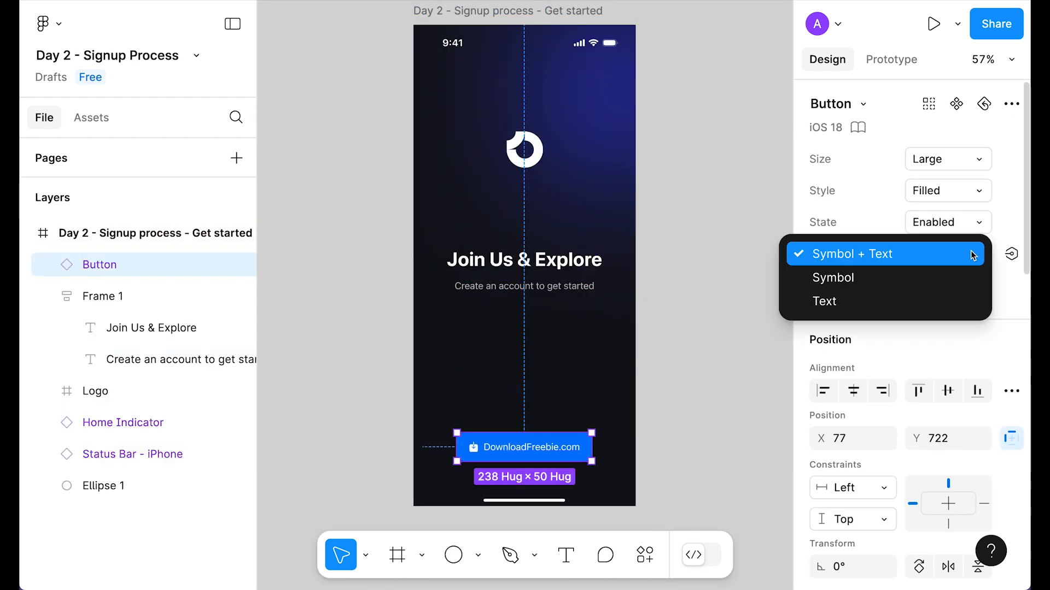
{"action": "left_click", "coordinate": [886, 301]}
{"action": "left_click", "coordinate": [944, 289]}
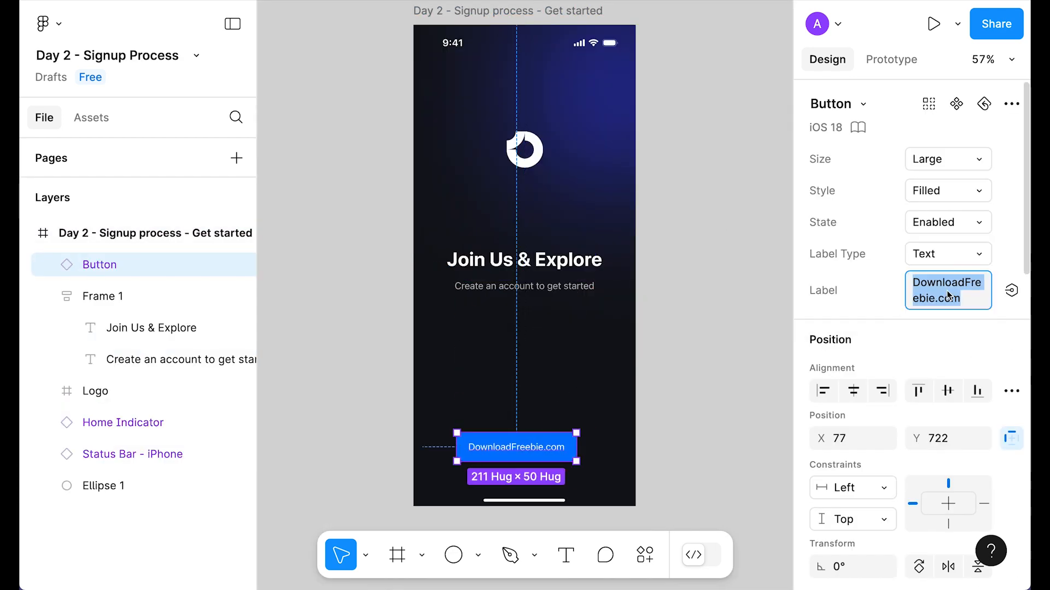
{"action": "type", "text": "Get Started"}
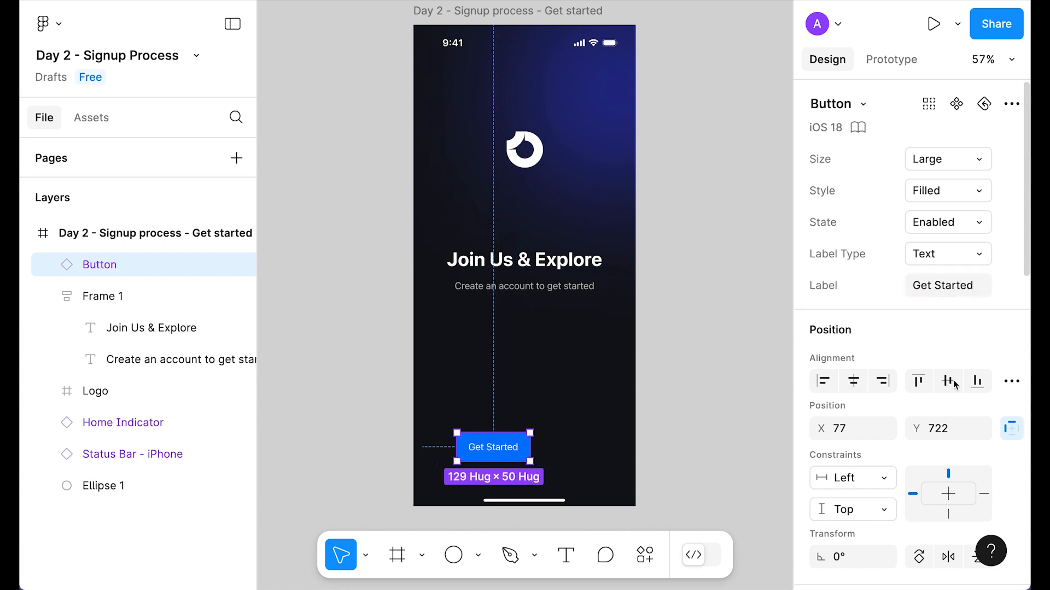
Step: Fill the Get Started button with the local Brand/Primary colour
{"action": "scroll", "coordinate": [919, 353], "scroll_direction": "down", "scroll_amount": 10}
{"action": "left_click", "coordinate": [863, 358]}
{"action": "scroll", "coordinate": [677, 388], "scroll_direction": "up", "scroll_amount": 5}
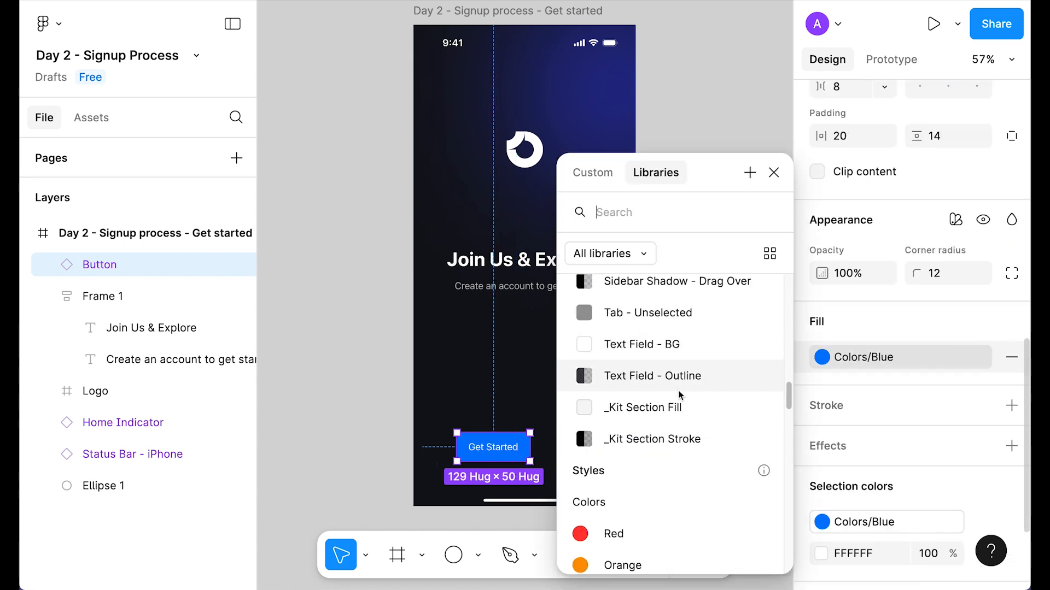
{"action": "left_click", "coordinate": [610, 253]}
{"action": "left_click", "coordinate": [637, 293]}
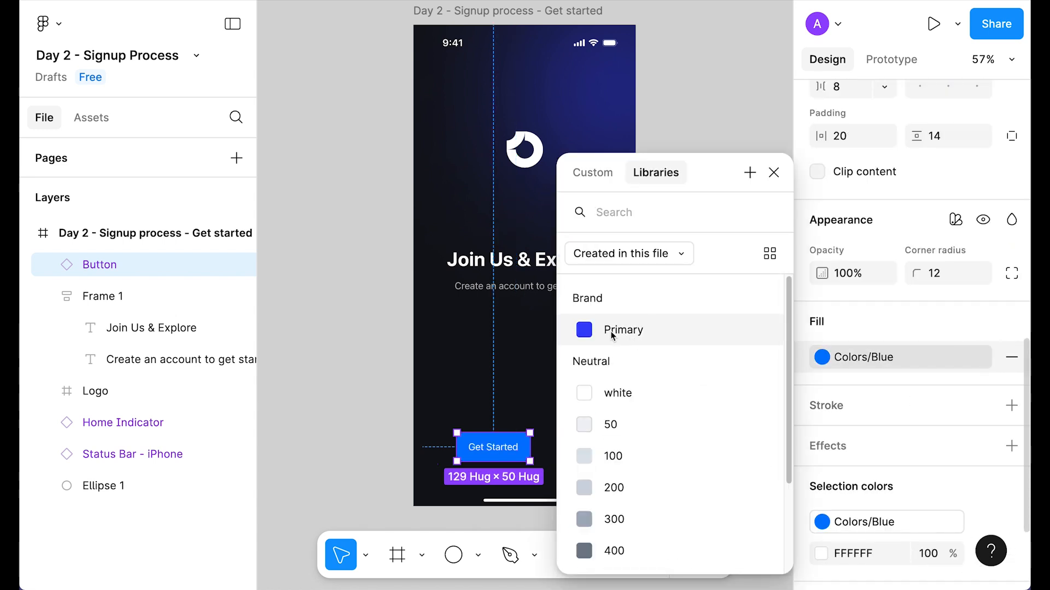
{"action": "left_click", "coordinate": [627, 332]}
{"action": "left_click", "coordinate": [714, 347]}
Step: Show the layout grids, stretch the button across the screen and centre its label
{"action": "key", "text": "ctrl+shift+4"}
{"action": "left_click", "coordinate": [492, 447]}
{"action": "left_click_drag", "start_coordinate": [530, 448], "coordinate": [628, 453]}
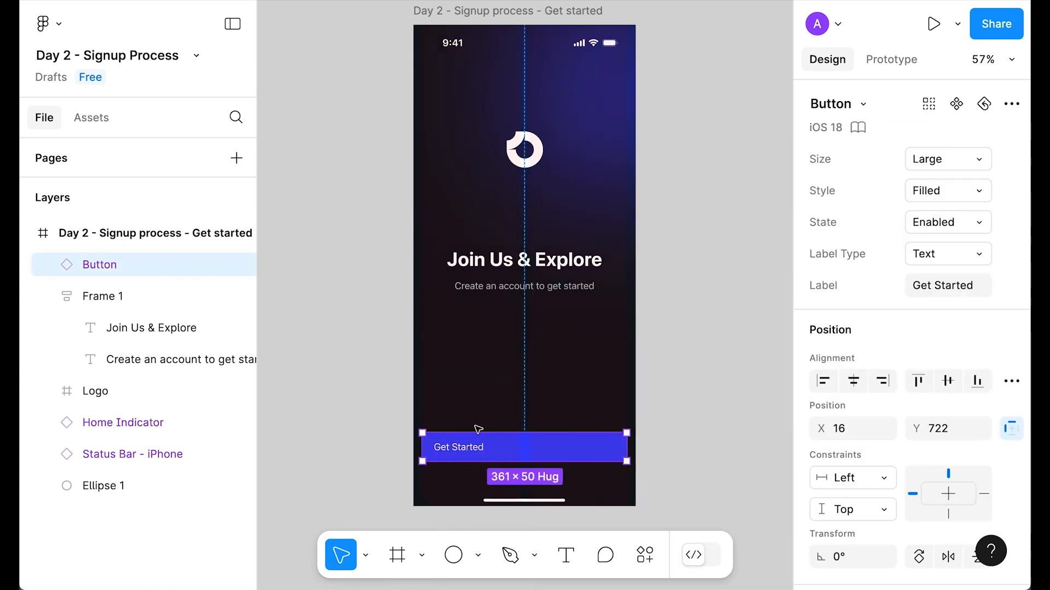
{"action": "scroll", "coordinate": [940, 383], "scroll_direction": "down", "scroll_amount": 6}
{"action": "left_click", "coordinate": [947, 359]}
{"action": "scroll", "coordinate": [947, 358], "scroll_direction": "down", "scroll_amount": 5}
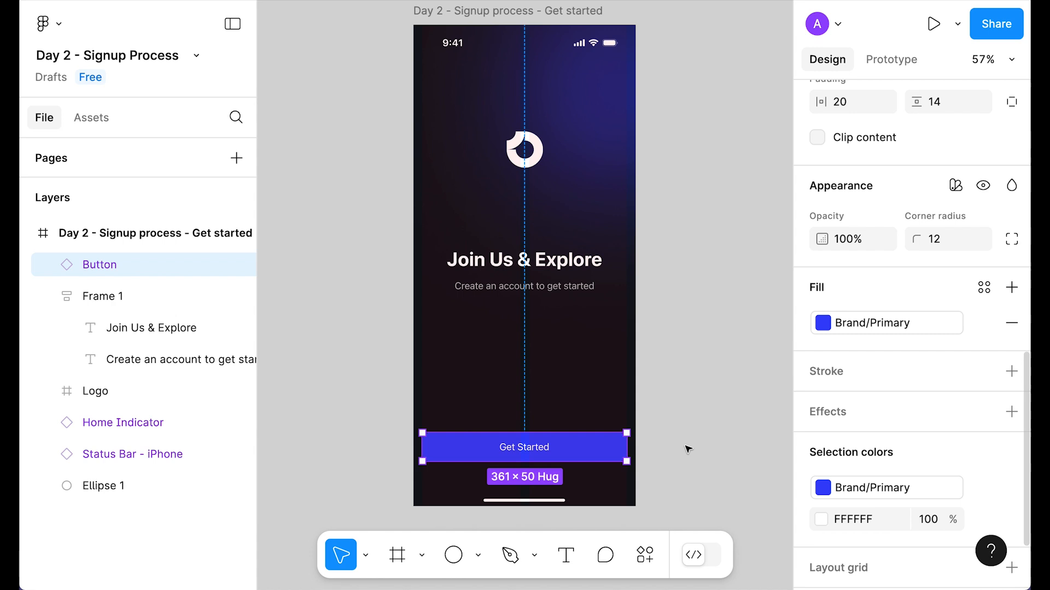
{"action": "key", "text": "Return"}
Step: Apply the Body Emphasized text style to the Get Started button label
{"action": "left_click", "coordinate": [852, 258]}
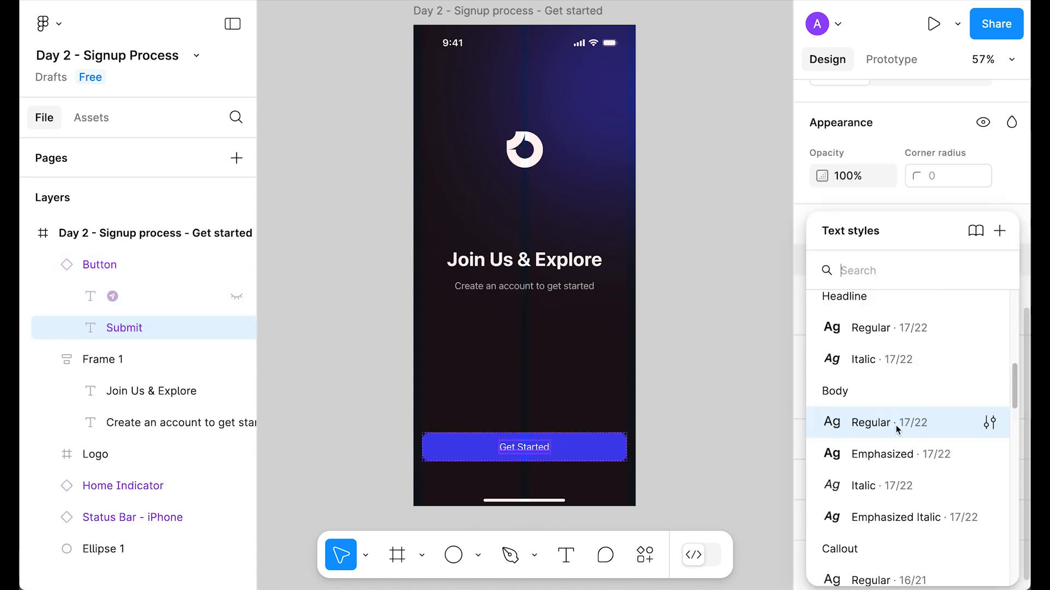
{"action": "left_click", "coordinate": [874, 458]}
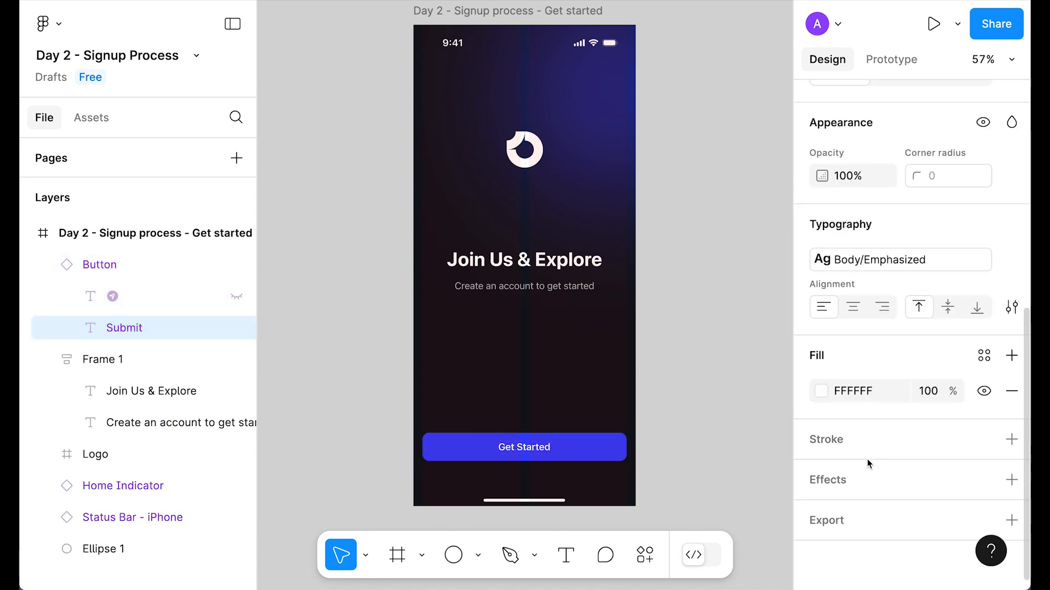
{"action": "left_click", "coordinate": [586, 426]}
Step: Hide the layout grids and add a drop shadow to the Get Started button
{"action": "left_click", "coordinate": [585, 445]}
{"action": "scroll", "coordinate": [941, 354], "scroll_direction": "down", "scroll_amount": 1}
{"action": "scroll", "coordinate": [940, 354], "scroll_direction": "down", "scroll_amount": 10}
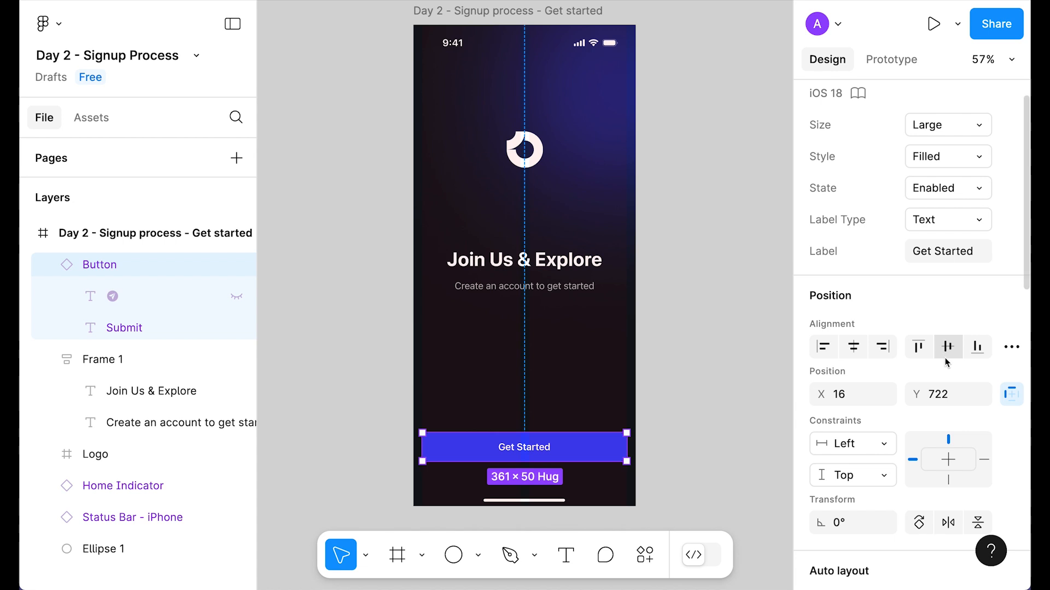
{"action": "key", "text": "ctrl+shift+4"}
{"action": "scroll", "coordinate": [886, 359], "scroll_direction": "down", "scroll_amount": 5}
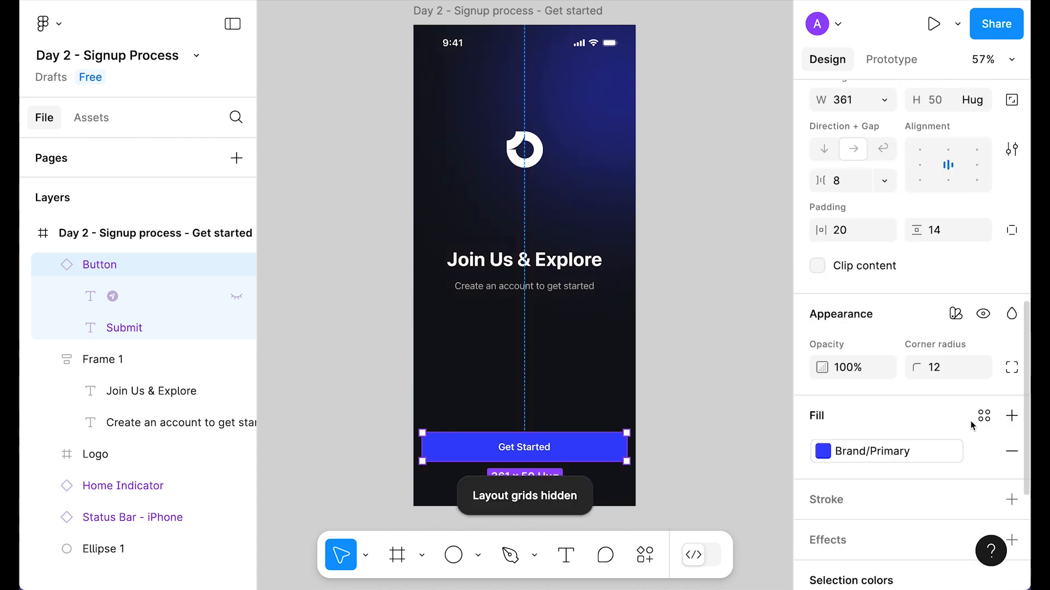
{"action": "left_click", "coordinate": [1011, 502]}
{"action": "scroll", "coordinate": [914, 422], "scroll_direction": "down", "scroll_amount": 3}
Step: Set the drop shadow's Y offset to 8 and blur to 16
{"action": "left_click", "coordinate": [821, 390]}
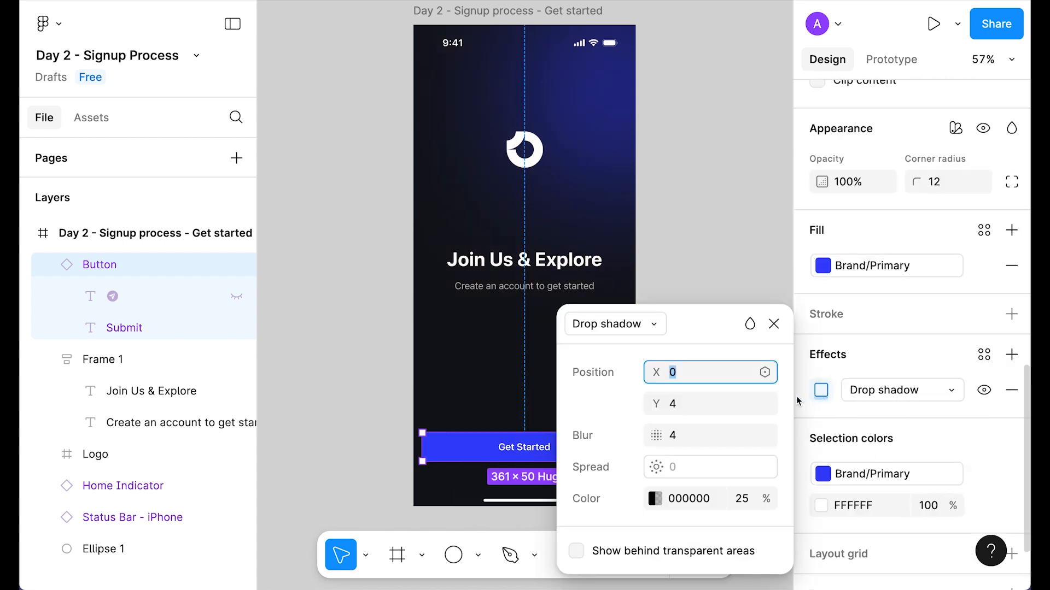
{"action": "left_click", "coordinate": [682, 404]}
{"action": "type", "text": "8"}
{"action": "key", "text": "Tab"}
{"action": "type", "text": "16"}
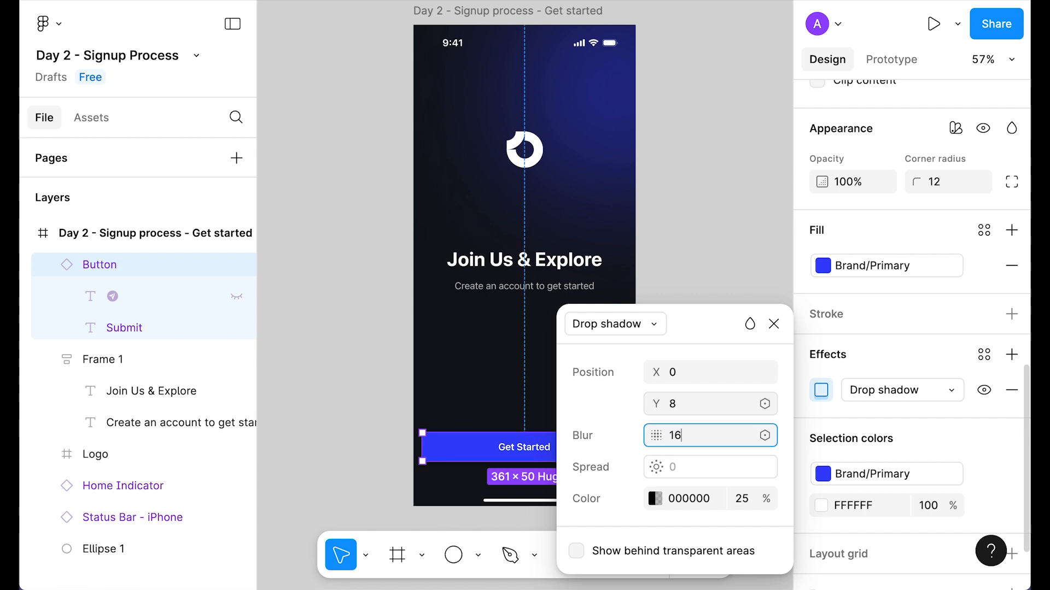
{"action": "key", "text": "Return"}
Step: Colour the shadow with detached Brand/Primary at 40% opacity
{"action": "left_click", "coordinate": [649, 499]}
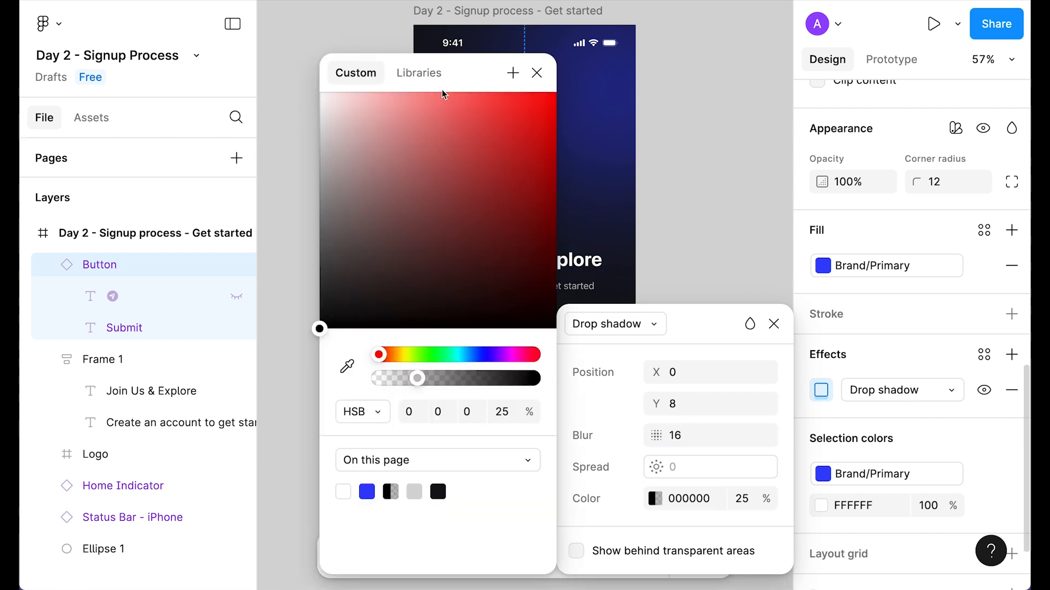
{"action": "left_click", "coordinate": [420, 73]}
{"action": "left_click", "coordinate": [370, 236]}
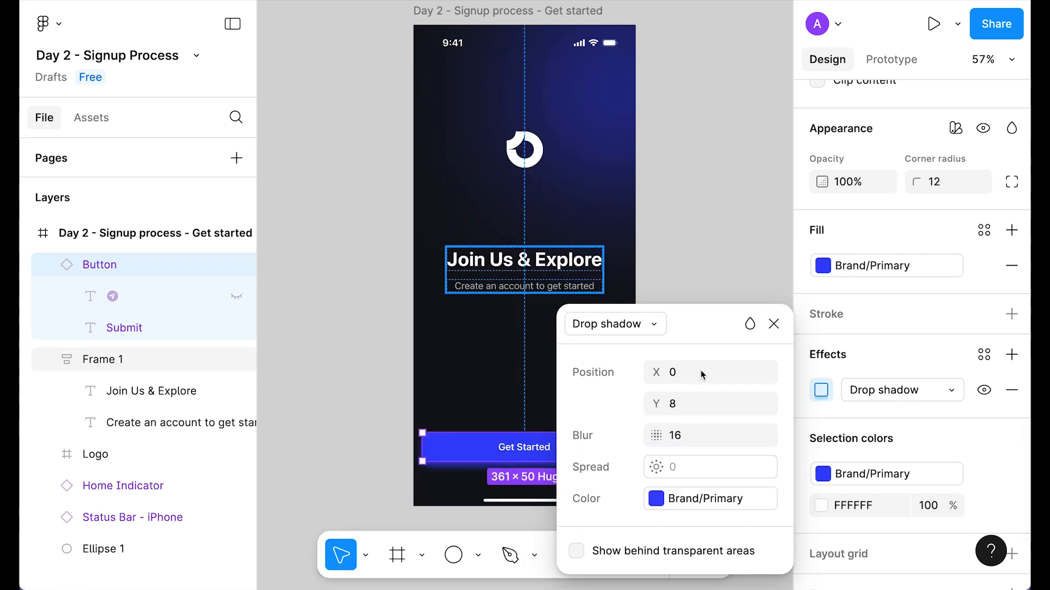
{"action": "left_click", "coordinate": [765, 497]}
{"action": "left_click", "coordinate": [748, 501]}
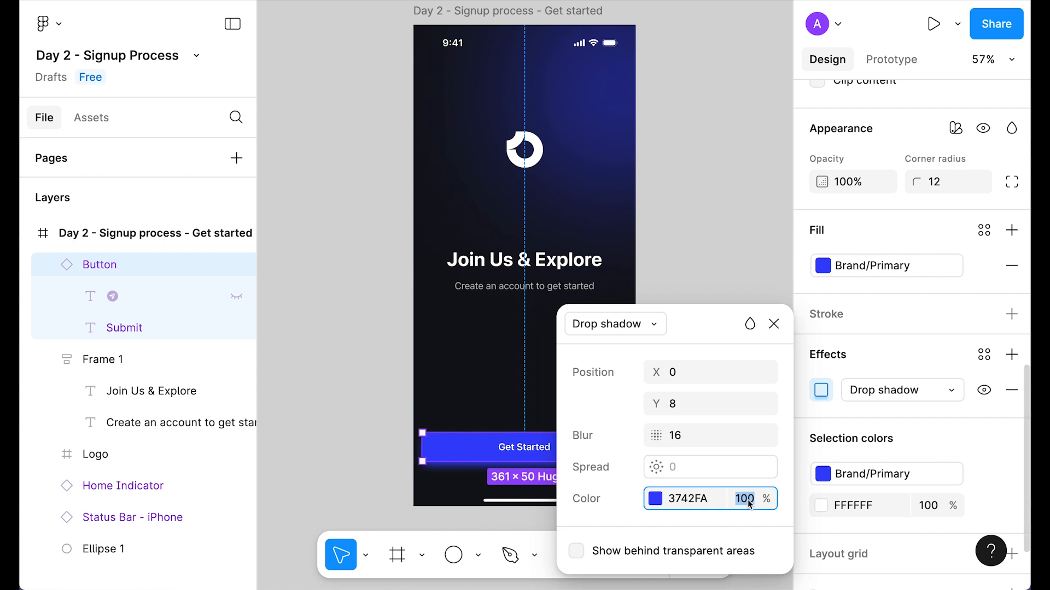
{"action": "type", "text": "50"}
{"action": "key", "text": "Return"}
{"action": "left_click", "coordinate": [748, 501]}
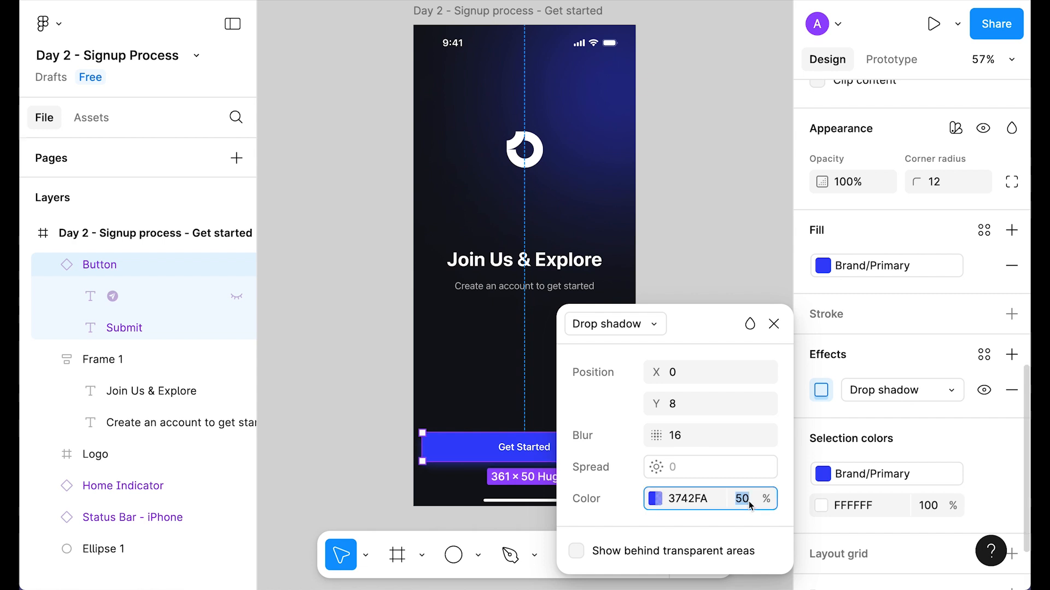
{"action": "type", "text": "40"}
{"action": "key", "text": "Return"}
{"action": "left_click", "coordinate": [751, 261]}
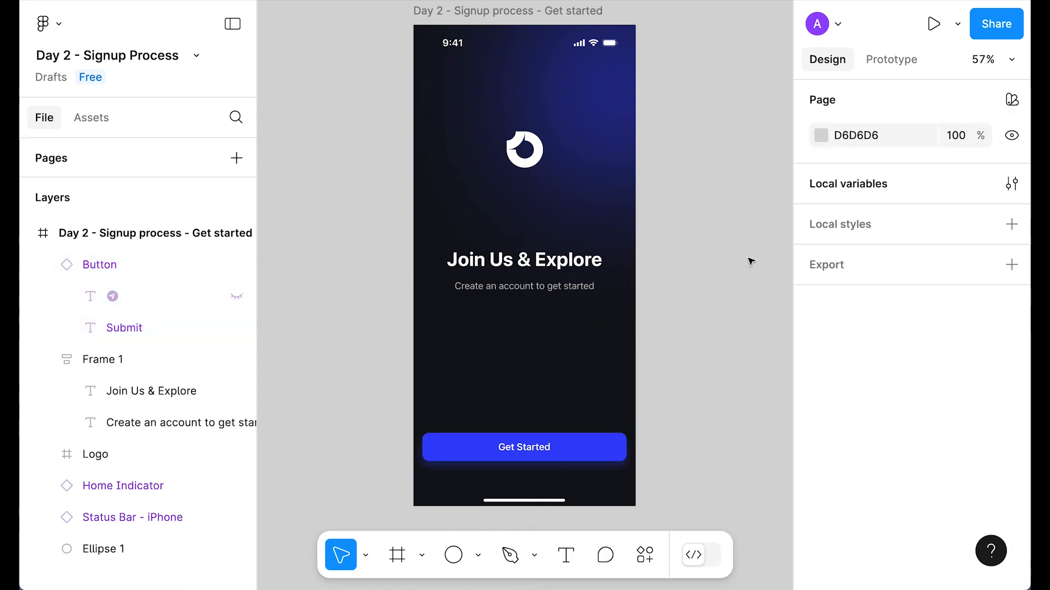
Step: Move the Get Started button up 16 px, checking its distances to the frame edges
{"action": "left_click", "coordinate": [556, 440]}
{"action": "key", "text": "alt"}
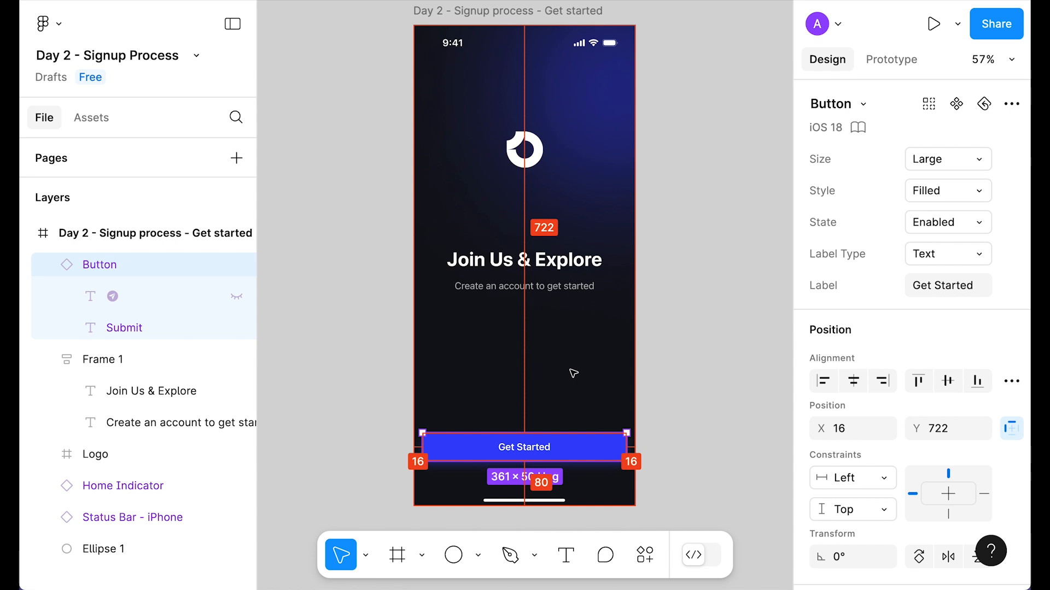
{"action": "key", "text": "Up"}
{"action": "key", "text": "Up"}
{"action": "key", "text": "Up"}
{"action": "key", "text": "Up"}
{"action": "key", "text": "Up"}
{"action": "key", "text": "Up"}
{"action": "key", "text": "Up"}
{"action": "key", "text": "Up"}
{"action": "key", "text": "Up"}
{"action": "key", "text": "Up"}
{"action": "key", "text": "Up"}
{"action": "key", "text": "Up"}
{"action": "key", "text": "Up"}
{"action": "key", "text": "Up"}
{"action": "key", "text": "Up"}
{"action": "key", "text": "Up"}
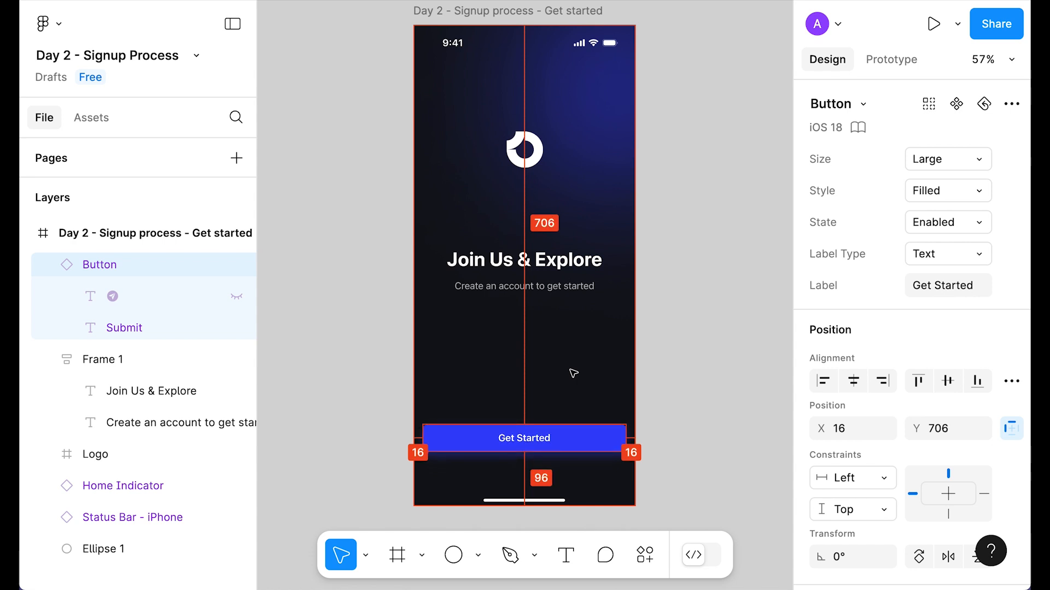
{"action": "left_click", "coordinate": [675, 323]}
{"action": "left_click", "coordinate": [491, 12]}
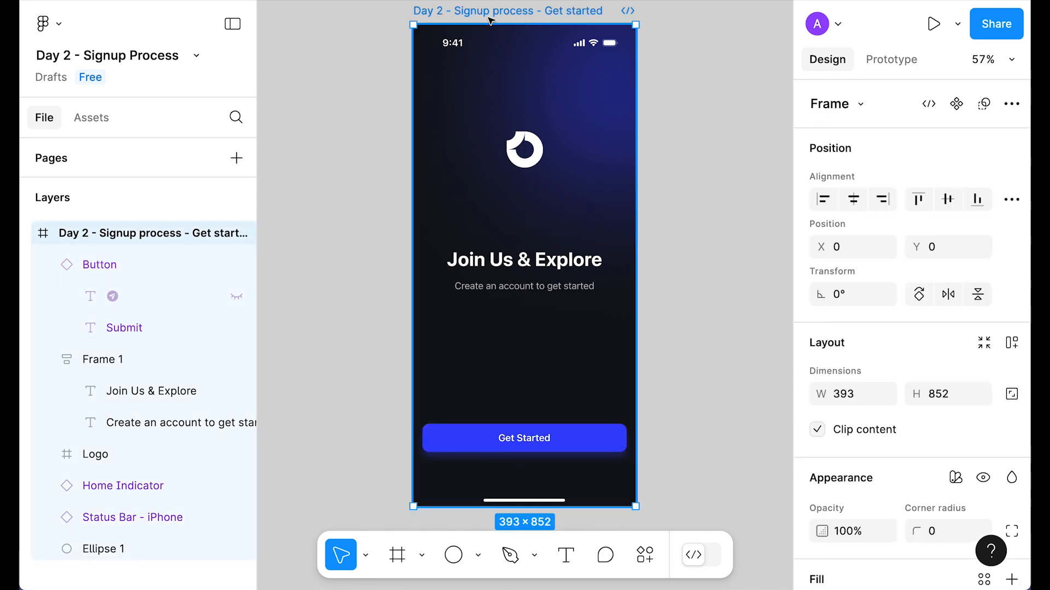
{"action": "key", "text": "shift+2"}
{"action": "left_click", "coordinate": [716, 155]}
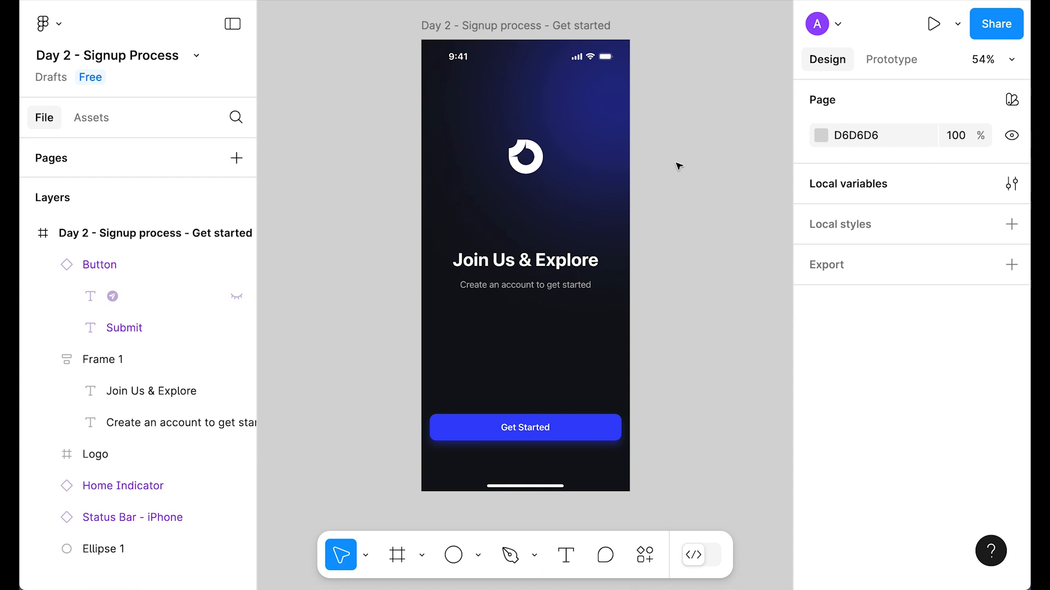
{"action": "key", "text": "shift+1"}
{"action": "left_click", "coordinate": [483, 13]}
{"action": "left_click", "coordinate": [483, 13]}
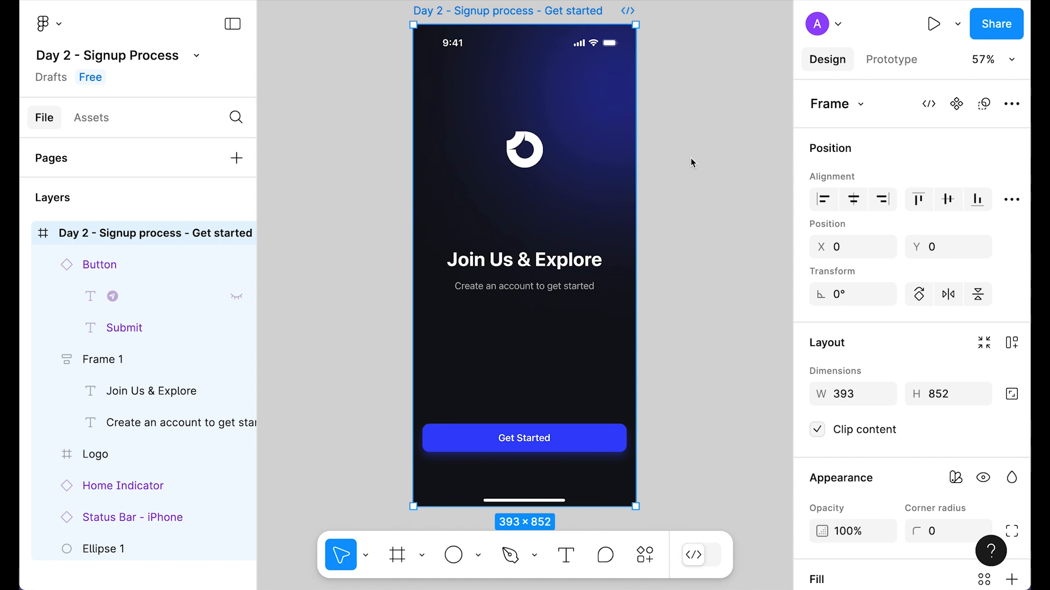
Step: Duplicate the Get started screen and rename the copy's frame to Step 1
{"action": "key", "text": "f"}
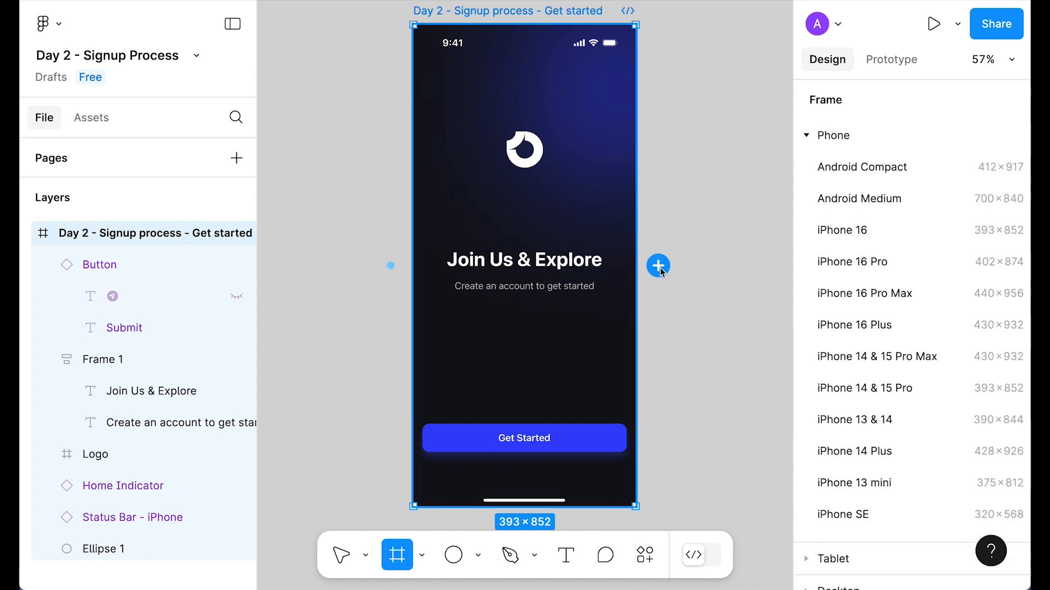
{"action": "left_click", "coordinate": [658, 266]}
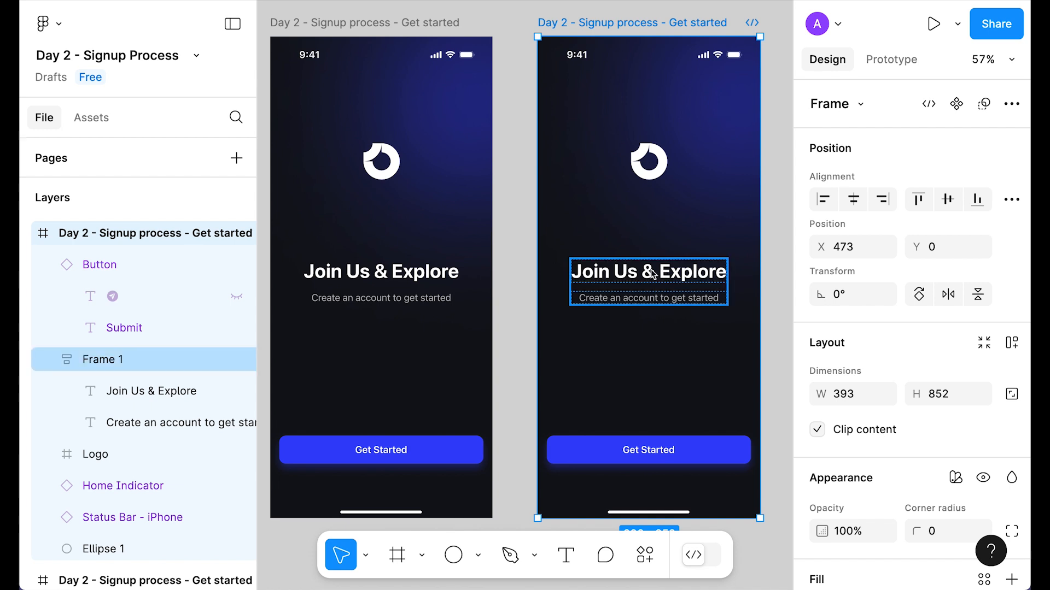
{"action": "double_click", "coordinate": [639, 26]}
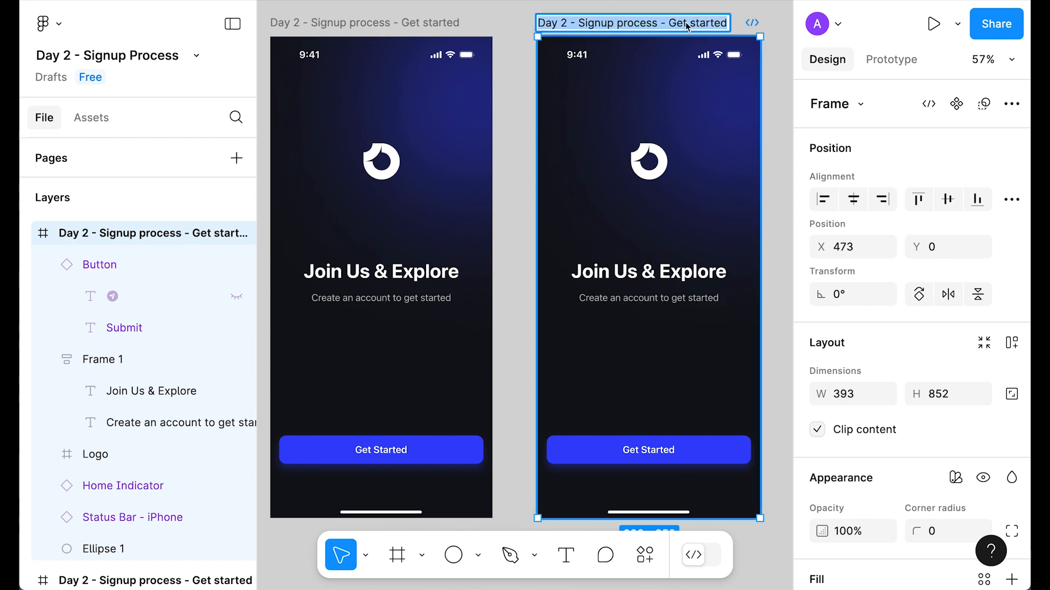
{"action": "left_click_drag", "start_coordinate": [668, 23], "coordinate": [768, 20]}
{"action": "type", "text": "Step 1"}
{"action": "key", "text": "Return"}
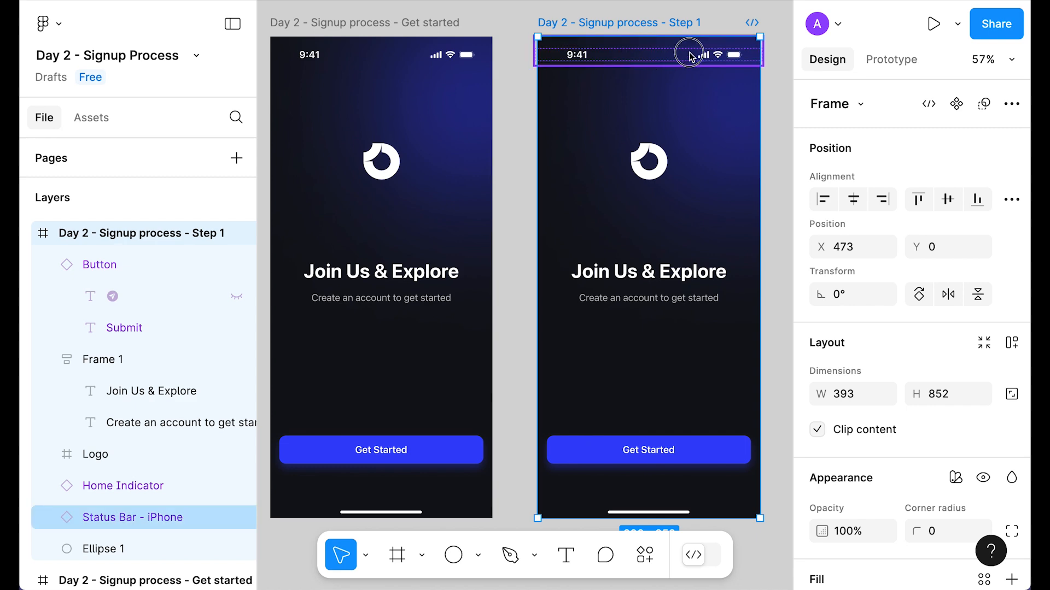
Step: Delete the logo and the blue glow circle from Step 1
{"action": "left_click", "coordinate": [649, 160]}
{"action": "key", "text": "Delete"}
{"action": "left_click", "coordinate": [704, 158]}
{"action": "key", "text": "Delete"}
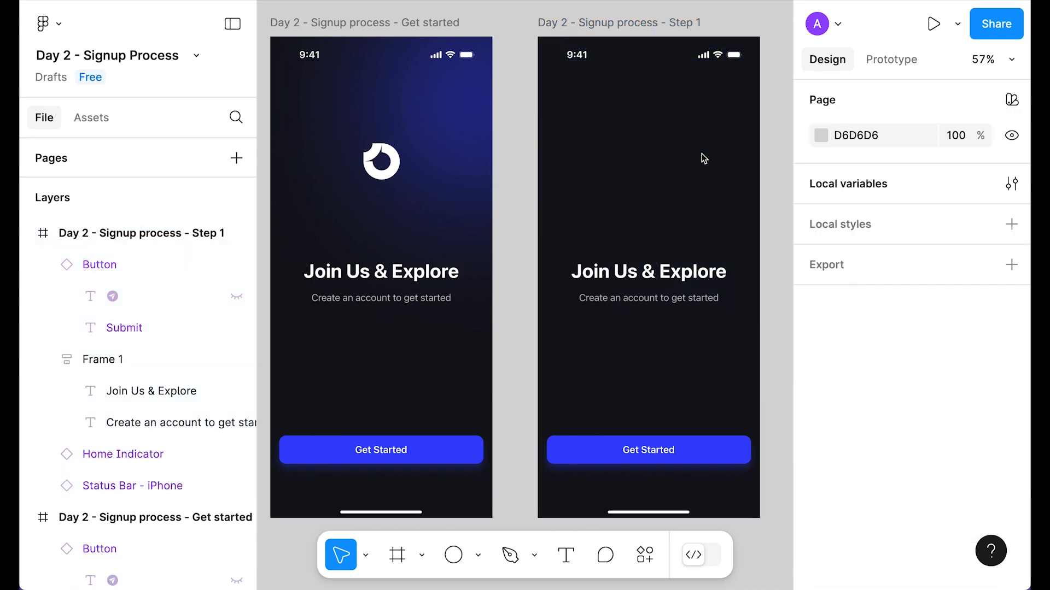
Step: Recolour the status bar, heading group and home indicator from white to Neutral/700
{"action": "left_click", "coordinate": [694, 55]}
{"action": "left_click", "coordinate": [648, 279], "text": "shift"}
{"action": "left_click", "coordinate": [648, 511], "text": "shift"}
{"action": "scroll", "coordinate": [993, 418], "scroll_direction": "down", "scroll_amount": 6}
{"action": "scroll", "coordinate": [993, 418], "scroll_direction": "down", "scroll_amount": 5}
{"action": "left_click", "coordinate": [869, 400]}
{"action": "scroll", "coordinate": [691, 445], "scroll_direction": "down", "scroll_amount": 3}
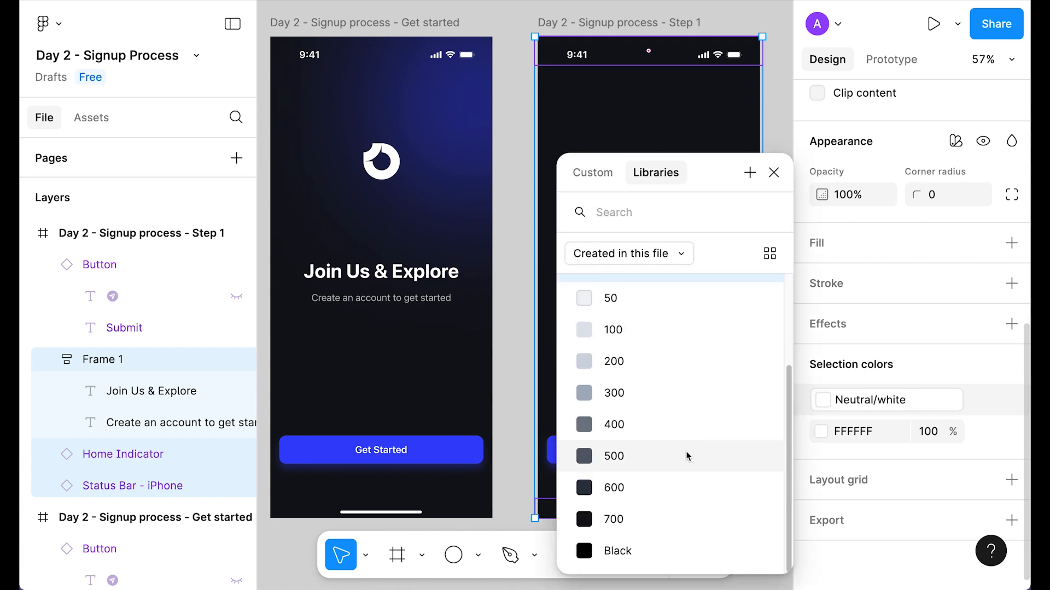
{"action": "left_click", "coordinate": [649, 517]}
{"action": "left_click", "coordinate": [820, 431]}
{"action": "scroll", "coordinate": [657, 481], "scroll_direction": "down", "scroll_amount": 3}
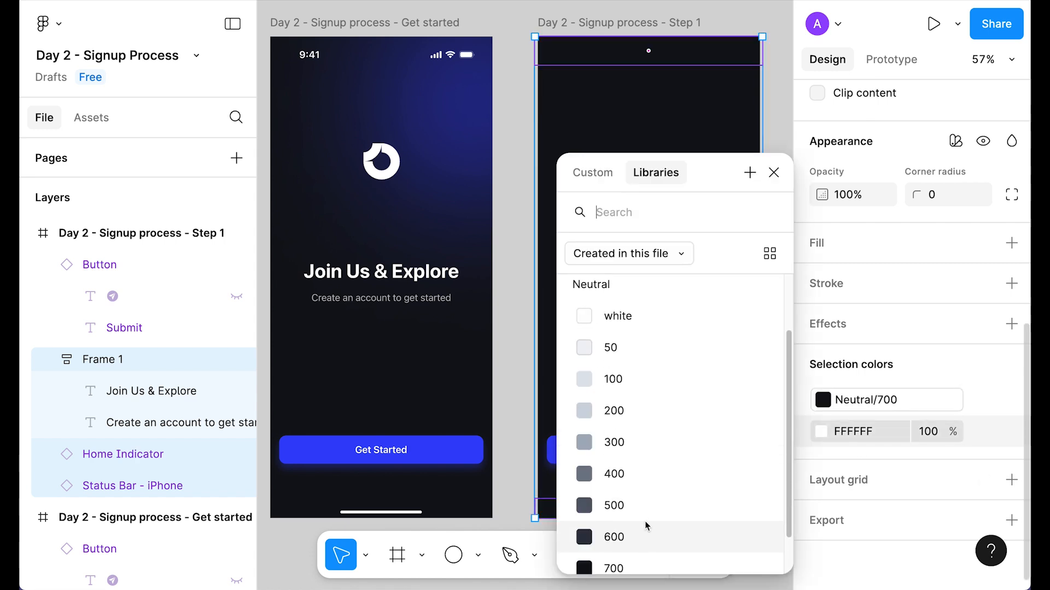
{"action": "left_click", "coordinate": [628, 519]}
{"action": "left_click", "coordinate": [780, 265]}
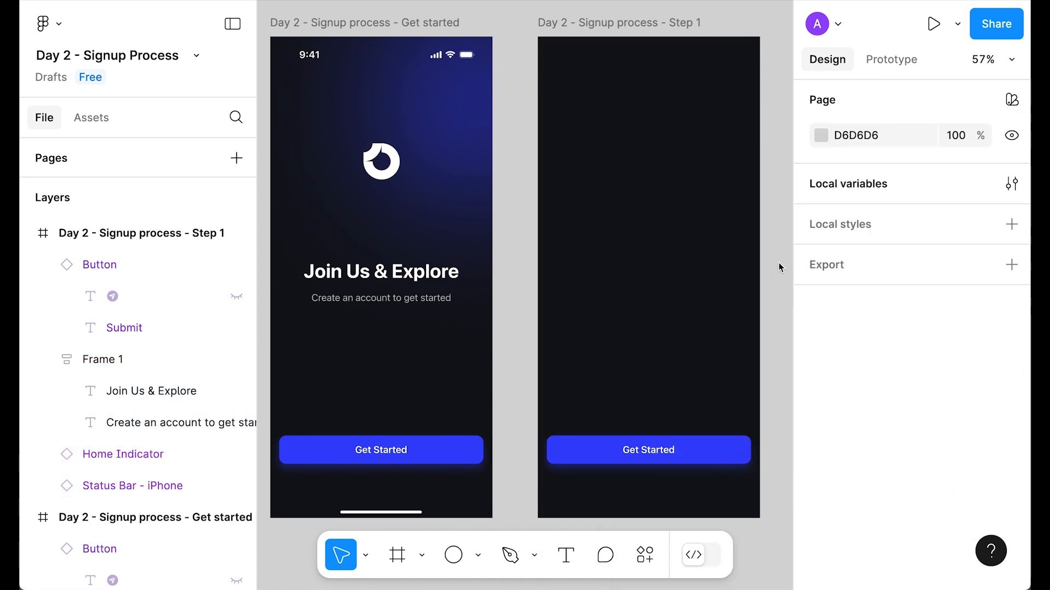
Step: Set the Step 1 background fill to Neutral/50 and ungroup the heading group
{"action": "left_click", "coordinate": [743, 244]}
{"action": "scroll", "coordinate": [854, 272], "scroll_direction": "down", "scroll_amount": 4}
{"action": "left_click", "coordinate": [823, 411]}
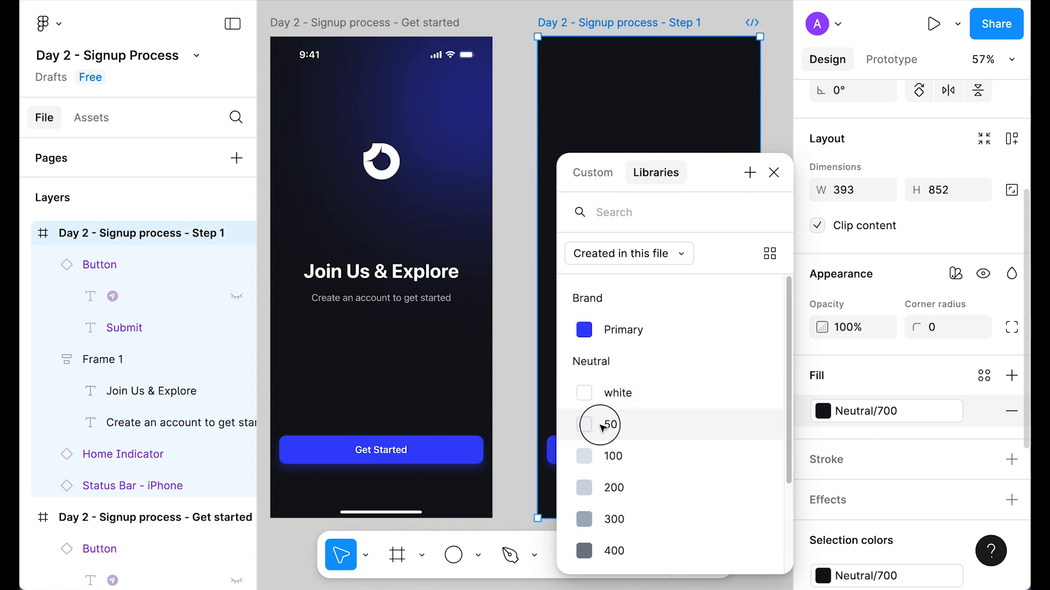
{"action": "left_click", "coordinate": [600, 428]}
{"action": "left_click", "coordinate": [665, 285]}
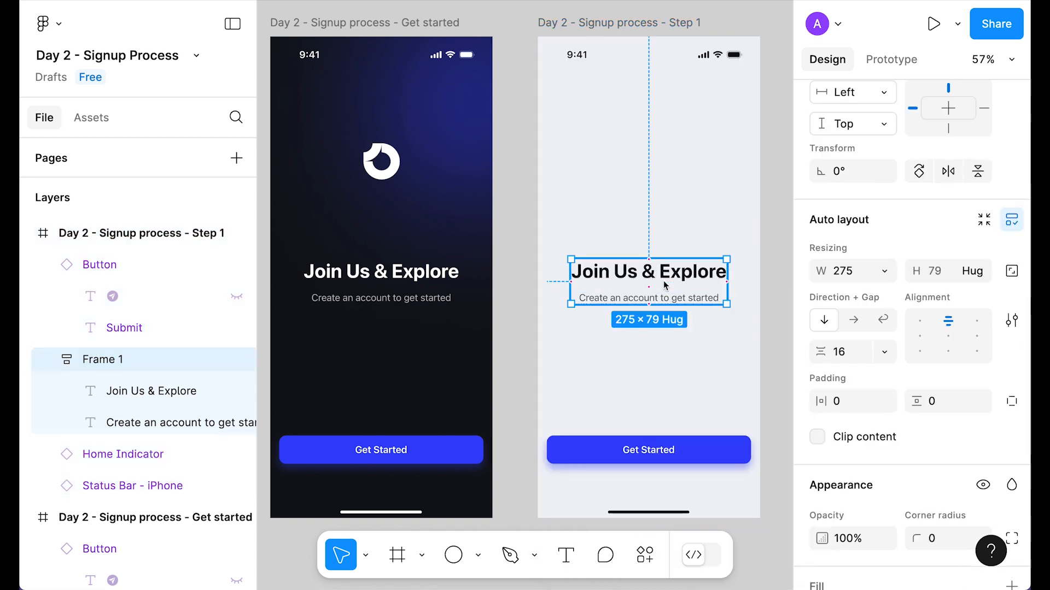
{"action": "key", "text": "ctrl+shift+g"}
Step: Delete the subtitle, show the layout grids, and drag the heading to the top
{"action": "left_click", "coordinate": [629, 298]}
{"action": "key", "text": "Delete"}
{"action": "key", "text": "shift+g"}
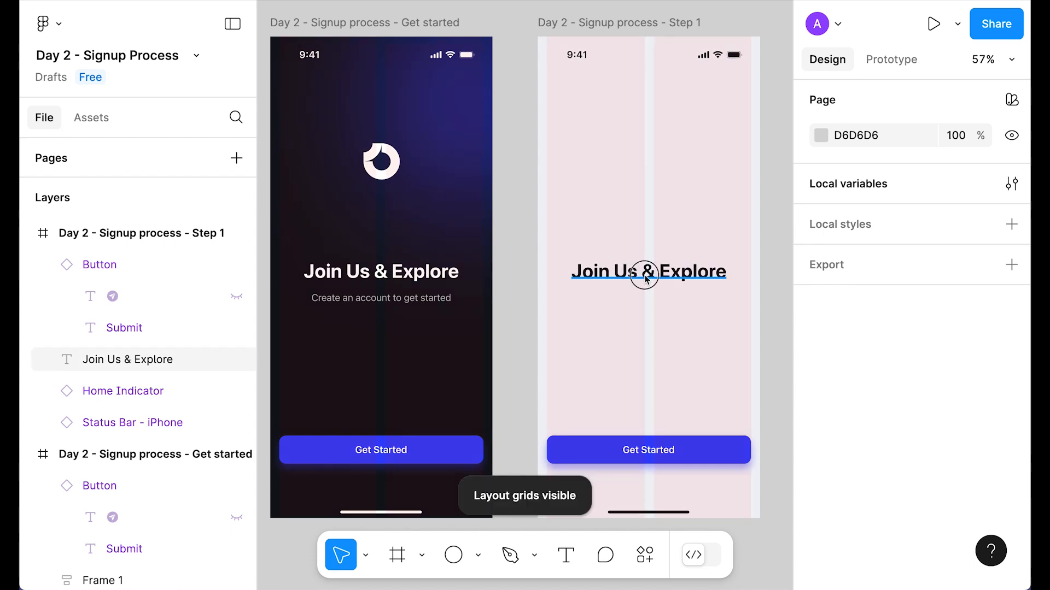
{"action": "left_click", "coordinate": [630, 271]}
{"action": "left_click_drag", "start_coordinate": [630, 270], "coordinate": [606, 96]}
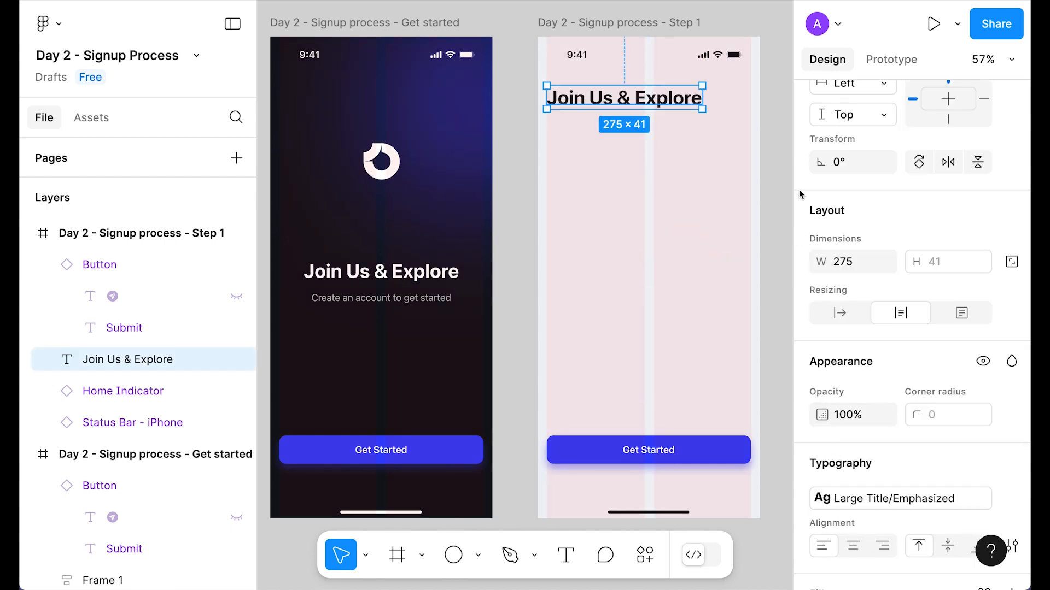
Step: Style the heading Title1/Emphasized, retype it 'Create your account', and set auto width
{"action": "scroll", "coordinate": [930, 273], "scroll_direction": "down", "scroll_amount": 5}
{"action": "left_click", "coordinate": [917, 298]}
{"action": "scroll", "coordinate": [947, 424], "scroll_direction": "down", "scroll_amount": 1}
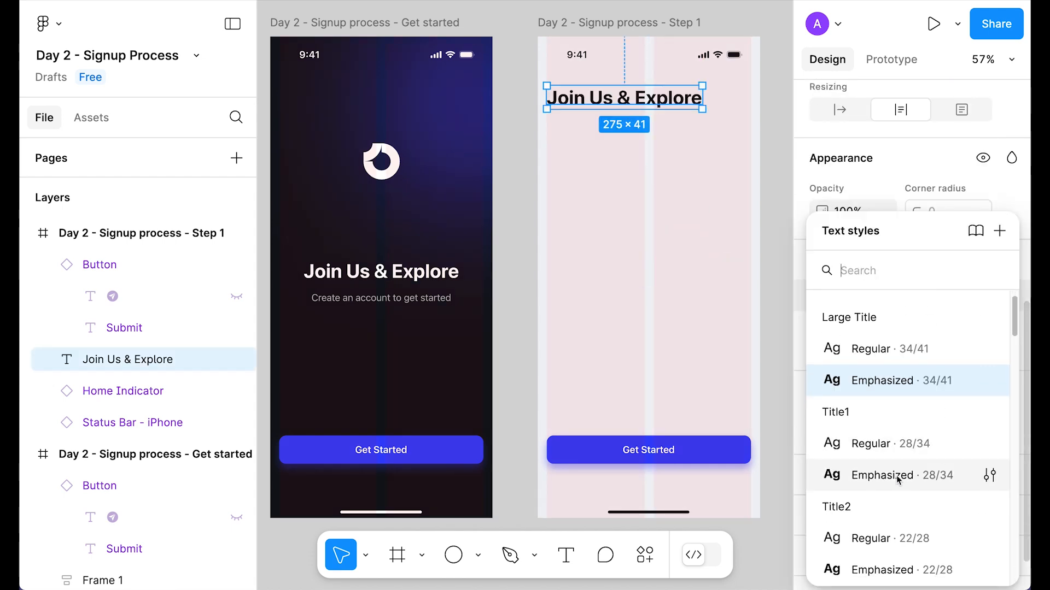
{"action": "left_click", "coordinate": [874, 475]}
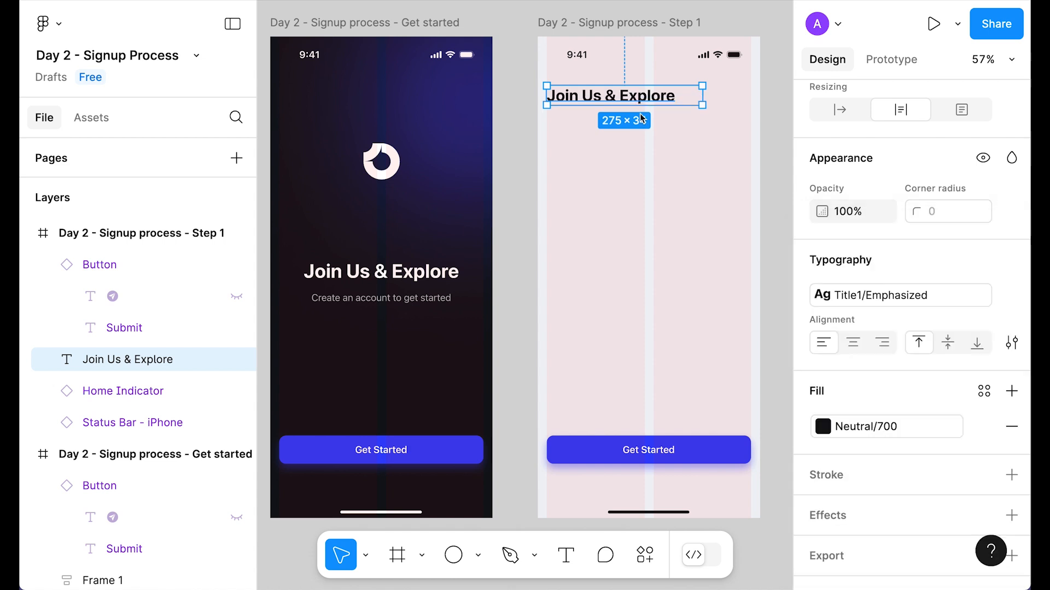
{"action": "key", "text": "Return"}
{"action": "type", "text": "Create your account"}
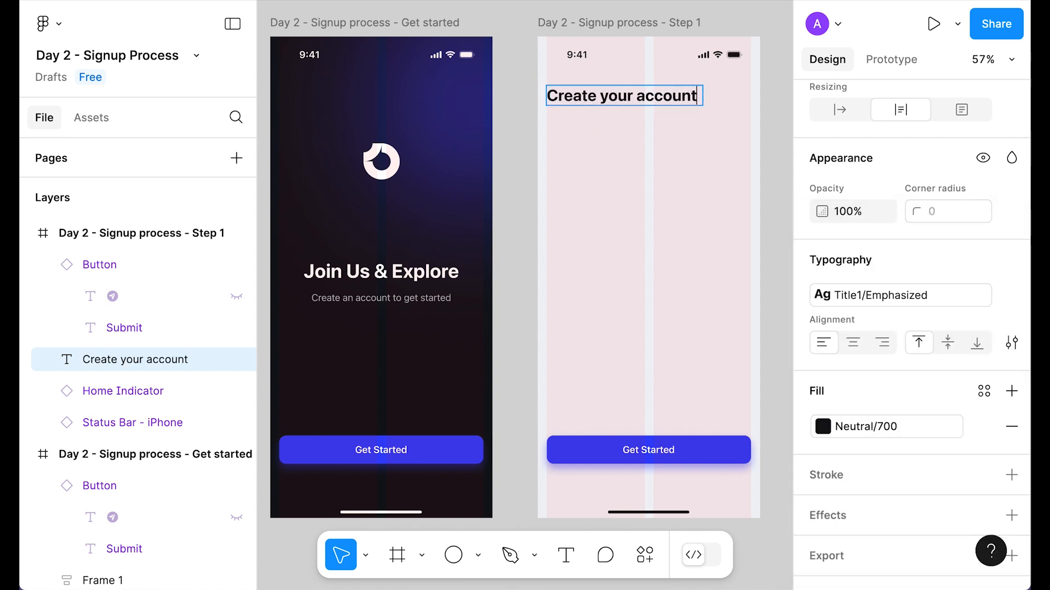
{"action": "key", "text": "Escape"}
{"action": "left_click", "coordinate": [844, 178]}
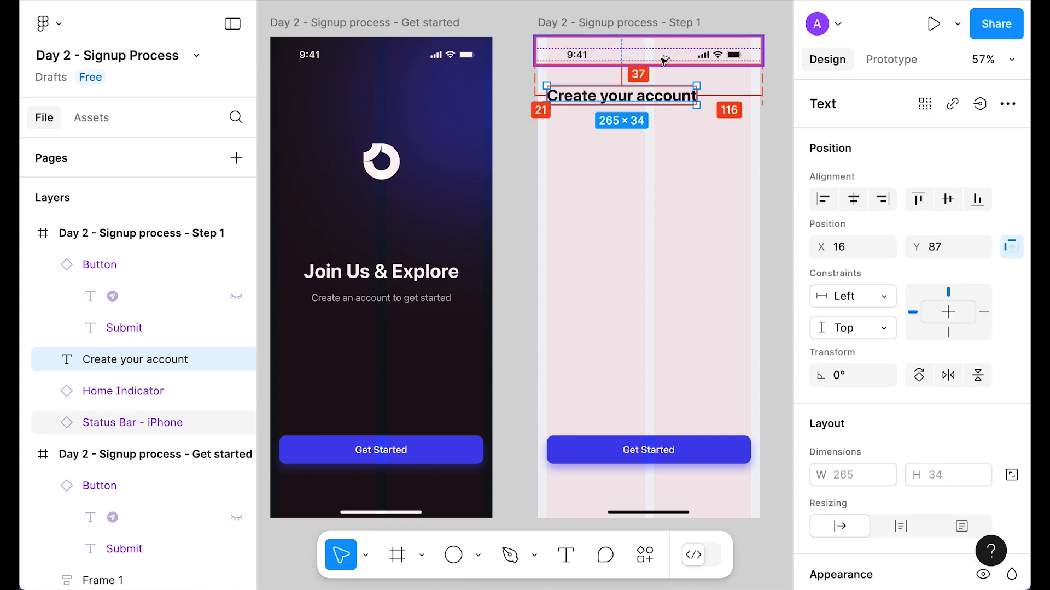
{"action": "key", "text": "Down"}
{"action": "key", "text": "Down"}
{"action": "key", "text": "Down"}
{"action": "left_click", "coordinate": [657, 191]}
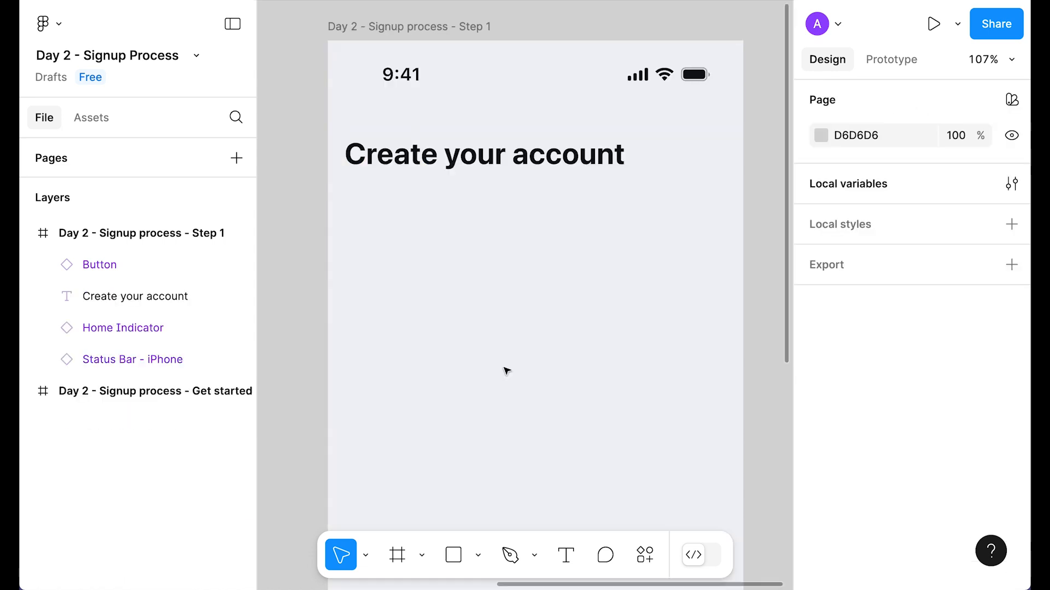
Step: Draw an 8×8 circle filled Neutral/white and name its layer white
{"action": "key", "text": "o"}
{"action": "left_click", "coordinate": [477, 289]}
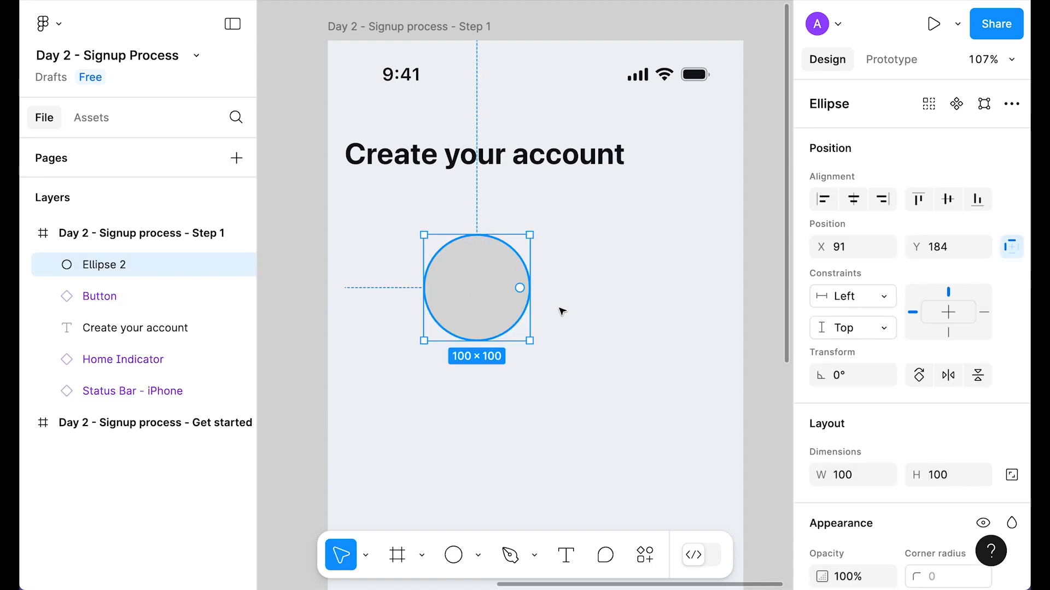
{"action": "scroll", "coordinate": [998, 458], "scroll_direction": "down", "scroll_amount": 1}
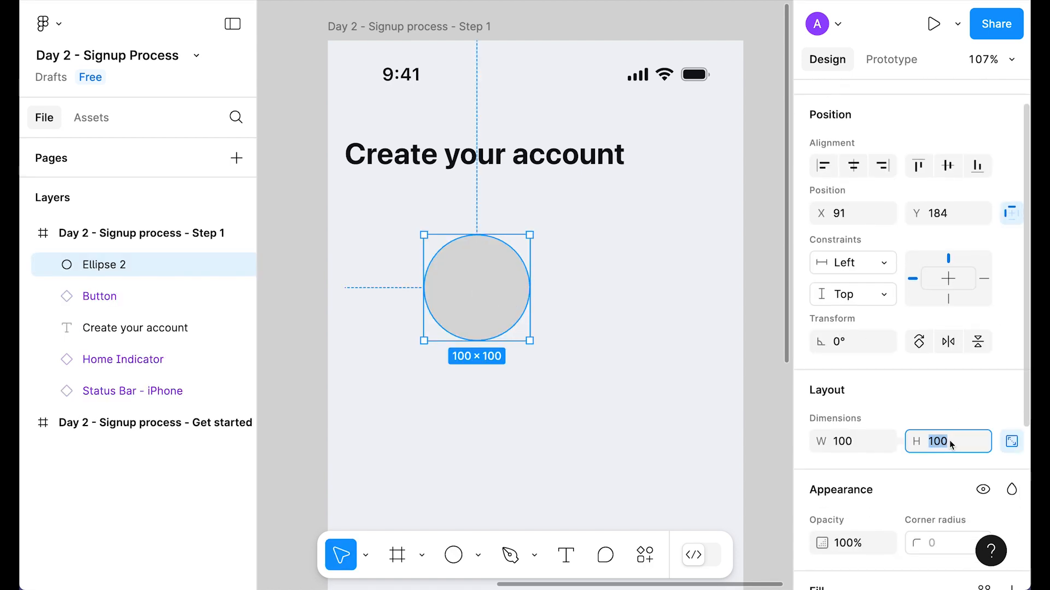
{"action": "type", "text": "8"}
{"action": "key", "text": "Return"}
{"action": "scroll", "coordinate": [888, 479], "scroll_direction": "down", "scroll_amount": 3}
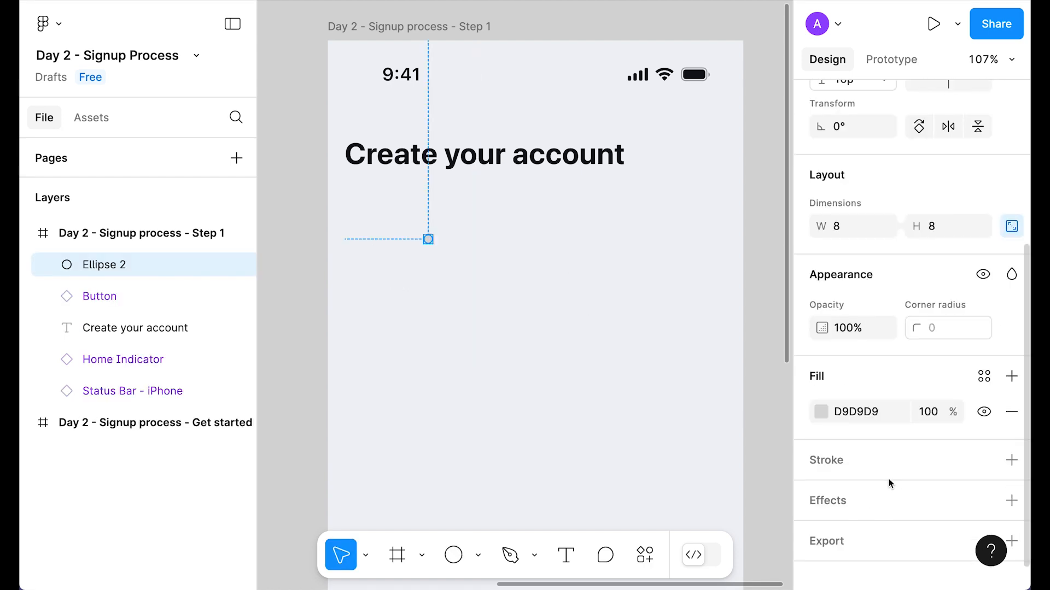
{"action": "left_click", "coordinate": [984, 377]}
{"action": "left_click", "coordinate": [711, 391]}
{"action": "scroll", "coordinate": [435, 210], "scroll_direction": "up", "scroll_amount": 5}
{"action": "key", "text": "ctrl+r"}
{"action": "type", "text": "white"}
{"action": "key", "text": "Return"}
Step: Duplicate it as a 16×16 Brand/Primary circle named blue
{"action": "key", "text": "ctrl+d"}
{"action": "left_click", "coordinate": [174, 299]}
{"action": "scroll", "coordinate": [895, 363], "scroll_direction": "up", "scroll_amount": 2}
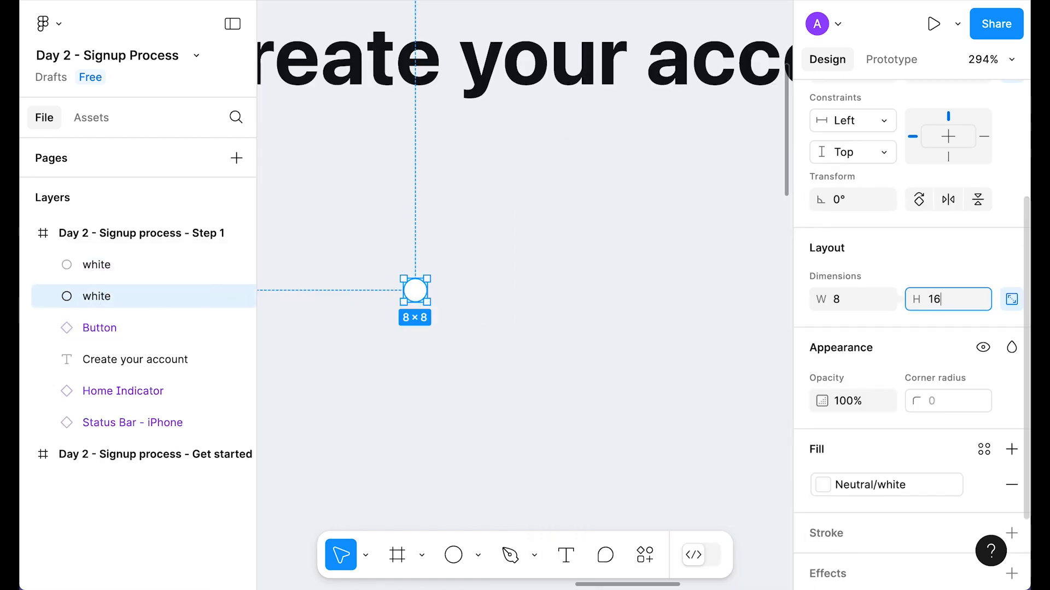
{"action": "key", "text": "Return"}
{"action": "scroll", "coordinate": [948, 328], "scroll_direction": "down", "scroll_amount": 2}
{"action": "left_click", "coordinate": [984, 355]}
{"action": "left_click", "coordinate": [626, 331]}
{"action": "double_click", "coordinate": [197, 300]}
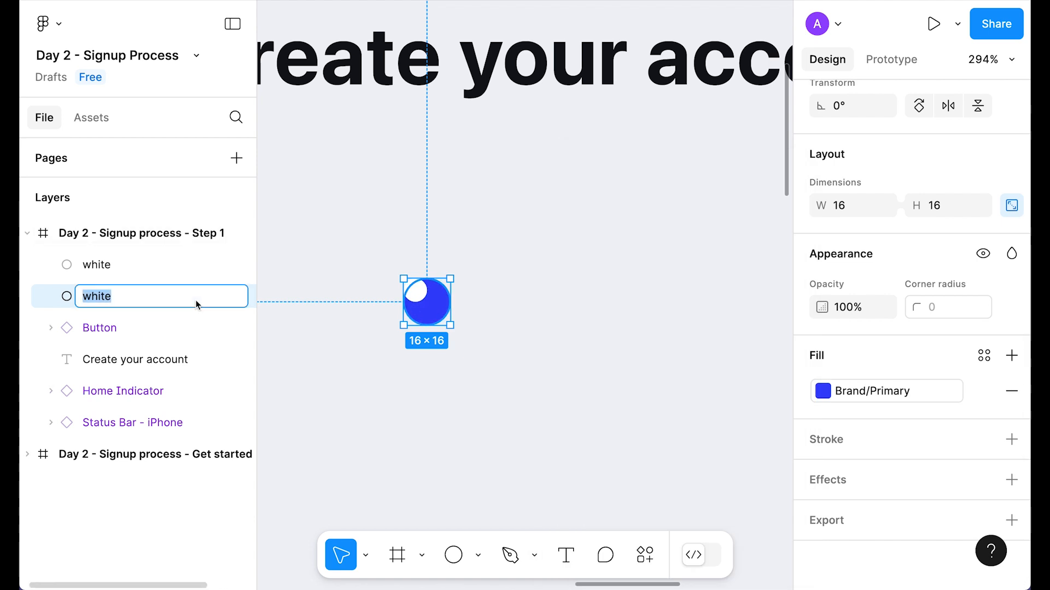
{"action": "type", "text": "blue"}
{"action": "key", "text": "Return"}
Step: Duplicate again as a 32×32 circle named wave at 10% opacity, centred on the blue dot
{"action": "key", "text": "ctrl+d"}
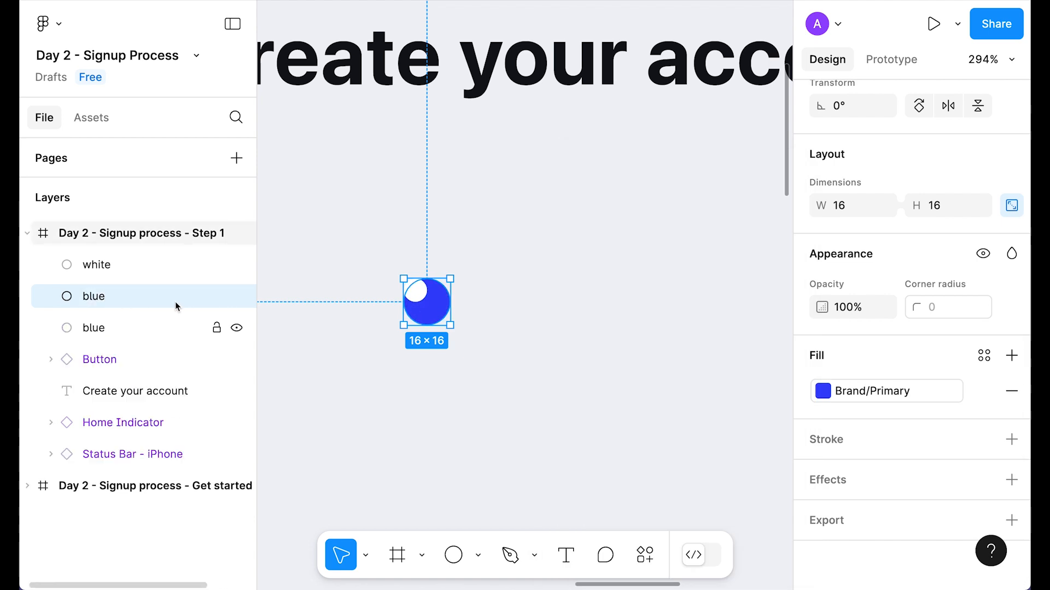
{"action": "double_click", "coordinate": [89, 329]}
{"action": "type", "text": "wave"}
{"action": "left_click", "coordinate": [974, 208]}
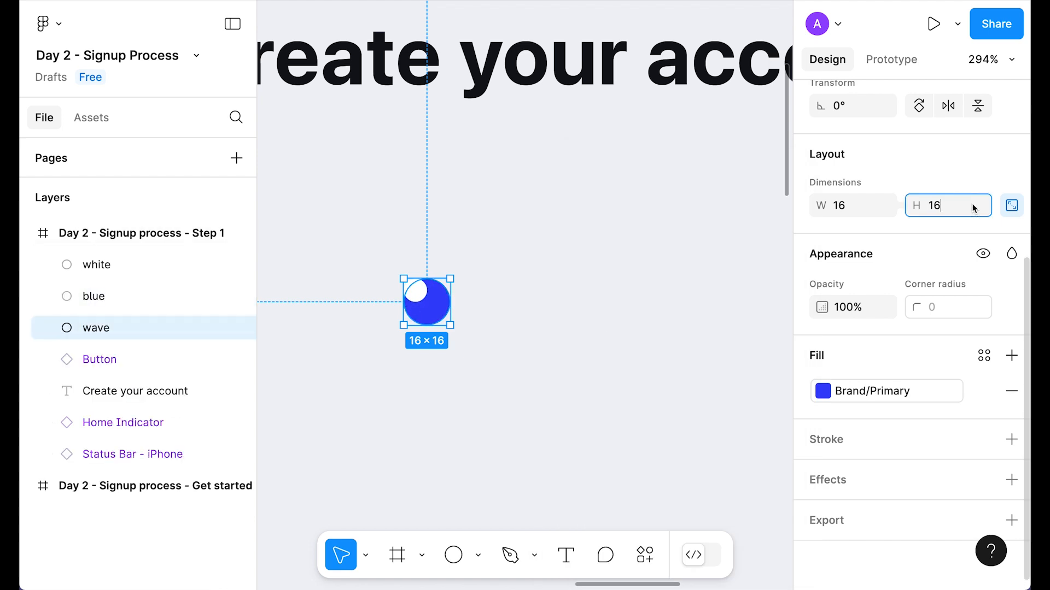
{"action": "type", "text": "32"}
{"action": "key", "text": "Return"}
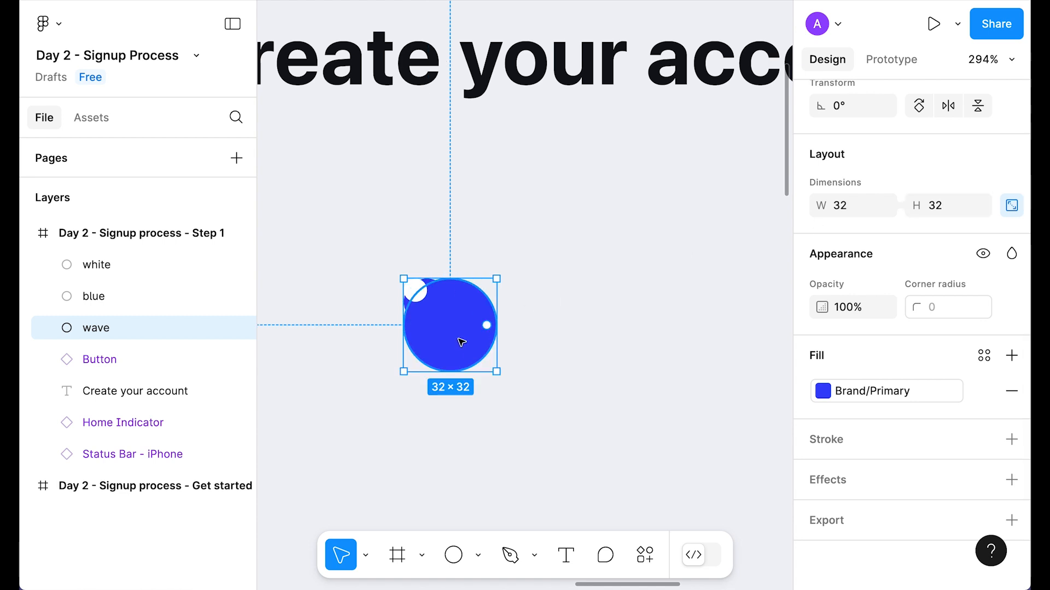
{"action": "key", "text": "1"}
{"action": "left_click_drag", "start_coordinate": [468, 346], "coordinate": [445, 323]}
Step: Centre the three circles horizontally and vertically, then group them as active
{"action": "left_click_drag", "start_coordinate": [488, 379], "coordinate": [401, 289]}
{"action": "left_click", "coordinate": [847, 196]}
{"action": "left_click", "coordinate": [947, 199]}
{"action": "left_click_drag", "start_coordinate": [610, 415], "coordinate": [417, 265]}
{"action": "left_click_drag", "start_coordinate": [430, 316], "coordinate": [430, 291]}
{"action": "key", "text": "ctrl+g"}
{"action": "double_click", "coordinate": [104, 265]}
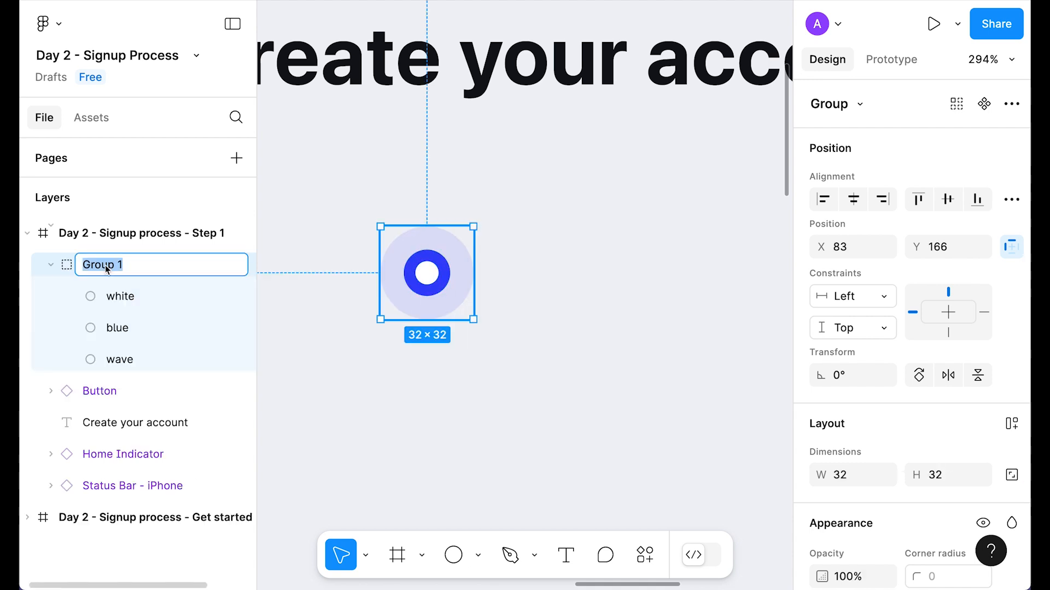
{"action": "type", "text": "active"}
{"action": "key", "text": "Return"}
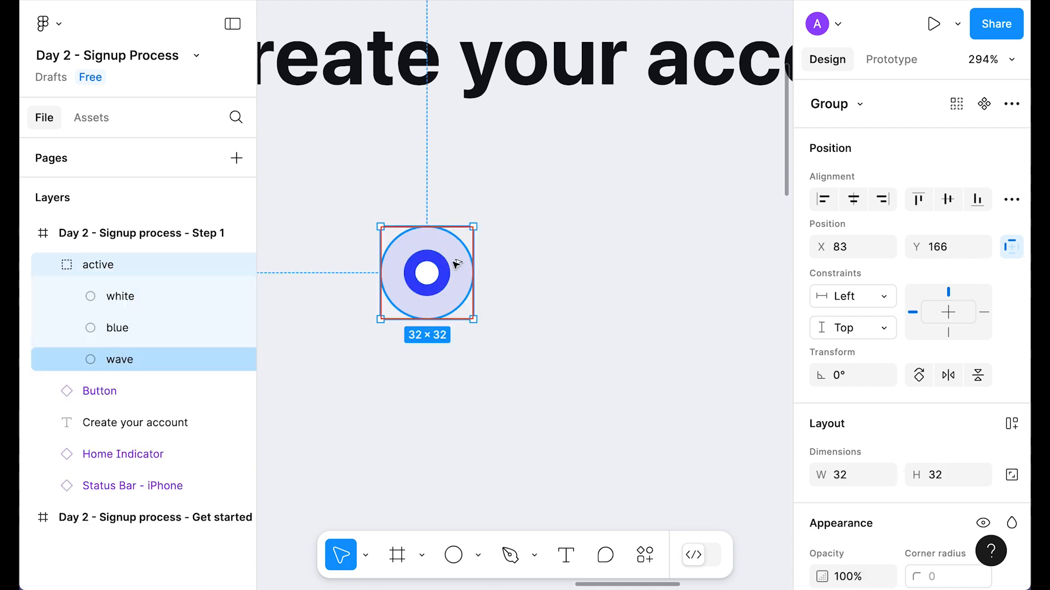
Step: Turn the indicator into a component with two state variants, active and dactive
{"action": "key", "text": "ctrl+alt+k"}
{"action": "left_click", "coordinate": [538, 284]}
{"action": "left_click", "coordinate": [437, 257]}
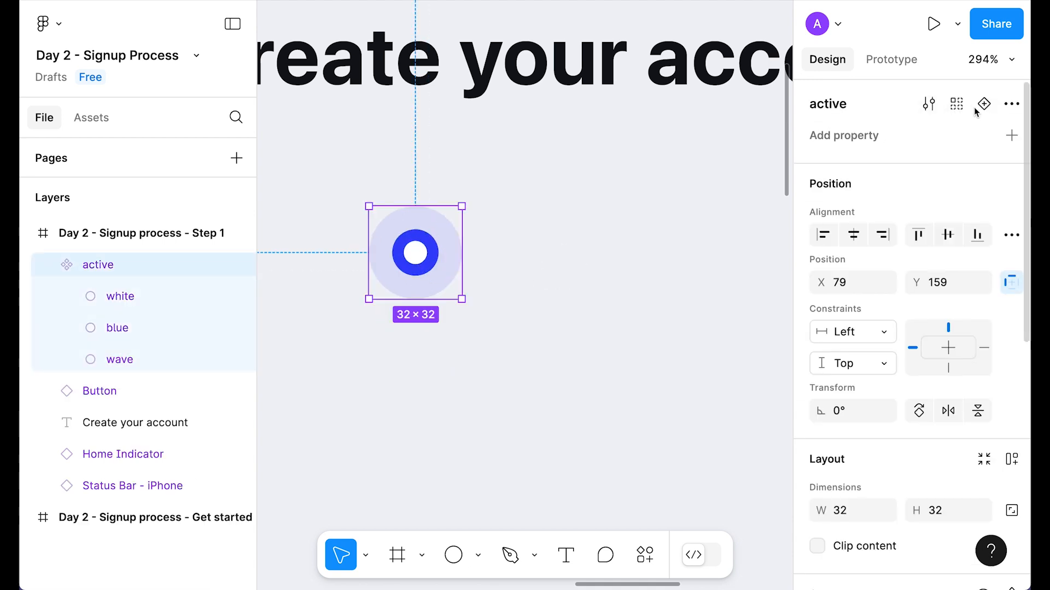
{"action": "left_click", "coordinate": [984, 104]}
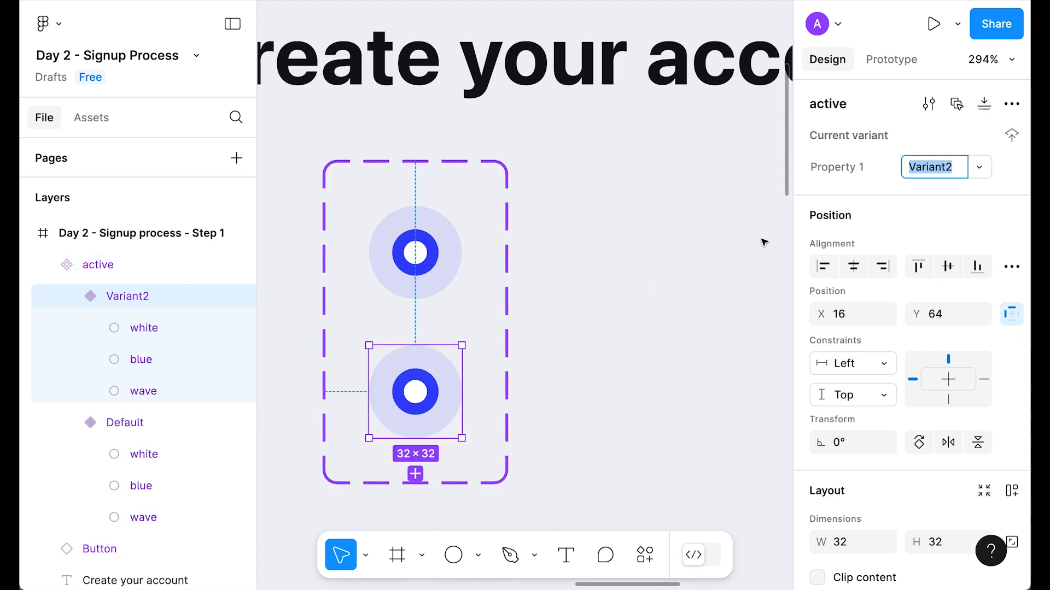
{"action": "type", "text": "dactive"}
{"action": "double_click", "coordinate": [849, 170]}
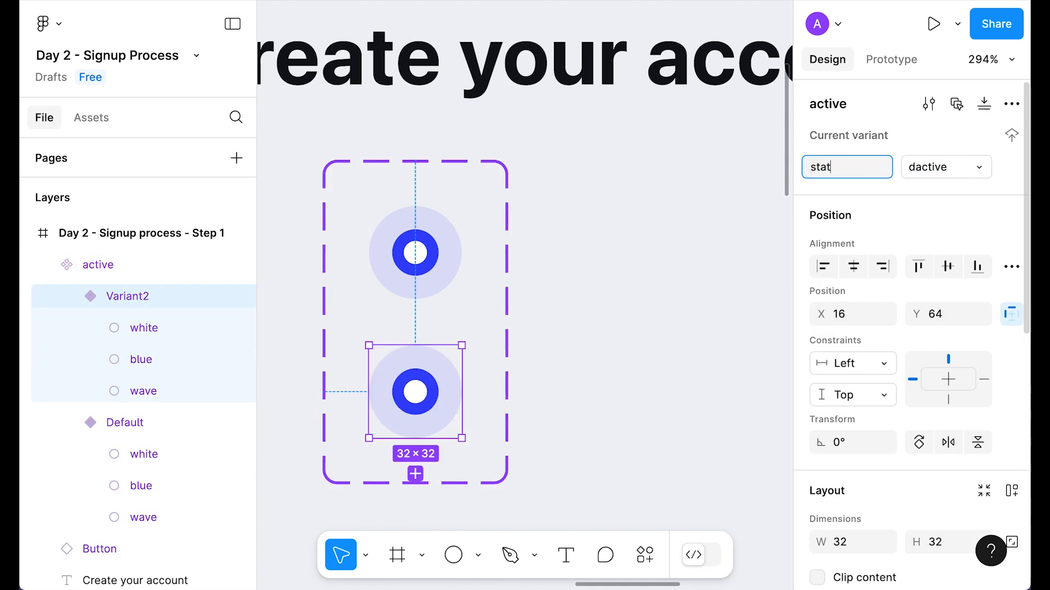
{"action": "left_click", "coordinate": [432, 254]}
{"action": "type", "text": "active"}
{"action": "key", "text": "Return"}
Step: Rename the component set to 'steps'
{"action": "left_click", "coordinate": [483, 268]}
{"action": "double_click", "coordinate": [93, 264]}
{"action": "type", "text": "steps"}
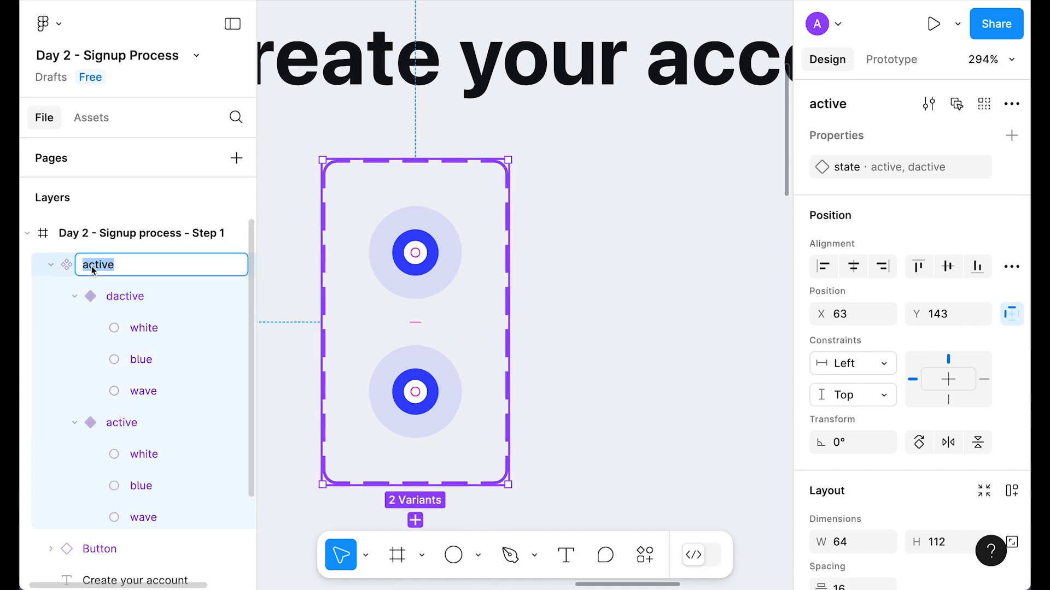
{"action": "key", "text": "Return"}
Step: Hide the dactive variant's halo and make its ring Neutral/300 grey
{"action": "scroll", "coordinate": [461, 393], "scroll_direction": "down", "scroll_amount": 1}
{"action": "left_click", "coordinate": [462, 394]}
{"action": "scroll", "coordinate": [425, 285], "scroll_direction": "down", "scroll_amount": 5}
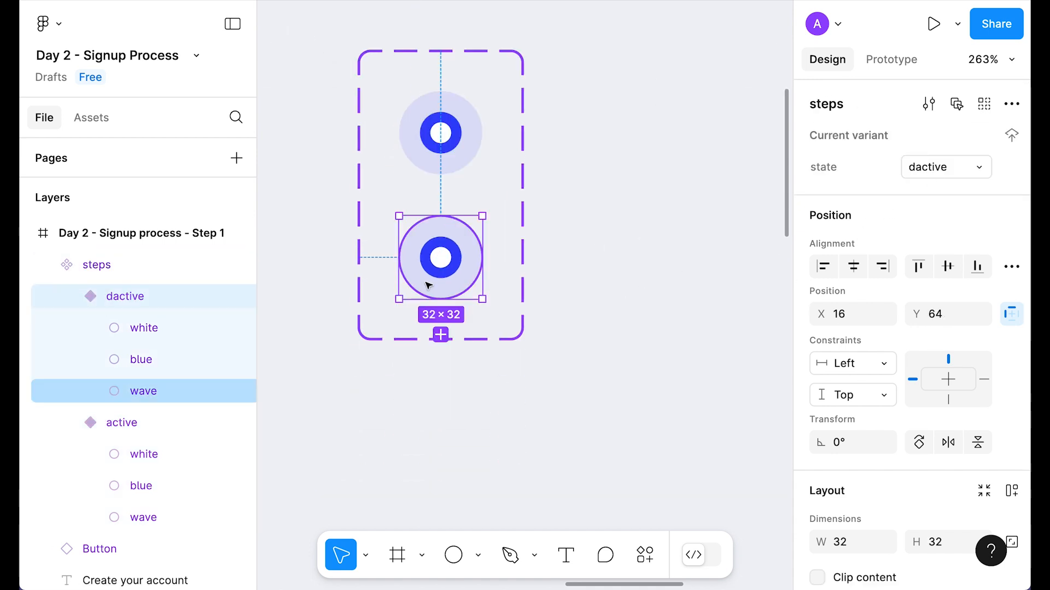
{"action": "left_click", "coordinate": [432, 292]}
{"action": "key", "text": "0"}
{"action": "key", "text": "0"}
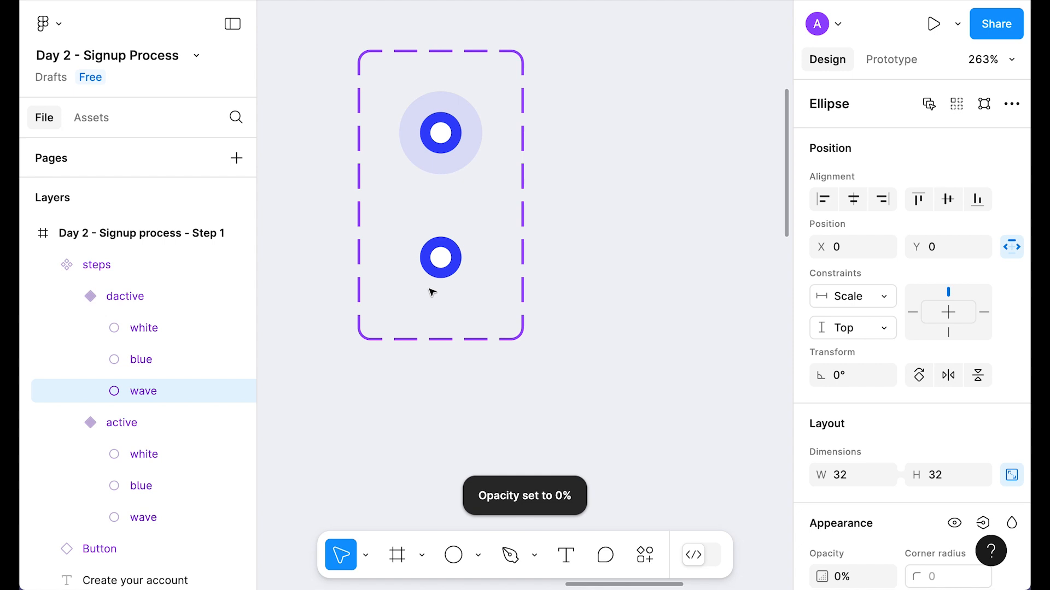
{"action": "key", "text": "Escape"}
{"action": "left_click", "coordinate": [433, 262]}
{"action": "scroll", "coordinate": [964, 342], "scroll_direction": "down", "scroll_amount": 5}
{"action": "left_click", "coordinate": [874, 392]}
{"action": "left_click", "coordinate": [640, 519]}
{"action": "left_click", "coordinate": [648, 295]}
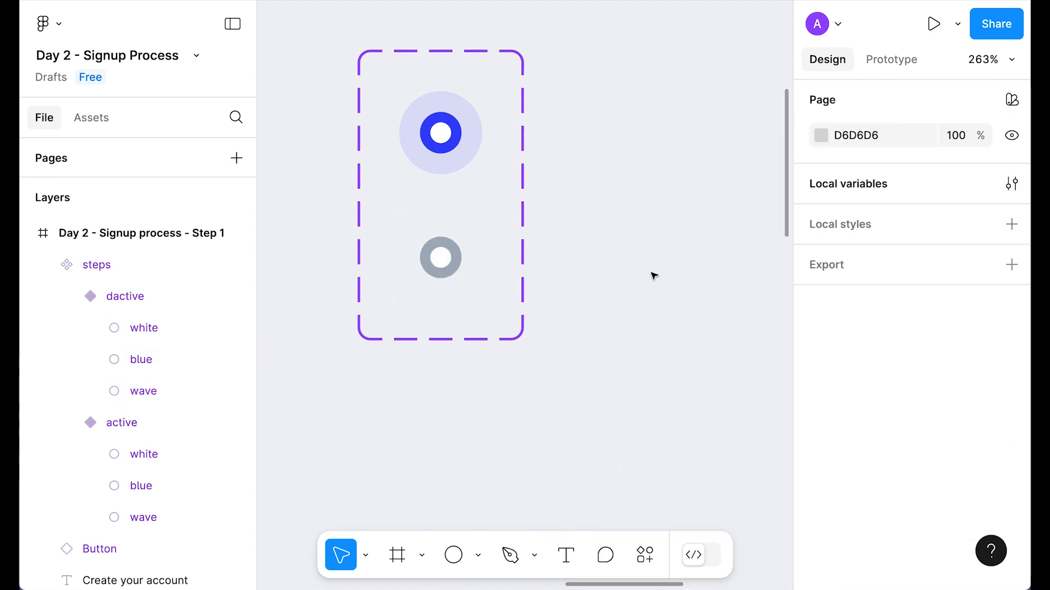
Step: Add a 'completed' variant with its halo and white dot hidden, leaving solid blue
{"action": "left_click", "coordinate": [447, 258]}
{"action": "left_click", "coordinate": [439, 375]}
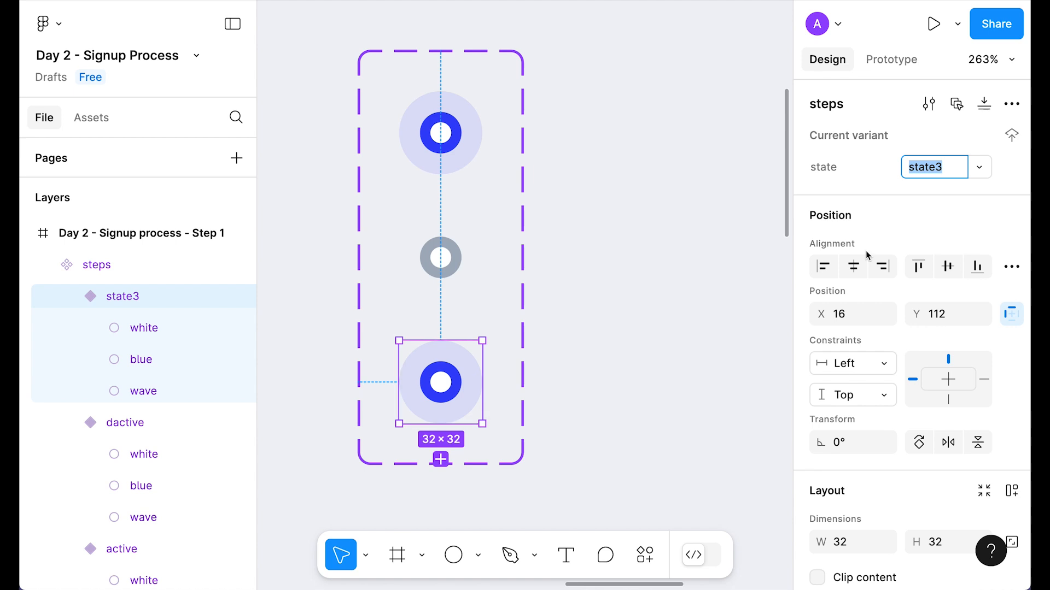
{"action": "type", "text": "completed"}
{"action": "key", "text": "Return"}
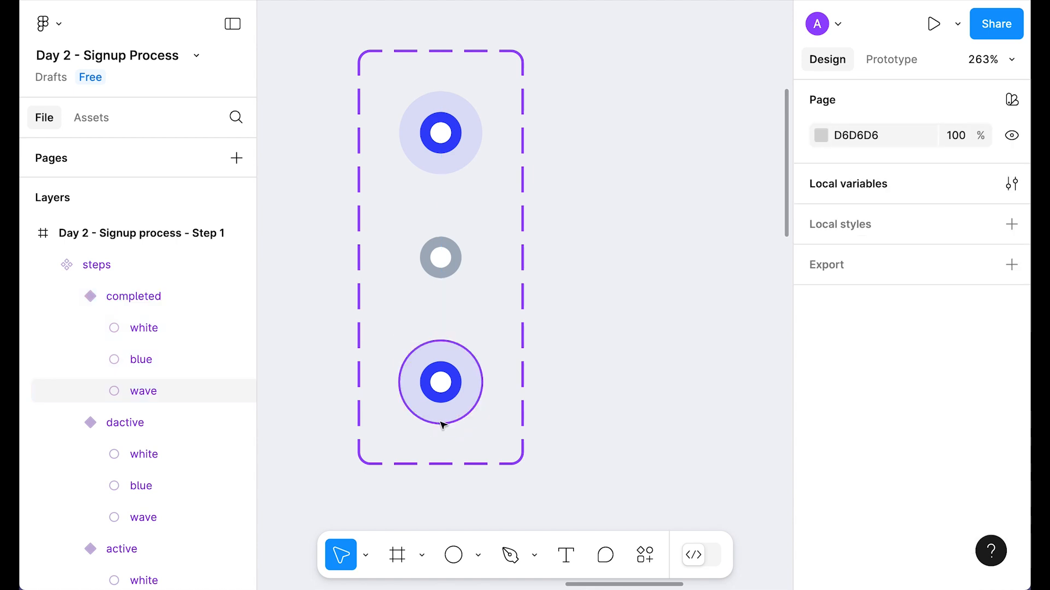
{"action": "left_click", "coordinate": [441, 421]}
{"action": "key", "text": "0"}
{"action": "key", "text": "0"}
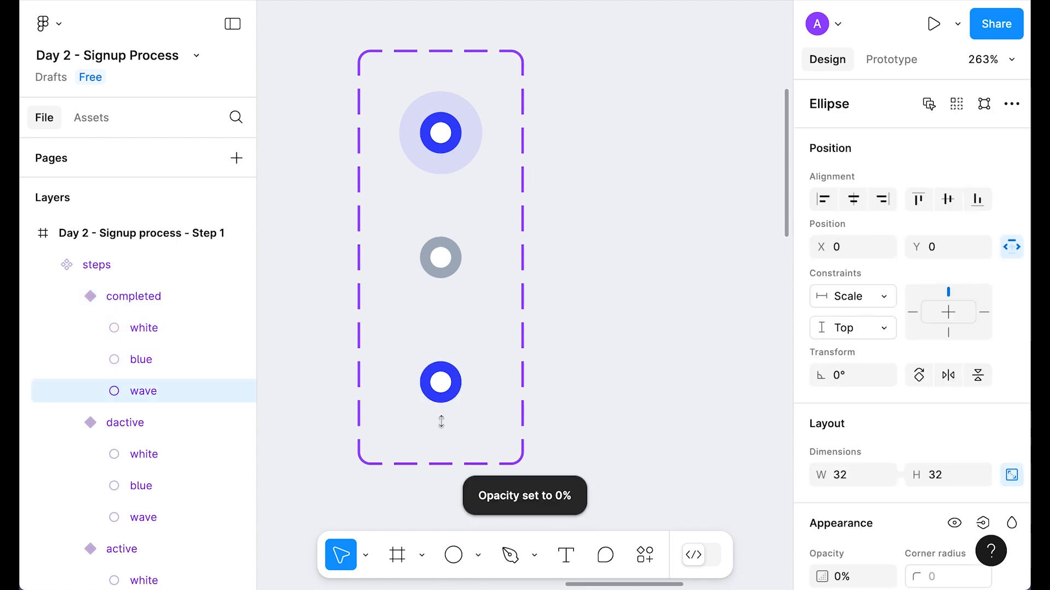
{"action": "left_click", "coordinate": [440, 382]}
{"action": "key", "text": "0"}
{"action": "key", "text": "0"}
{"action": "key", "text": "Escape"}
{"action": "left_click", "coordinate": [91, 117]}
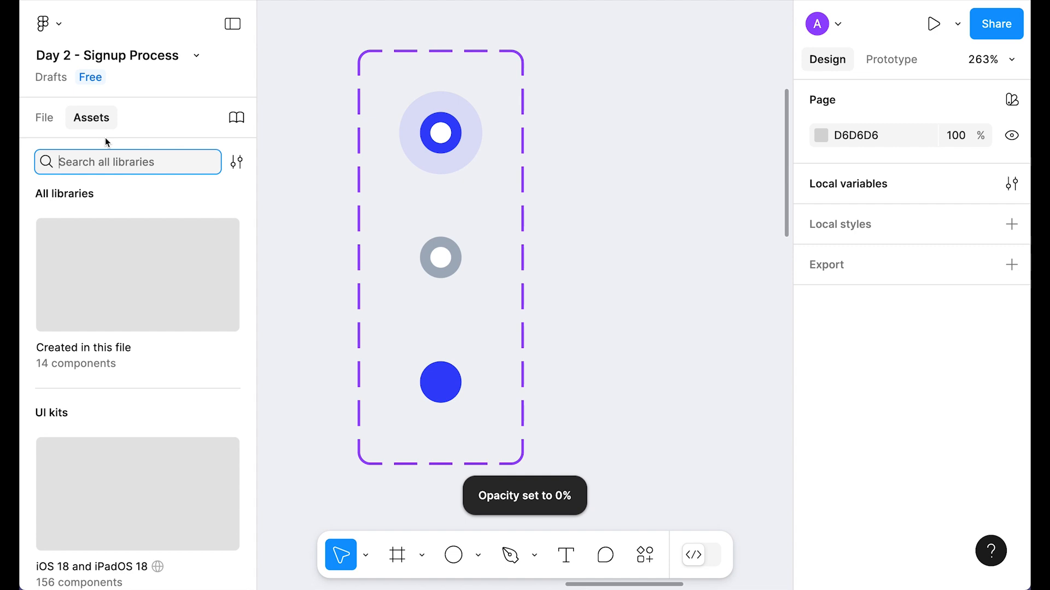
Step: Bring a check icon in from Assets and scale it proportionally to 12 px
{"action": "type", "text": "check"}
{"action": "left_click_drag", "start_coordinate": [82, 382], "coordinate": [469, 375]}
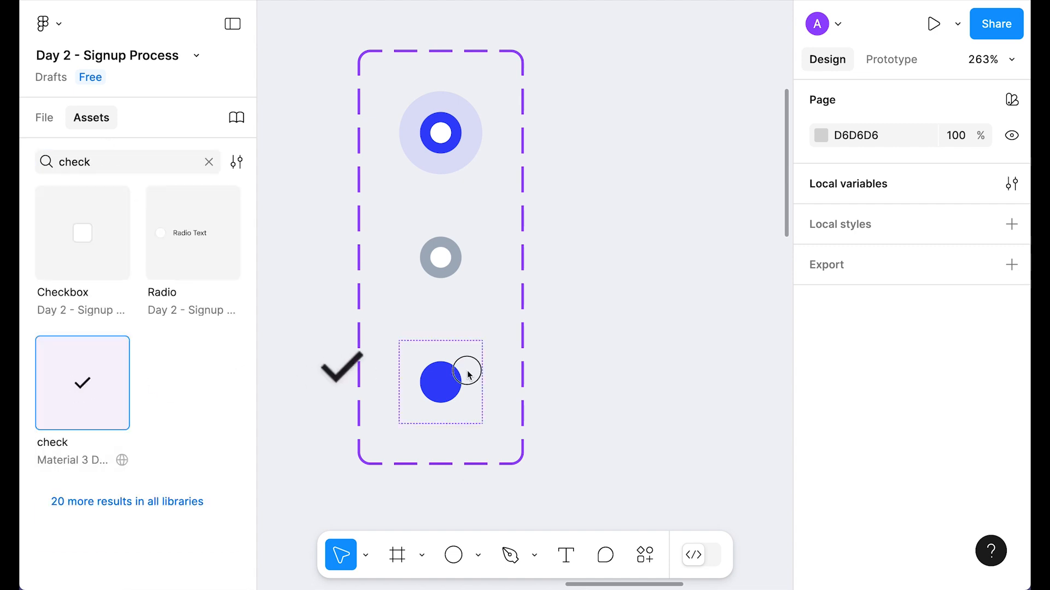
{"action": "left_click_drag", "start_coordinate": [601, 326], "coordinate": [601, 326]}
{"action": "key", "text": "k"}
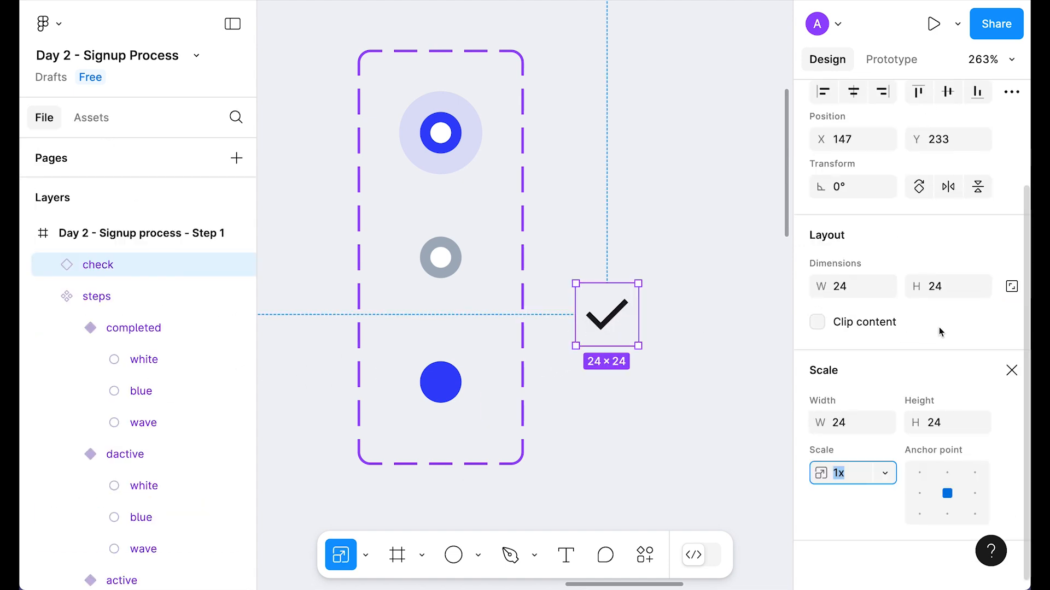
{"action": "left_click", "coordinate": [1004, 289]}
{"action": "left_click", "coordinate": [966, 288]}
{"action": "type", "text": "12"}
{"action": "key", "text": "Return"}
Step: Move the check onto the completed variant's dot and colour it Neutral/white
{"action": "key", "text": "super+x"}
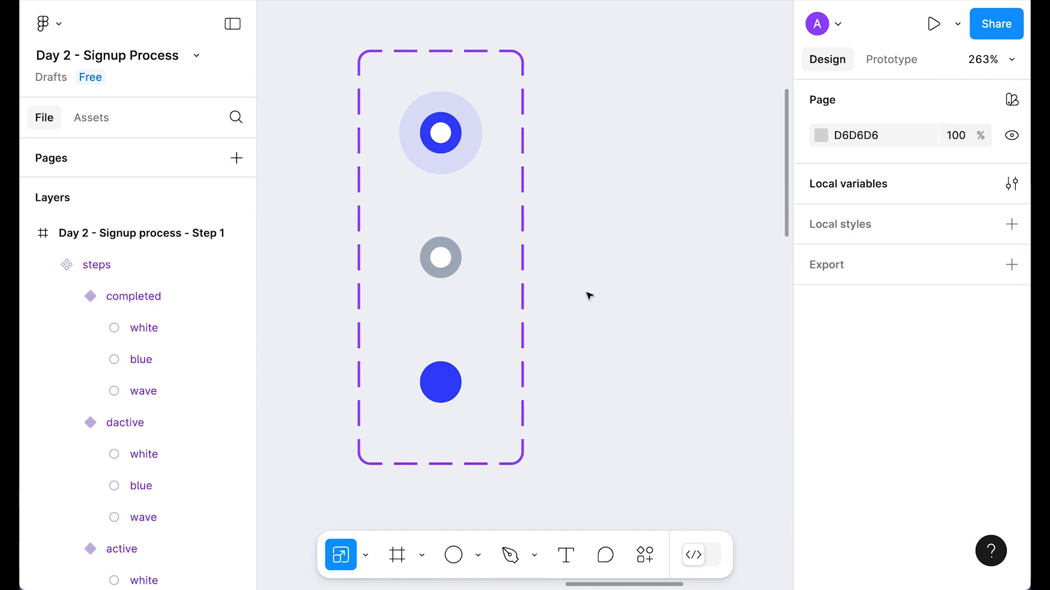
{"action": "left_click", "coordinate": [443, 392], "text": "super"}
{"action": "right_click", "coordinate": [443, 392]}
{"action": "left_click", "coordinate": [420, 366]}
{"action": "key", "text": "super+v"}
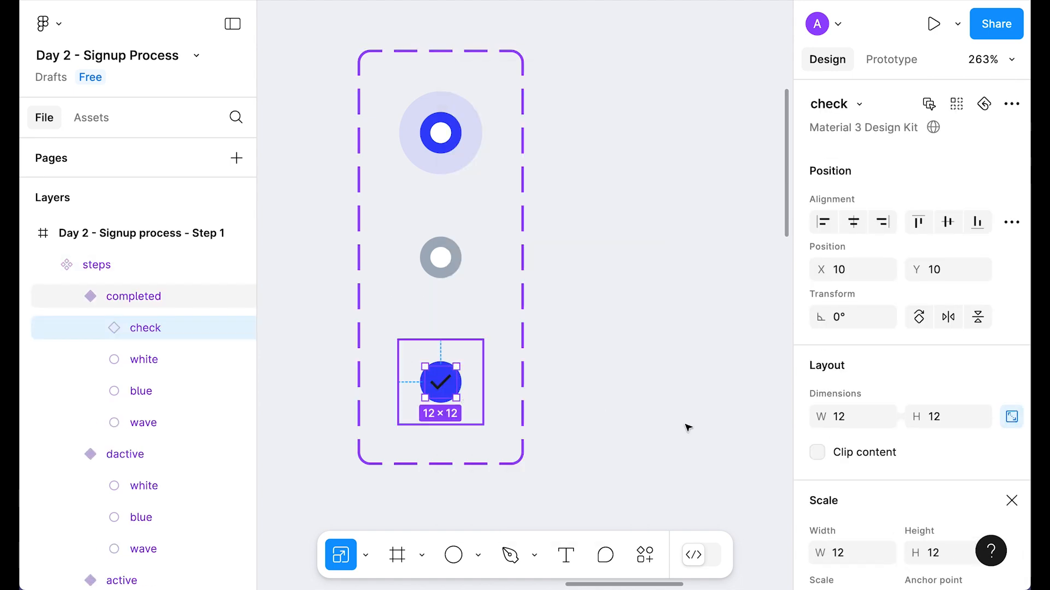
{"action": "key", "text": "v"}
{"action": "scroll", "coordinate": [895, 425], "scroll_direction": "down", "scroll_amount": 3}
{"action": "scroll", "coordinate": [897, 426], "scroll_direction": "down", "scroll_amount": 4}
{"action": "left_click", "coordinate": [908, 435]}
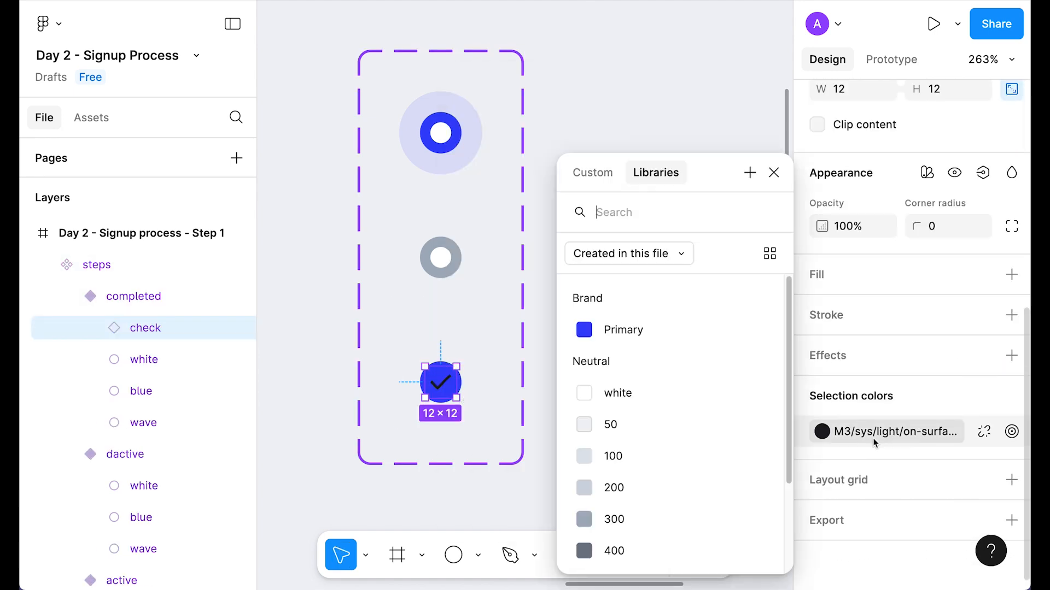
{"action": "left_click", "coordinate": [616, 393]}
{"action": "left_click", "coordinate": [605, 403]}
Step: Select the steps component set to reposition it
{"action": "left_click", "coordinate": [608, 244]}
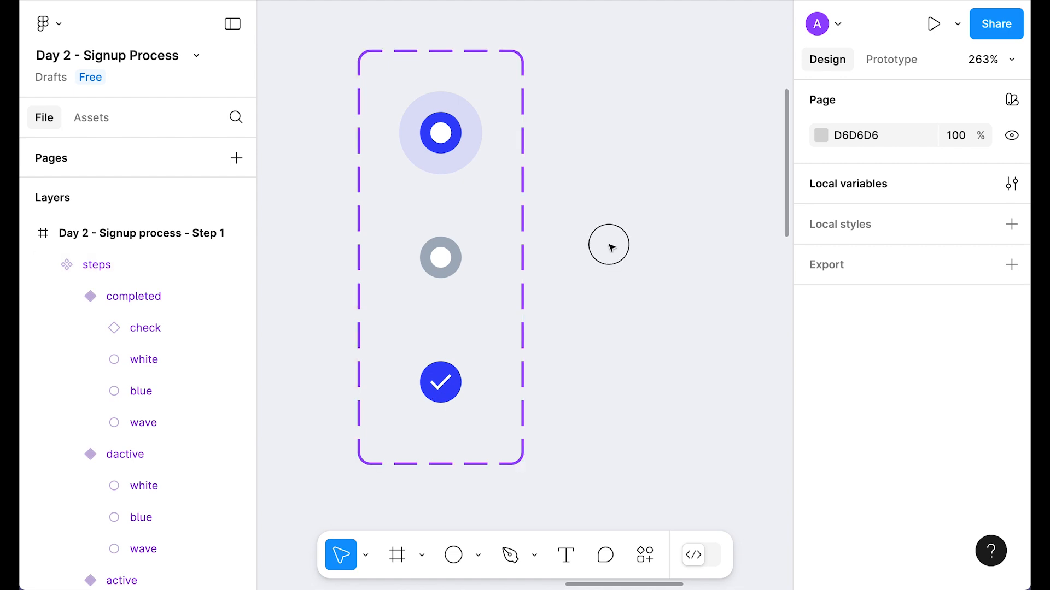
{"action": "scroll", "coordinate": [608, 243], "scroll_direction": "down", "scroll_amount": 4}
{"action": "left_click", "coordinate": [446, 234]}
{"action": "scroll", "coordinate": [561, 255], "scroll_direction": "down", "scroll_amount": 2}
Step: Move the steps component set above the Step 1 frame
{"action": "left_click_drag", "start_coordinate": [561, 255], "coordinate": [501, 272]}
{"action": "left_click_drag", "start_coordinate": [370, 232], "coordinate": [372, 52]}
{"action": "left_click_drag", "start_coordinate": [434, 140], "coordinate": [549, 188]}
{"action": "left_click_drag", "start_coordinate": [475, 155], "coordinate": [408, 193]}
{"action": "key", "text": "Escape"}
Step: Place an active-state steps instance in Step 1 at X 51
{"action": "left_click_drag", "start_coordinate": [413, 133], "coordinate": [495, 473]}
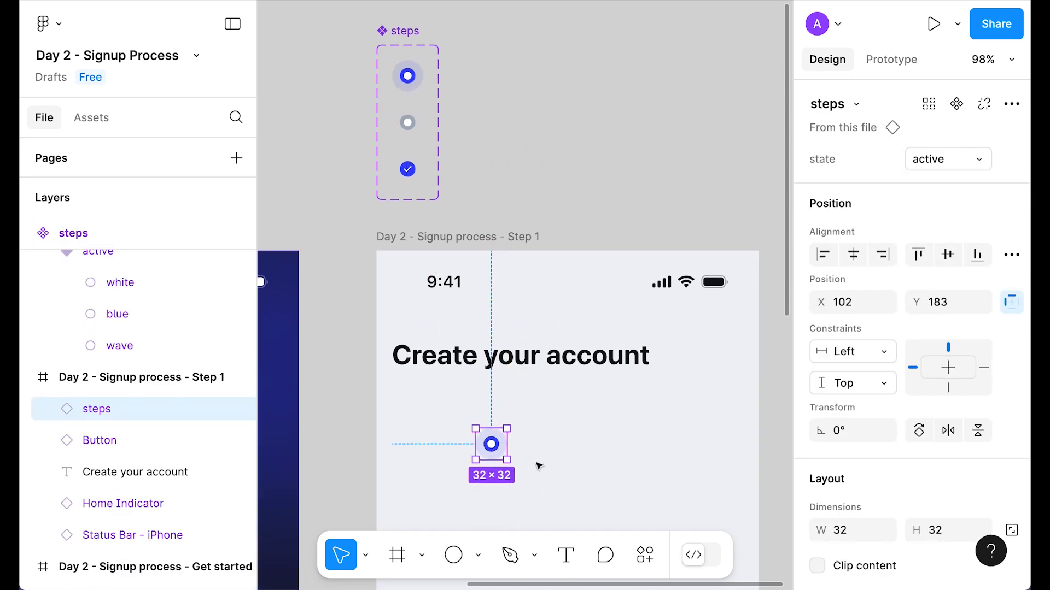
{"action": "scroll", "coordinate": [538, 466], "scroll_direction": "down", "scroll_amount": 7}
{"action": "left_click_drag", "start_coordinate": [494, 107], "coordinate": [412, 103]}
{"action": "scroll", "coordinate": [539, 94], "scroll_direction": "up", "scroll_amount": 6}
{"action": "scroll", "coordinate": [762, 205], "scroll_direction": "up", "scroll_amount": 2}
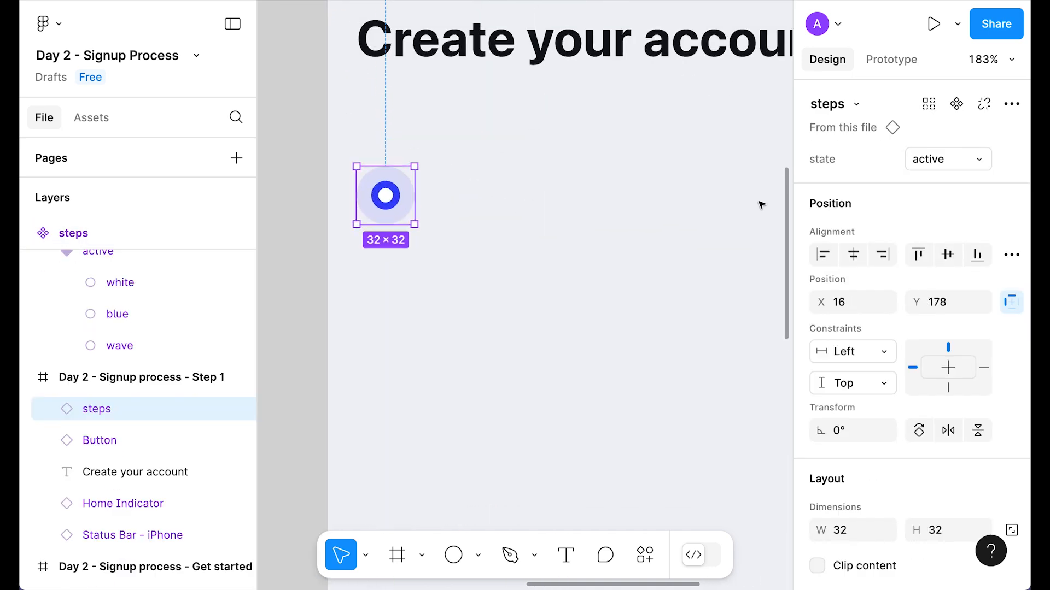
{"action": "left_click", "coordinate": [947, 164]}
{"action": "left_click", "coordinate": [549, 298]}
{"action": "left_click_drag", "start_coordinate": [513, 242], "coordinate": [482, 261]}
{"action": "left_click_drag", "start_coordinate": [361, 216], "coordinate": [429, 218]}
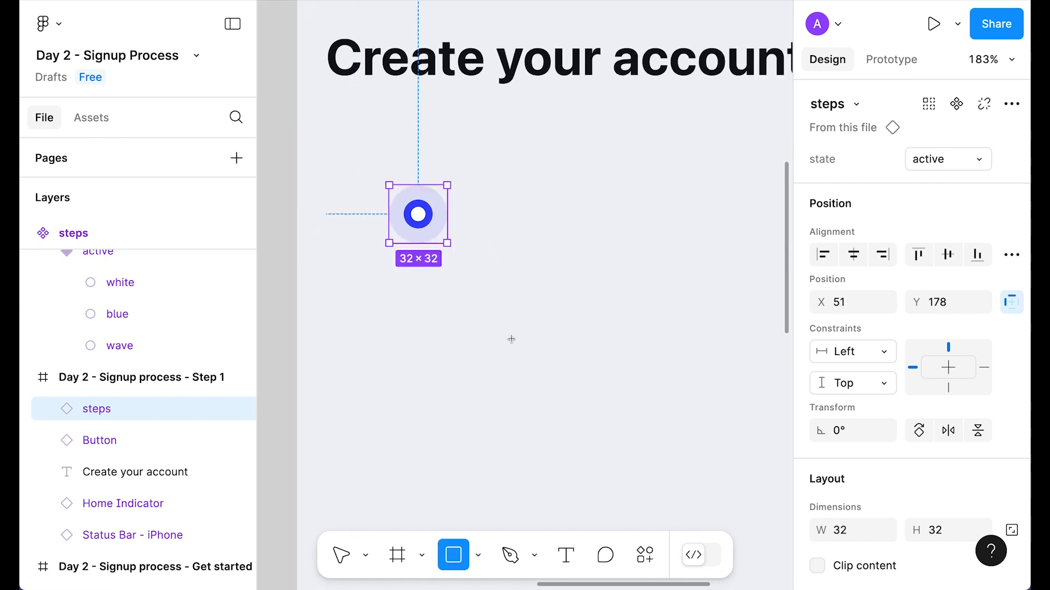
Step: Draw a 60×4 rectangle with Neutral/white fill below the circle
{"action": "left_click", "coordinate": [510, 337]}
{"action": "left_click_drag", "start_coordinate": [519, 337], "coordinate": [489, 365]}
{"action": "scroll", "coordinate": [951, 383], "scroll_direction": "down", "scroll_amount": 5}
{"action": "left_click", "coordinate": [984, 384]}
{"action": "left_click", "coordinate": [607, 279]}
{"action": "left_click", "coordinate": [950, 238]}
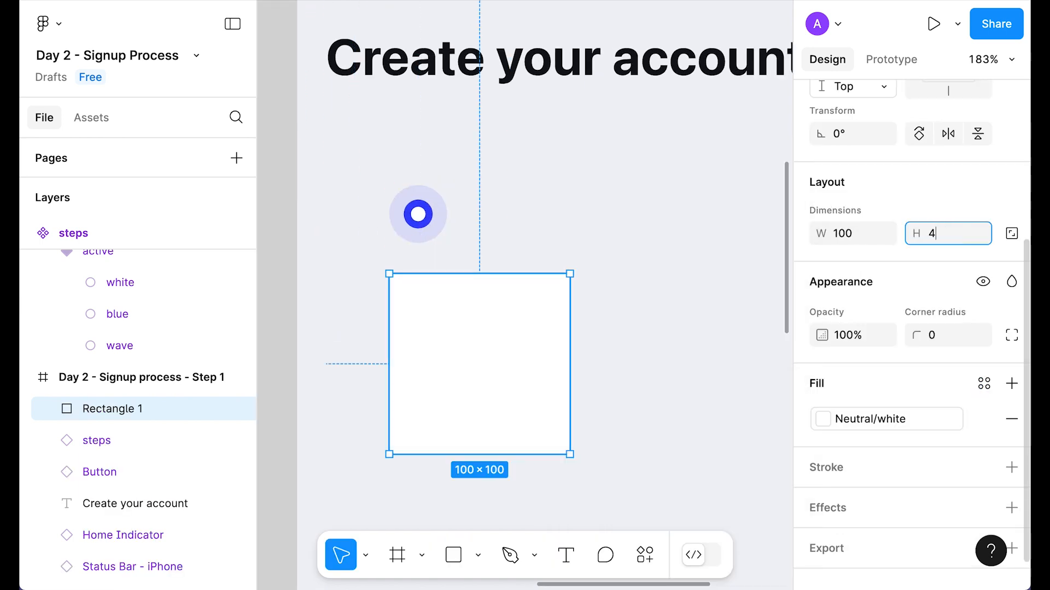
{"action": "key", "text": "Return"}
{"action": "left_click", "coordinate": [853, 234]}
{"action": "type", "text": "6"}
{"action": "key", "text": "Return"}
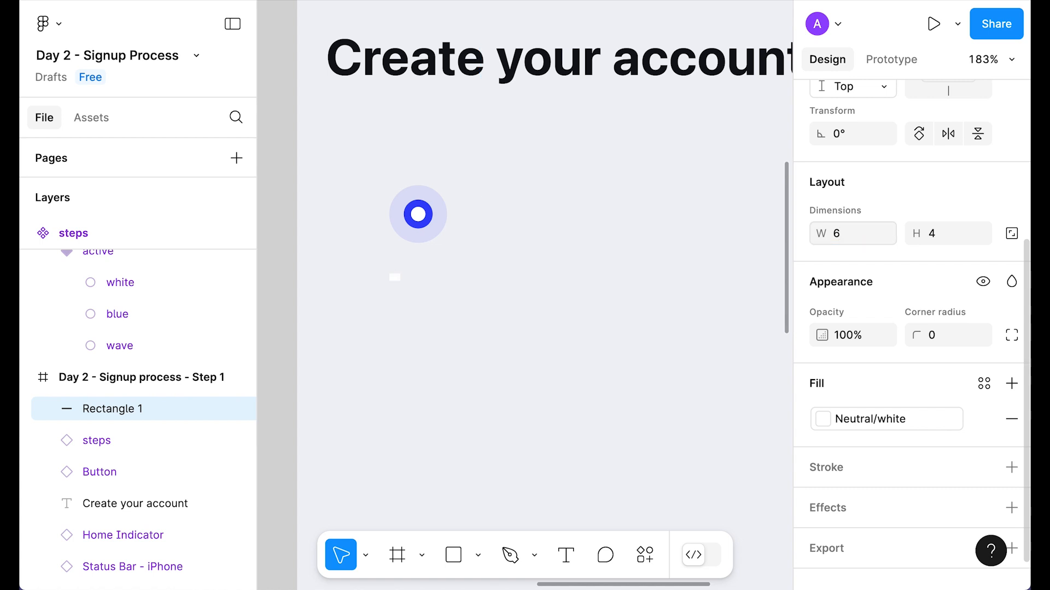
{"action": "type", "text": "0"}
{"action": "key", "text": "Return"}
Step: Name the rectangle 'bar', put it left of the circle, copy it right, select all
{"action": "left_click_drag", "start_coordinate": [431, 278], "coordinate": [355, 218]}
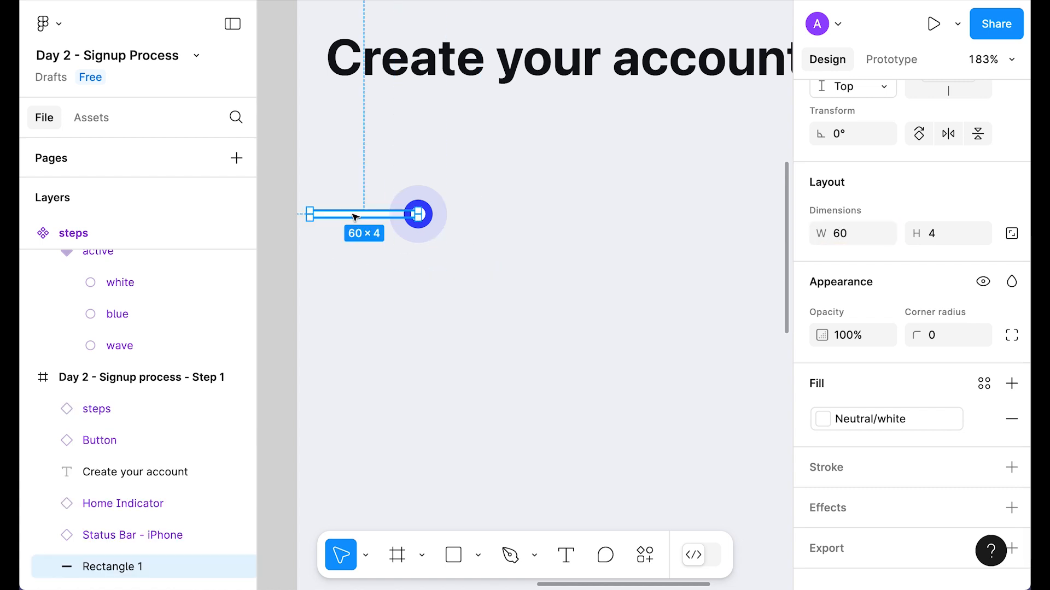
{"action": "key", "text": "ctrl+r"}
{"action": "type", "text": "bar"}
{"action": "key", "text": "Return"}
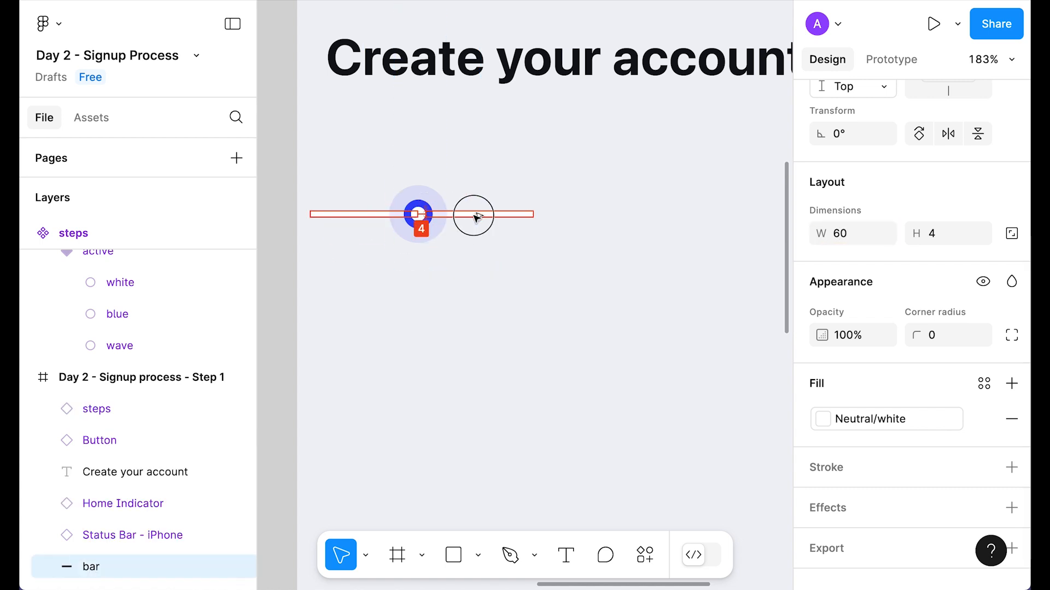
{"action": "left_click_drag", "start_coordinate": [468, 215], "coordinate": [469, 215]}
{"action": "left_click_drag", "start_coordinate": [524, 303], "coordinate": [329, 167]}
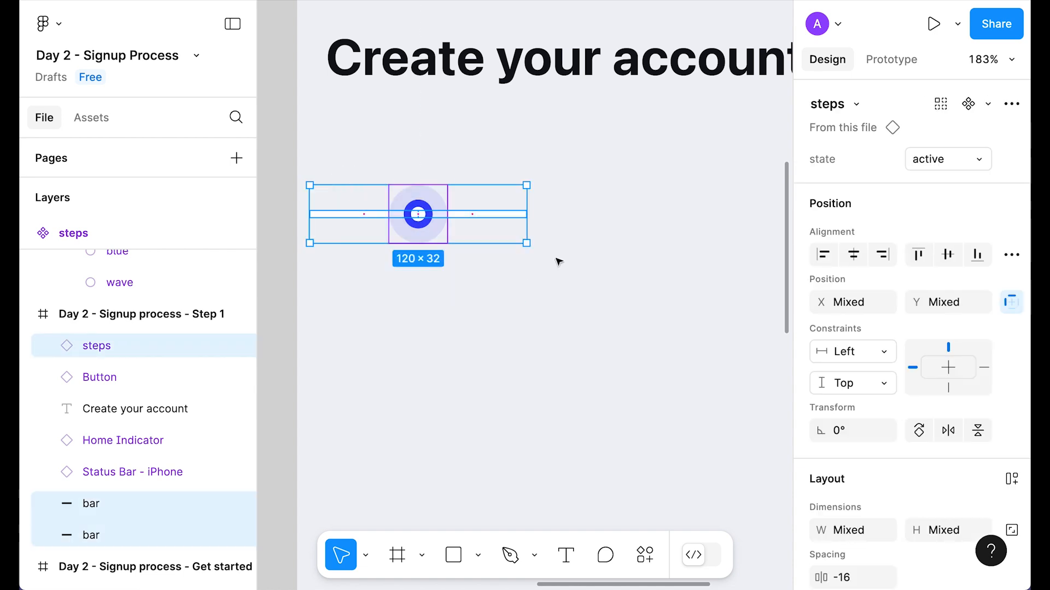
Step: Group the circle and both bars and name the group 'circle'
{"action": "key", "text": "ctrl+g"}
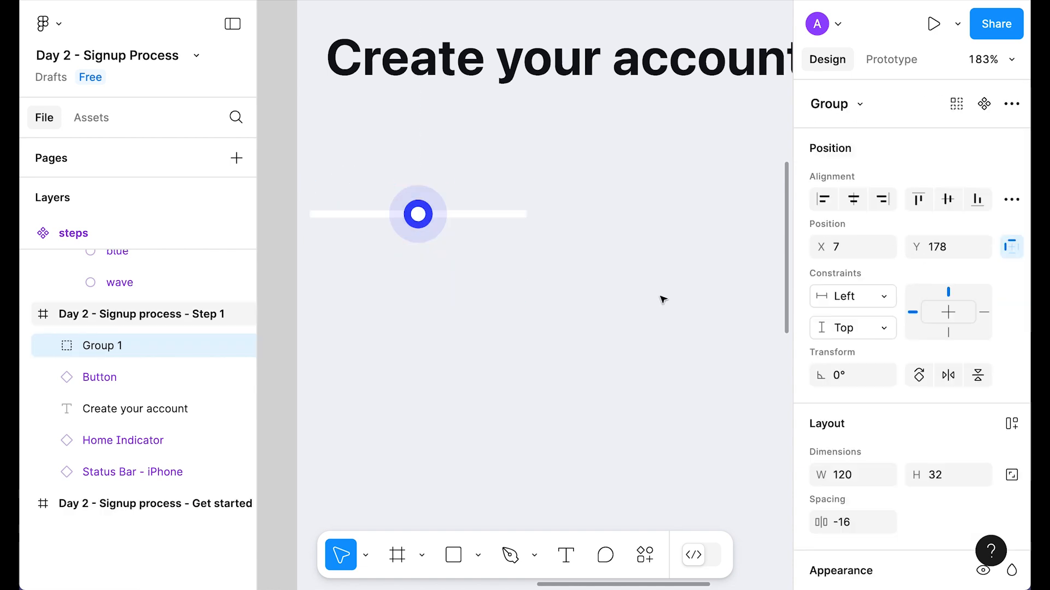
{"action": "double_click", "coordinate": [116, 412]}
{"action": "type", "text": "circle"}
{"action": "key", "text": "Return"}
{"action": "left_click_drag", "start_coordinate": [409, 221], "coordinate": [431, 187]}
Step: Add a 'Create Account' label styled Caption2/Emphasized in Neutral/700 below the circle
{"action": "left_click", "coordinate": [417, 274]}
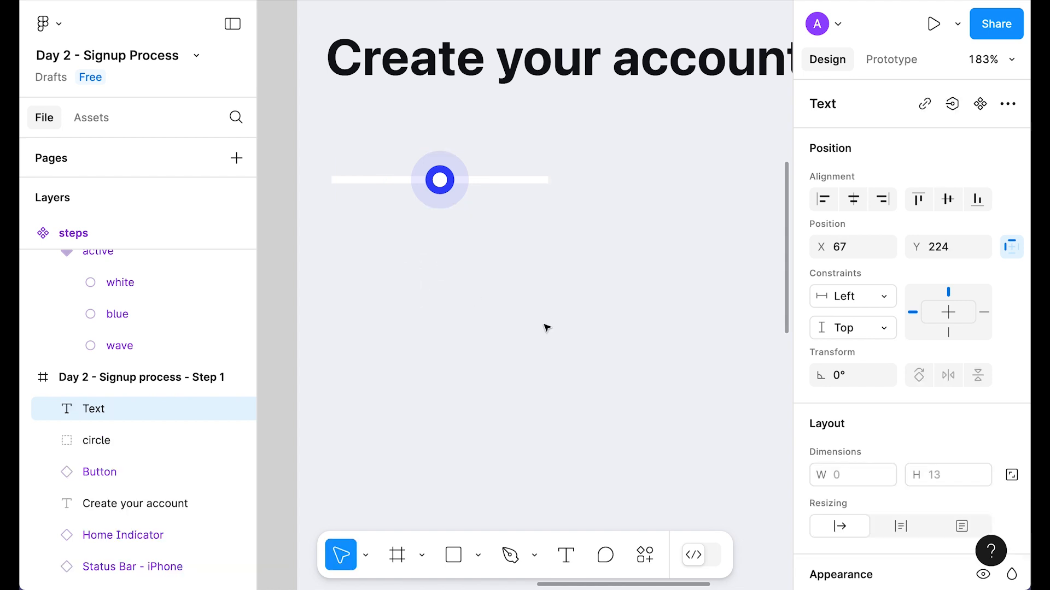
{"action": "type", "text": "Create Account"}
{"action": "key", "text": "Escape"}
{"action": "left_click_drag", "start_coordinate": [460, 277], "coordinate": [483, 244]}
{"action": "scroll", "coordinate": [905, 333], "scroll_direction": "down", "scroll_amount": 5}
{"action": "left_click", "coordinate": [917, 333]}
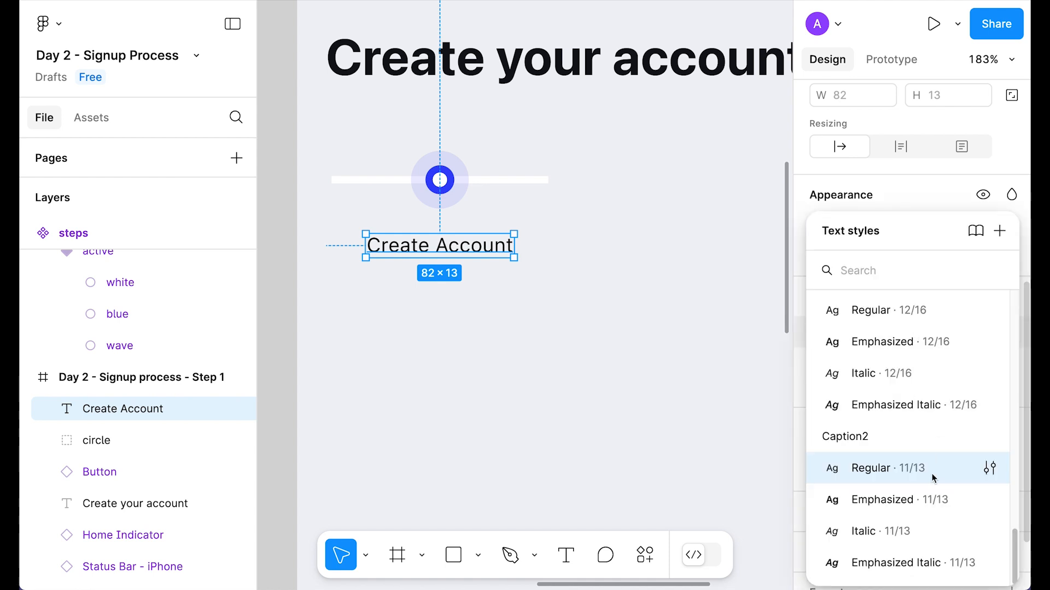
{"action": "left_click", "coordinate": [886, 499]}
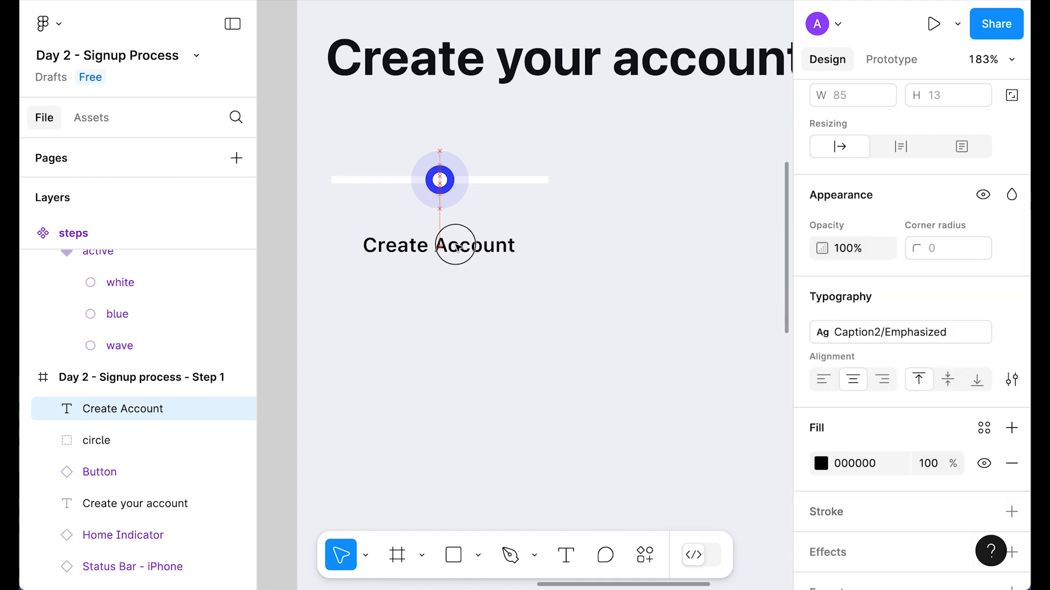
{"action": "left_click", "coordinate": [984, 427]}
{"action": "left_click", "coordinate": [631, 518]}
{"action": "left_click_drag", "start_coordinate": [593, 358], "coordinate": [354, 167]}
Step: Wrap the circle and label in an auto-layout frame with a 16 px gap
{"action": "key", "text": "shift+a"}
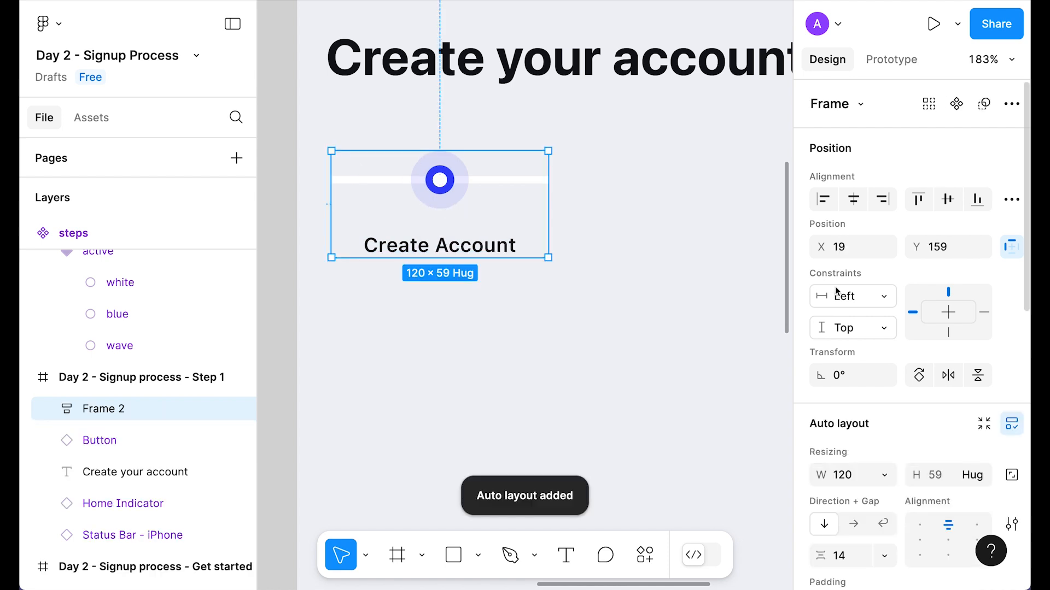
{"action": "scroll", "coordinate": [897, 410], "scroll_direction": "down", "scroll_amount": 3}
{"action": "type", "text": "1"}
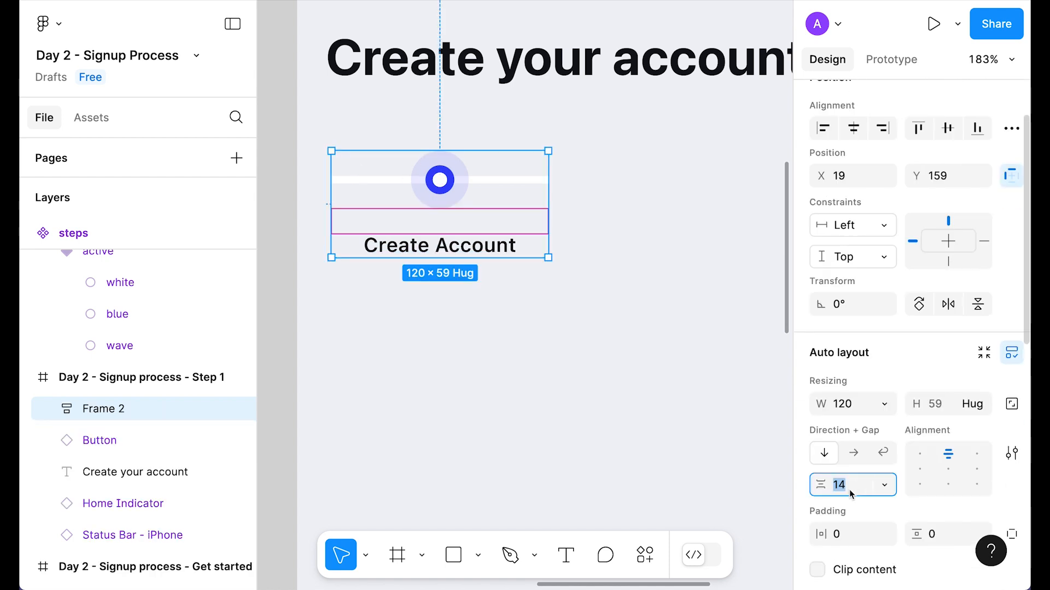
{"action": "type", "text": "6"}
{"action": "key", "text": "Return"}
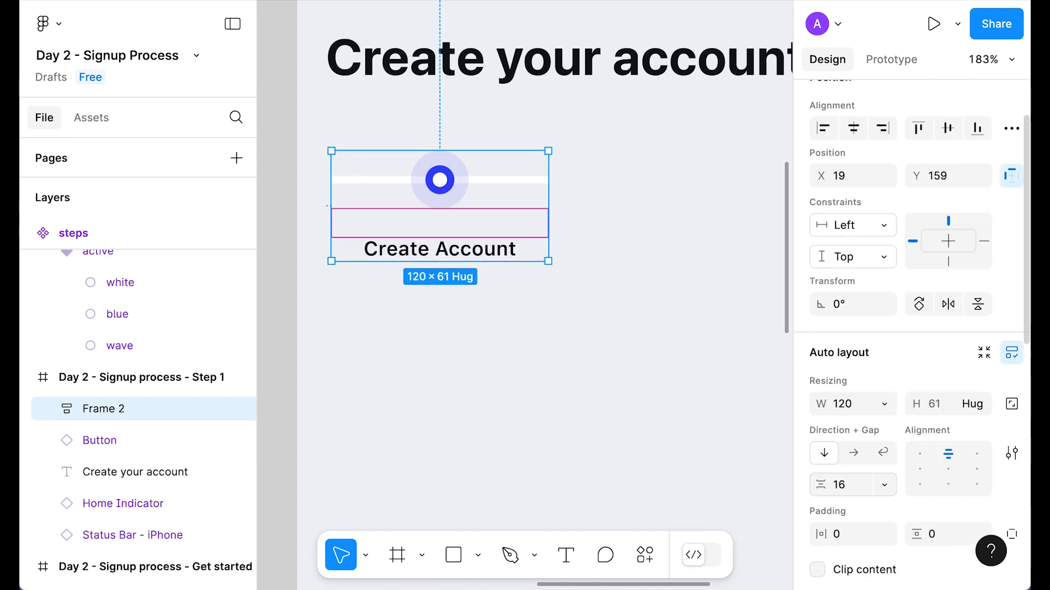
Step: Set the first step's left bar to 0% opacity
{"action": "left_click", "coordinate": [672, 380]}
{"action": "scroll", "coordinate": [672, 380], "scroll_direction": "up", "scroll_amount": 1}
{"action": "left_click", "coordinate": [335, 237], "text": "super"}
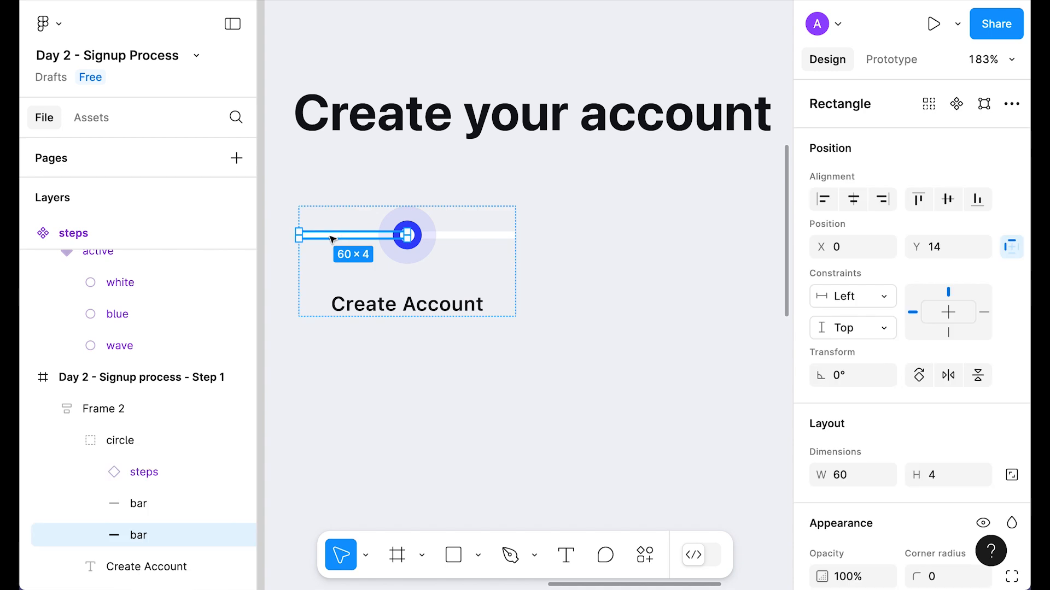
{"action": "key", "text": "0"}
{"action": "key", "text": "0"}
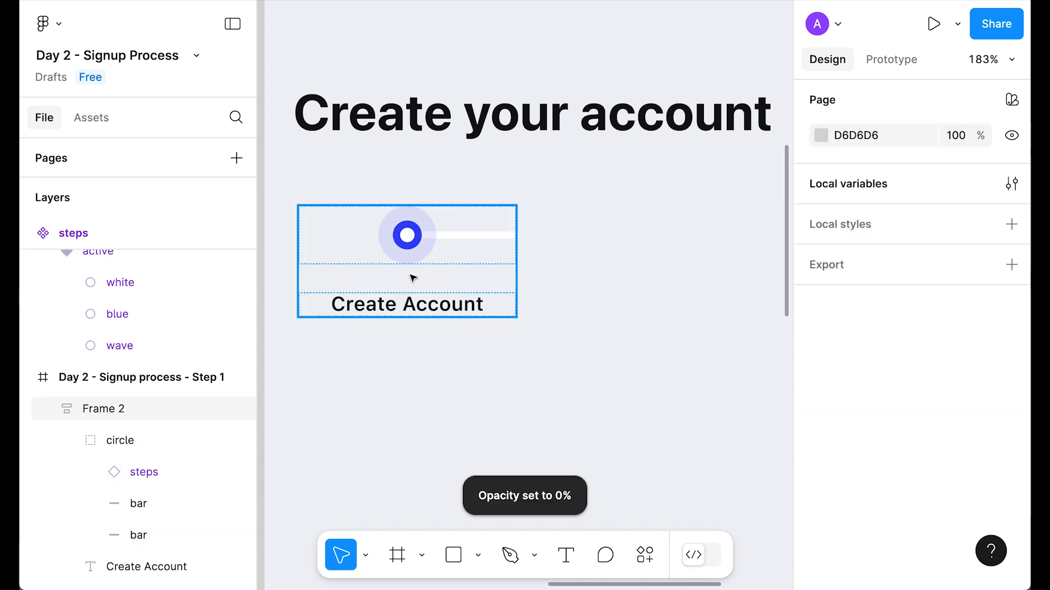
Step: Duplicate the step to the right and restore full opacity on its left bar
{"action": "left_click", "coordinate": [414, 279]}
{"action": "left_click_drag", "start_coordinate": [433, 249], "coordinate": [592, 241]}
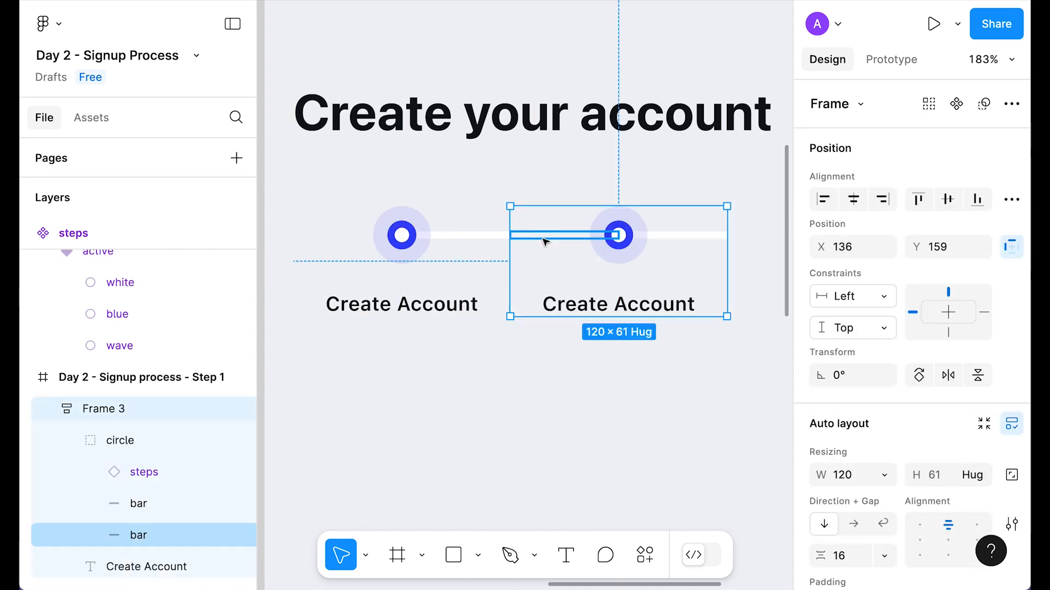
{"action": "left_click", "coordinate": [546, 237], "text": "super"}
{"action": "key", "text": "0"}
Step: Make the copy an inactive step labelled 'Personal Details' in Neutral/300
{"action": "left_click", "coordinate": [563, 339]}
{"action": "scroll", "coordinate": [564, 340], "scroll_direction": "right", "scroll_amount": 1}
{"action": "left_click", "coordinate": [576, 232]}
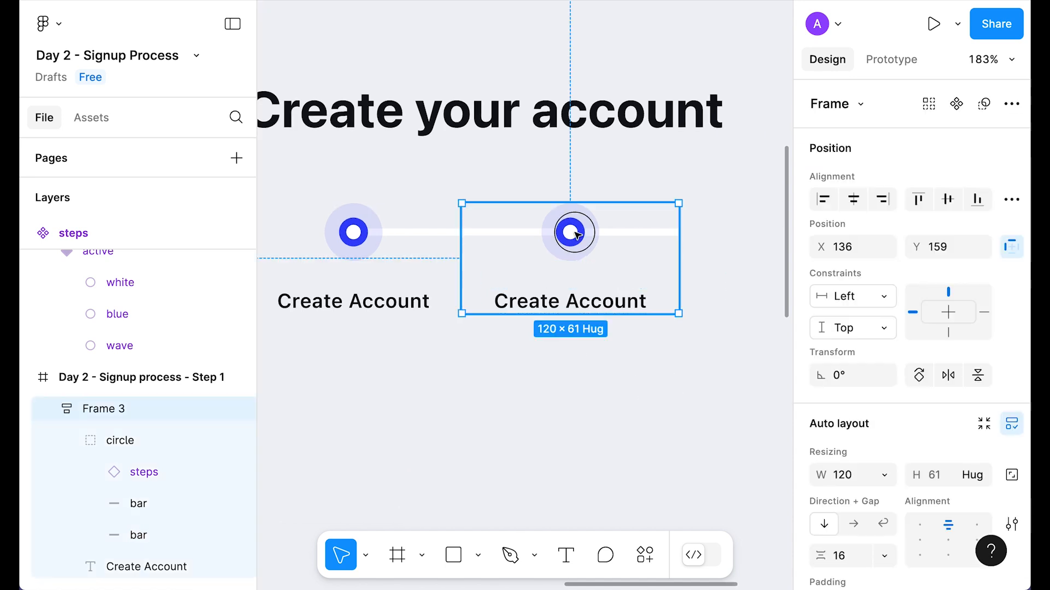
{"action": "double_click", "coordinate": [575, 231]}
{"action": "left_click", "coordinate": [943, 162]}
{"action": "left_click", "coordinate": [867, 187]}
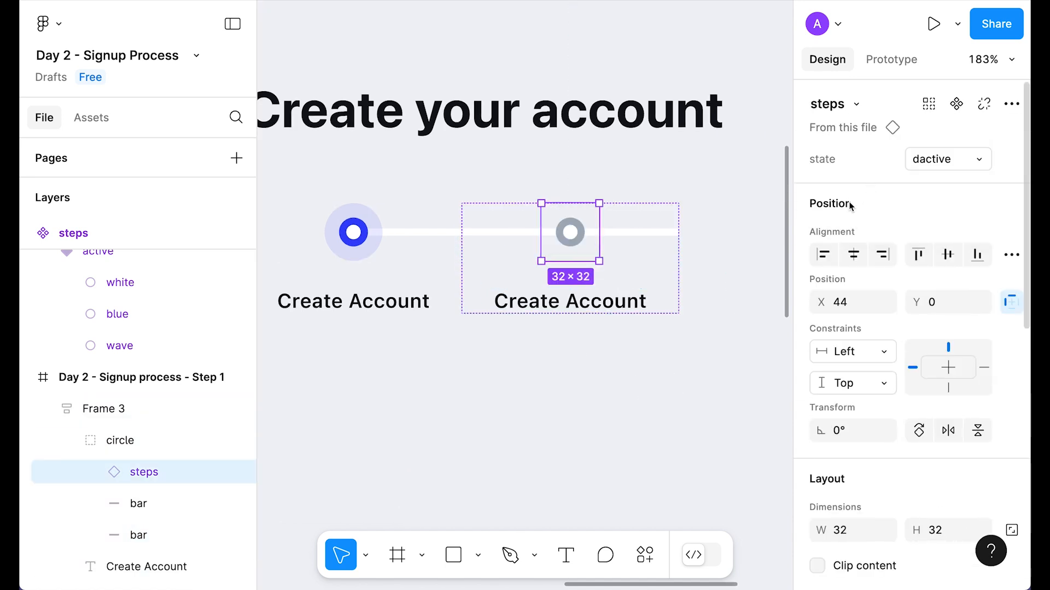
{"action": "left_click", "coordinate": [672, 308]}
{"action": "key", "text": "Return"}
{"action": "type", "text": "Personal Details"}
{"action": "key", "text": "Escape"}
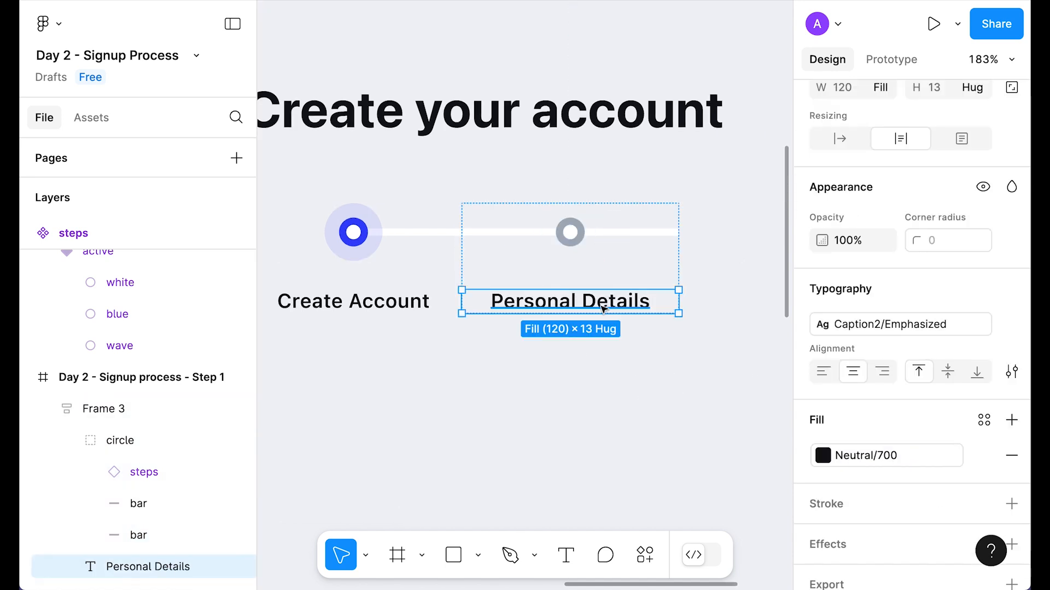
{"action": "left_click", "coordinate": [875, 455]}
{"action": "left_click", "coordinate": [630, 396]}
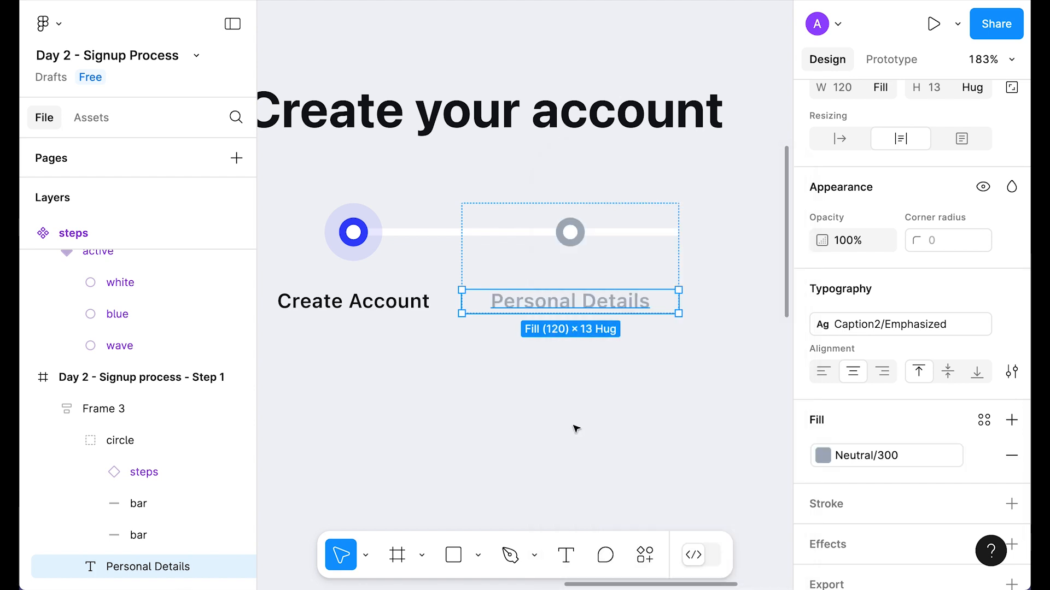
Step: Duplicate the Personal Details step to its right
{"action": "scroll", "coordinate": [575, 428], "scroll_direction": "down", "scroll_amount": 2}
{"action": "scroll", "coordinate": [575, 427], "scroll_direction": "right", "scroll_amount": 2}
{"action": "left_click", "coordinate": [480, 268]}
{"action": "left_click_drag", "start_coordinate": [479, 267], "coordinate": [668, 263]}
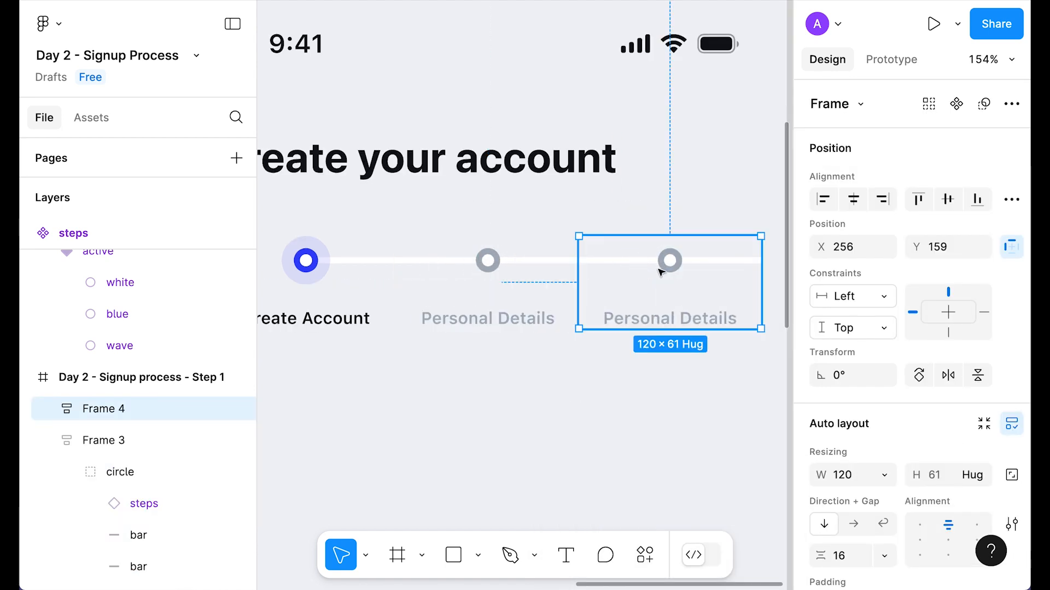
Step: Relabel the new third step 'Confirmation' and make its trailing right bar transparent
{"action": "left_click", "coordinate": [671, 320]}
{"action": "double_click", "coordinate": [728, 318]}
{"action": "key", "text": "Return"}
{"action": "type", "text": "Confirmation"}
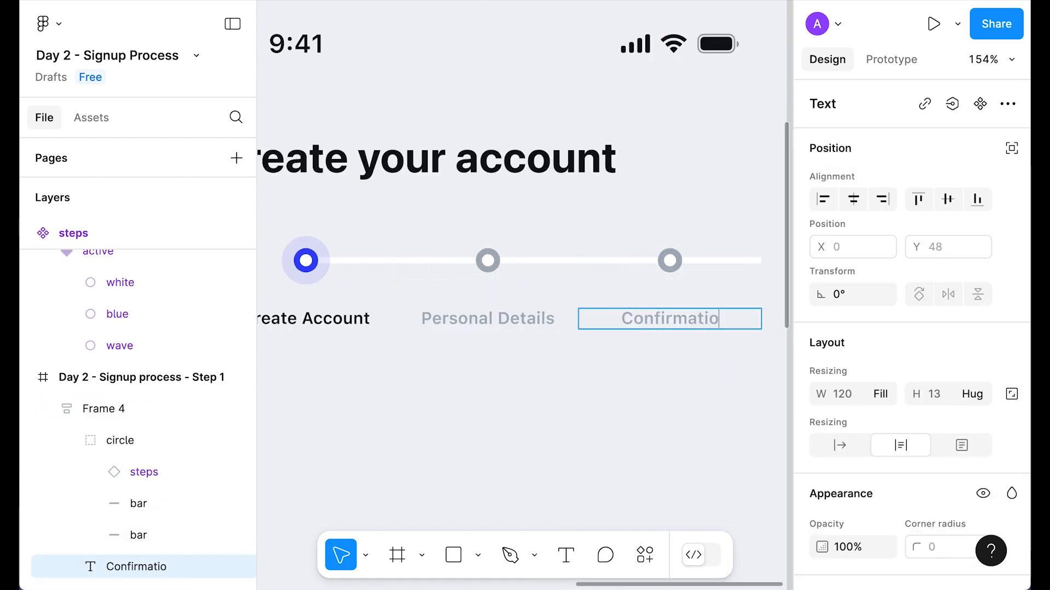
{"action": "key", "text": "Escape"}
{"action": "scroll", "coordinate": [733, 285], "scroll_direction": "down", "scroll_amount": 1}
{"action": "double_click", "coordinate": [757, 233]}
{"action": "key", "text": "0"}
{"action": "key", "text": "0"}
Step: Wrap the three steps in a horizontal auto layout frame named 'create account'
{"action": "left_click_drag", "start_coordinate": [708, 399], "coordinate": [301, 229]}
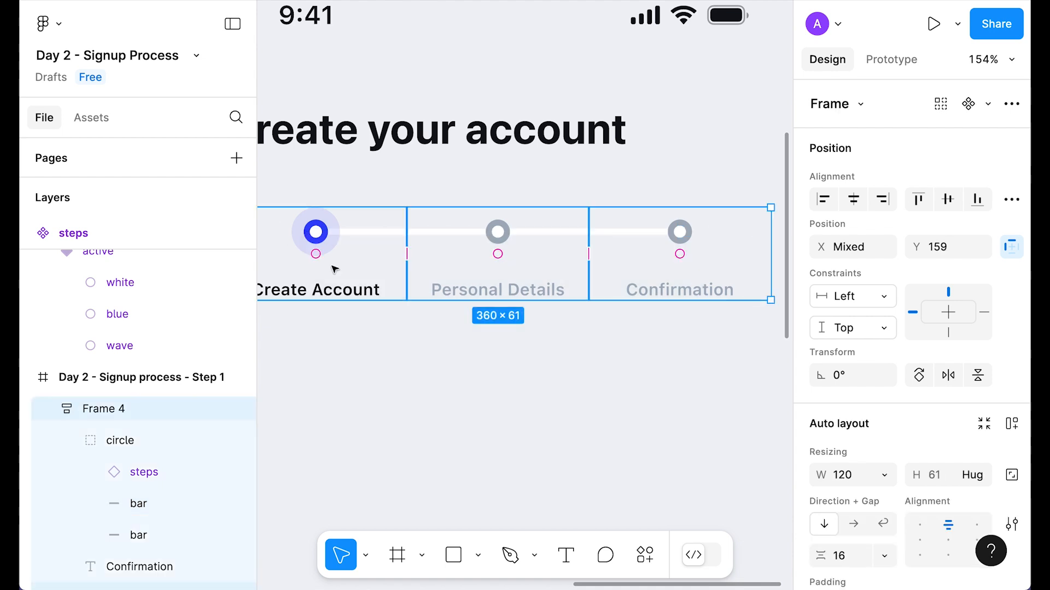
{"action": "key", "text": "shift+a"}
{"action": "scroll", "coordinate": [500, 328], "scroll_direction": "down", "scroll_amount": 3}
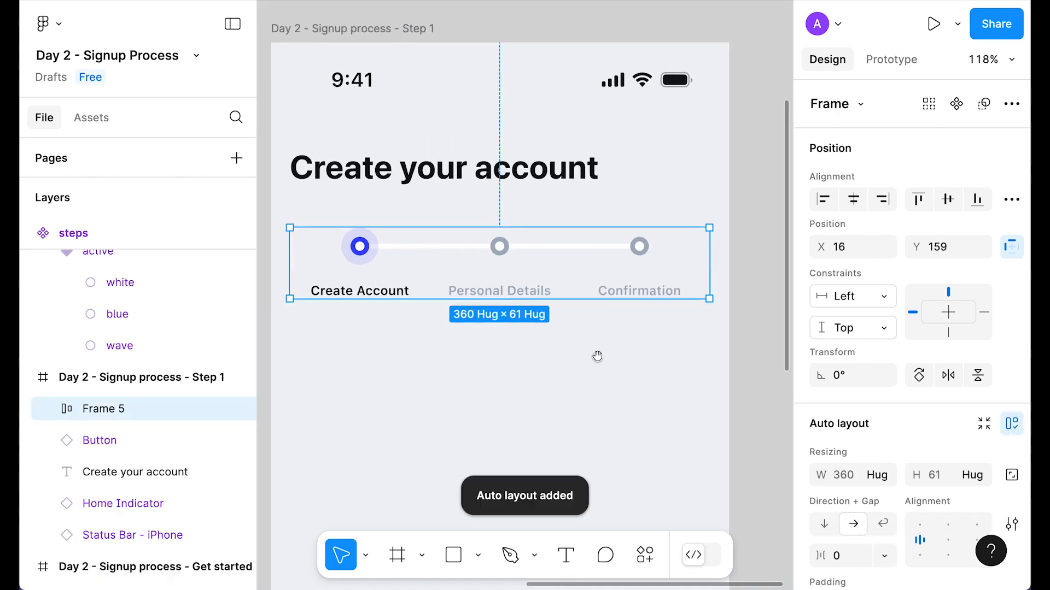
{"action": "scroll", "coordinate": [545, 356], "scroll_direction": "down", "scroll_amount": 1}
{"action": "double_click", "coordinate": [103, 409]}
{"action": "type", "text": "create account"}
{"action": "key", "text": "Return"}
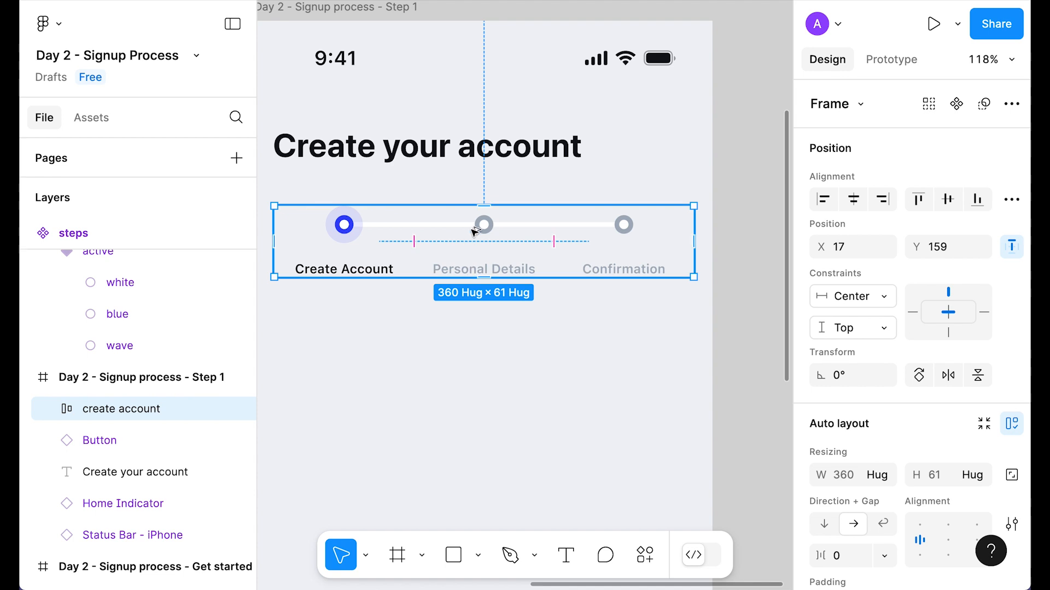
Step: Make the frame a component and add variants with property values 1, 2 and 3
{"action": "key", "text": "ctrl+alt+k"}
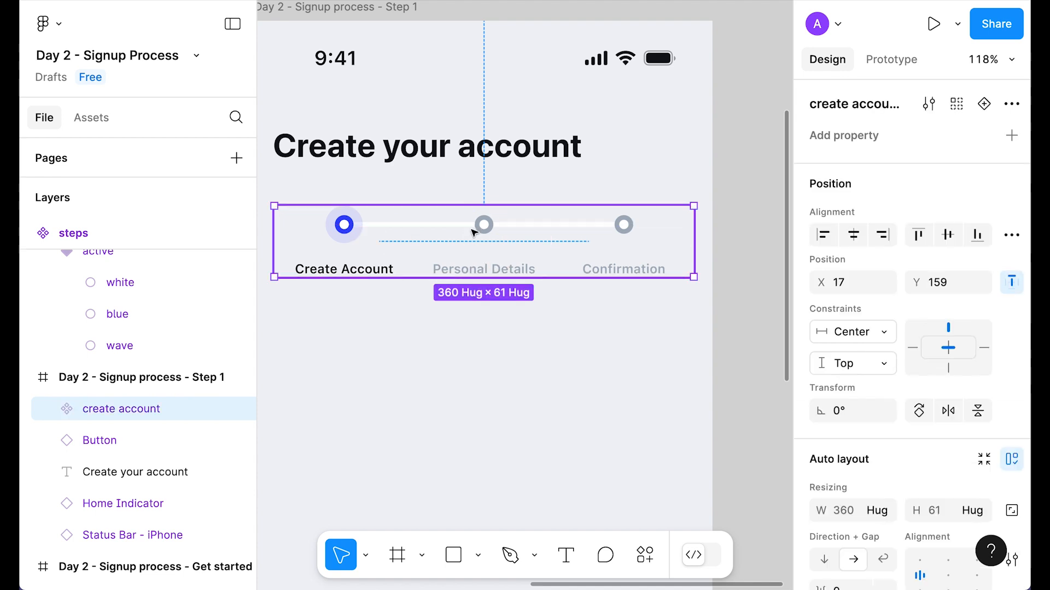
{"action": "left_click", "coordinate": [983, 105]}
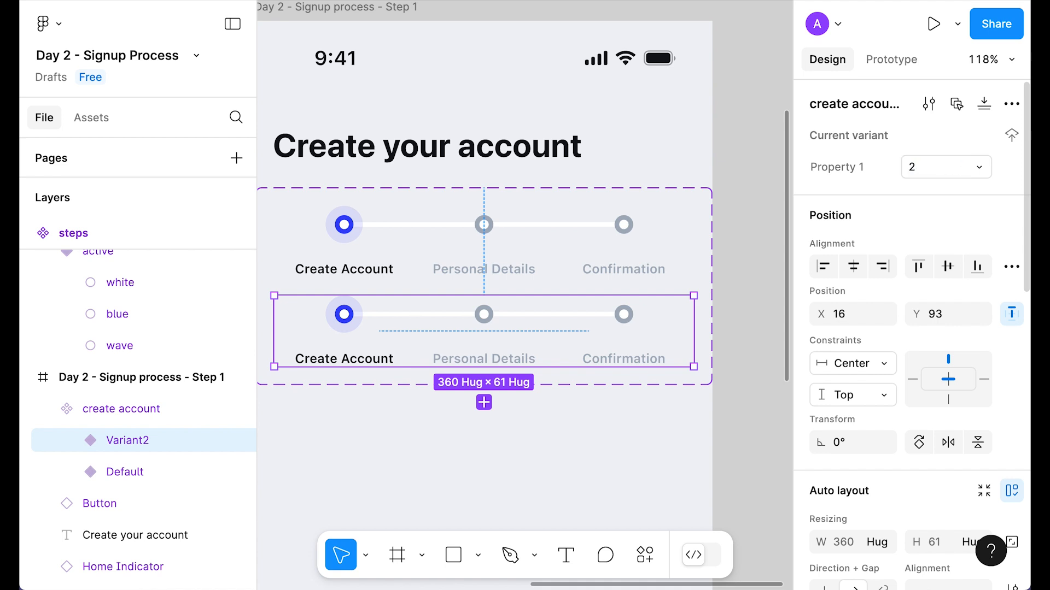
{"action": "left_click", "coordinate": [513, 241]}
{"action": "left_click", "coordinate": [934, 167]}
{"action": "type", "text": "1"}
{"action": "left_click", "coordinate": [377, 344]}
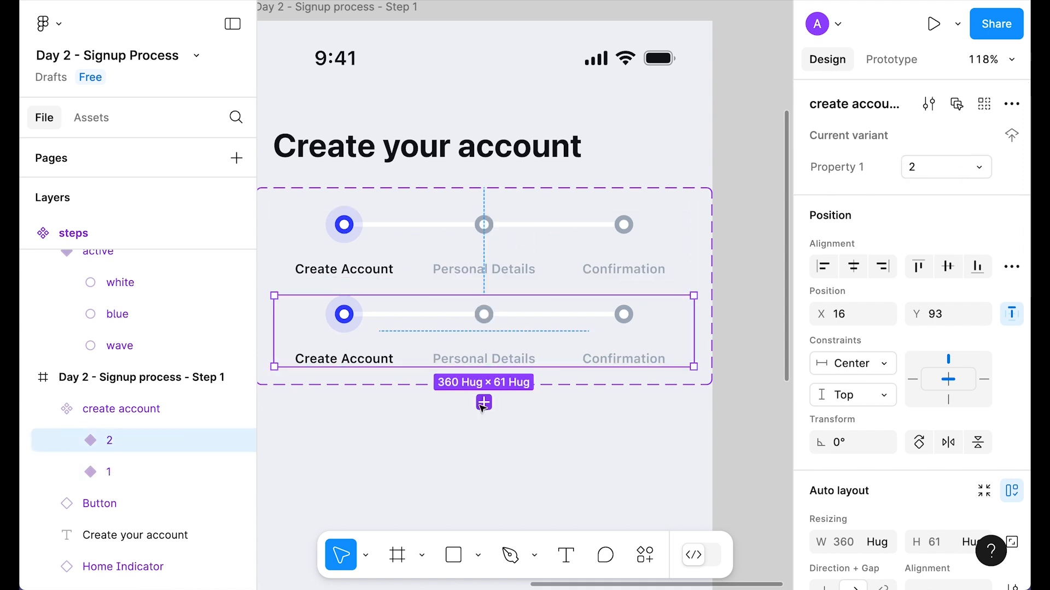
{"action": "left_click", "coordinate": [483, 403]}
{"action": "type", "text": "3"}
Step: Move the variant set outside the screen and rename it 'progress indicator'
{"action": "left_click", "coordinate": [449, 196]}
{"action": "left_click_drag", "start_coordinate": [452, 213], "coordinate": [579, 216]}
{"action": "double_click", "coordinate": [481, 176]}
{"action": "type", "text": "steps"}
{"action": "key", "text": "Return"}
{"action": "double_click", "coordinate": [491, 155]}
{"action": "type", "text": "progress indicator"}
{"action": "left_click", "coordinate": [645, 120]}
{"action": "left_click_drag", "start_coordinate": [709, 229], "coordinate": [527, 145]}
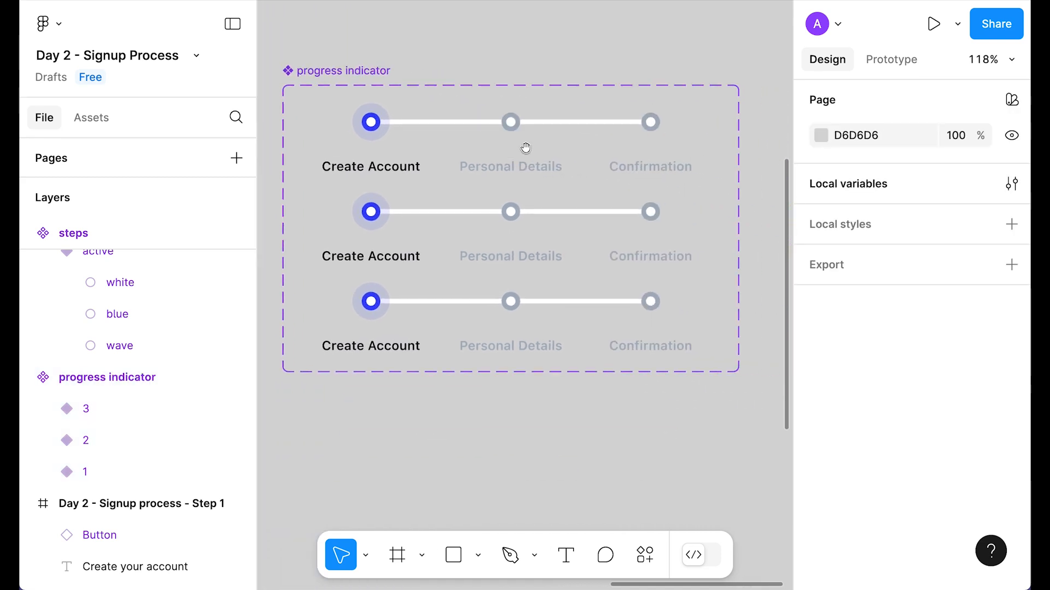
Step: In variant 2, darken the Personal Details label to Neutral/700 and make the middle step active
{"action": "left_click", "coordinate": [507, 254], "text": "super"}
{"action": "scroll", "coordinate": [903, 459], "scroll_direction": "down", "scroll_amount": 4}
{"action": "left_click", "coordinate": [866, 516]}
{"action": "left_click", "coordinate": [617, 361]}
{"action": "double_click", "coordinate": [512, 221]}
{"action": "left_click", "coordinate": [940, 159]}
{"action": "left_click", "coordinate": [867, 138]}
{"action": "double_click", "coordinate": [371, 256]}
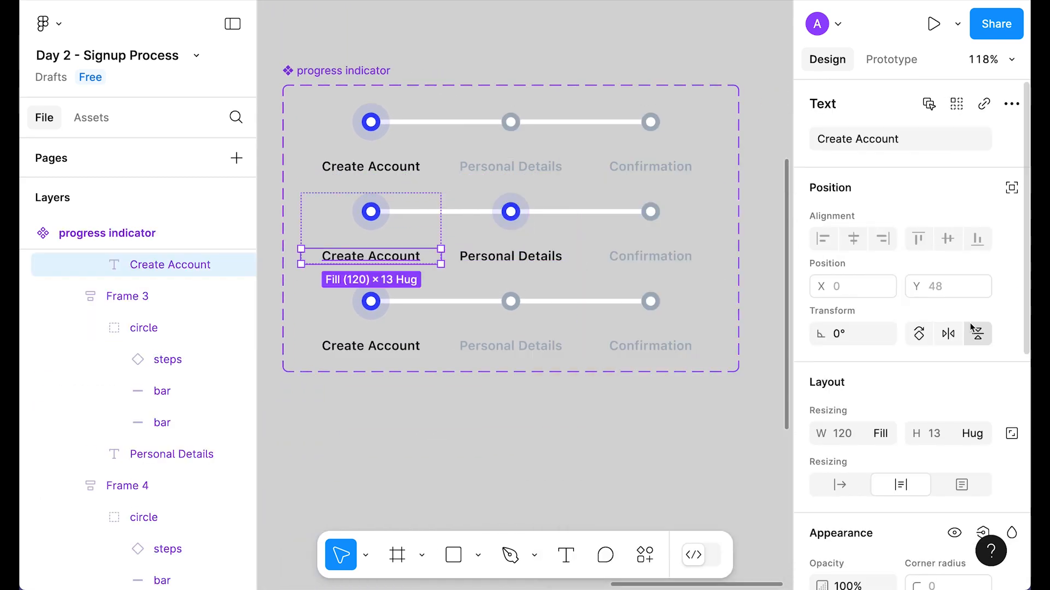
{"action": "scroll", "coordinate": [975, 331], "scroll_direction": "down", "scroll_amount": 3}
{"action": "left_click", "coordinate": [880, 493]}
Step: Set variant 2's first step to completed and fill its connecting bars with Brand/Primary
{"action": "double_click", "coordinate": [369, 212]}
{"action": "scroll", "coordinate": [924, 361], "scroll_direction": "up", "scroll_amount": 3}
{"action": "left_click", "coordinate": [948, 159]}
{"action": "left_click", "coordinate": [940, 180]}
{"action": "left_click", "coordinate": [547, 426]}
{"action": "left_click", "coordinate": [371, 212], "text": "super"}
{"action": "left_click", "coordinate": [947, 159]}
{"action": "left_click", "coordinate": [940, 180]}
{"action": "left_click", "coordinate": [419, 212]}
{"action": "scroll", "coordinate": [897, 383], "scroll_direction": "down", "scroll_amount": 5}
{"action": "double_click", "coordinate": [472, 214]}
{"action": "left_click", "coordinate": [872, 391]}
{"action": "left_click", "coordinate": [612, 306]}
{"action": "left_click", "coordinate": [519, 451]}
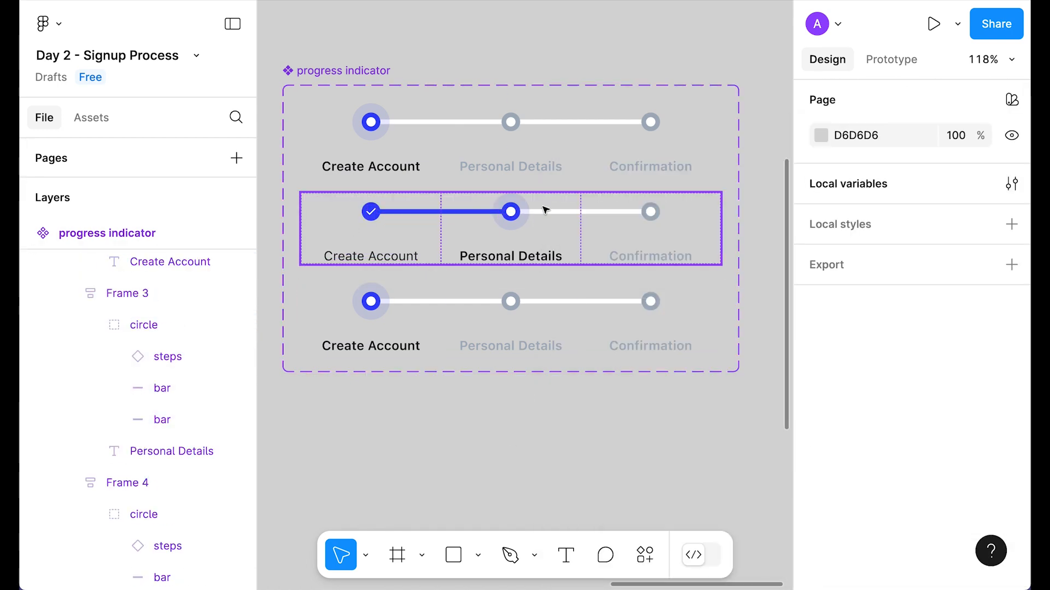
Step: In variant 3, switch the first two steps to completed and turn their bars brand blue
{"action": "double_click", "coordinate": [373, 302]}
{"action": "double_click", "coordinate": [373, 302]}
{"action": "left_click", "coordinate": [948, 159]}
{"action": "left_click", "coordinate": [930, 205]}
{"action": "double_click", "coordinate": [514, 302]}
{"action": "left_click", "coordinate": [948, 159]}
{"action": "left_click", "coordinate": [940, 183]}
{"action": "left_click", "coordinate": [472, 302]}
{"action": "left_click", "coordinate": [425, 302], "text": "shift"}
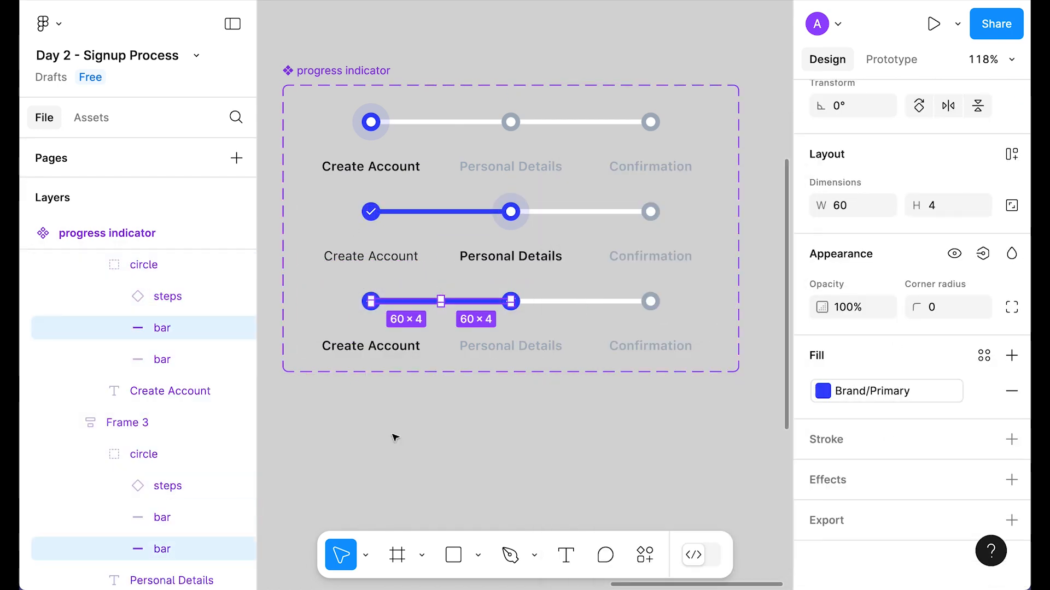
Step: Give variant 3's completed labels black regular text and make Confirmation bold black
{"action": "double_click", "coordinate": [511, 346]}
{"action": "left_click", "coordinate": [886, 391]}
{"action": "left_click", "coordinate": [909, 258]}
{"action": "left_click", "coordinate": [885, 468]}
{"action": "left_click", "coordinate": [371, 346], "text": "super"}
{"action": "left_click", "coordinate": [909, 259]}
{"action": "left_click", "coordinate": [886, 468]}
{"action": "left_click", "coordinate": [661, 349], "text": "super"}
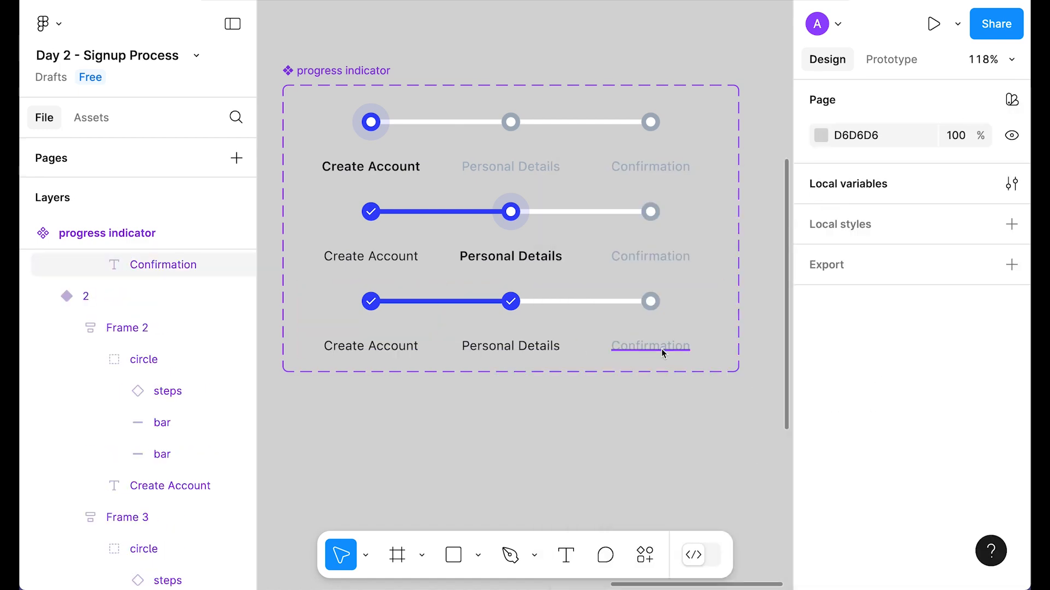
Step: Make variant 3's Confirmation step active and fill the bar before it Brand/Primary
{"action": "left_click", "coordinate": [911, 370]}
{"action": "left_click", "coordinate": [899, 499]}
{"action": "left_click", "coordinate": [654, 303]}
{"action": "double_click", "coordinate": [653, 303]}
{"action": "left_click", "coordinate": [951, 159]}
{"action": "left_click", "coordinate": [940, 136]}
{"action": "left_click", "coordinate": [558, 302], "text": "super"}
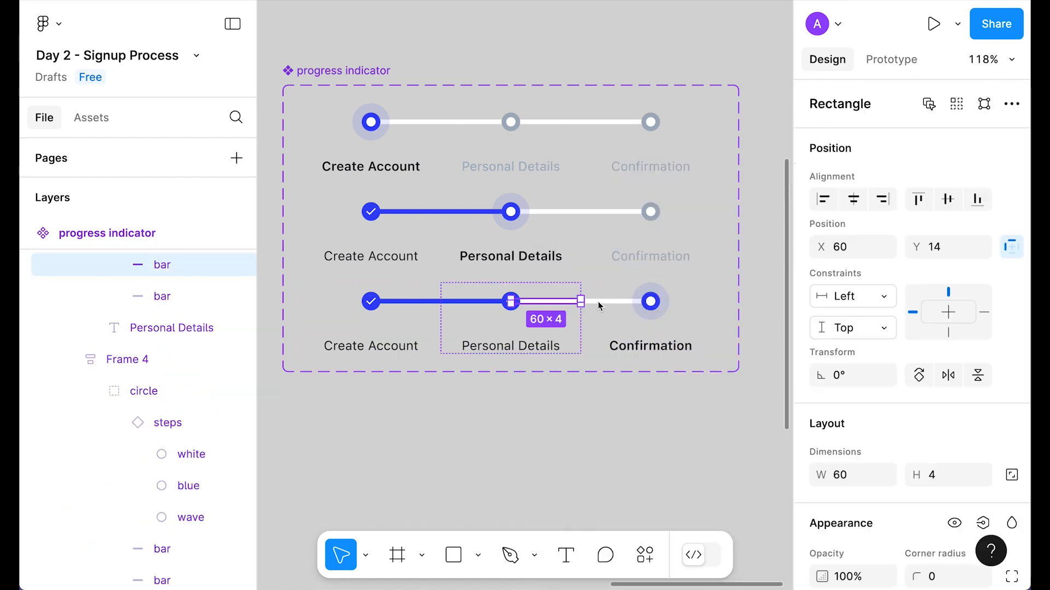
{"action": "left_click", "coordinate": [599, 303], "text": "shift+super"}
{"action": "left_click", "coordinate": [872, 391]}
{"action": "left_click", "coordinate": [613, 306]}
{"action": "left_click", "coordinate": [445, 438]}
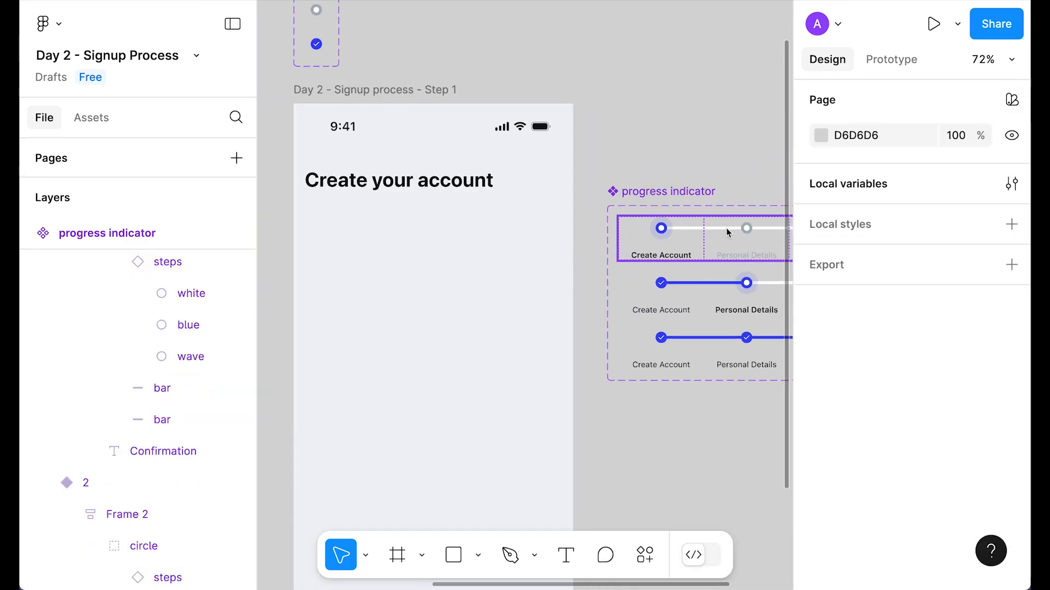
Step: Place a progress indicator instance in the Step 1 screen under the Create your account heading
{"action": "left_click_drag", "start_coordinate": [732, 227], "coordinate": [421, 243]}
{"action": "key", "text": "Up"}
{"action": "key", "text": "Up"}
{"action": "key", "text": "Up"}
{"action": "left_click", "coordinate": [424, 317]}
{"action": "left_click", "coordinate": [465, 230]}
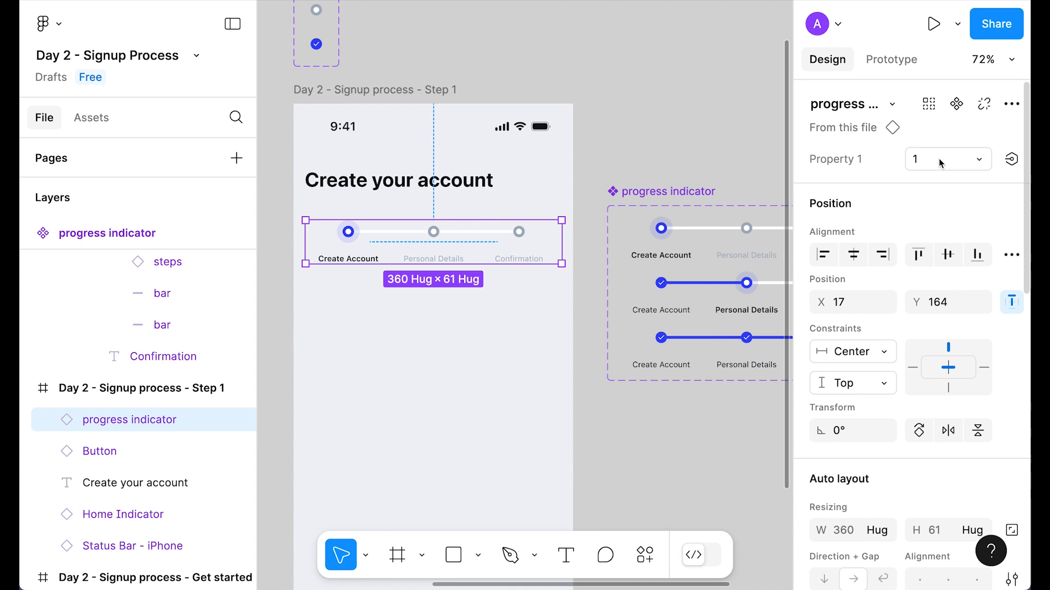
Step: Preview the instance at variants 2 and 3, then set it back to variant 1
{"action": "left_click", "coordinate": [941, 164]}
{"action": "left_click", "coordinate": [848, 186]}
{"action": "left_click", "coordinate": [936, 163]}
{"action": "left_click", "coordinate": [849, 179]}
{"action": "left_click", "coordinate": [938, 159]}
{"action": "left_click", "coordinate": [827, 108]}
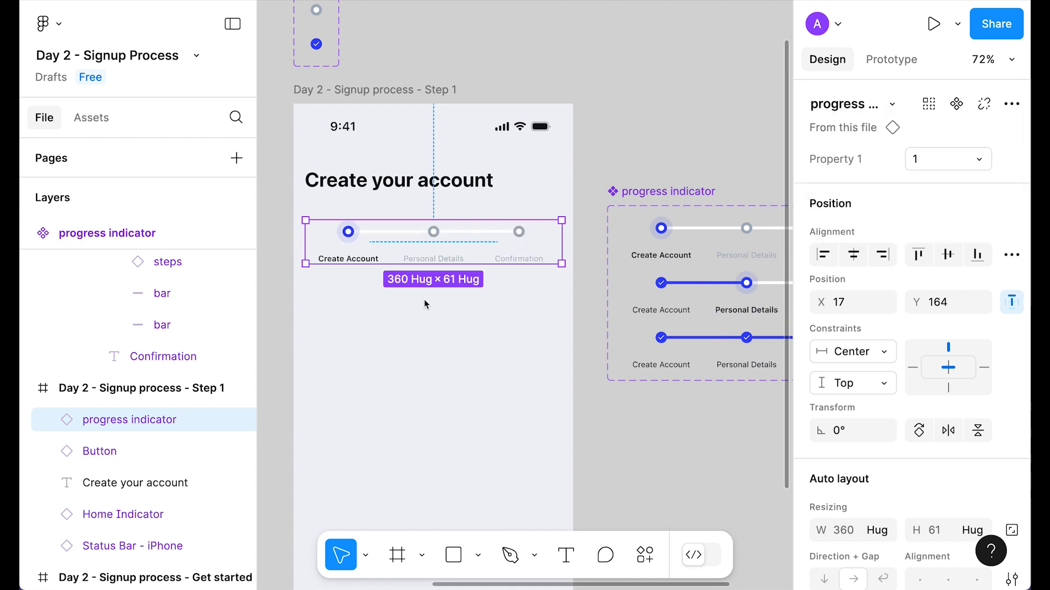
{"action": "left_click", "coordinate": [427, 303]}
{"action": "left_click", "coordinate": [410, 247]}
{"action": "left_click", "coordinate": [675, 110]}
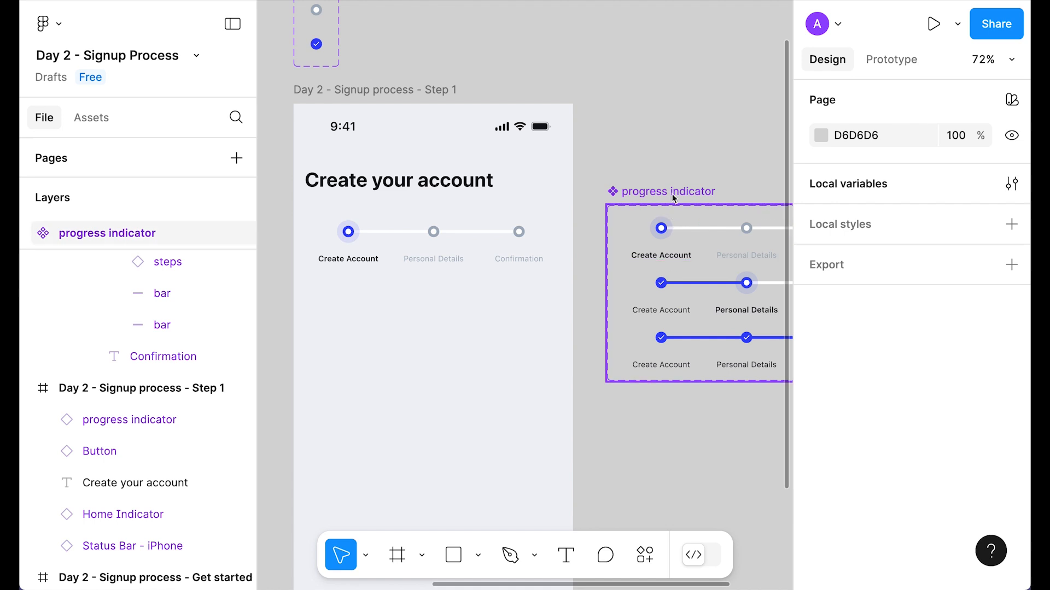
Step: Rename the component set's variant property from Property 1 to 'State'
{"action": "left_click", "coordinate": [671, 213]}
{"action": "double_click", "coordinate": [848, 164]}
{"action": "type", "text": "State"}
{"action": "key", "text": "Return"}
{"action": "left_click", "coordinate": [668, 157]}
{"action": "left_click", "coordinate": [666, 193]}
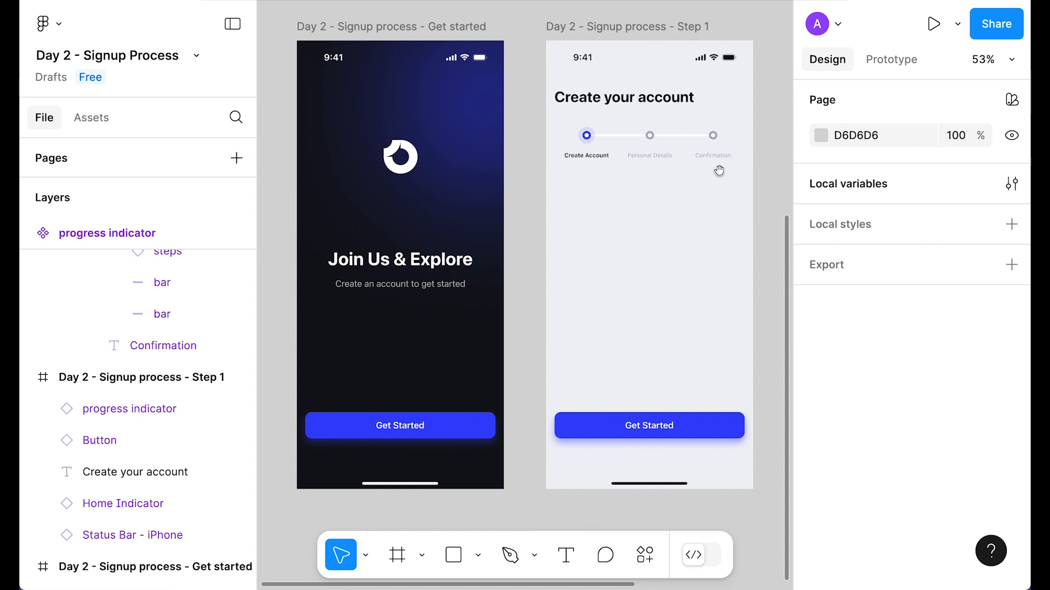
{"action": "scroll", "coordinate": [718, 171], "scroll_direction": "up", "scroll_amount": 3}
{"action": "left_click_drag", "start_coordinate": [658, 213], "coordinate": [555, 297]}
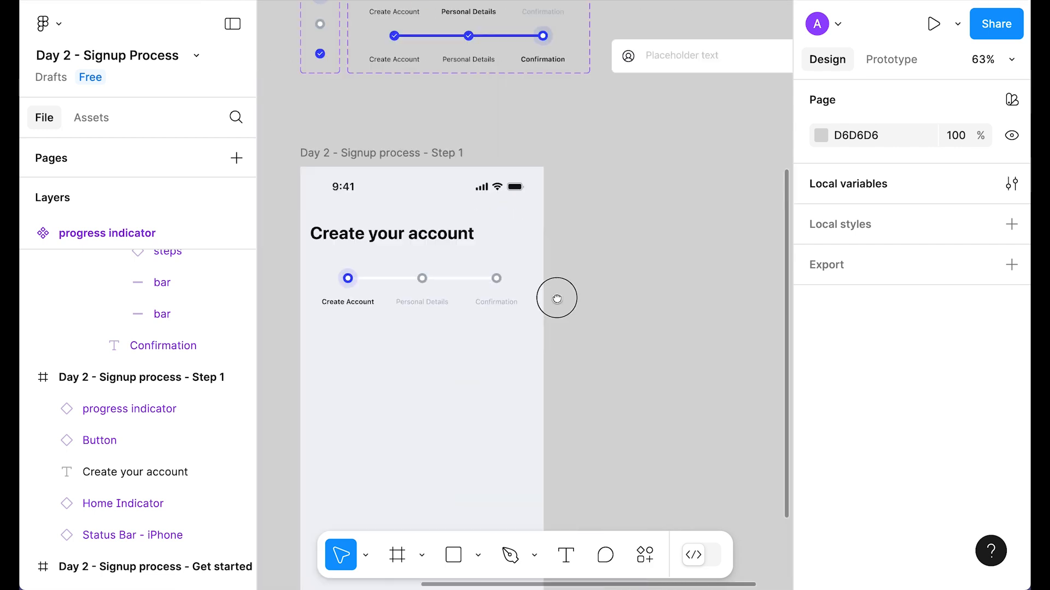
Step: Preview the Input component as Focus and Fill types, then return it to Default
{"action": "left_click_drag", "start_coordinate": [763, 156], "coordinate": [680, 216]}
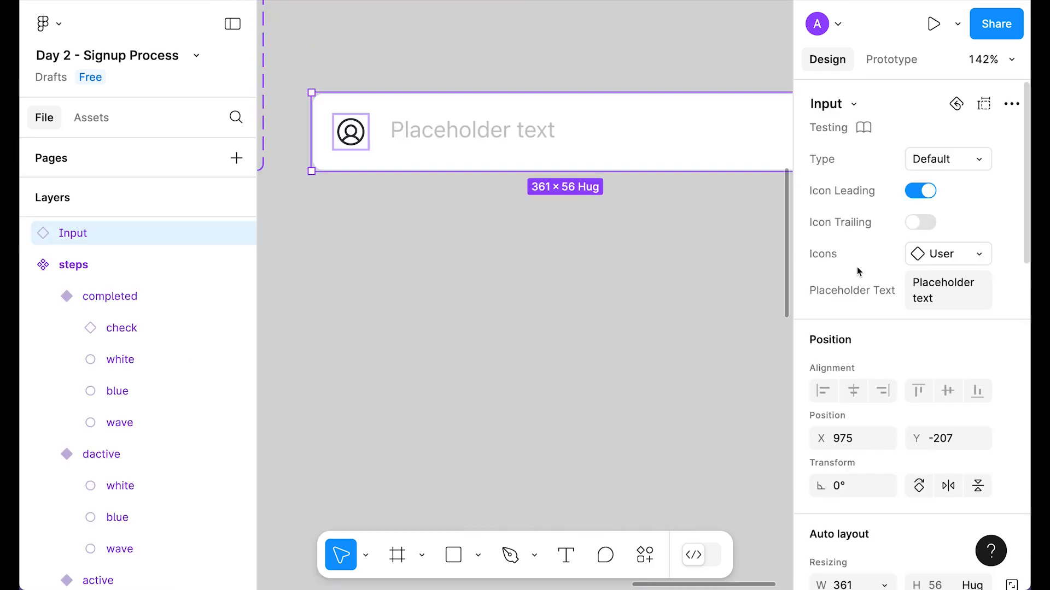
{"action": "scroll", "coordinate": [973, 287], "scroll_direction": "down", "scroll_amount": 2}
{"action": "scroll", "coordinate": [974, 287], "scroll_direction": "down", "scroll_amount": 2}
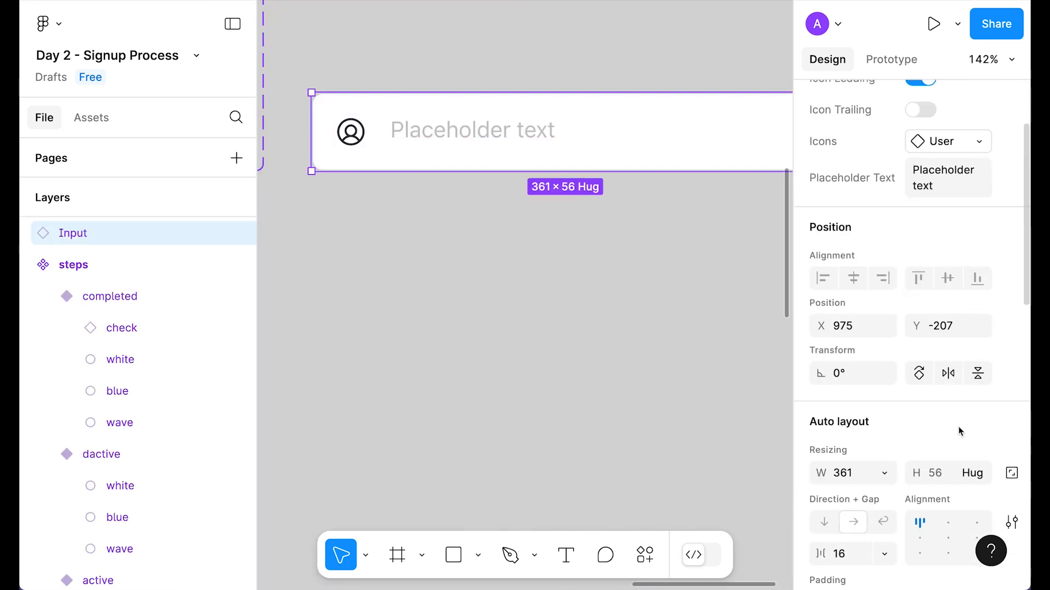
{"action": "scroll", "coordinate": [576, 287], "scroll_direction": "down", "scroll_amount": 3}
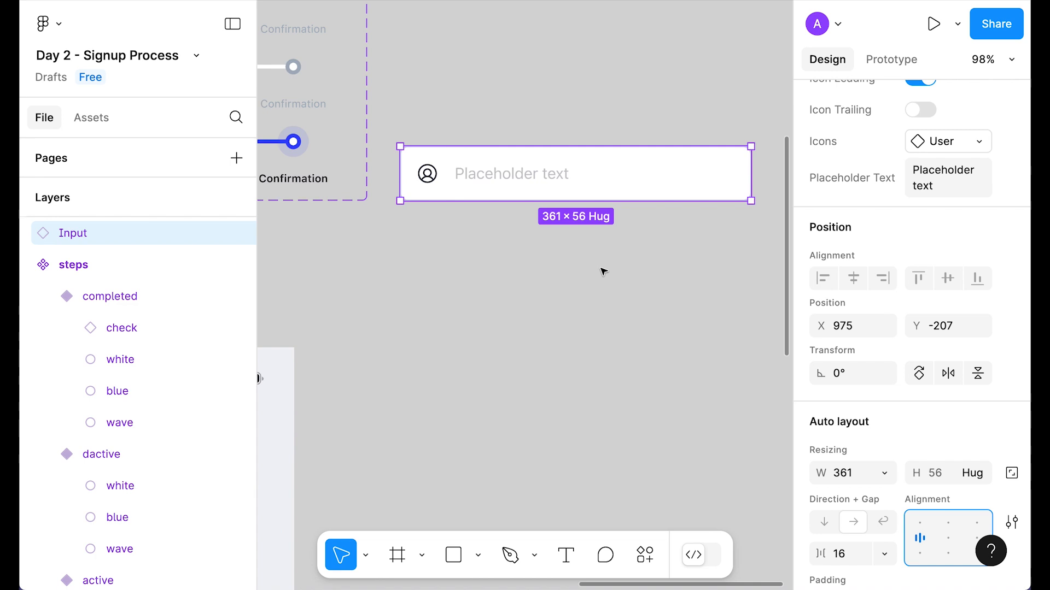
{"action": "left_click", "coordinate": [604, 272]}
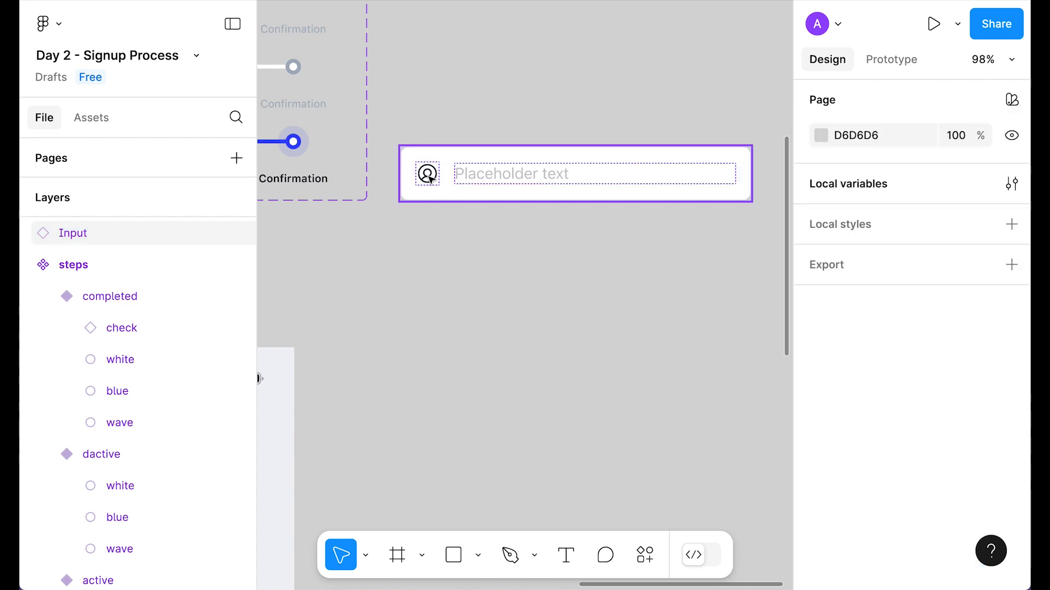
{"action": "left_click", "coordinate": [492, 172]}
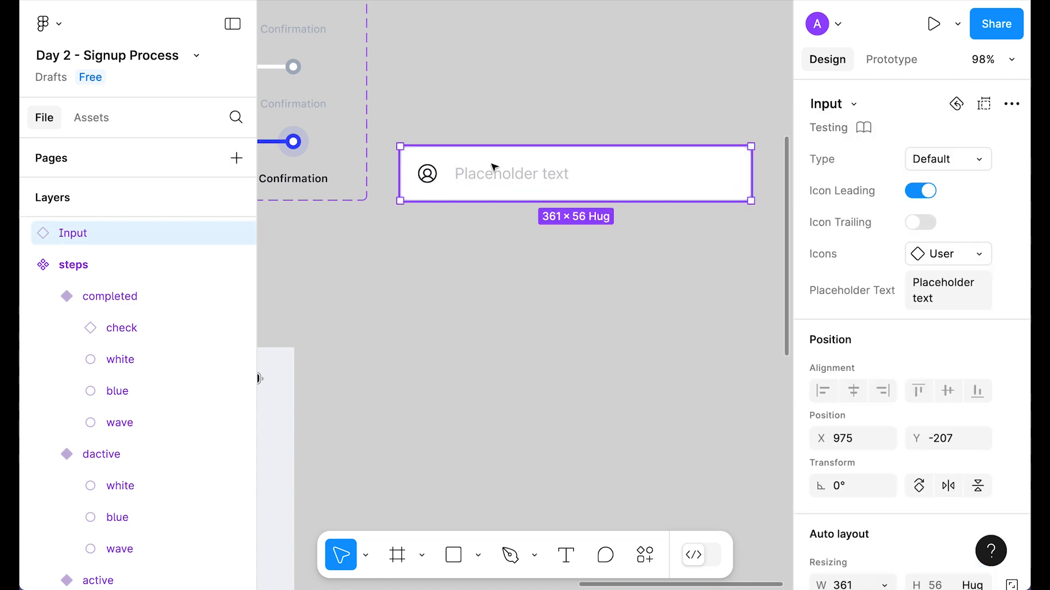
{"action": "left_click", "coordinate": [946, 159]}
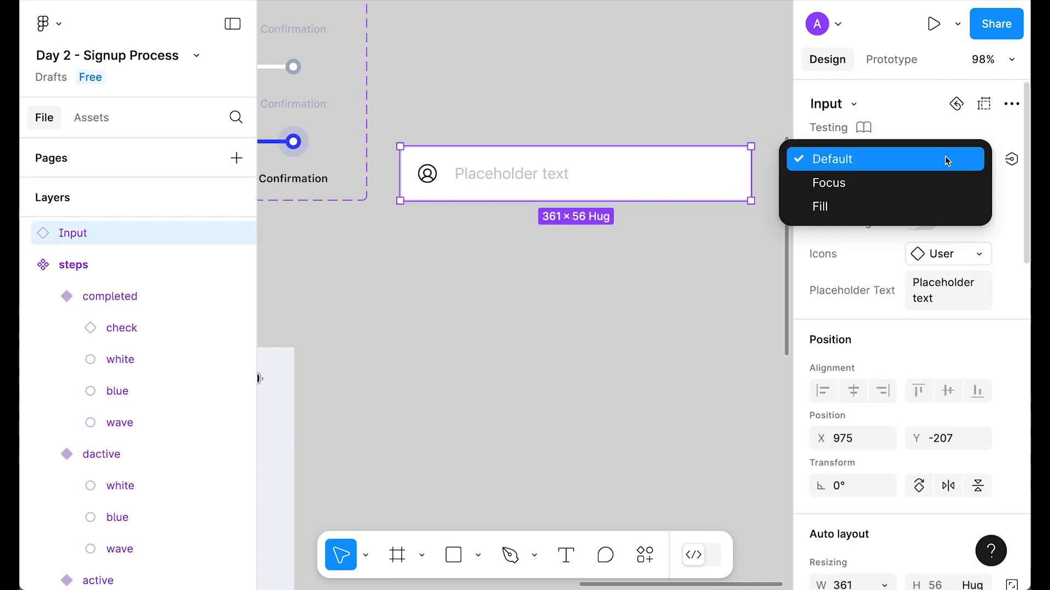
{"action": "left_click", "coordinate": [869, 177]}
{"action": "left_click", "coordinate": [967, 162]}
{"action": "left_click", "coordinate": [859, 182]}
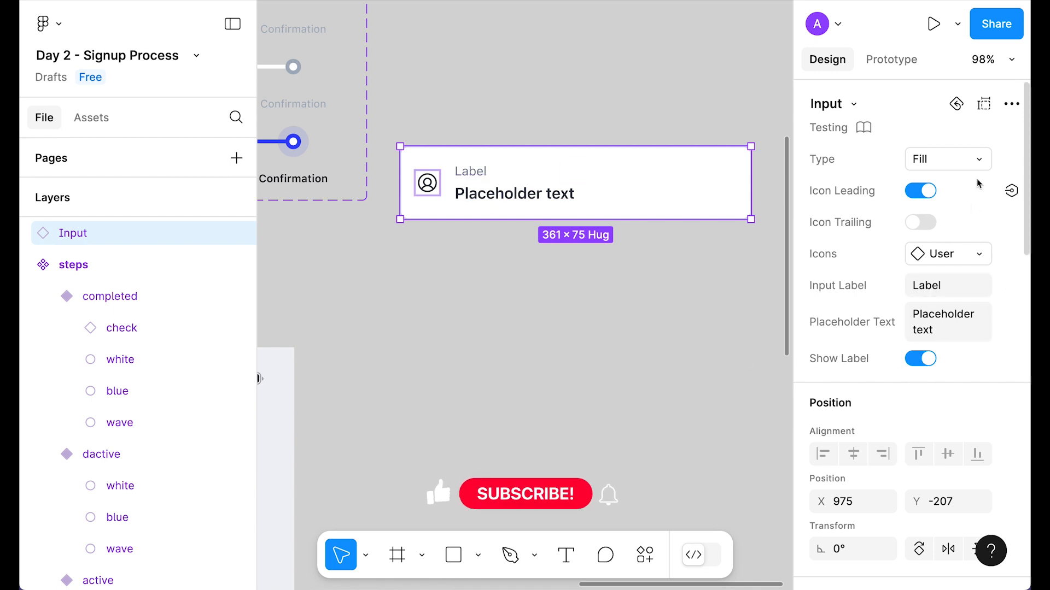
{"action": "left_click", "coordinate": [936, 160]}
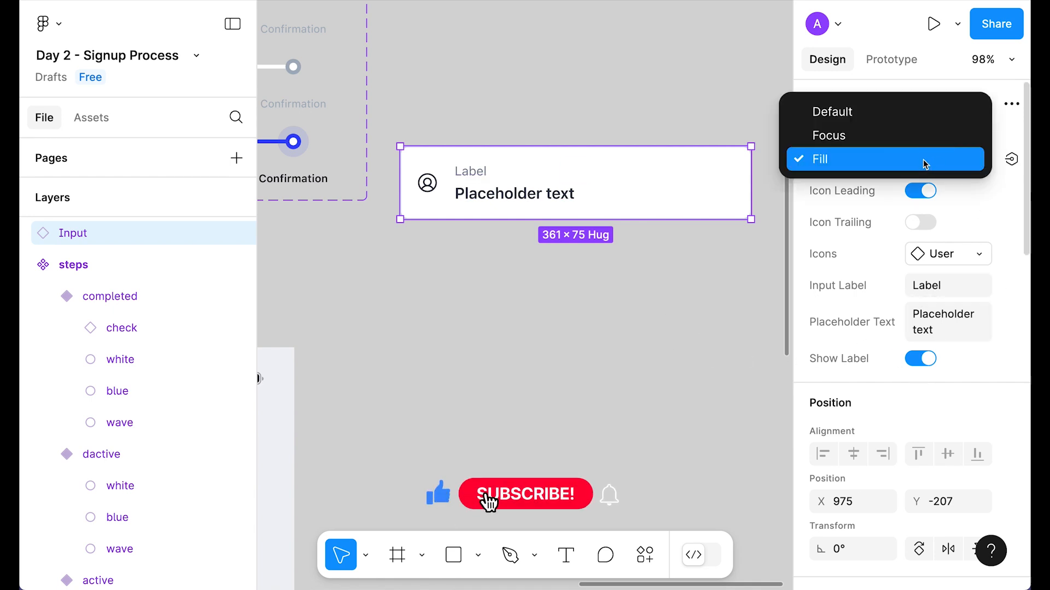
{"action": "left_click", "coordinate": [828, 114]}
Step: Paste a copy of the Default Input into Step 1, just below the progress indicator
{"action": "left_click", "coordinate": [575, 316]}
{"action": "left_click", "coordinate": [528, 181]}
{"action": "key", "text": "ctrl+c"}
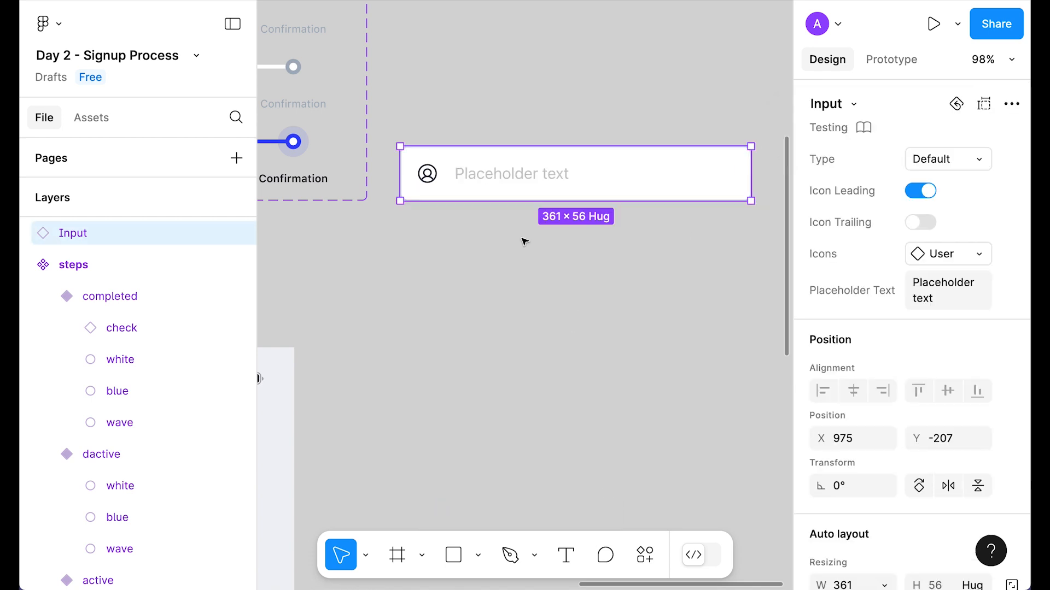
{"action": "scroll", "coordinate": [523, 241], "scroll_direction": "down", "scroll_amount": 3}
{"action": "left_click_drag", "start_coordinate": [353, 477], "coordinate": [618, 218]}
{"action": "left_click", "coordinate": [470, 41]}
{"action": "key", "text": "ctrl+v"}
{"action": "left_click_drag", "start_coordinate": [556, 329], "coordinate": [556, 266]}
Step: Narrow the Input to fit the layout-grid margins
{"action": "key", "text": "shift+g"}
{"action": "scroll", "coordinate": [614, 259], "scroll_direction": "up", "scroll_amount": 2}
{"action": "mouse_move", "coordinate": [624, 255]}
{"action": "left_mouse_down"}
{"action": "mouse_move", "coordinate": [613, 255]}
{"action": "mouse_move", "coordinate": [622, 255]}
{"action": "left_mouse_up"}
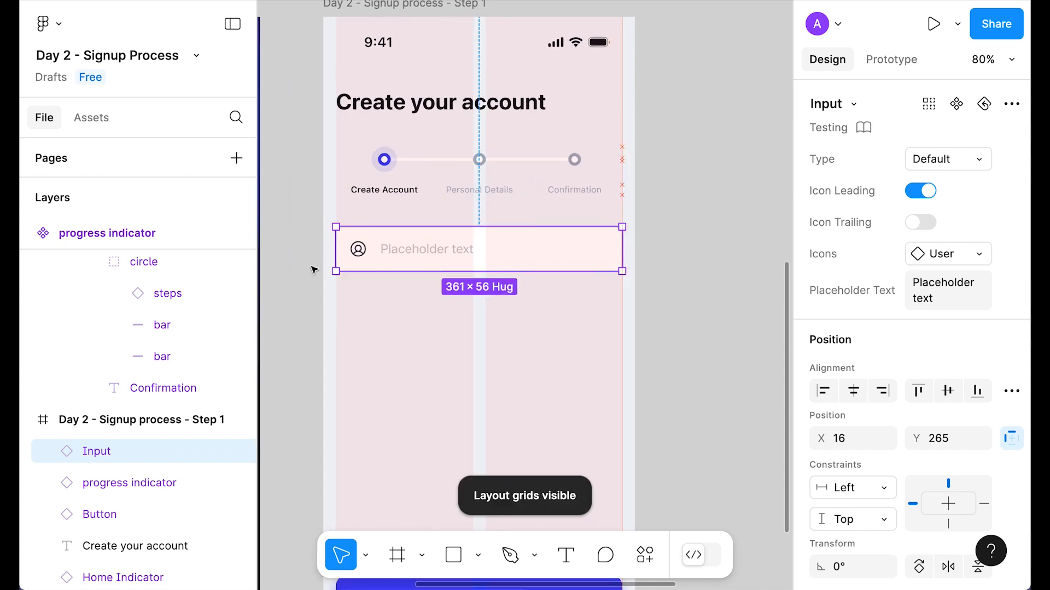
Step: Duplicate the Input and stack both in an auto layout frame with a 24 gap
{"action": "key", "text": "ctrl+d"}
{"action": "left_click", "coordinate": [528, 265], "text": "shift"}
{"action": "key", "text": "shift+a"}
{"action": "scroll", "coordinate": [873, 393], "scroll_direction": "down", "scroll_amount": 3}
{"action": "left_click", "coordinate": [840, 398]}
{"action": "type", "text": "24"}
{"action": "left_click", "coordinate": [699, 247]}
Step: Duplicate the second Input into a third one and hide the layout grids
{"action": "left_click", "coordinate": [485, 312]}
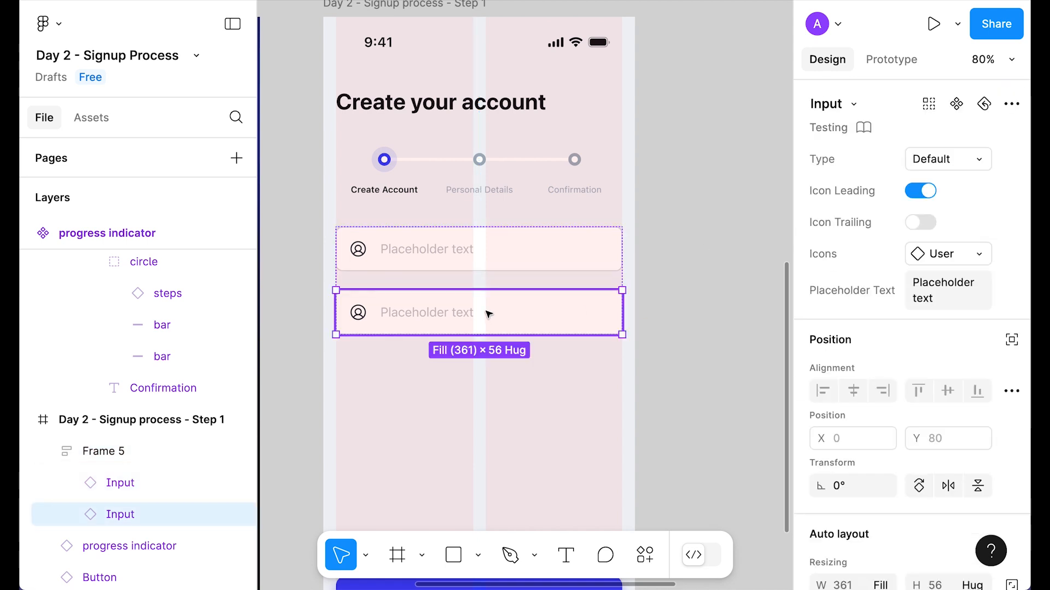
{"action": "key", "text": "ctrl+d"}
{"action": "left_click", "coordinate": [708, 305]}
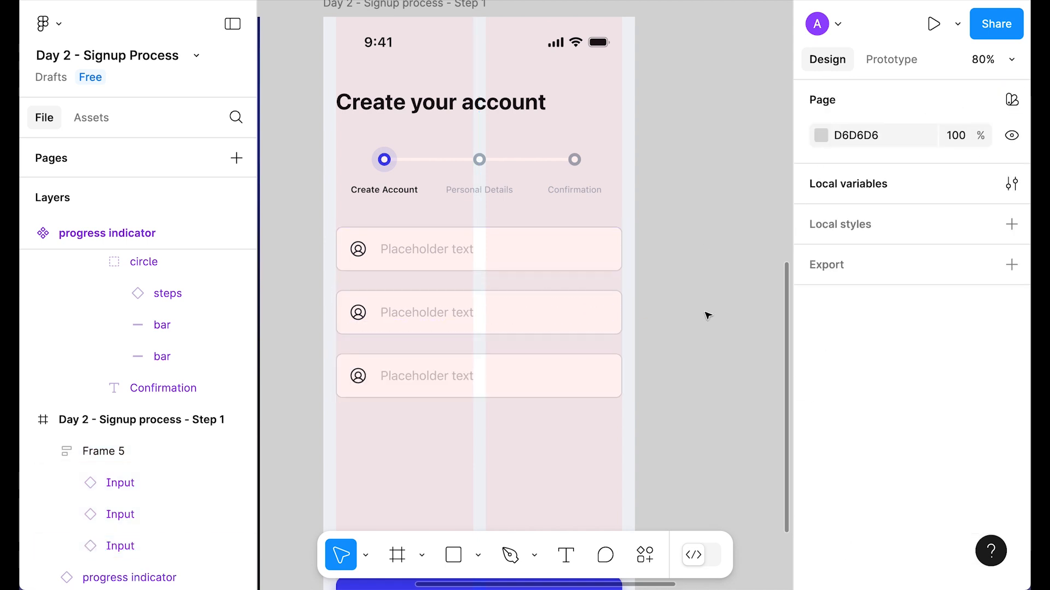
{"action": "key", "text": "ctrl+shift+4"}
Step: Set the first Input's type to Fill and the second Input's type to Focus
{"action": "left_click", "coordinate": [480, 249]}
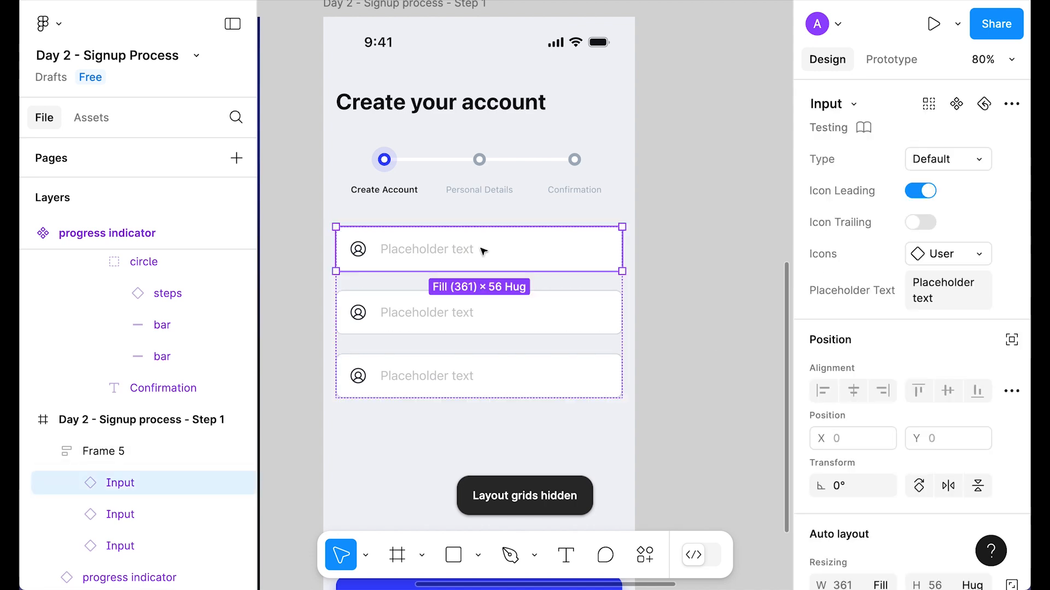
{"action": "left_click", "coordinate": [951, 165]}
{"action": "left_click", "coordinate": [855, 206]}
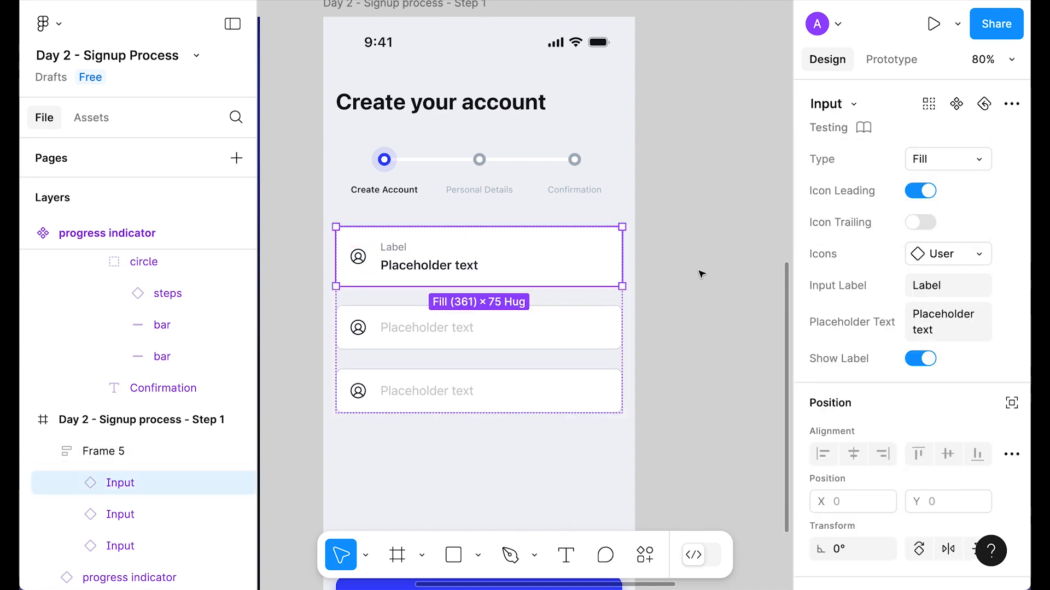
{"action": "left_click", "coordinate": [438, 328]}
{"action": "left_click", "coordinate": [976, 161]}
{"action": "left_click", "coordinate": [871, 184]}
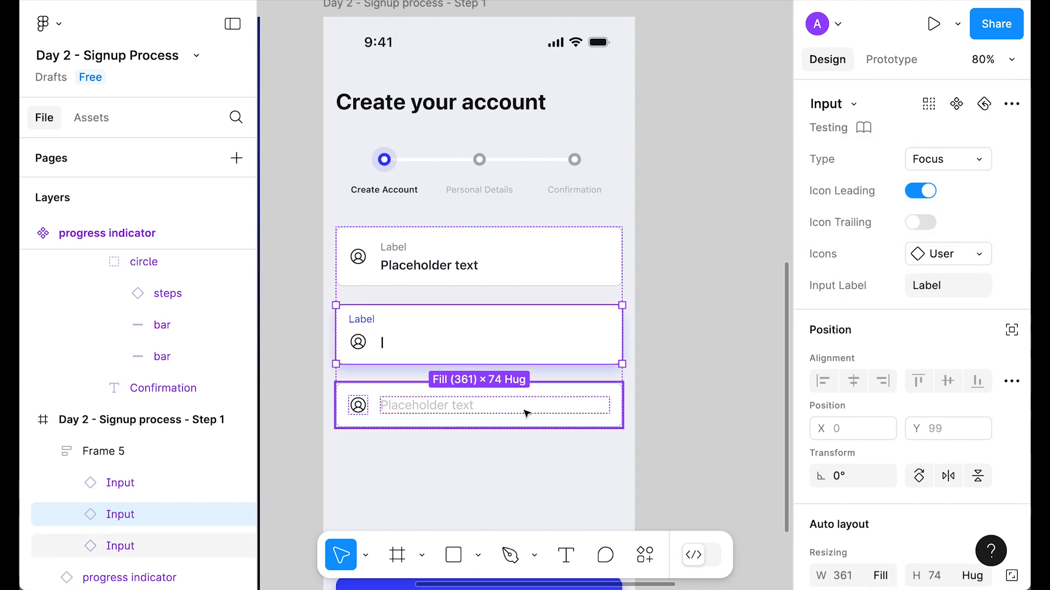
{"action": "left_click", "coordinate": [525, 412]}
{"action": "left_click", "coordinate": [719, 326]}
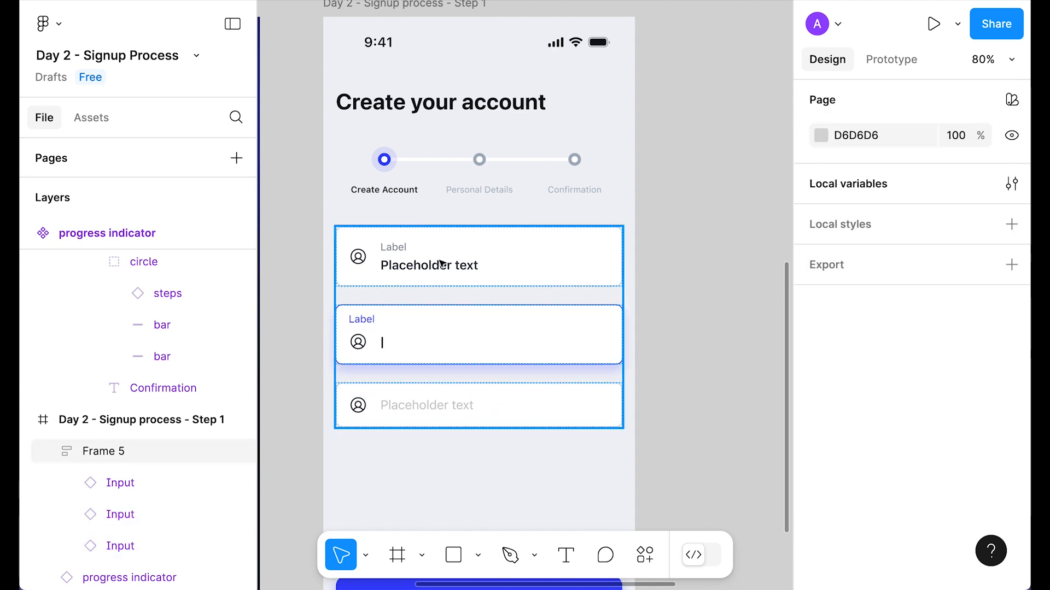
Step: Label the first Input 'name' with a sample full name as its placeholder
{"action": "left_click", "coordinate": [442, 264]}
{"action": "left_click", "coordinate": [933, 290]}
{"action": "type", "text": "name"}
{"action": "left_click", "coordinate": [923, 327]}
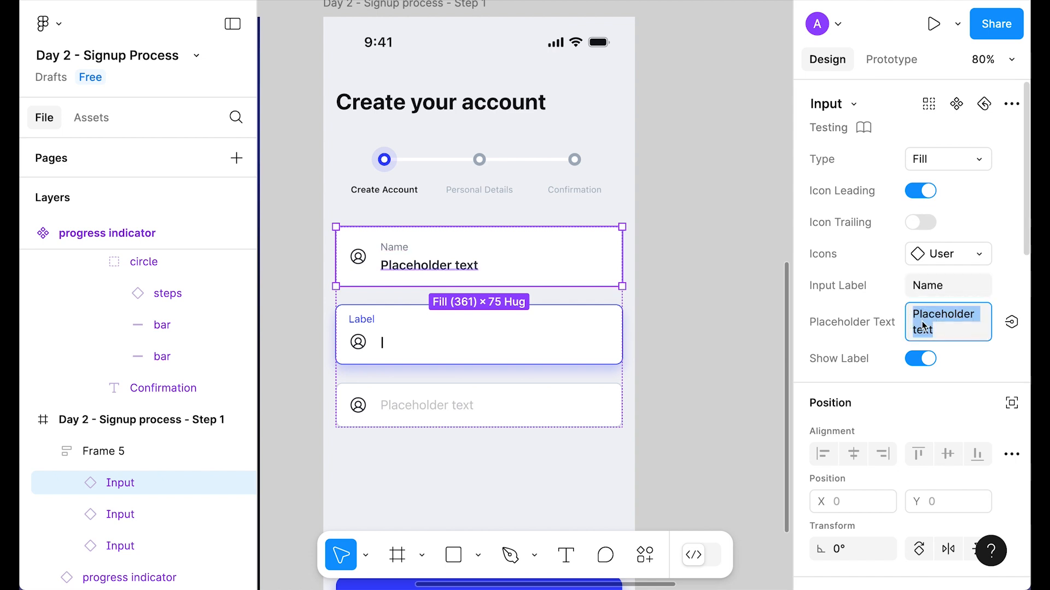
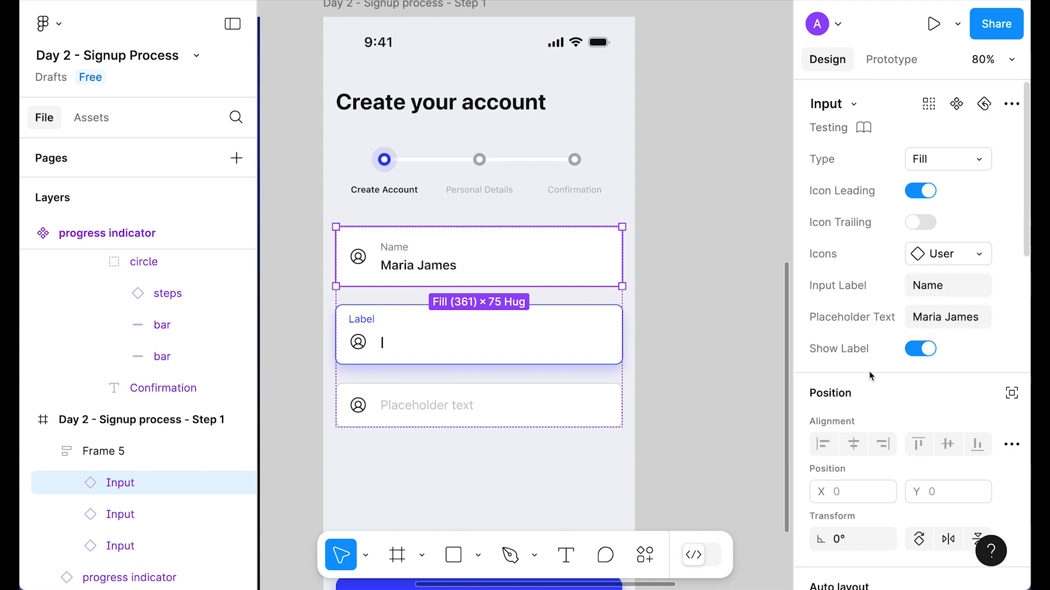
{"action": "left_click", "coordinate": [694, 263]}
Step: Change the second Input's label to 'Email'
{"action": "left_click", "coordinate": [525, 351]}
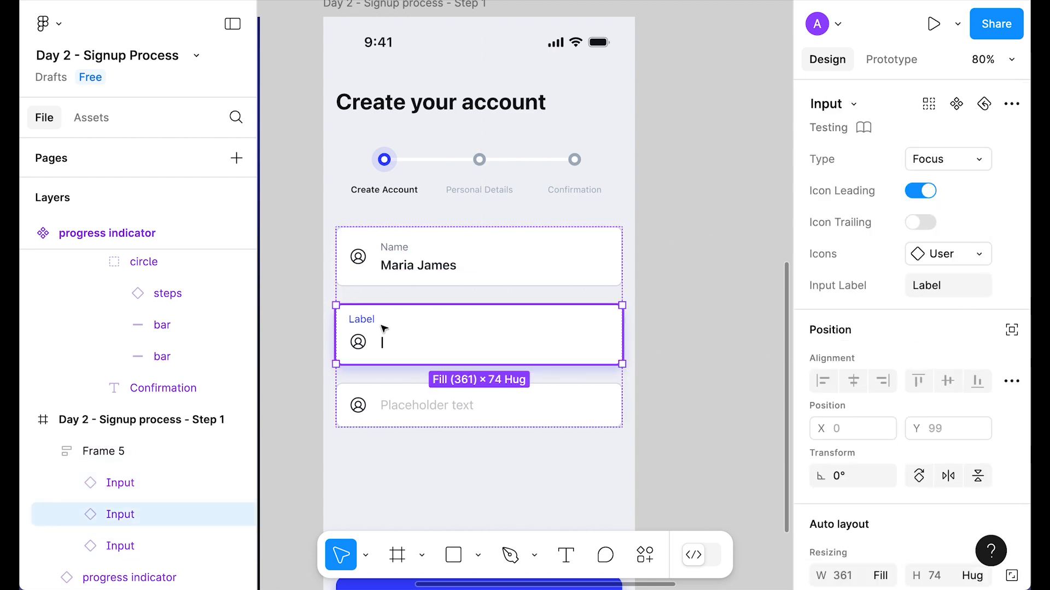
{"action": "left_click", "coordinate": [947, 285]}
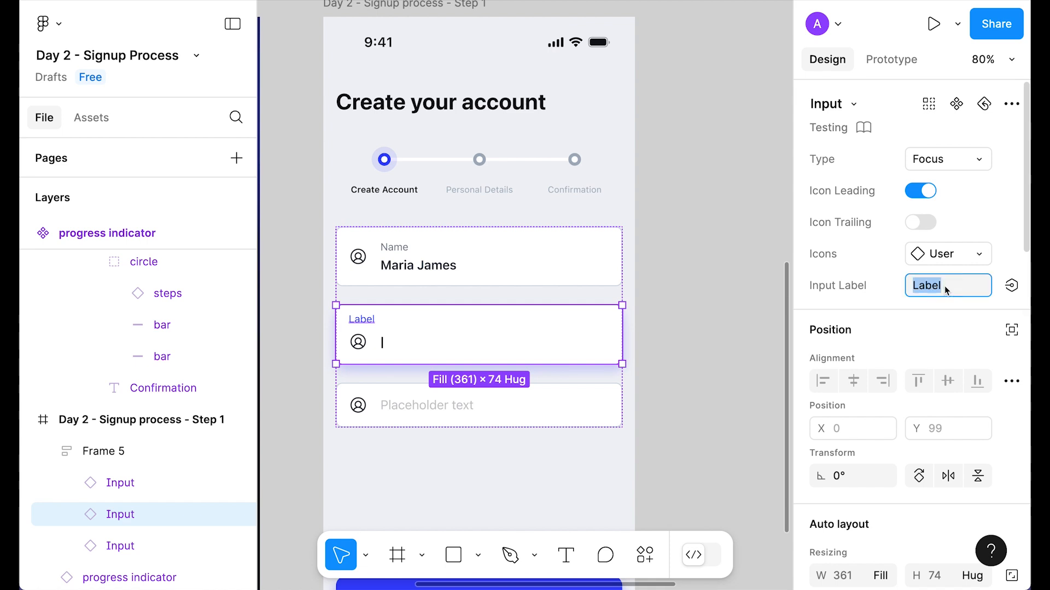
{"action": "type", "text": "Email"}
{"action": "key", "text": "Return"}
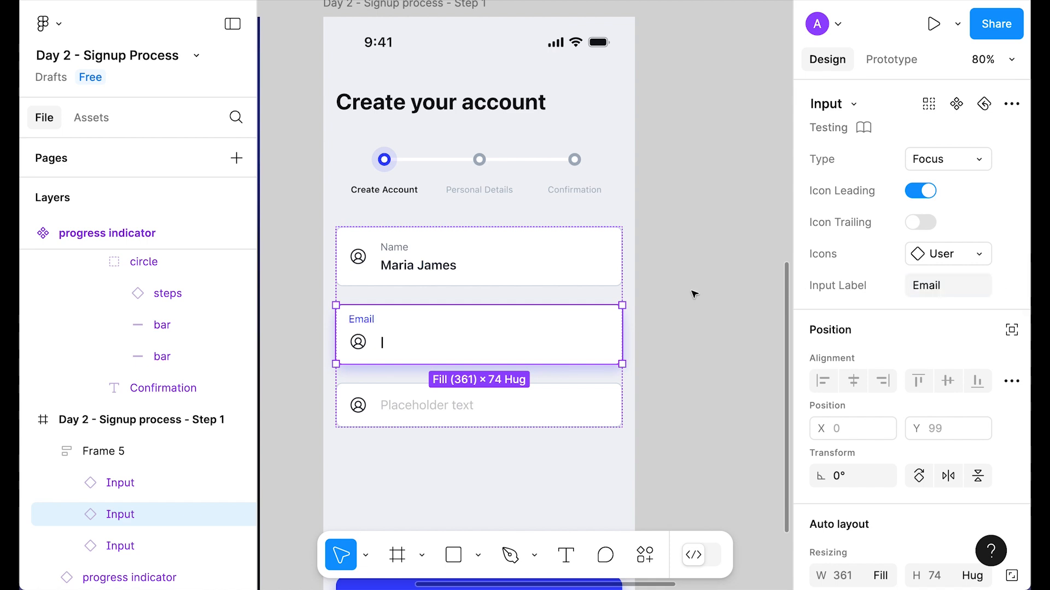
Step: Set the third Input's placeholder text to 'Password'
{"action": "left_click", "coordinate": [391, 410]}
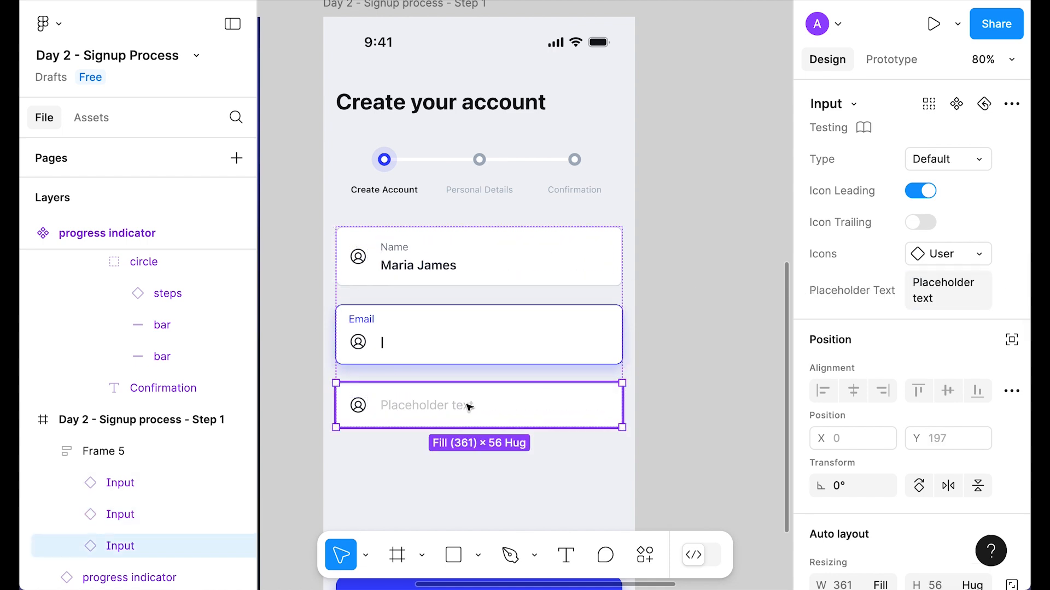
{"action": "left_click", "coordinate": [944, 298]}
{"action": "type", "text": "Password"}
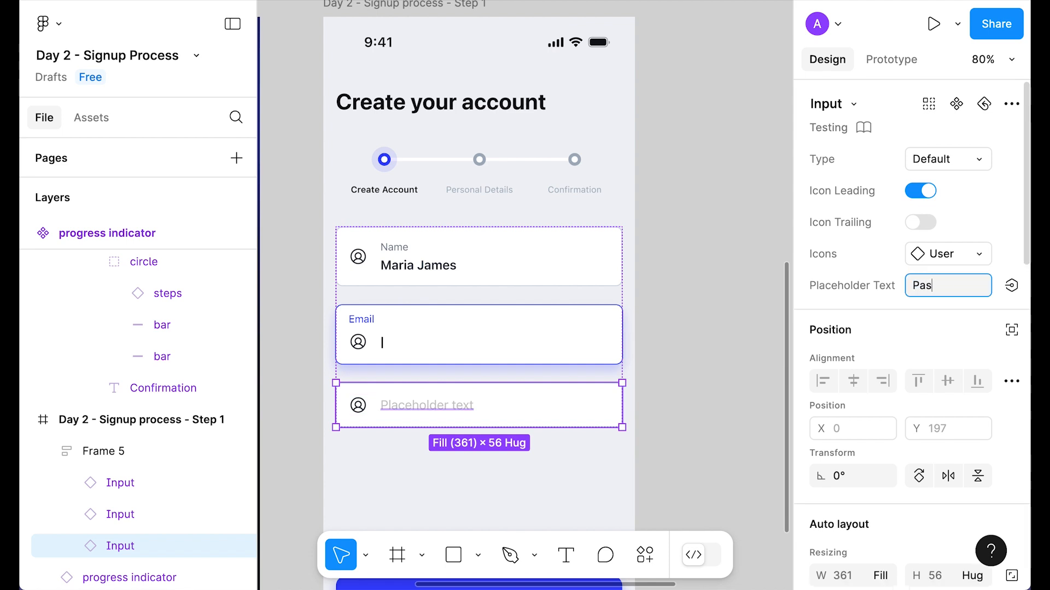
{"action": "left_click", "coordinate": [709, 291]}
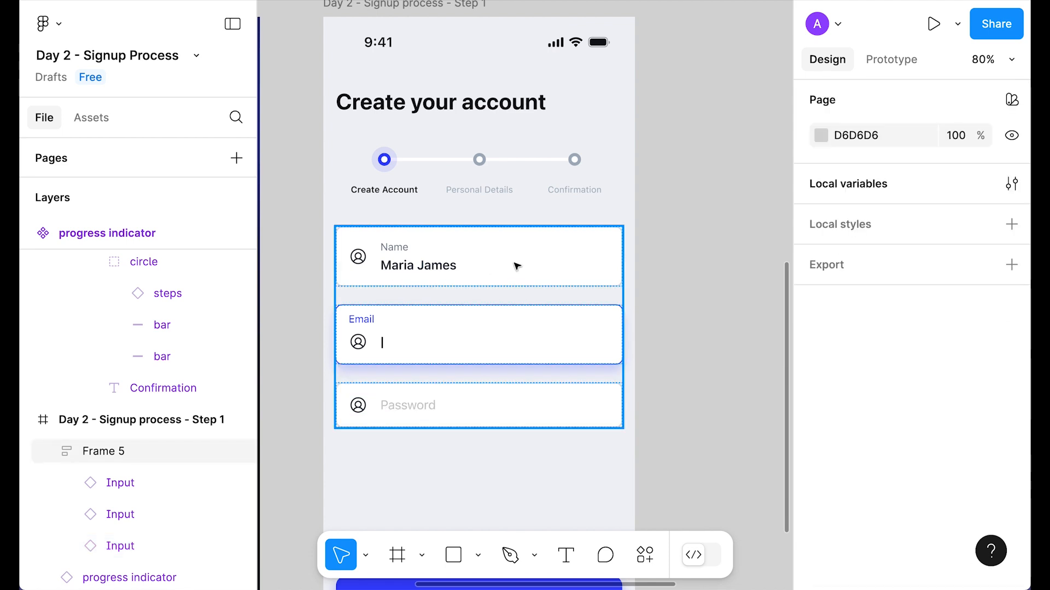
{"action": "left_click", "coordinate": [516, 267]}
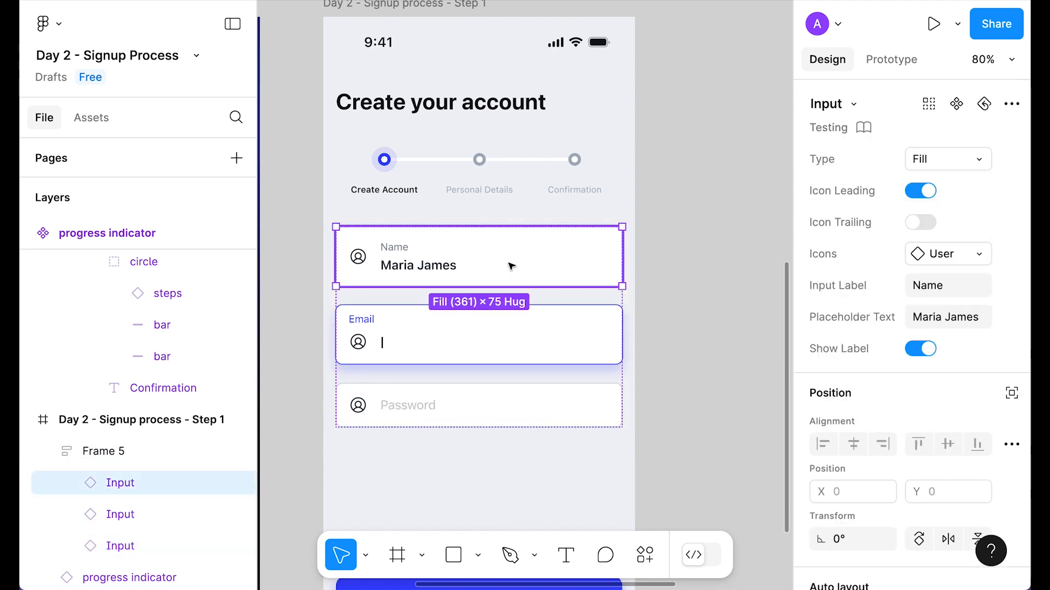
Step: Browse the Icons set for the Name field, keeping its user icon
{"action": "left_click", "coordinate": [966, 258]}
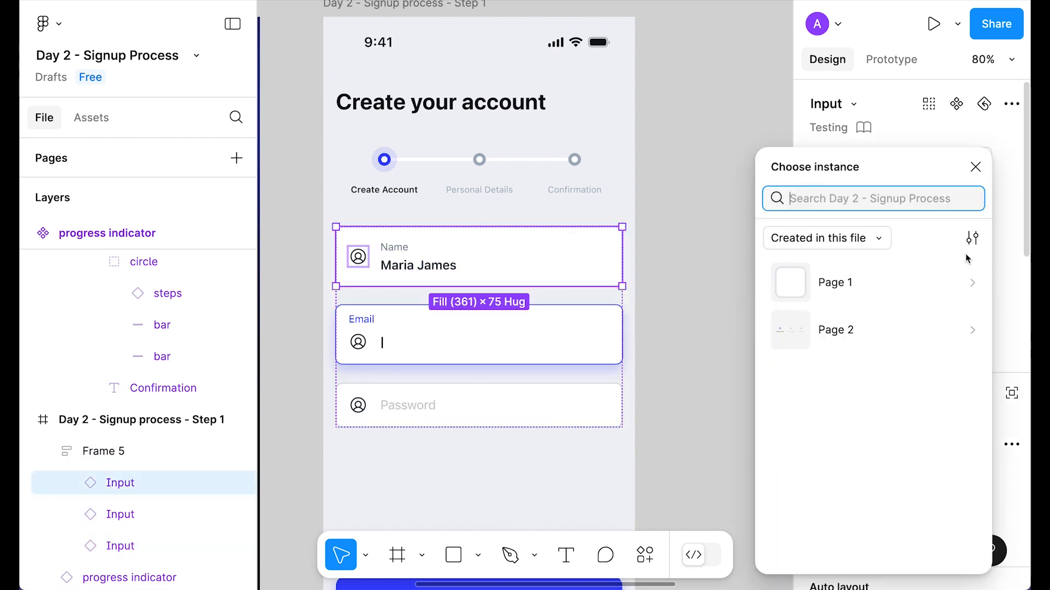
{"action": "left_click", "coordinate": [862, 336]}
{"action": "left_click", "coordinate": [846, 464]}
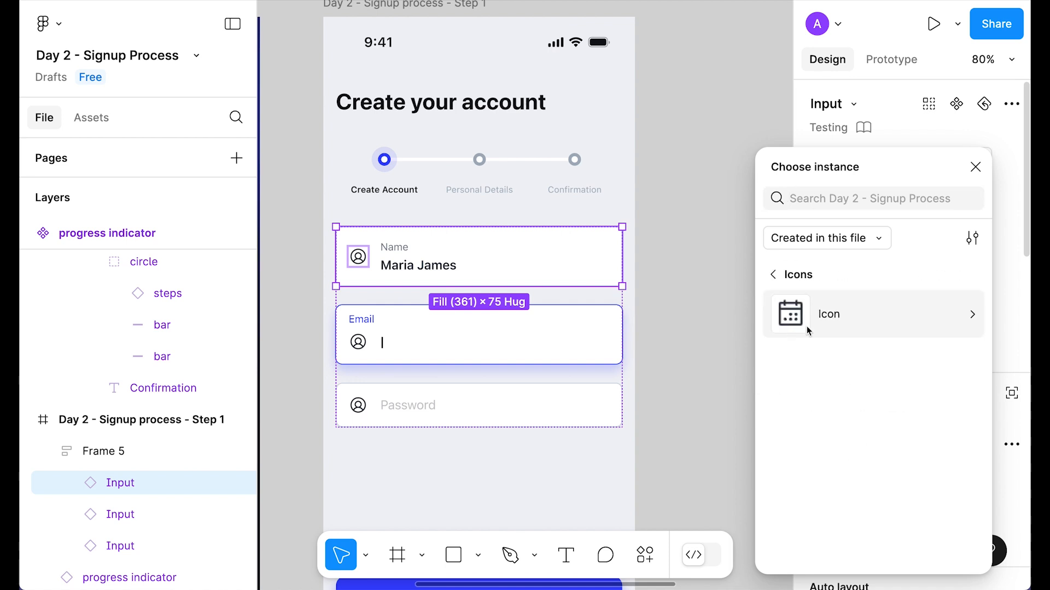
{"action": "left_click", "coordinate": [826, 322]}
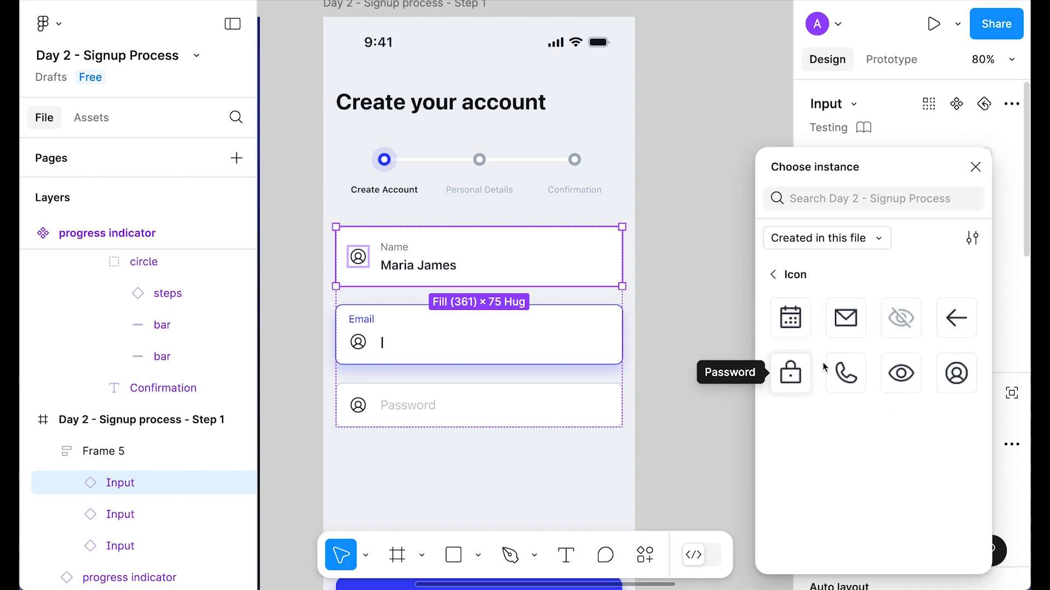
{"action": "left_click", "coordinate": [975, 167]}
Step: Give the Email field an envelope icon from the Frame 13 icon set
{"action": "left_click", "coordinate": [612, 328]}
{"action": "left_click", "coordinate": [960, 253]}
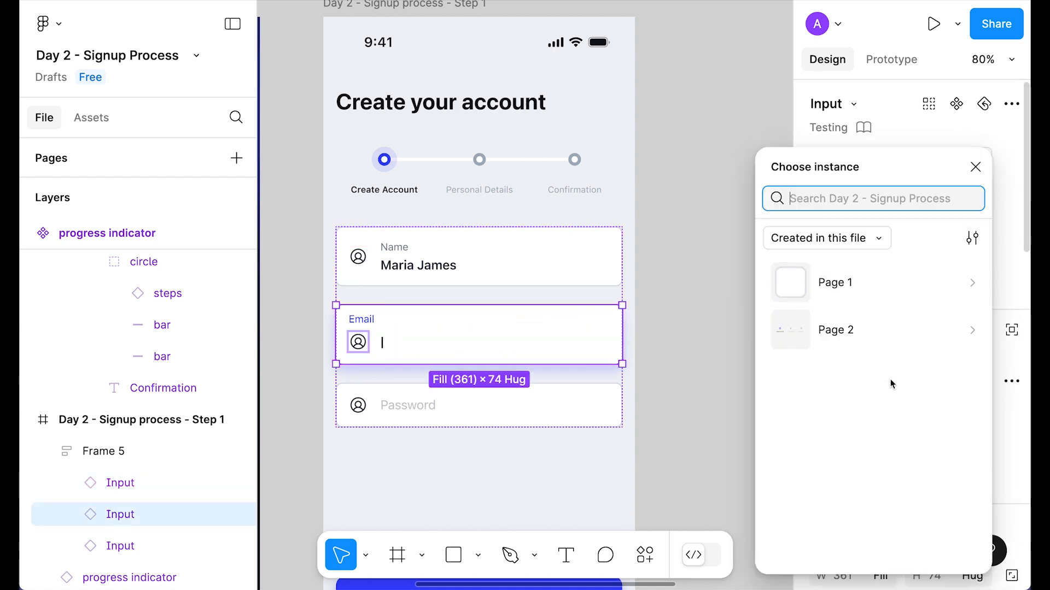
{"action": "left_click", "coordinate": [862, 290]}
{"action": "left_click", "coordinate": [900, 387]}
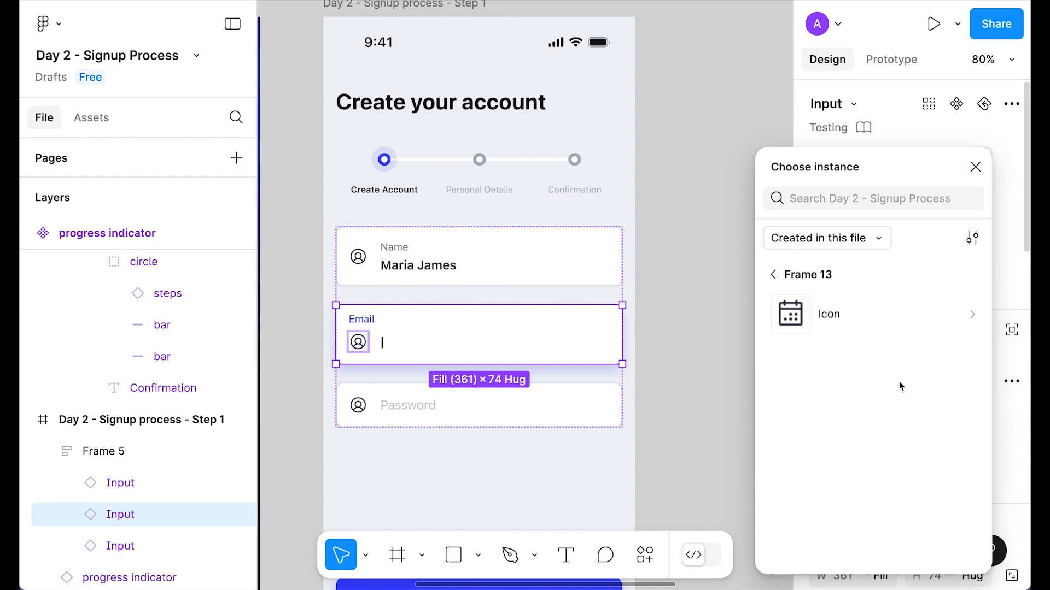
{"action": "left_click", "coordinate": [837, 310]}
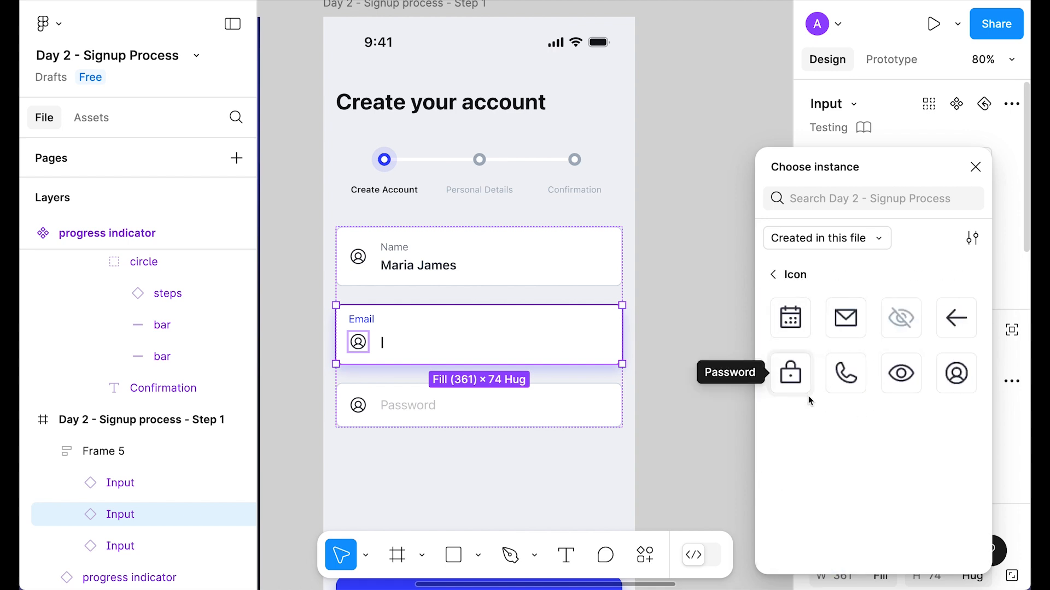
{"action": "left_click", "coordinate": [847, 327]}
Step: Give the Password field a lock icon and turn on its trailing eye icon
{"action": "left_click", "coordinate": [478, 404]}
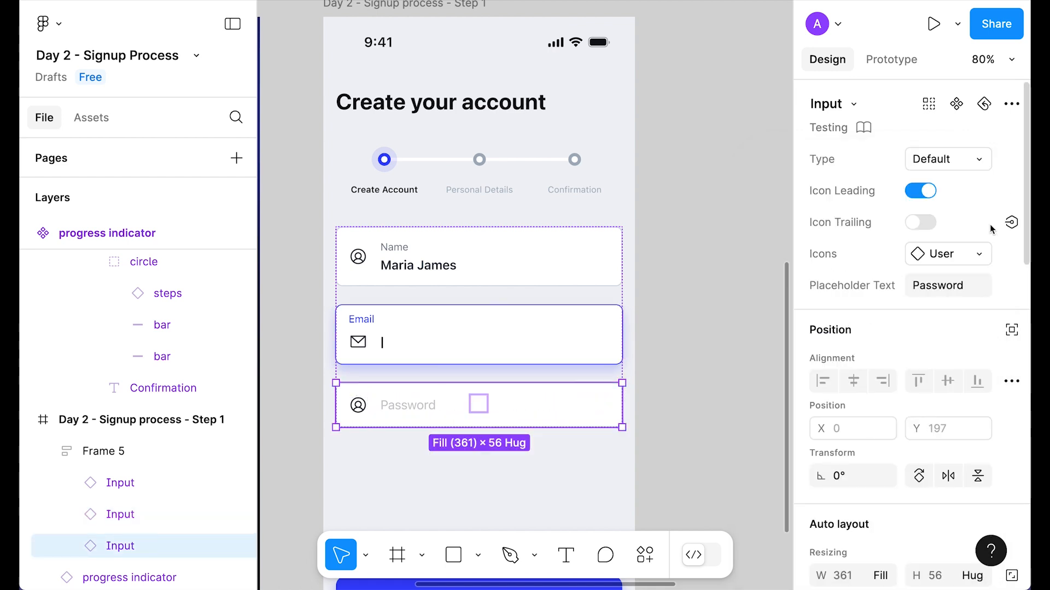
{"action": "left_click", "coordinate": [940, 254]}
{"action": "left_click", "coordinate": [855, 282]}
{"action": "scroll", "coordinate": [837, 453], "scroll_direction": "down", "scroll_amount": 3}
{"action": "left_click", "coordinate": [837, 541]}
{"action": "left_click", "coordinate": [810, 314]}
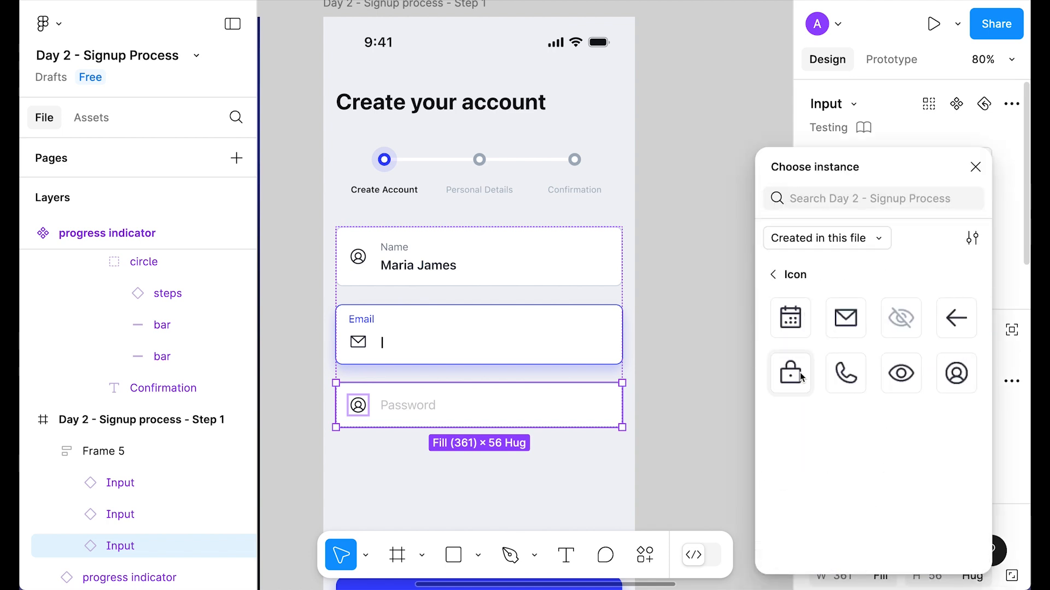
{"action": "left_click", "coordinate": [791, 372]}
{"action": "left_click", "coordinate": [921, 222]}
{"action": "left_click", "coordinate": [494, 431]}
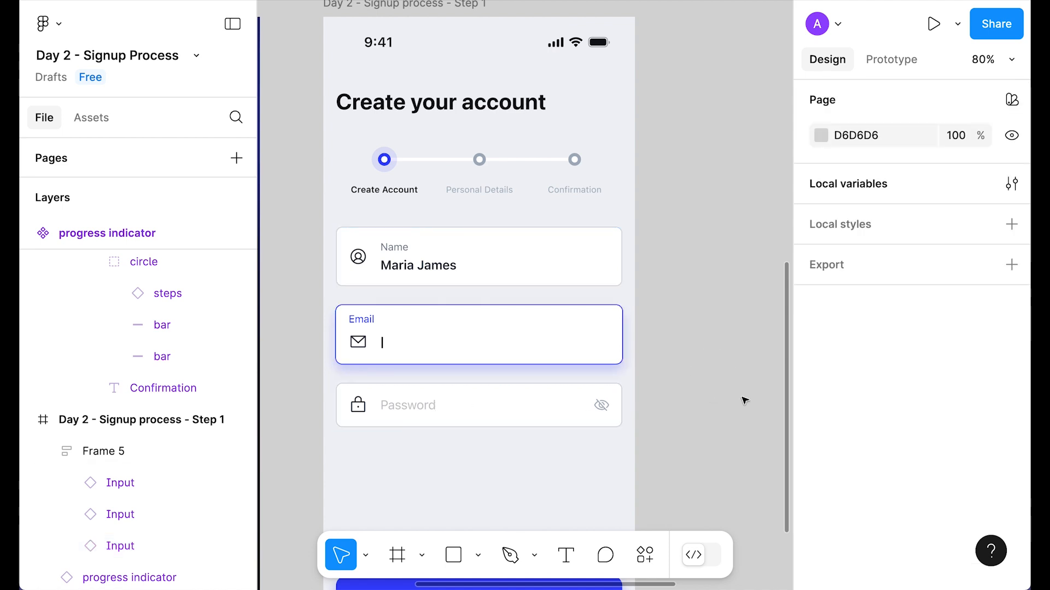
{"action": "scroll", "coordinate": [712, 298], "scroll_direction": "down", "scroll_amount": 3}
Step: Make the bottom button Large and change its label to 'Continue'
{"action": "left_click", "coordinate": [553, 440]}
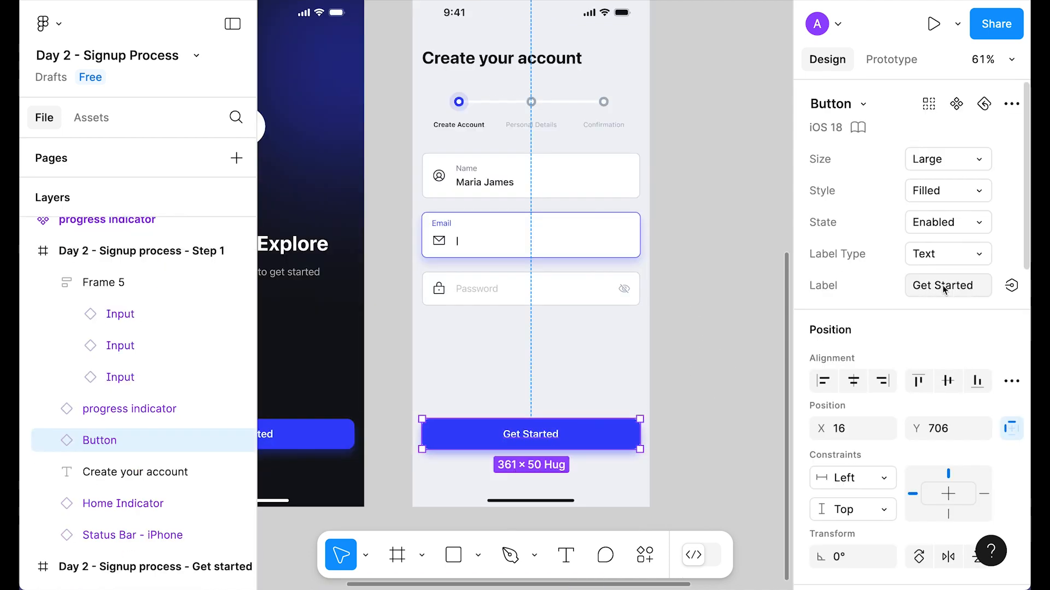
{"action": "left_click", "coordinate": [940, 158]}
{"action": "left_click", "coordinate": [907, 148]}
{"action": "left_click", "coordinate": [948, 159]}
{"action": "left_click", "coordinate": [914, 182]}
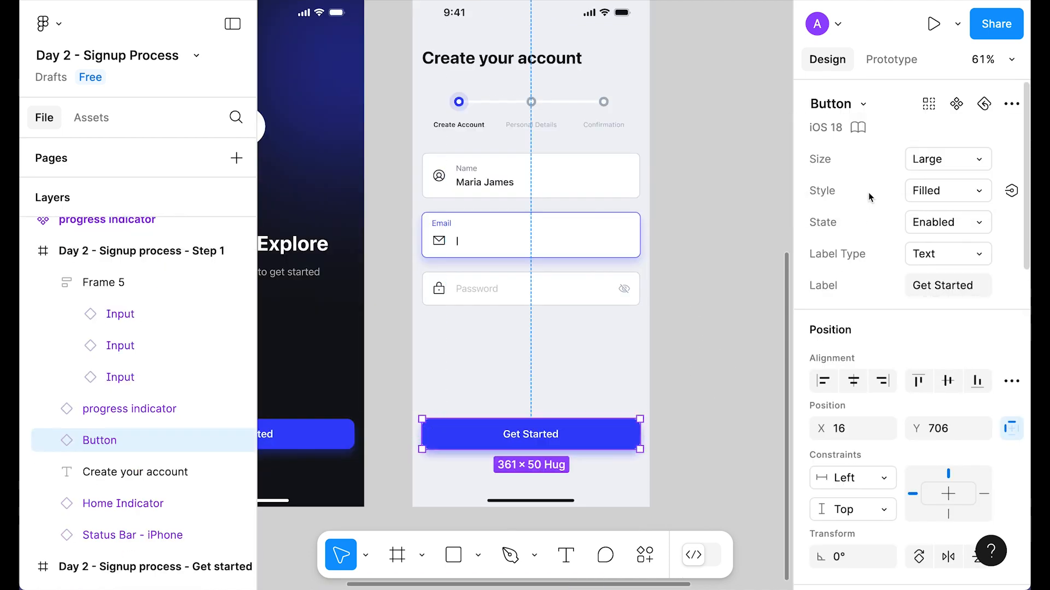
{"action": "left_click", "coordinate": [945, 291]}
{"action": "type", "text": "Cont"}
{"action": "left_click", "coordinate": [718, 288]}
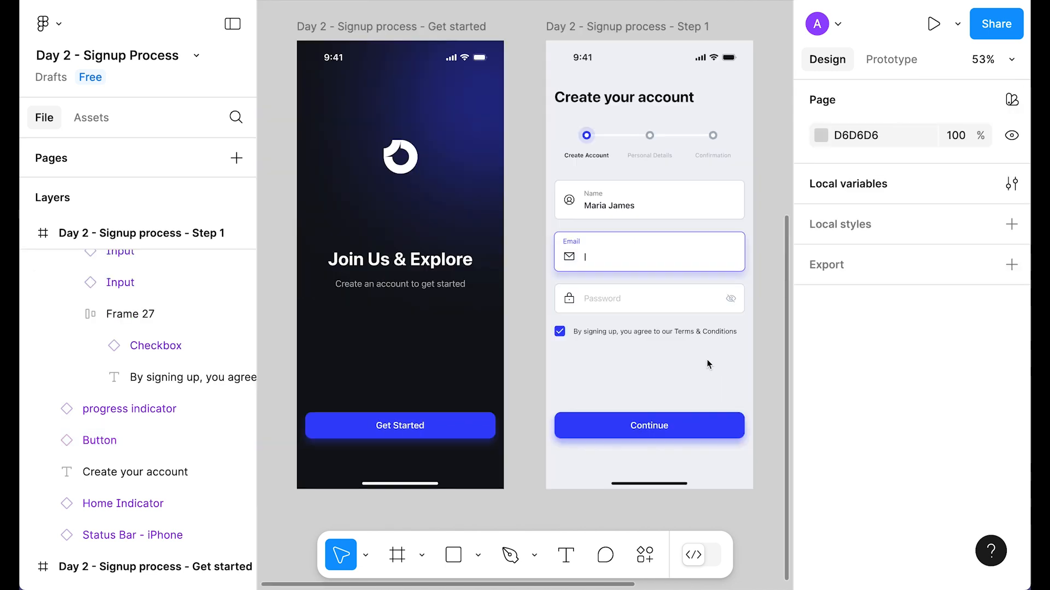
Step: Set the terms-and-conditions checkbox below the Password field to its checked state
{"action": "scroll", "coordinate": [711, 350], "scroll_direction": "up", "scroll_amount": 5}
{"action": "scroll", "coordinate": [656, 336], "scroll_direction": "right", "scroll_amount": 3}
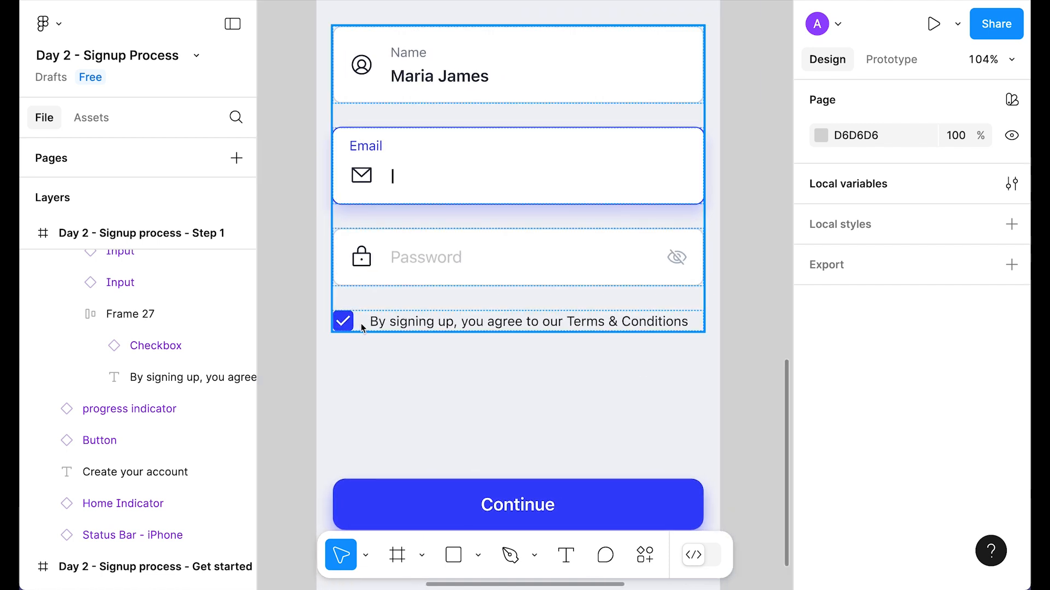
{"action": "double_click", "coordinate": [344, 321]}
{"action": "left_click", "coordinate": [924, 159]}
{"action": "left_click", "coordinate": [845, 137]}
{"action": "left_click", "coordinate": [910, 160]}
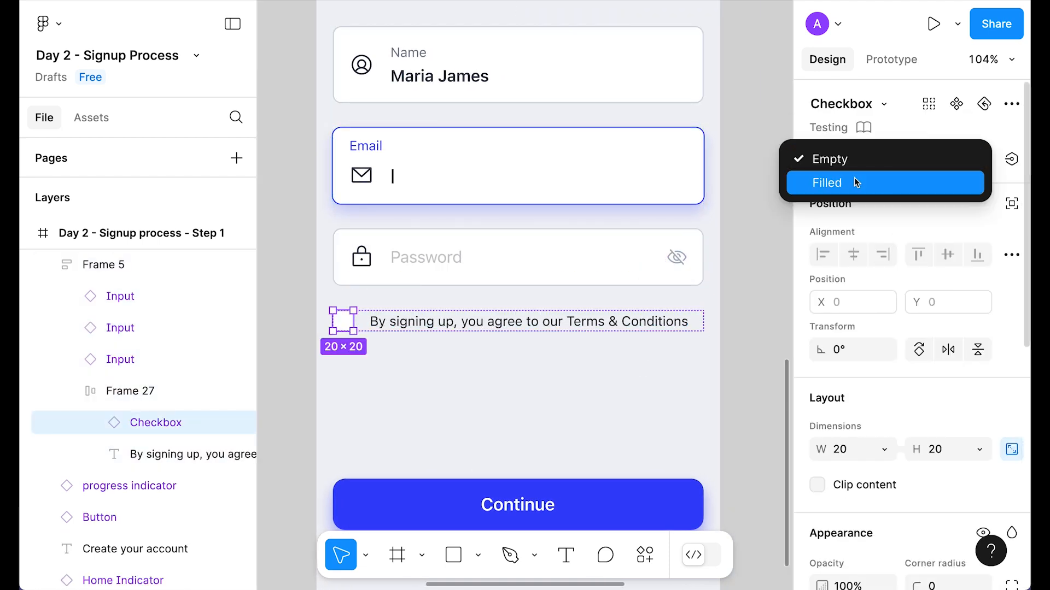
{"action": "left_click", "coordinate": [856, 183]}
{"action": "left_click", "coordinate": [768, 274]}
{"action": "scroll", "coordinate": [628, 310], "scroll_direction": "down", "scroll_amount": 5}
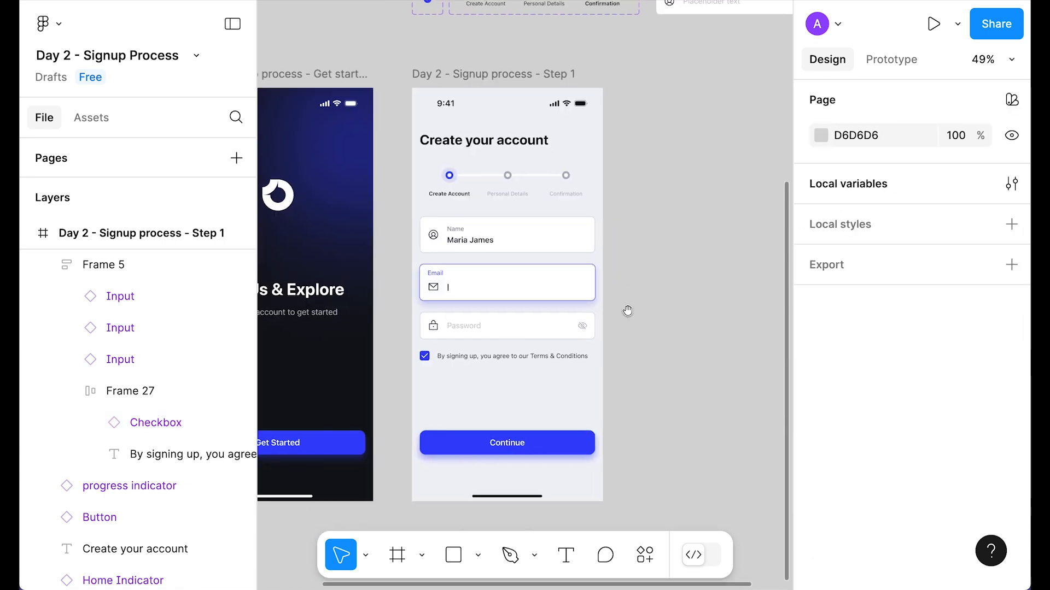
{"action": "left_click", "coordinate": [469, 74]}
{"action": "key", "text": "f"}
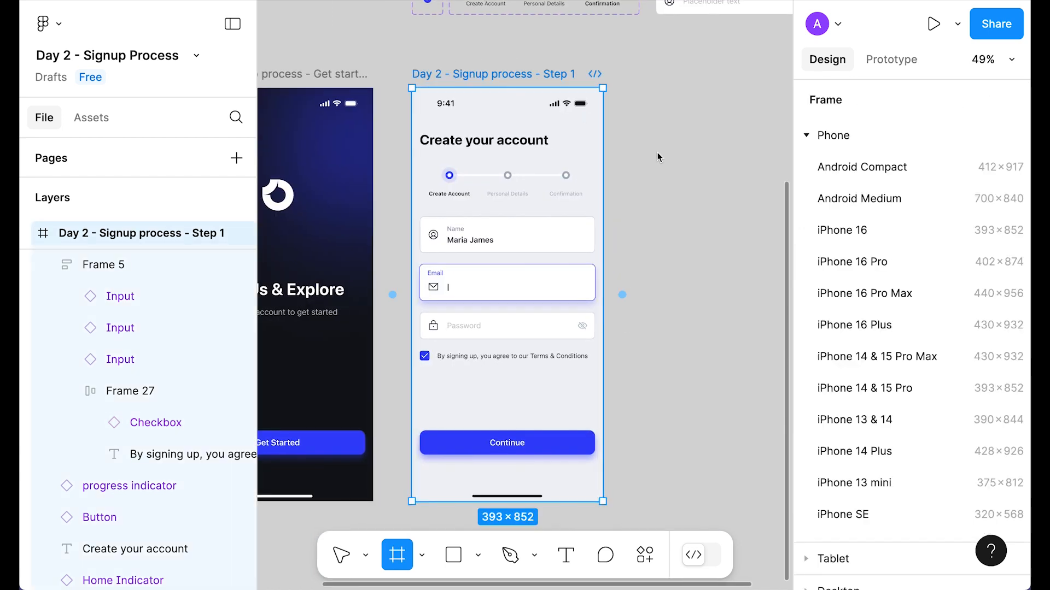
Step: Duplicate Step 1 as Step 2 and retitle its heading 'Personal Details'
{"action": "left_click", "coordinate": [622, 295]}
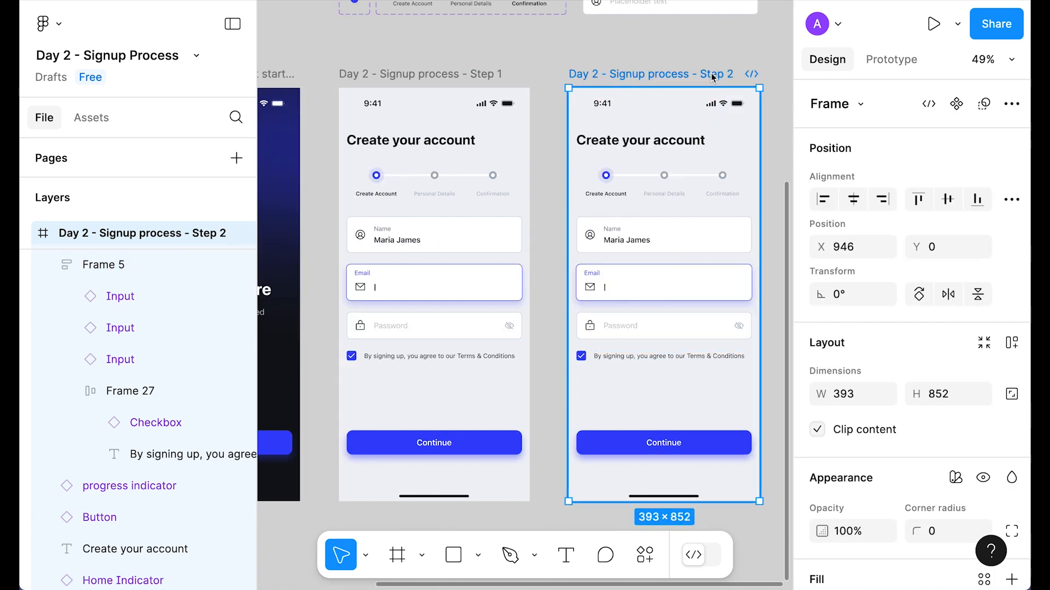
{"action": "double_click", "coordinate": [663, 140]}
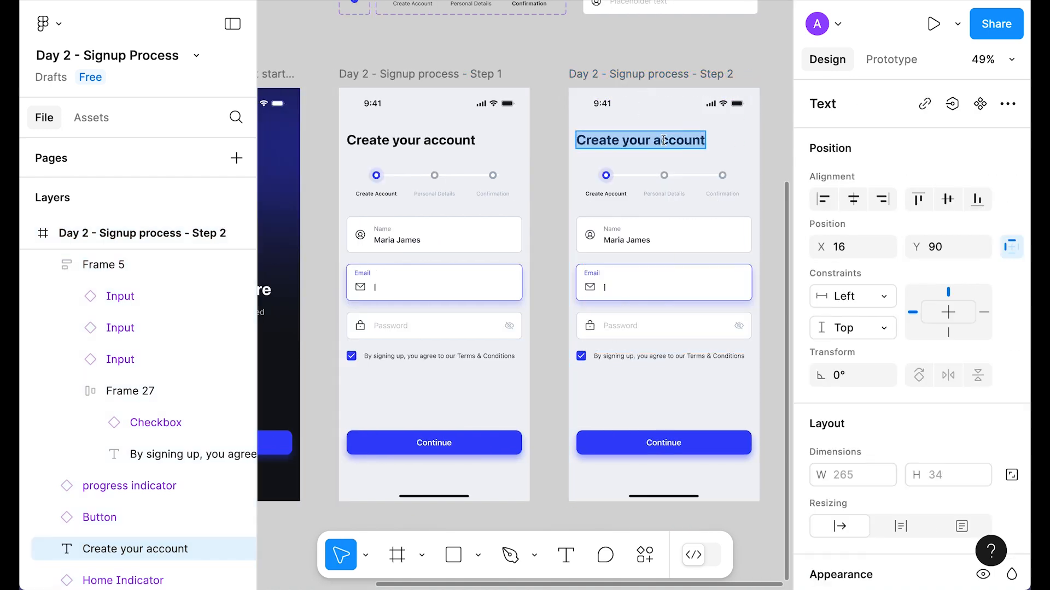
{"action": "type", "text": "Personal Details"}
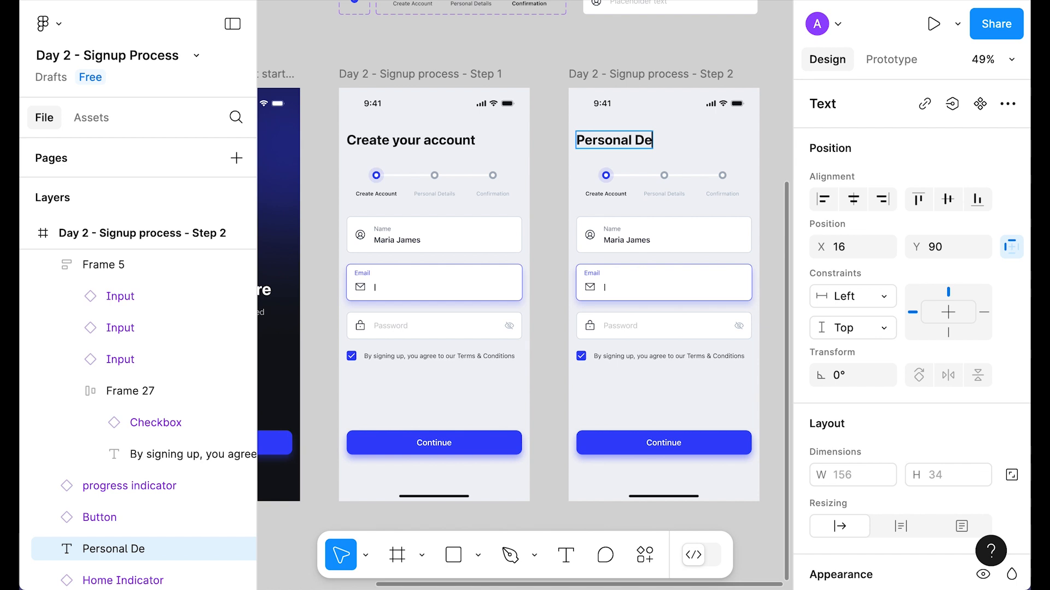
{"action": "key", "text": "Escape"}
{"action": "key", "text": "Escape"}
Step: Switch the Step 2 progress indicator to its second step, then select the form fields group
{"action": "scroll", "coordinate": [621, 176], "scroll_direction": "right", "scroll_amount": 3}
{"action": "left_click", "coordinate": [583, 179]}
{"action": "left_click", "coordinate": [918, 157]}
{"action": "left_click", "coordinate": [853, 181]}
{"action": "left_click", "coordinate": [738, 227]}
{"action": "scroll", "coordinate": [721, 192], "scroll_direction": "up", "scroll_amount": 3}
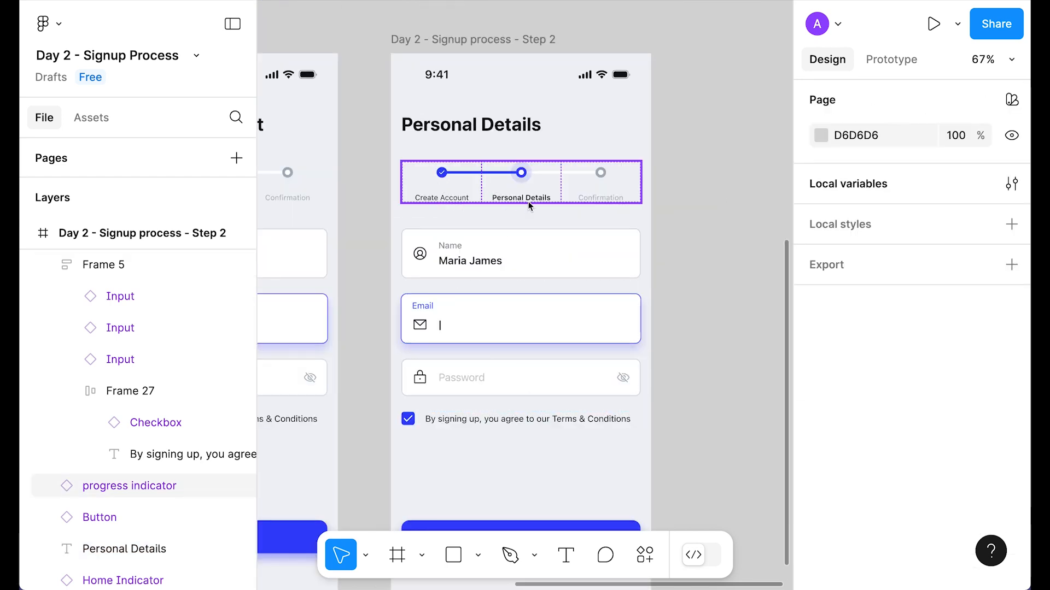
{"action": "scroll", "coordinate": [690, 166], "scroll_direction": "up", "scroll_amount": 2}
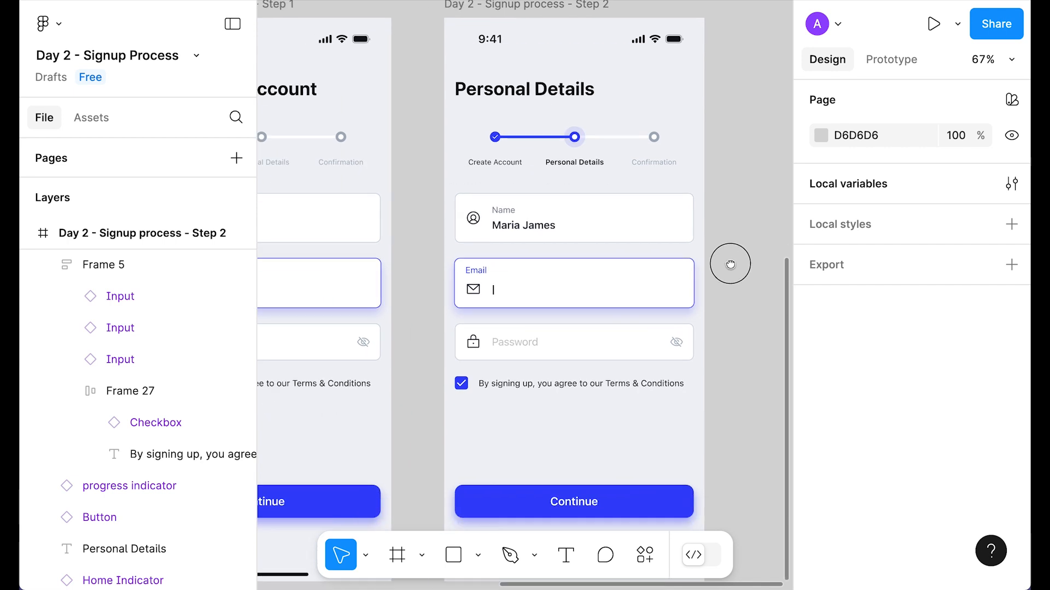
{"action": "left_click", "coordinate": [529, 263]}
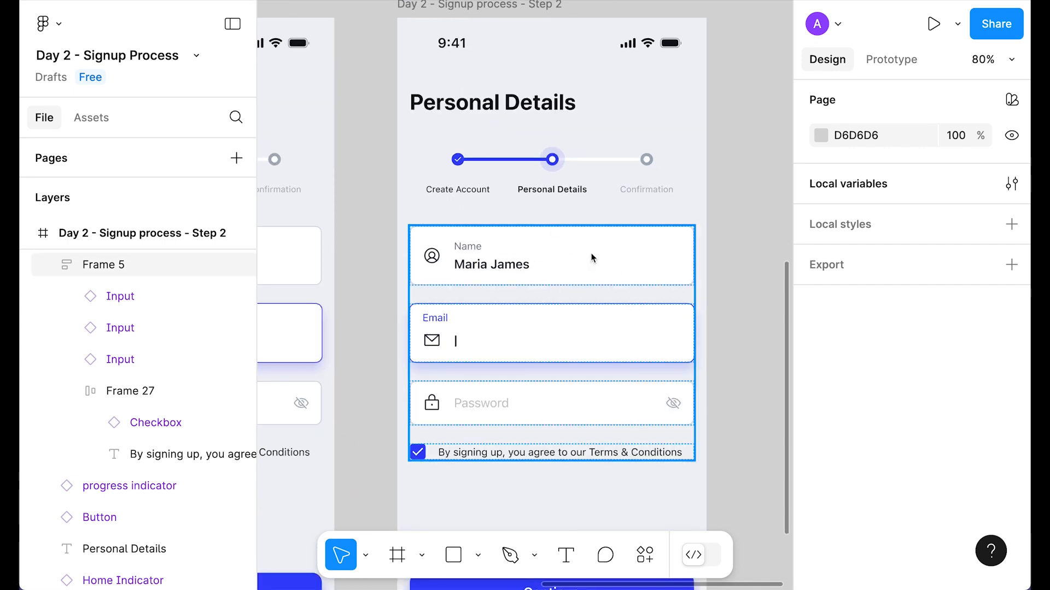
{"action": "left_click", "coordinate": [534, 269]}
Step: Add a 112-high frame to the form and round it into a circle with corner radius 99
{"action": "key", "text": "f"}
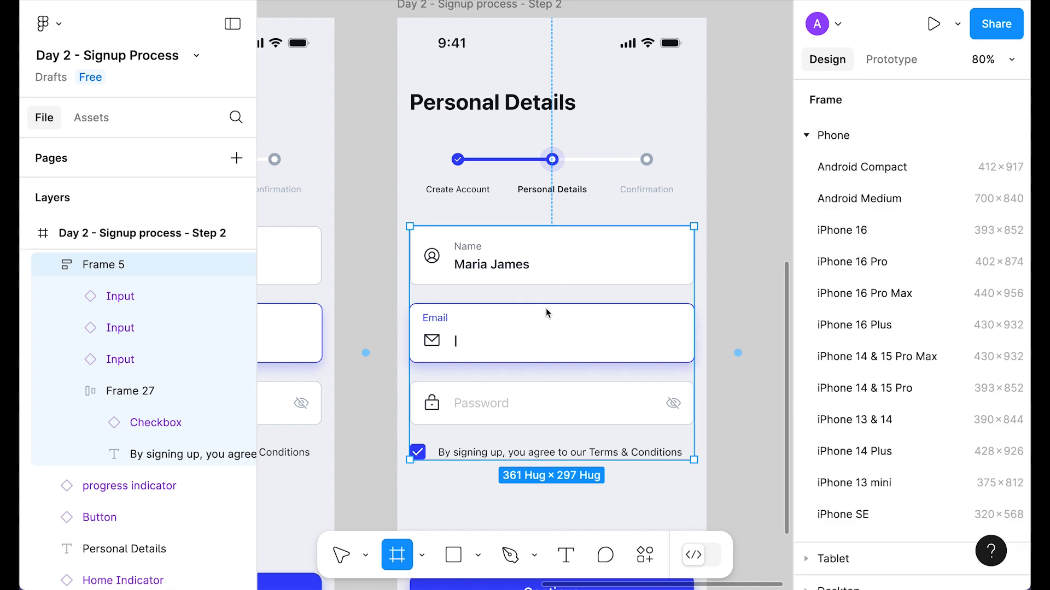
{"action": "left_click", "coordinate": [546, 303]}
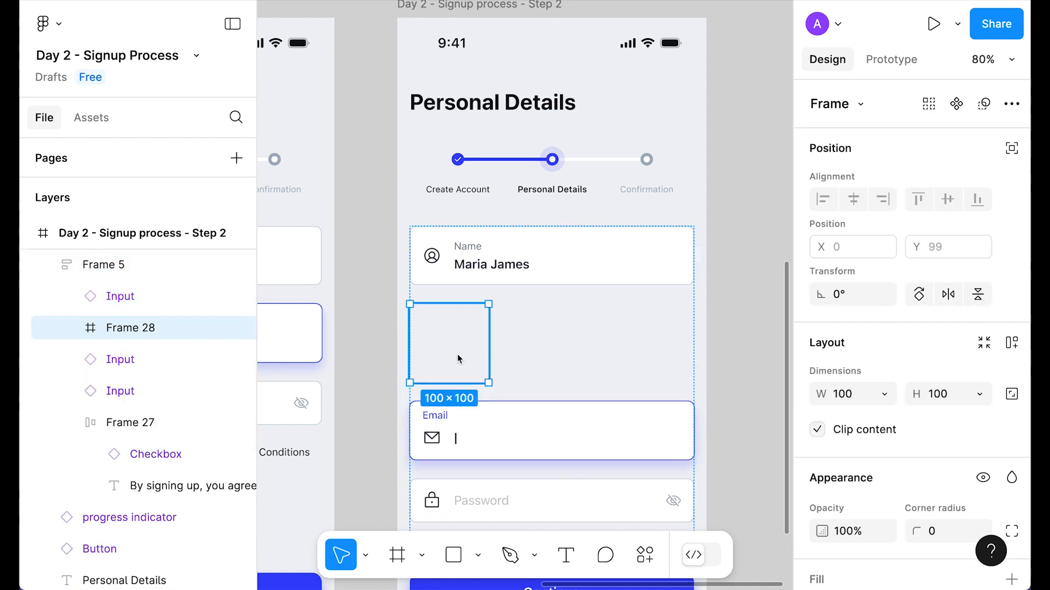
{"action": "left_click_drag", "start_coordinate": [458, 353], "coordinate": [458, 254]}
{"action": "scroll", "coordinate": [875, 309], "scroll_direction": "down", "scroll_amount": 2}
{"action": "left_click", "coordinate": [951, 314]}
{"action": "type", "text": "11"}
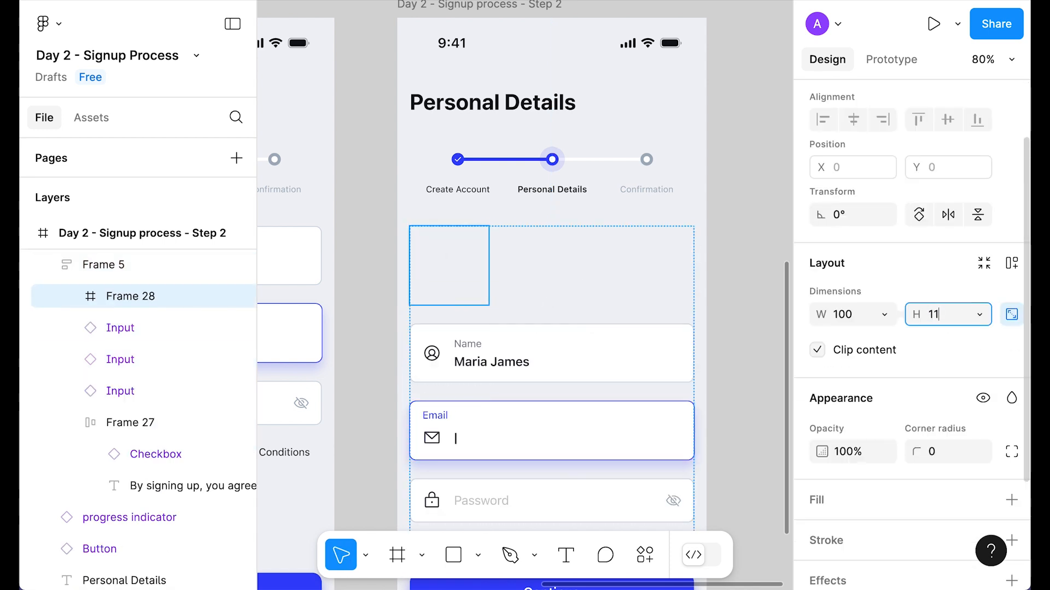
{"action": "type", "text": "2"}
{"action": "key", "text": "Return"}
{"action": "scroll", "coordinate": [951, 313], "scroll_direction": "down", "scroll_amount": 3}
{"action": "left_click", "coordinate": [947, 312]}
{"action": "type", "text": "99"}
{"action": "key", "text": "Return"}
Step: Fill the circle with Neutral/100 and give it a 4 px Neutral/white stroke
{"action": "left_click", "coordinate": [984, 358]}
{"action": "left_click", "coordinate": [618, 394]}
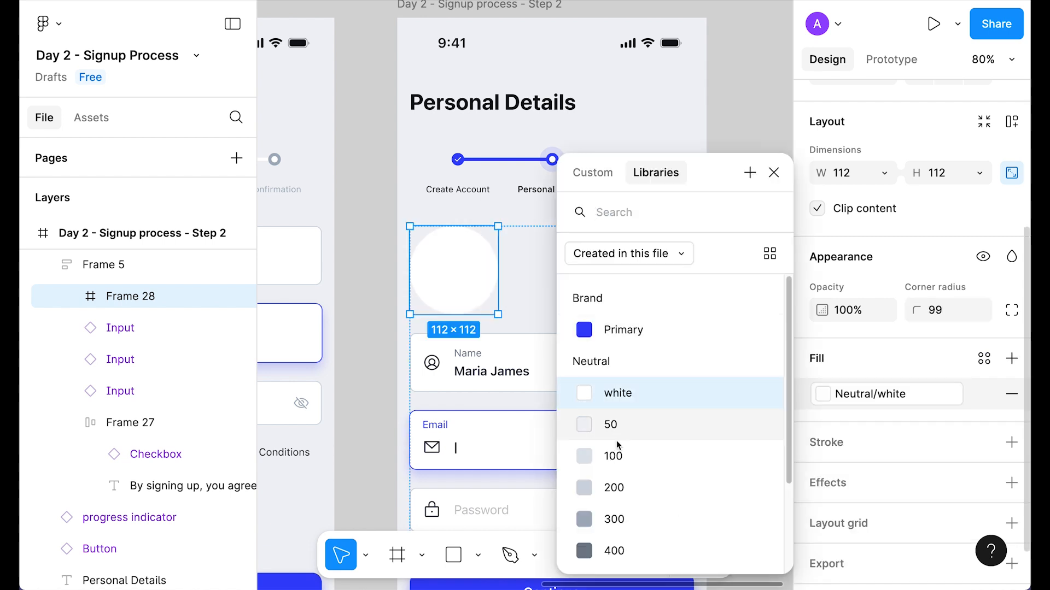
{"action": "left_click", "coordinate": [655, 456]}
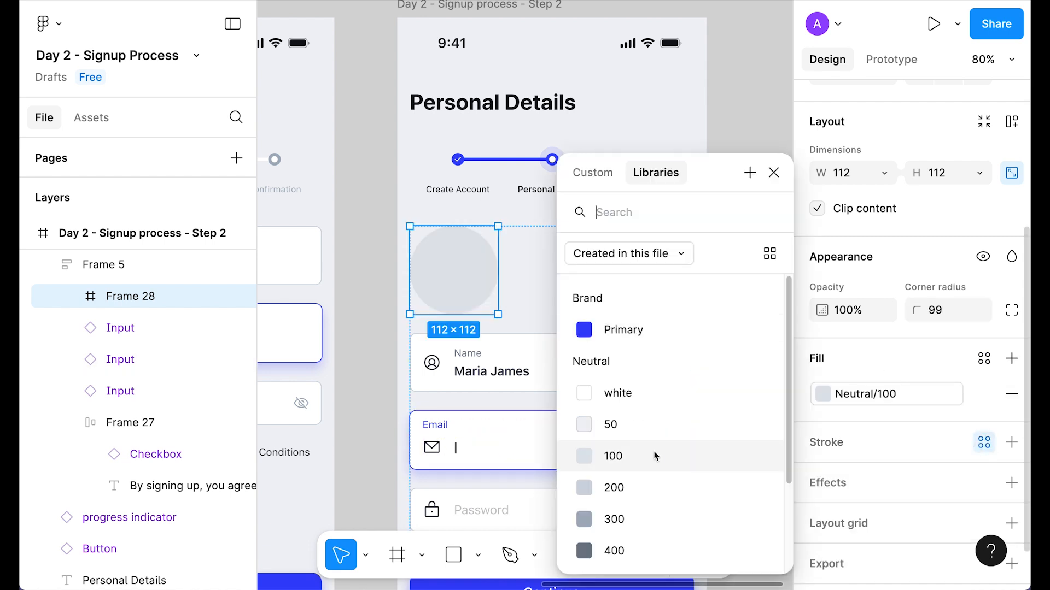
{"action": "left_click", "coordinate": [618, 392]}
{"action": "scroll", "coordinate": [914, 379], "scroll_direction": "down", "scroll_amount": 3}
{"action": "left_click", "coordinate": [929, 405]}
{"action": "type", "text": "4"}
{"action": "key", "text": "Return"}
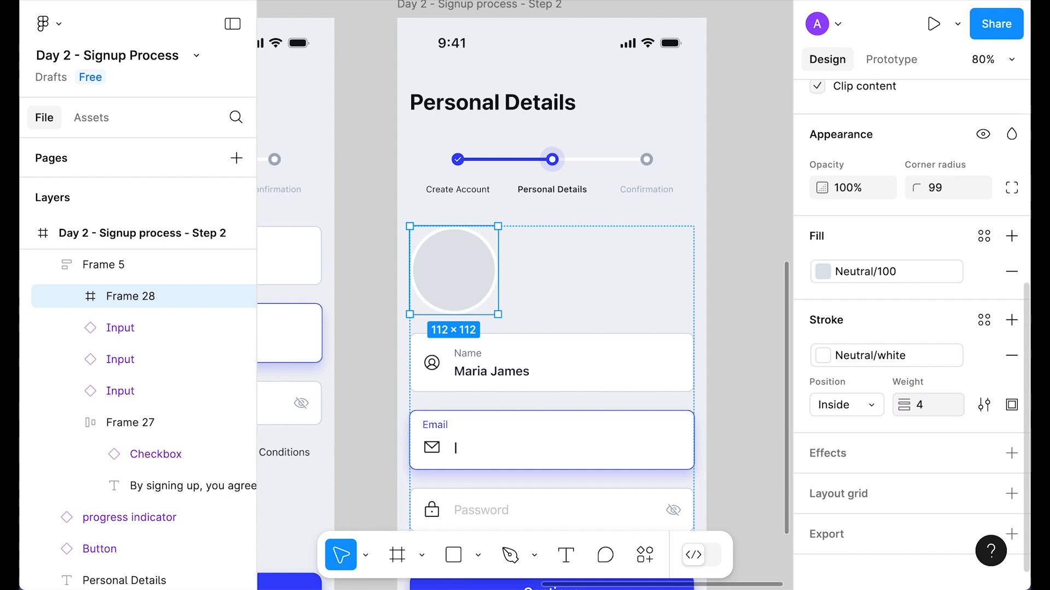
Step: Rename the circle frame layer to Avatar
{"action": "double_click", "coordinate": [130, 296]}
{"action": "type", "text": "Avatar"}
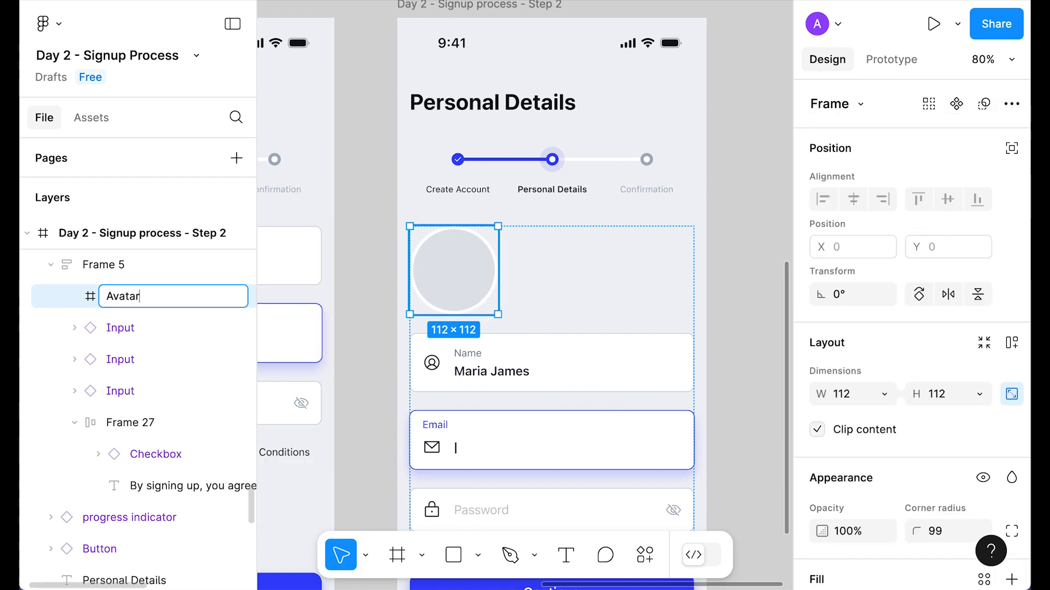
{"action": "key", "text": "Return"}
{"action": "scroll", "coordinate": [473, 323], "scroll_direction": "up", "scroll_amount": 5}
Step: Draw a 40 px circle inside the Avatar frame and nudge it down and right
{"action": "key", "text": "o"}
{"action": "left_click", "coordinate": [503, 348]}
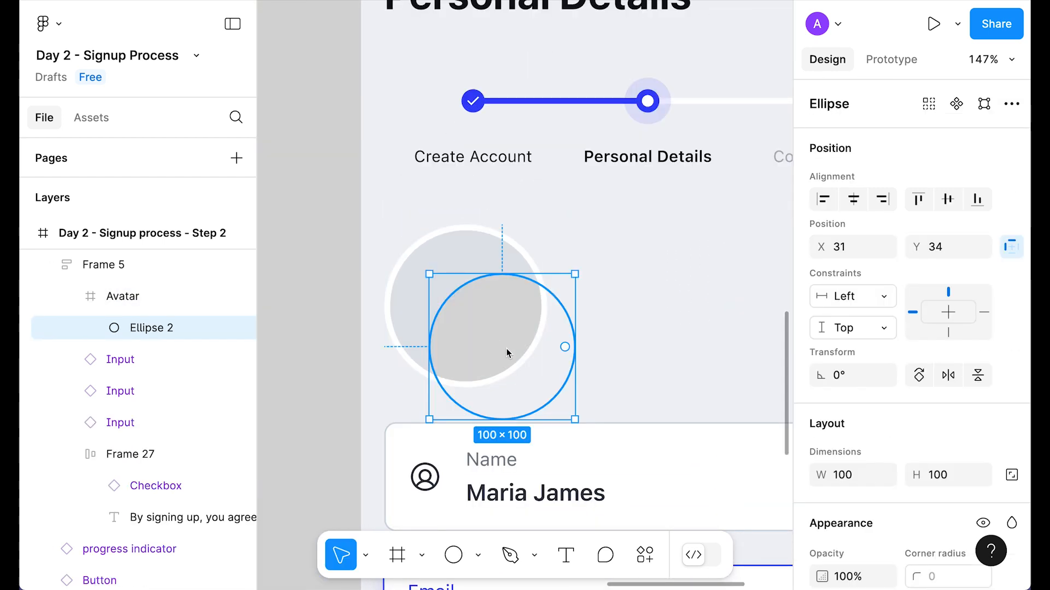
{"action": "scroll", "coordinate": [995, 317], "scroll_direction": "down", "scroll_amount": 2}
{"action": "left_click", "coordinate": [1011, 432]}
{"action": "left_click", "coordinate": [940, 432]}
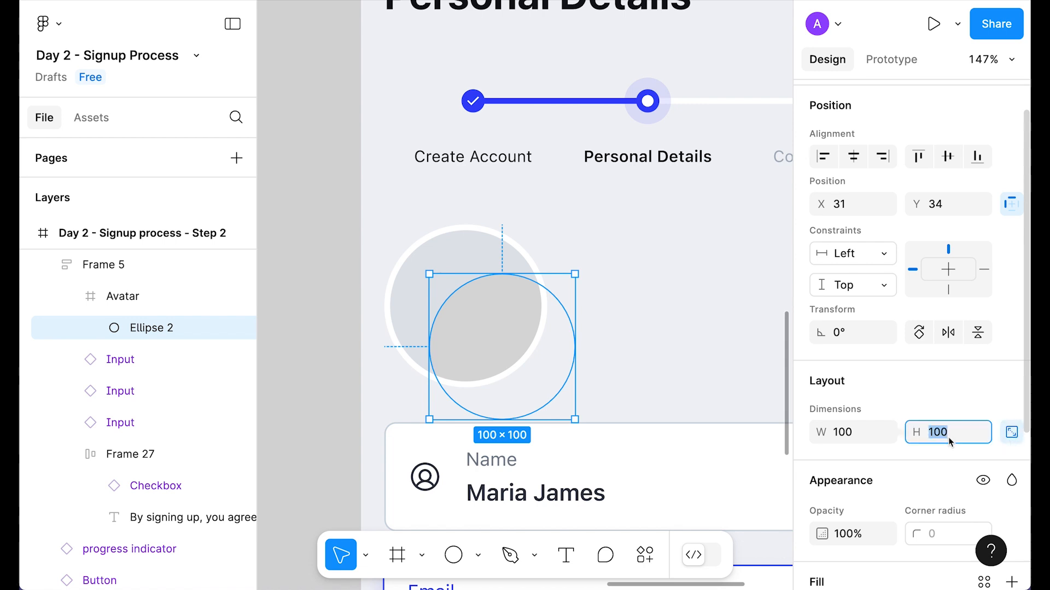
{"action": "type", "text": "40"}
{"action": "key", "text": "Return"}
{"action": "key", "text": "shift+Right"}
{"action": "key", "text": "shift+Right"}
{"action": "key", "text": "shift+Right"}
{"action": "key", "text": "shift+Down"}
{"action": "key", "text": "shift+Down"}
{"action": "key", "text": "shift+Down"}
{"action": "key", "text": "shift+Down"}
{"action": "key", "text": "shift+Down"}
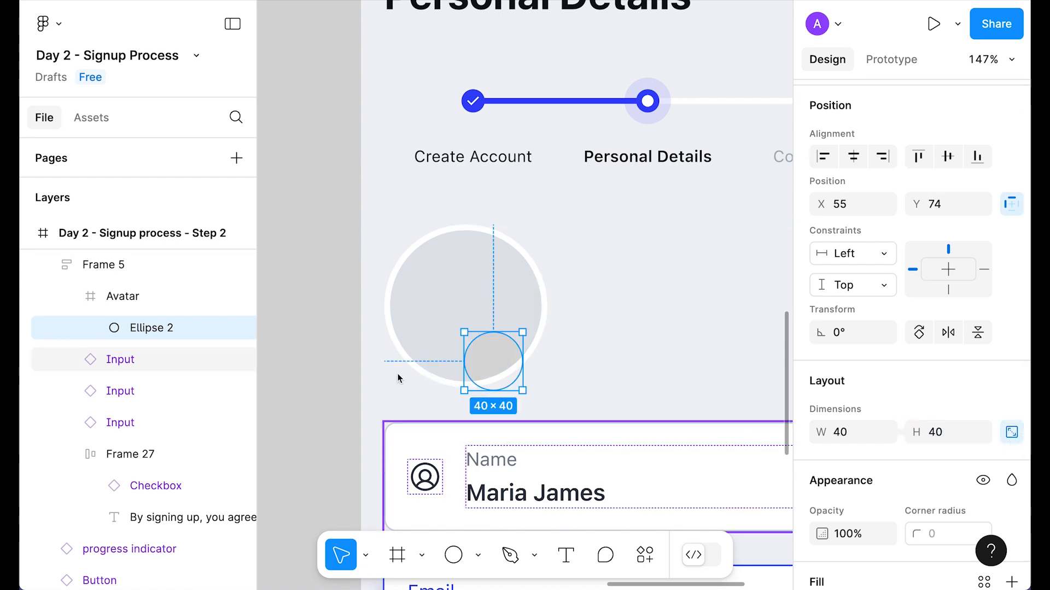
Step: Turn off Avatar clipping, shrink the small circle to 32, and place it at the lower right edge
{"action": "left_click", "coordinate": [448, 298]}
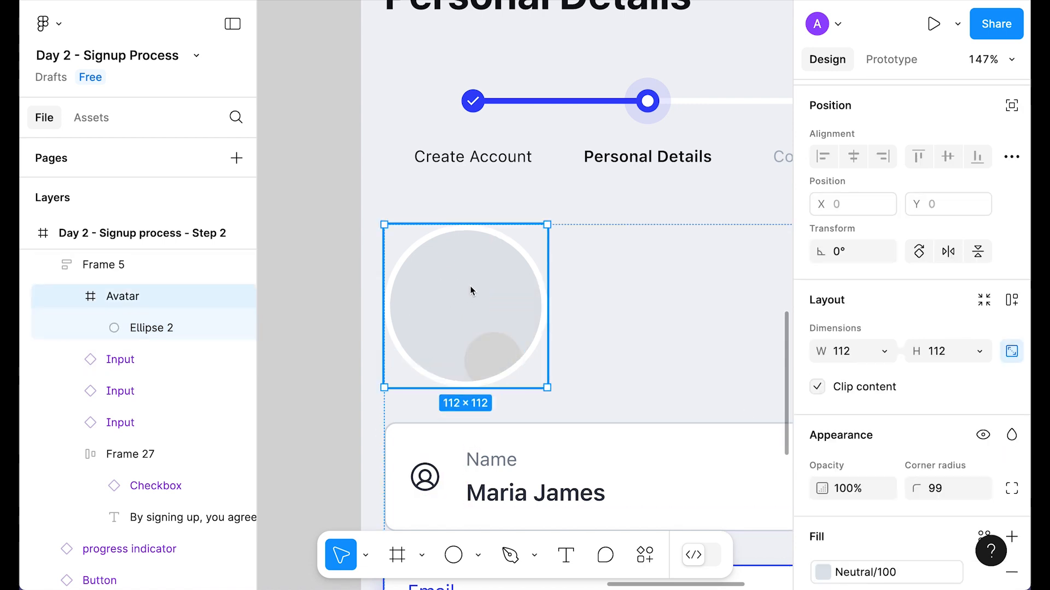
{"action": "left_click", "coordinate": [818, 387]}
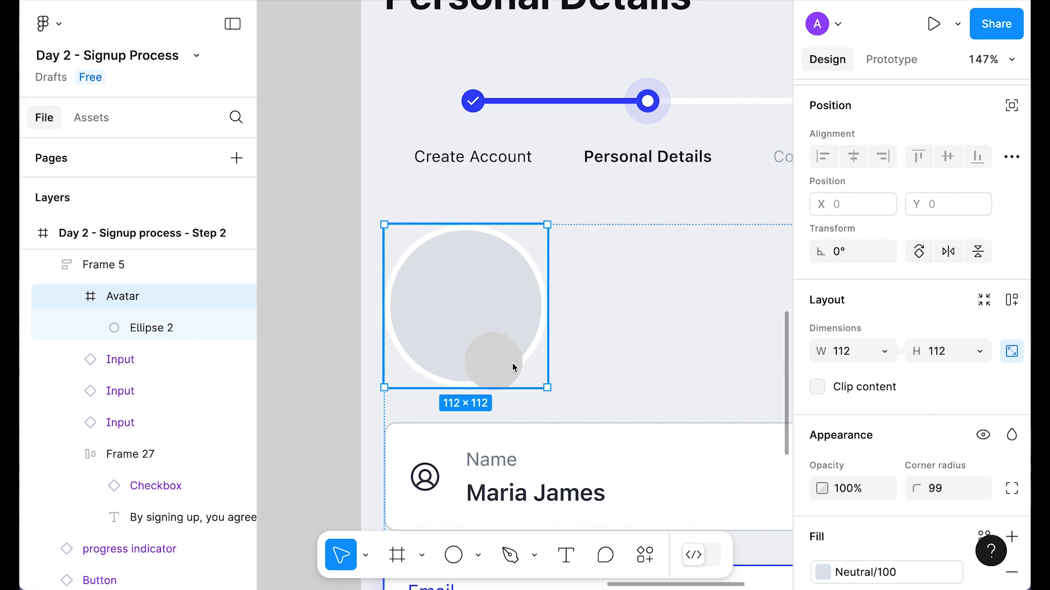
{"action": "left_click_drag", "start_coordinate": [493, 366], "coordinate": [514, 368]}
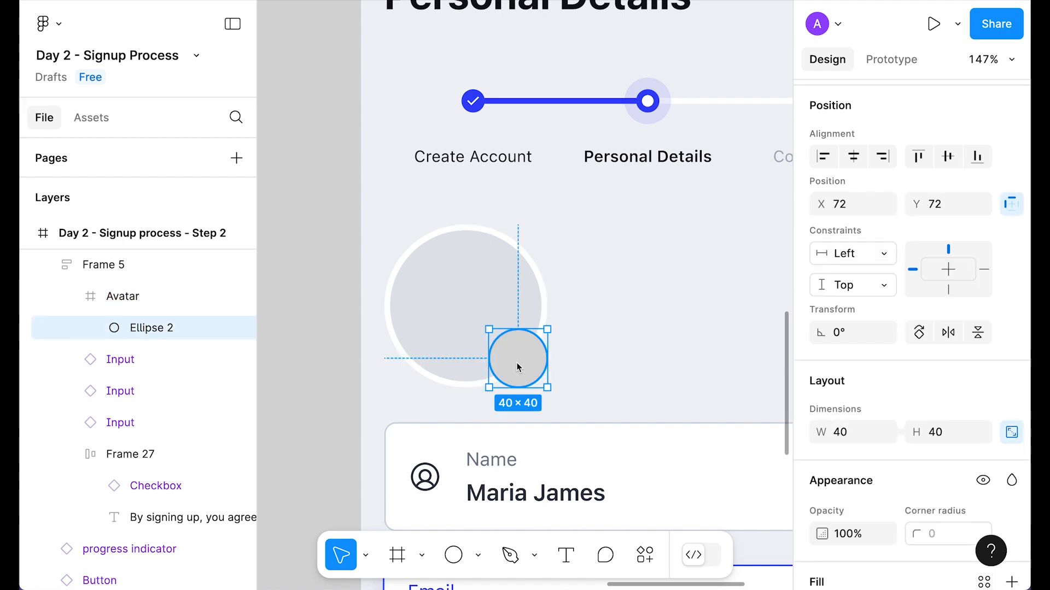
{"action": "left_click", "coordinate": [936, 432]}
{"action": "type", "text": "32"}
{"action": "key", "text": "Return"}
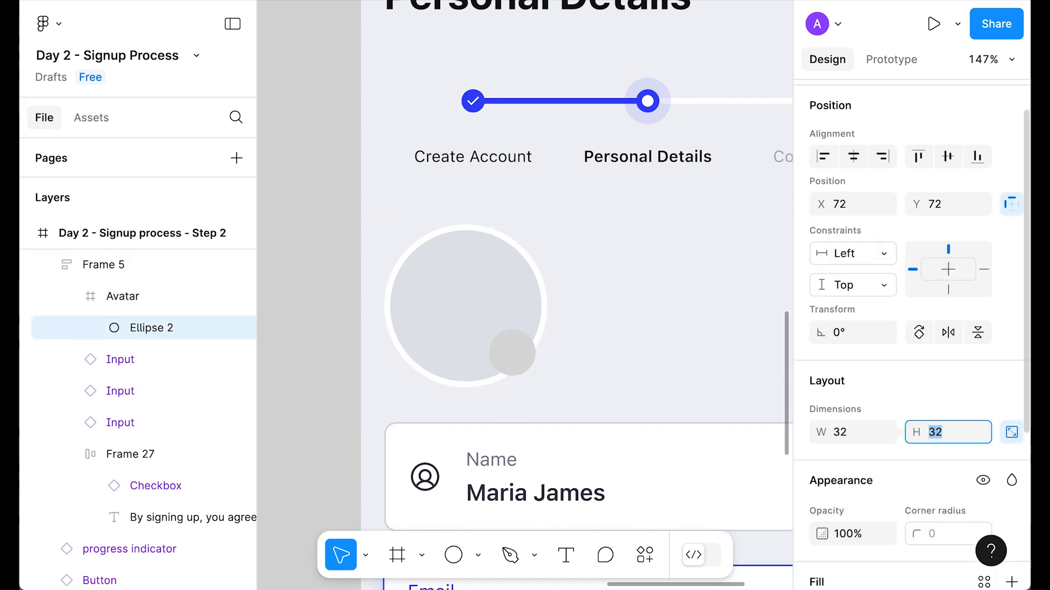
{"action": "left_click_drag", "start_coordinate": [506, 351], "coordinate": [516, 363]}
Step: Fill the small circle with Brand/Primary and paste the Plus icon onto it
{"action": "scroll", "coordinate": [871, 380], "scroll_direction": "down", "scroll_amount": 3}
{"action": "left_click", "coordinate": [818, 481]}
{"action": "left_click", "coordinate": [662, 330]}
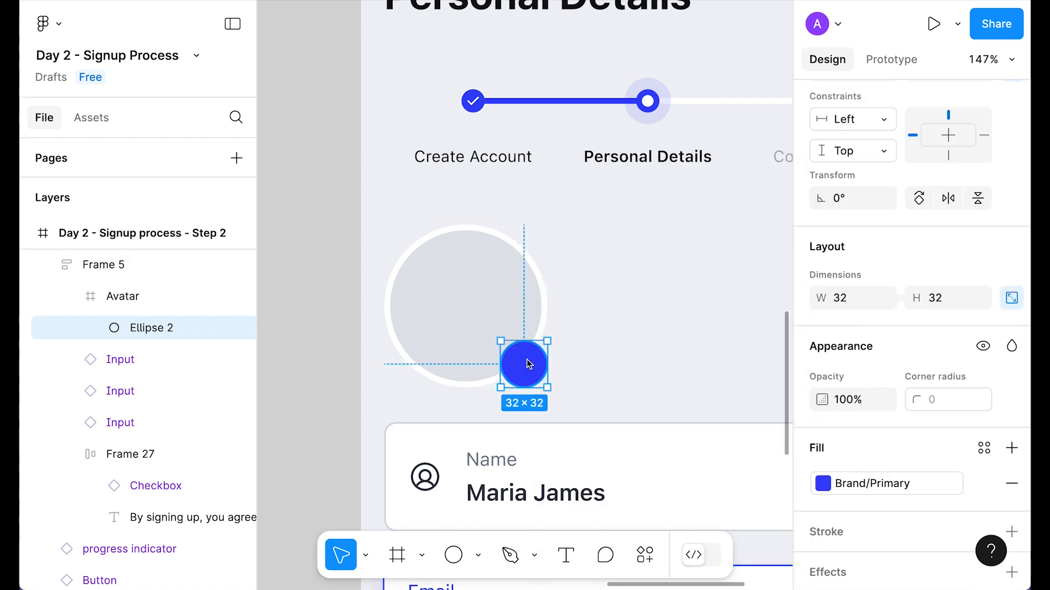
{"action": "key", "text": "ctrl+v"}
{"action": "left_click_drag", "start_coordinate": [407, 243], "coordinate": [524, 364]}
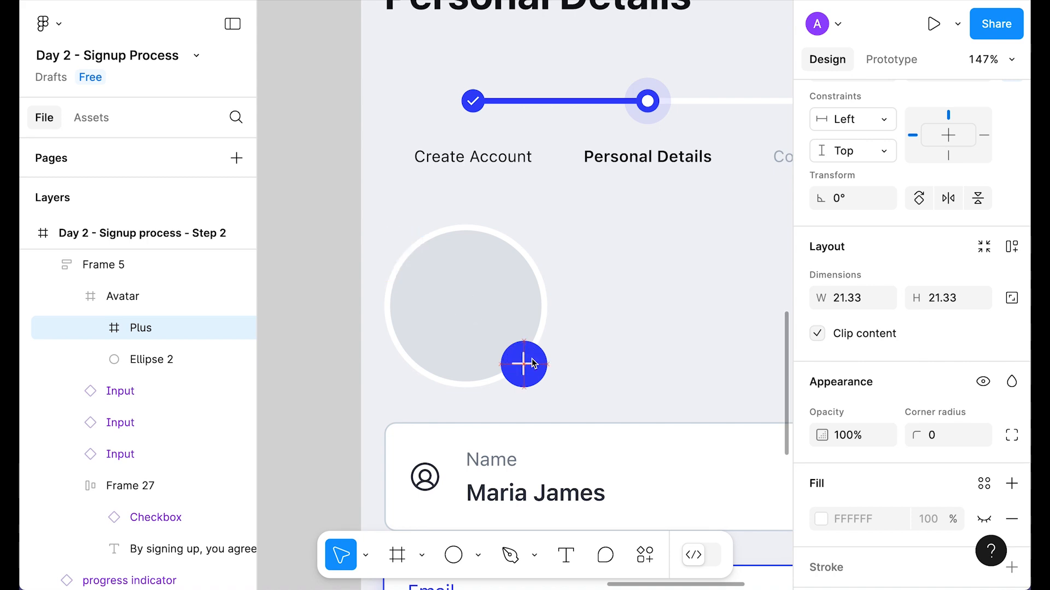
Step: Wrap the avatar in an auto-layout frame that fills the form width, with the avatar centred
{"action": "left_click", "coordinate": [693, 322]}
{"action": "left_click", "coordinate": [480, 289]}
{"action": "left_click", "coordinate": [480, 289]}
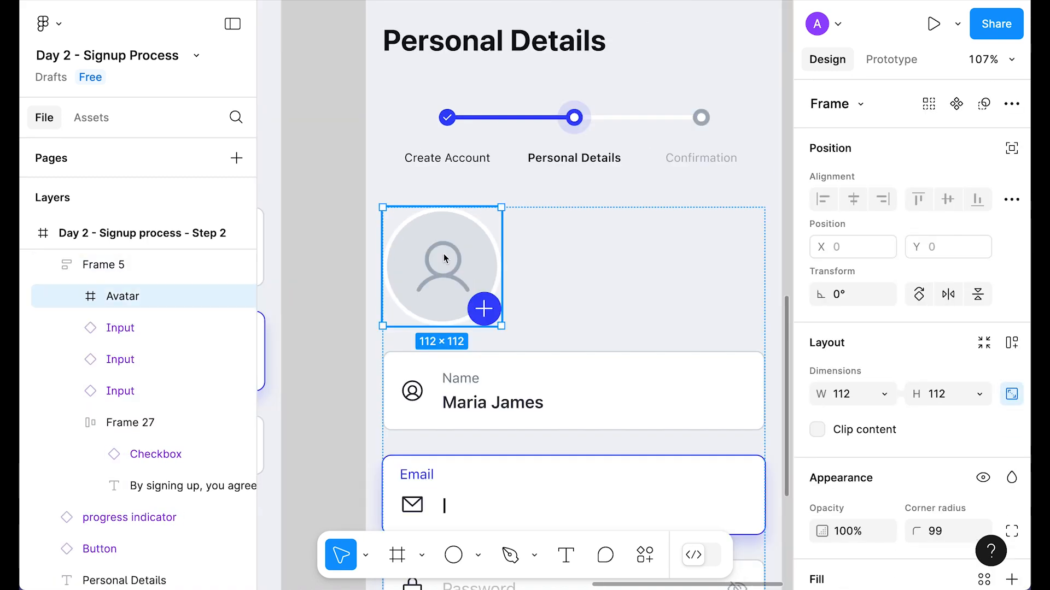
{"action": "right_click", "coordinate": [444, 255]}
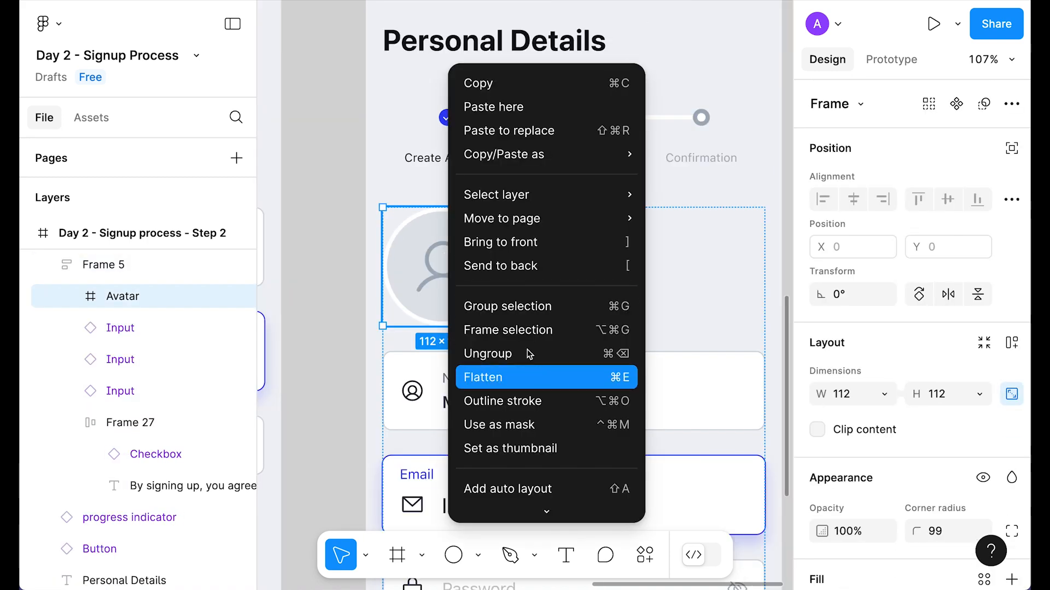
{"action": "left_click", "coordinate": [540, 331]}
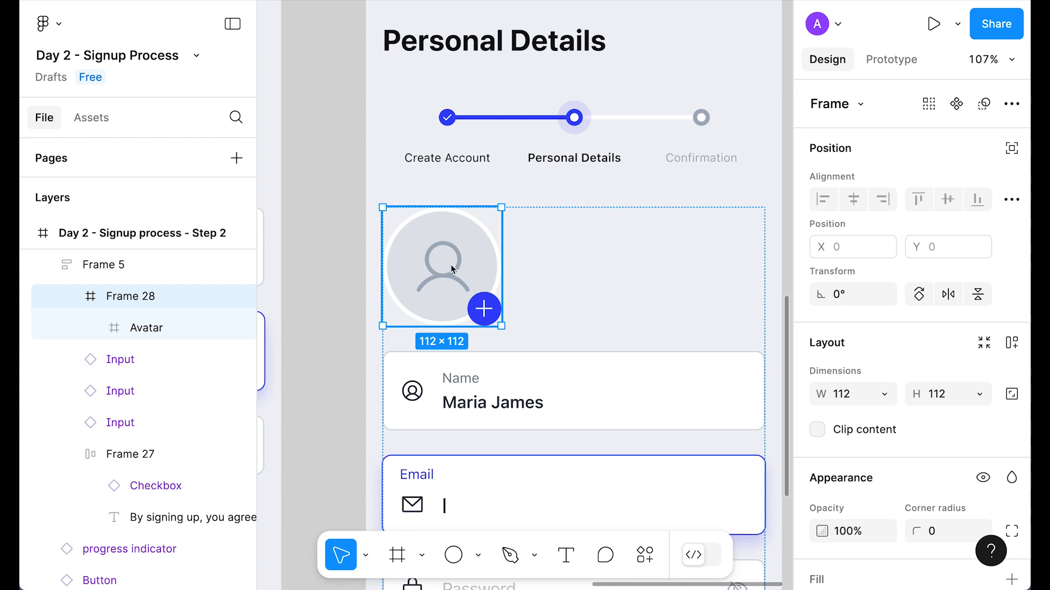
{"action": "key", "text": "shift+a"}
{"action": "left_click", "coordinate": [884, 394]}
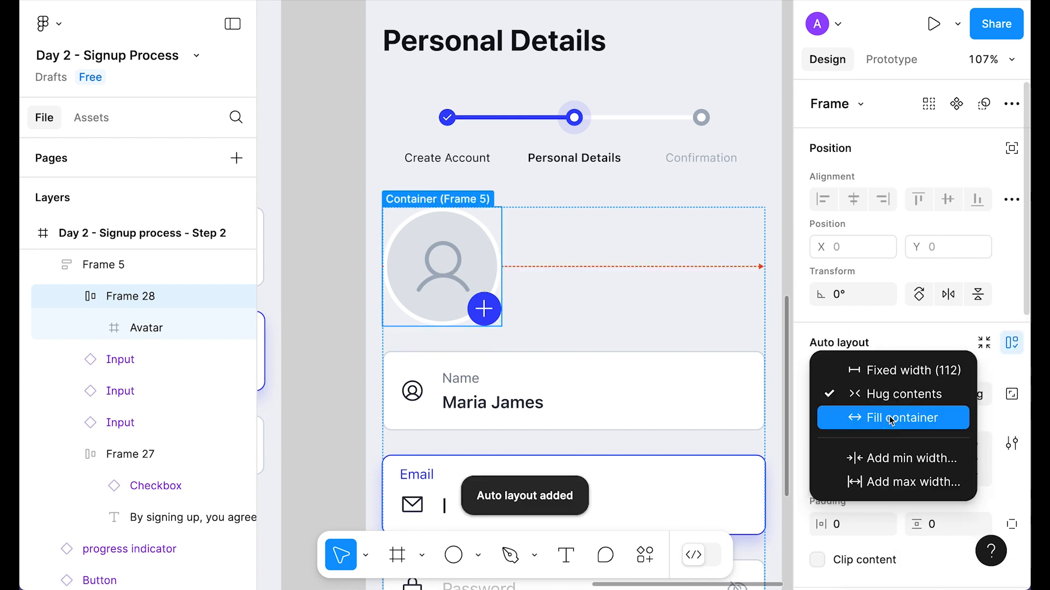
{"action": "left_click", "coordinate": [891, 419]}
{"action": "left_click", "coordinate": [949, 462]}
{"action": "left_click", "coordinate": [346, 276]}
{"action": "scroll", "coordinate": [346, 275], "scroll_direction": "down", "scroll_amount": 3}
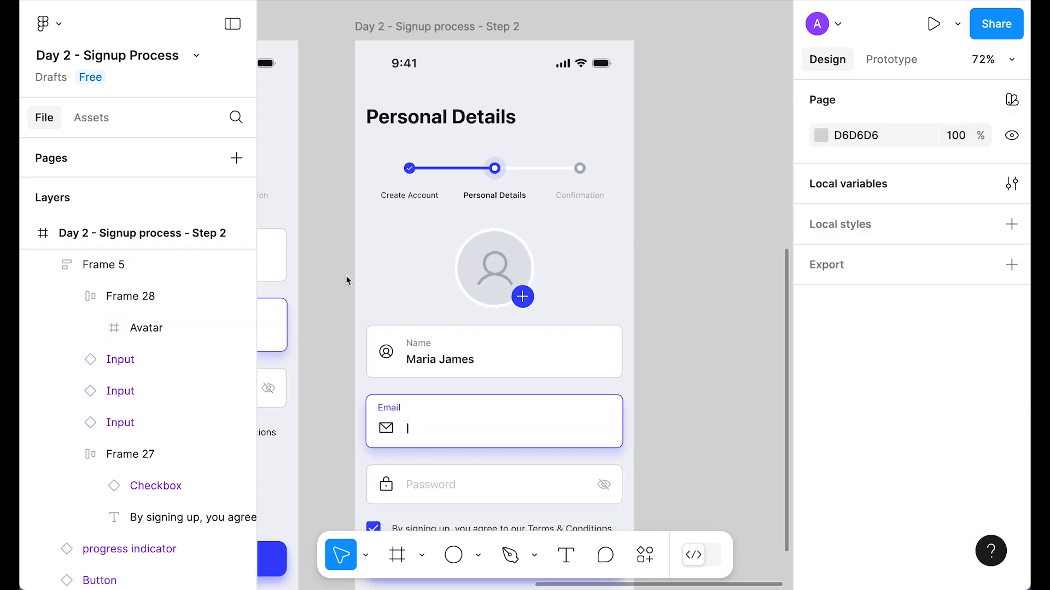
{"action": "scroll", "coordinate": [619, 242], "scroll_direction": "down", "scroll_amount": 1}
{"action": "scroll", "coordinate": [507, 293], "scroll_direction": "up", "scroll_amount": 3}
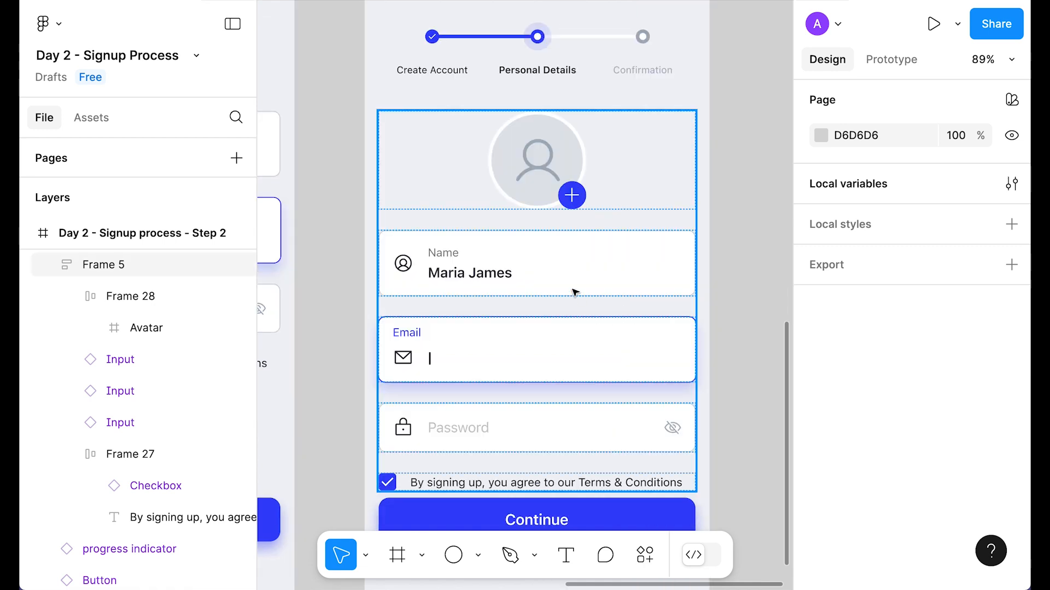
Step: Give the Name input a calendar icon and the placeholder 9 Feb 2025
{"action": "left_click", "coordinate": [491, 272]}
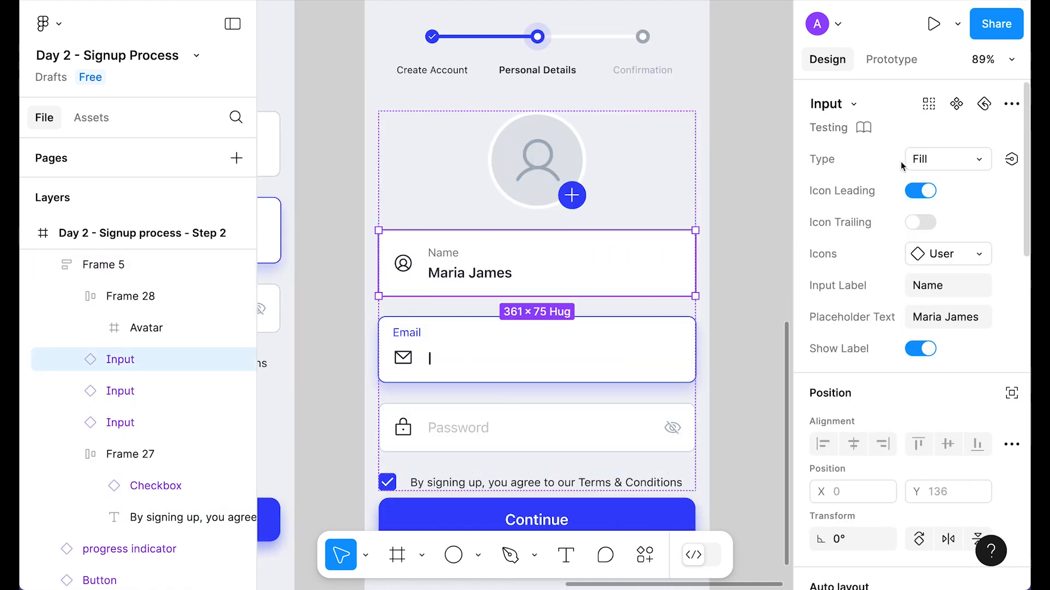
{"action": "left_click", "coordinate": [924, 158]}
{"action": "left_click", "coordinate": [968, 254]}
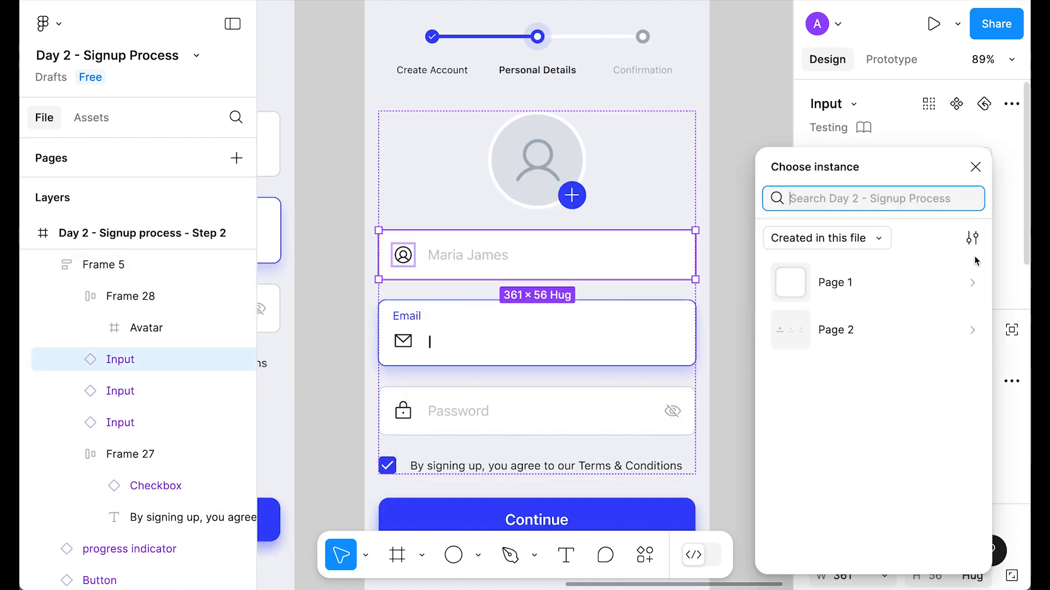
{"action": "left_click", "coordinate": [853, 304]}
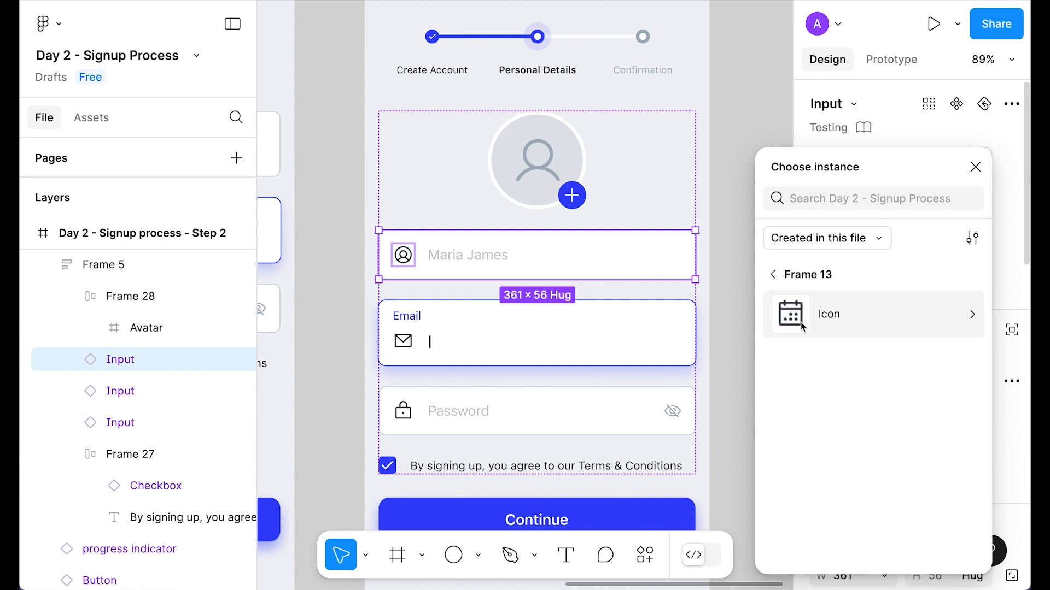
{"action": "left_click", "coordinate": [800, 322]}
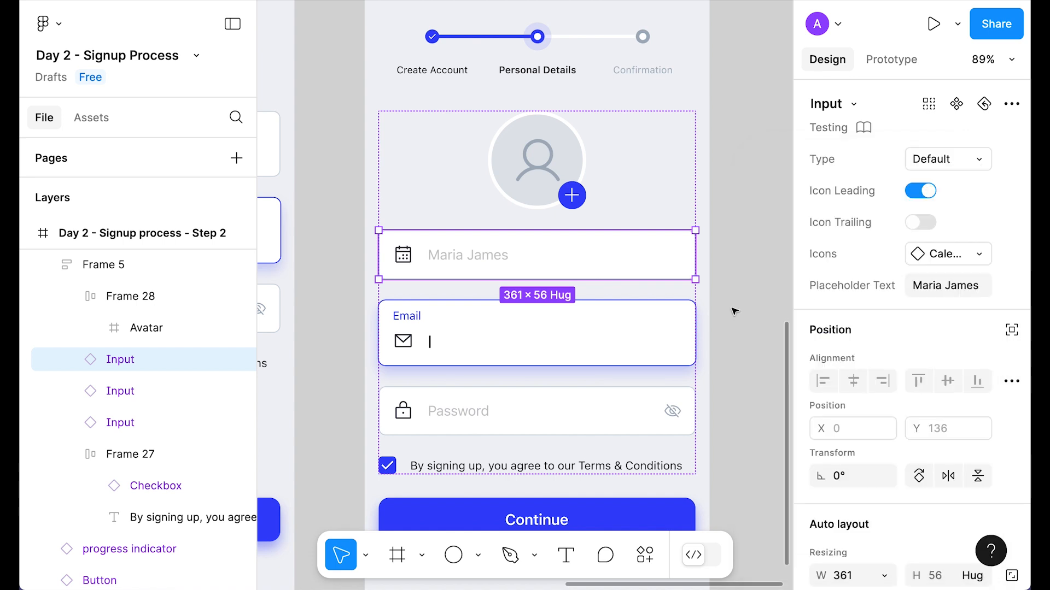
{"action": "left_click", "coordinate": [944, 282]}
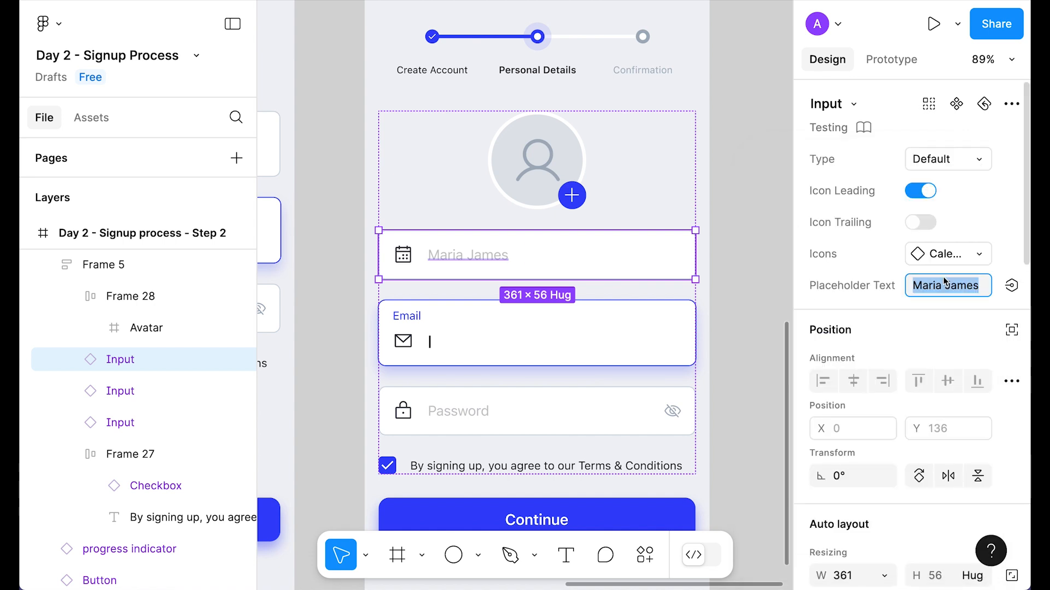
{"action": "type", "text": "9"}
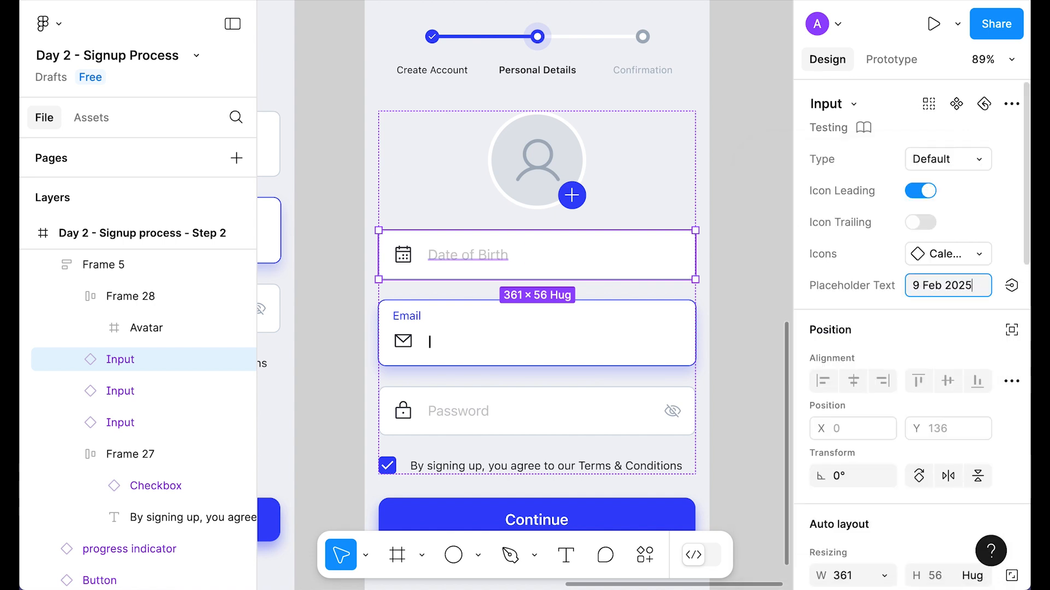
{"action": "key", "text": "Return"}
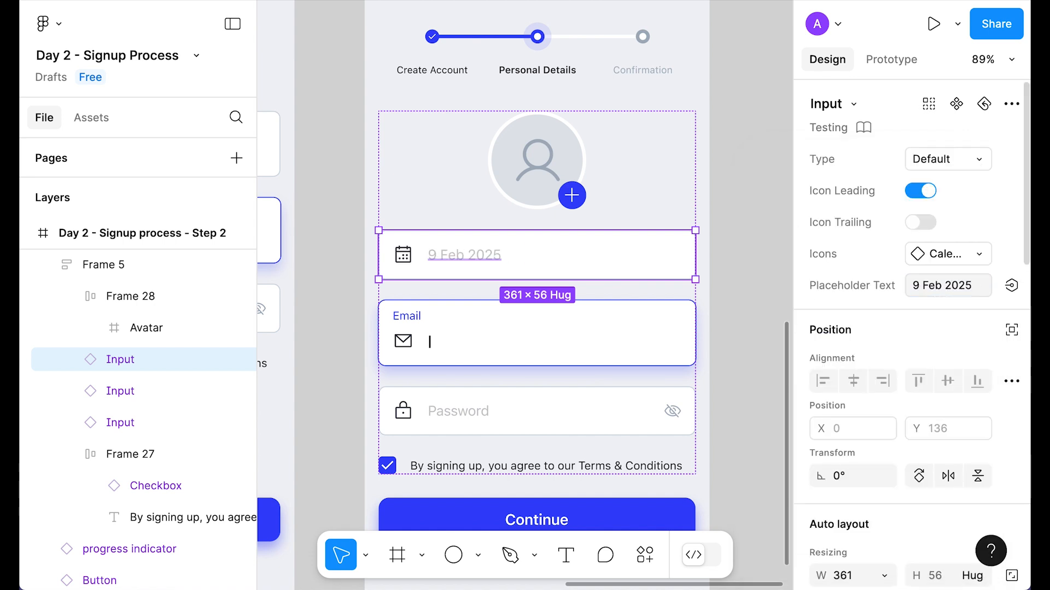
{"action": "key", "text": "Escape"}
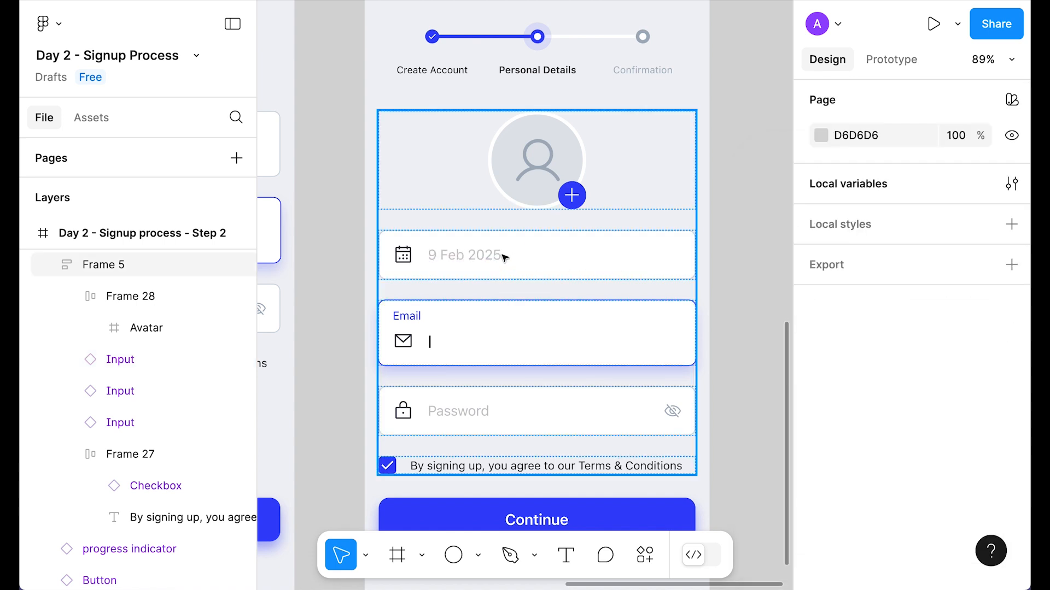
Step: Make the Email input Default type with a phone icon and placeholder 0092
{"action": "left_click", "coordinate": [496, 341]}
{"action": "left_click", "coordinate": [496, 341]}
{"action": "left_click", "coordinate": [937, 157]}
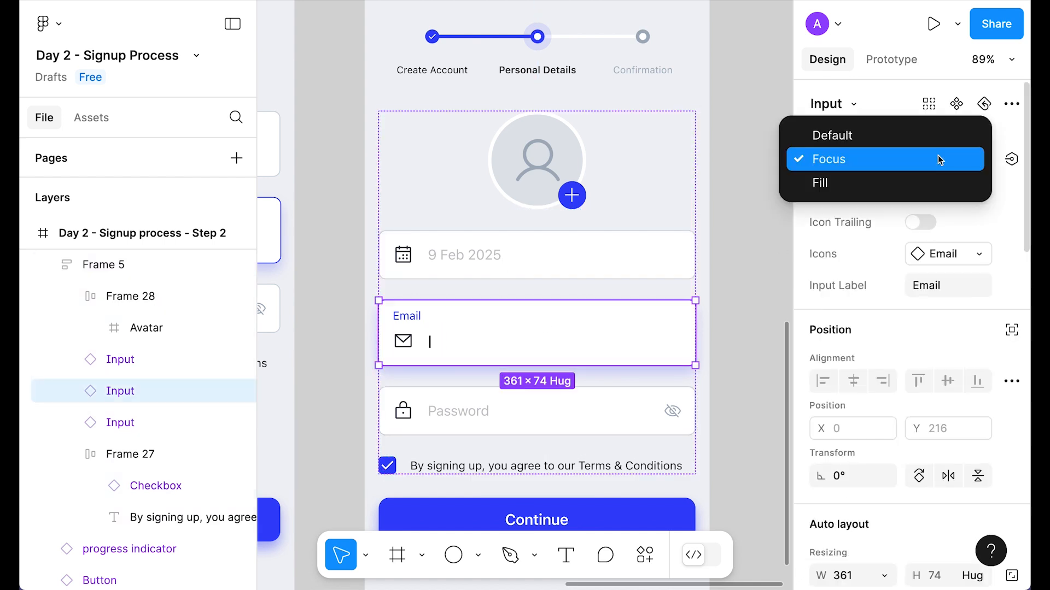
{"action": "left_click", "coordinate": [870, 136]}
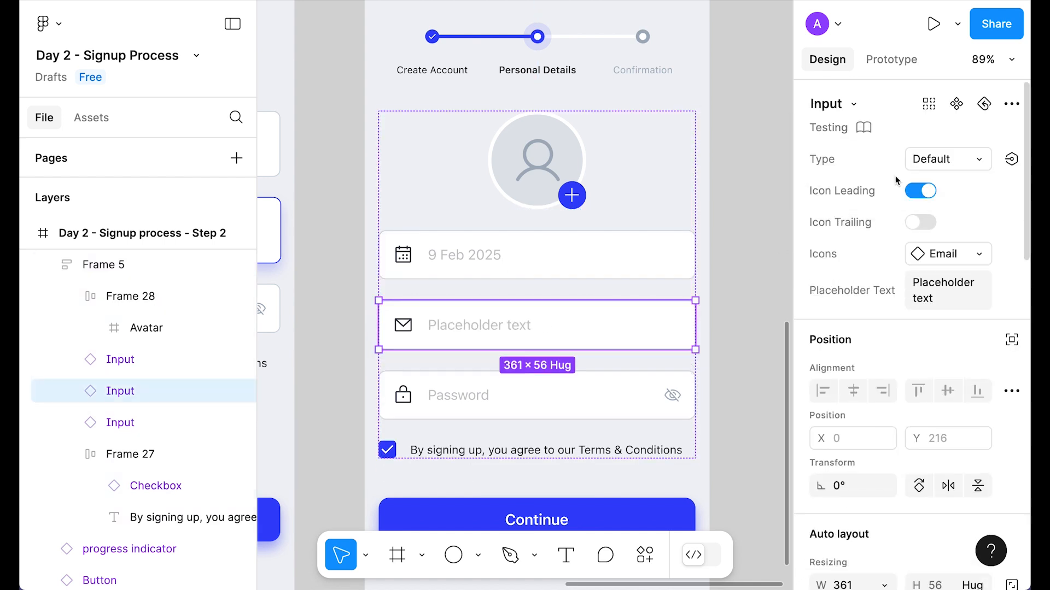
{"action": "left_click", "coordinate": [982, 255]}
{"action": "left_click", "coordinate": [840, 378]}
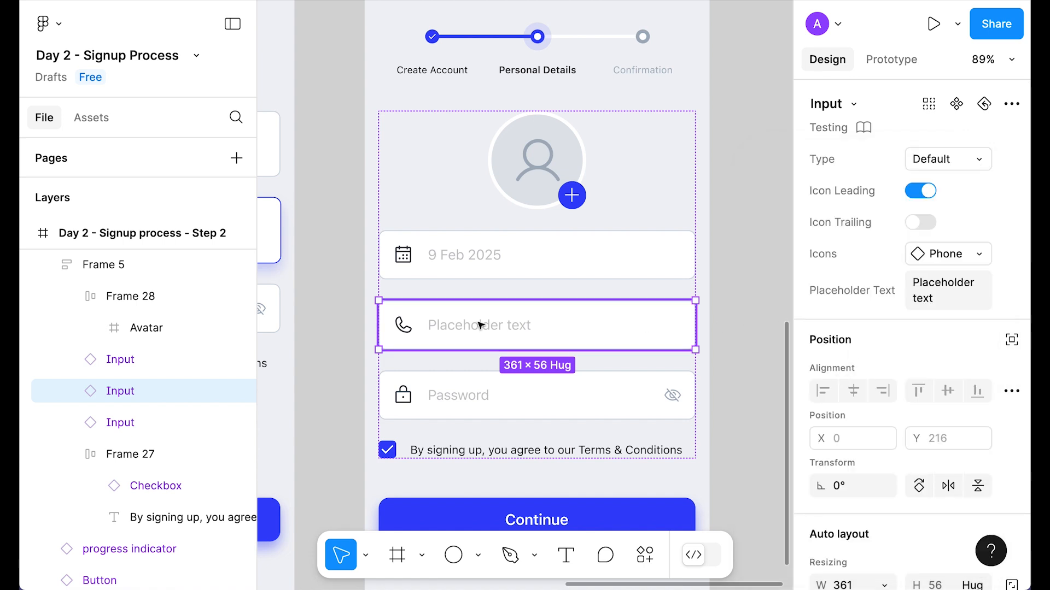
{"action": "left_click", "coordinate": [914, 295]}
{"action": "type", "text": "00"}
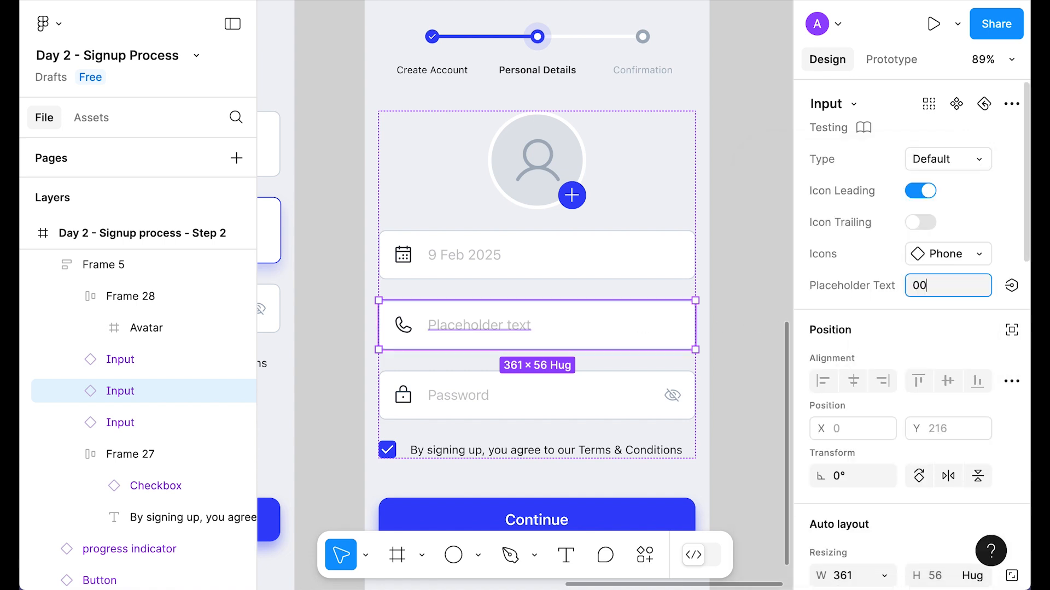
{"action": "type", "text": "92"}
{"action": "key", "text": "Return"}
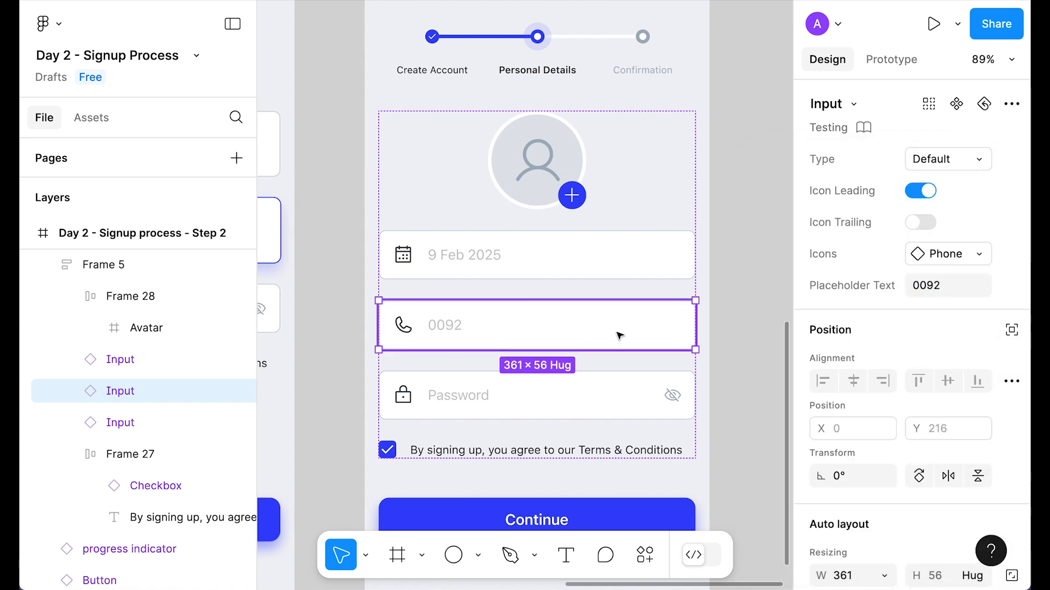
{"action": "left_click", "coordinate": [478, 415], "text": "shift"}
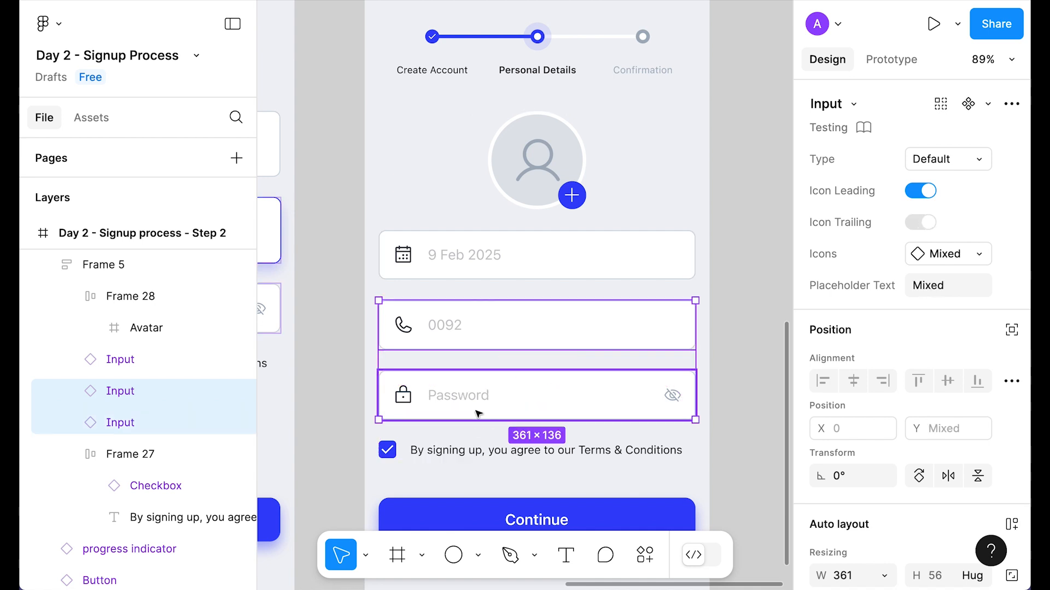
Step: Put the phone and Password inputs side by side in auto layout, with the 0092 field hugging its contents
{"action": "key", "text": "shift+a"}
{"action": "left_click", "coordinate": [855, 443]}
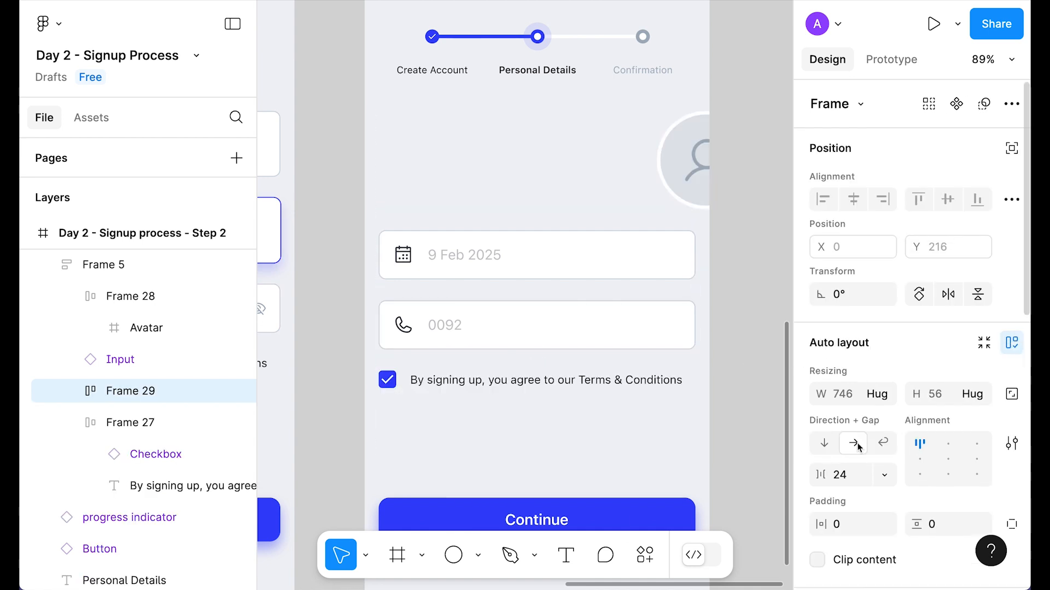
{"action": "double_click", "coordinate": [613, 322]}
{"action": "scroll", "coordinate": [899, 444], "scroll_direction": "down", "scroll_amount": 2}
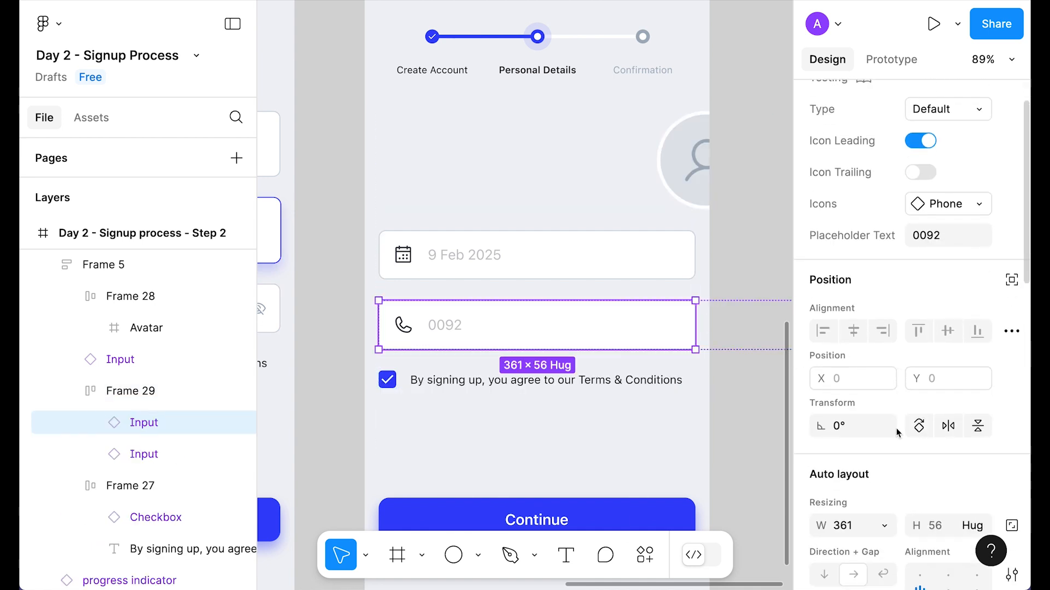
{"action": "left_click", "coordinate": [886, 527]}
{"action": "left_click", "coordinate": [887, 501]}
{"action": "left_click", "coordinate": [454, 328]}
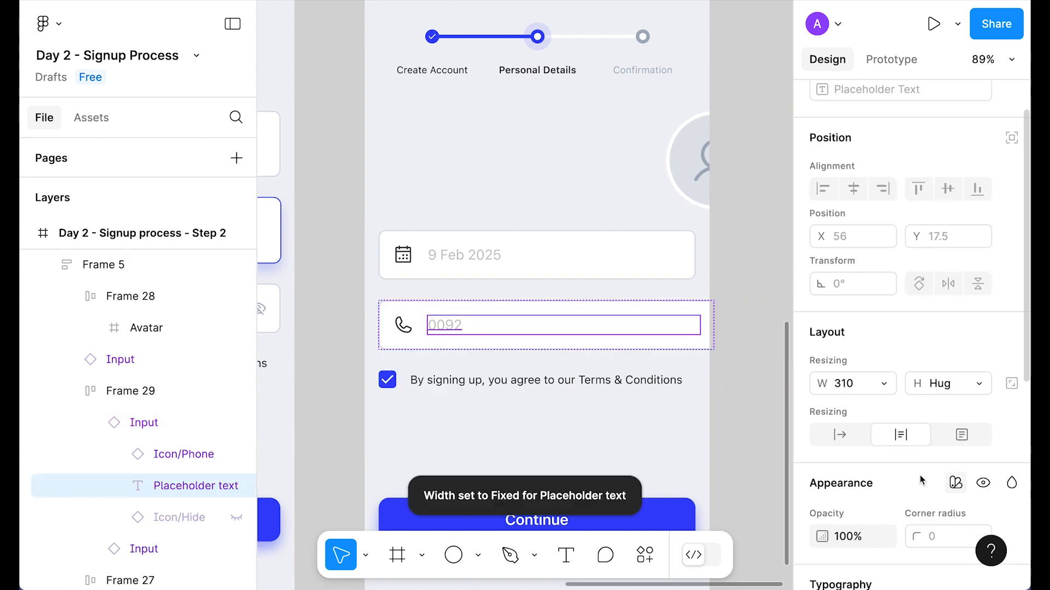
{"action": "scroll", "coordinate": [849, 453], "scroll_direction": "down", "scroll_amount": 1}
{"action": "left_click", "coordinate": [844, 418]}
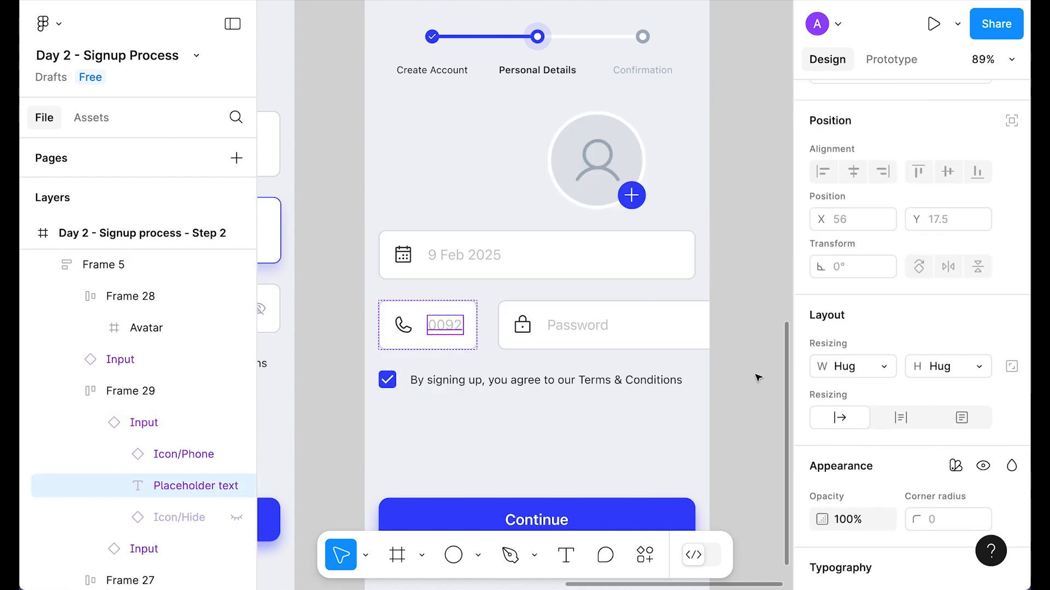
Step: Set 16 spacing between the two inputs and make the row fill the form width
{"action": "left_click", "coordinate": [749, 338]}
{"action": "left_click", "coordinate": [874, 476]}
{"action": "type", "text": "16"}
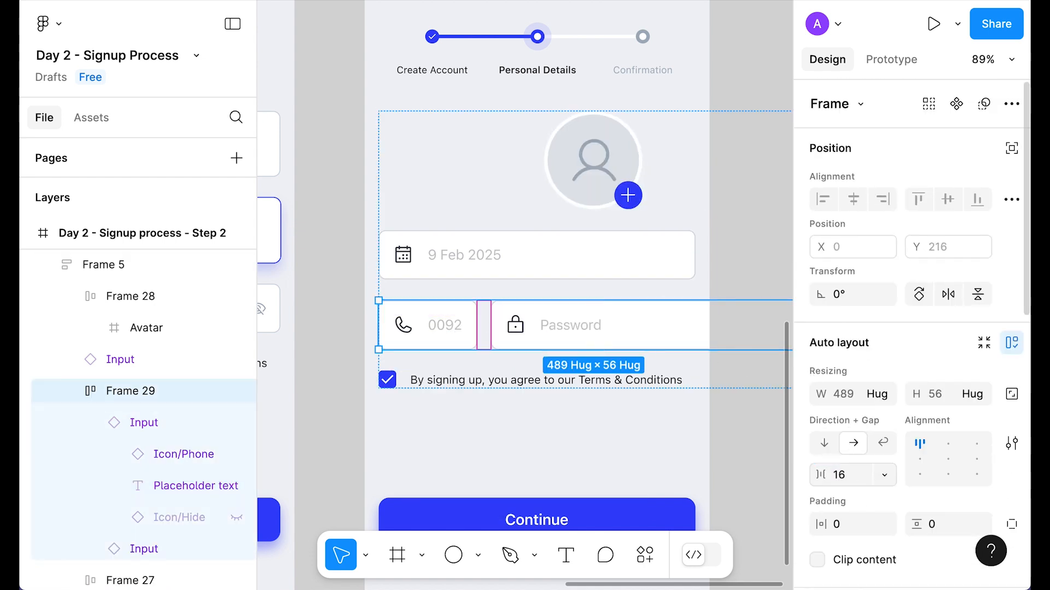
{"action": "left_click", "coordinate": [747, 403]}
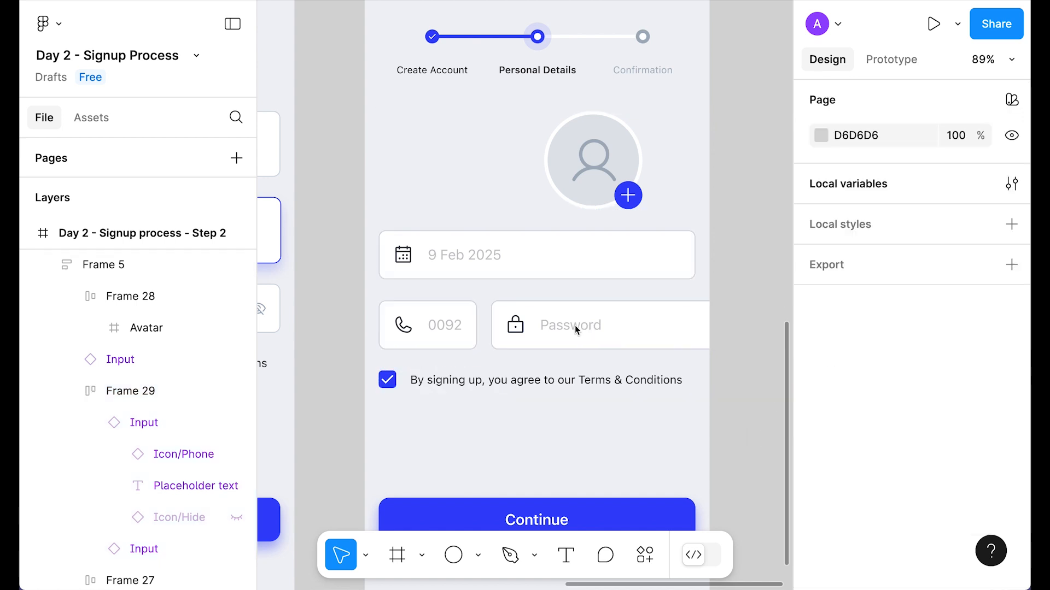
{"action": "left_click", "coordinate": [575, 327], "text": "super"}
{"action": "scroll", "coordinate": [853, 487], "scroll_direction": "down", "scroll_amount": 1}
{"action": "left_click", "coordinate": [882, 445]}
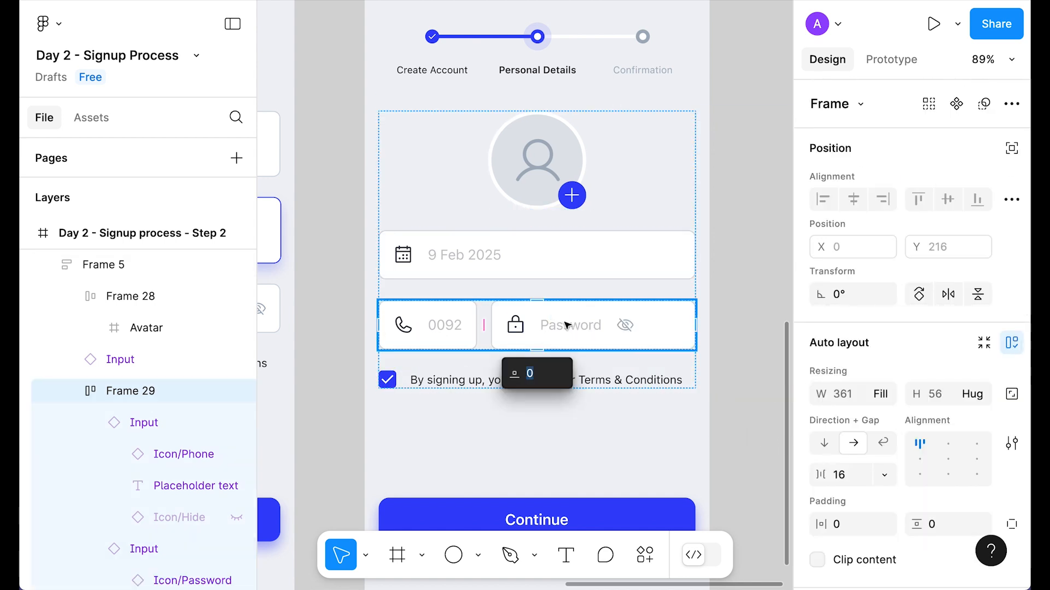
Step: Remove the eye and lock icons from the second input and set its placeholder to 1234 567 89
{"action": "left_click", "coordinate": [563, 325]}
{"action": "left_click", "coordinate": [921, 222]}
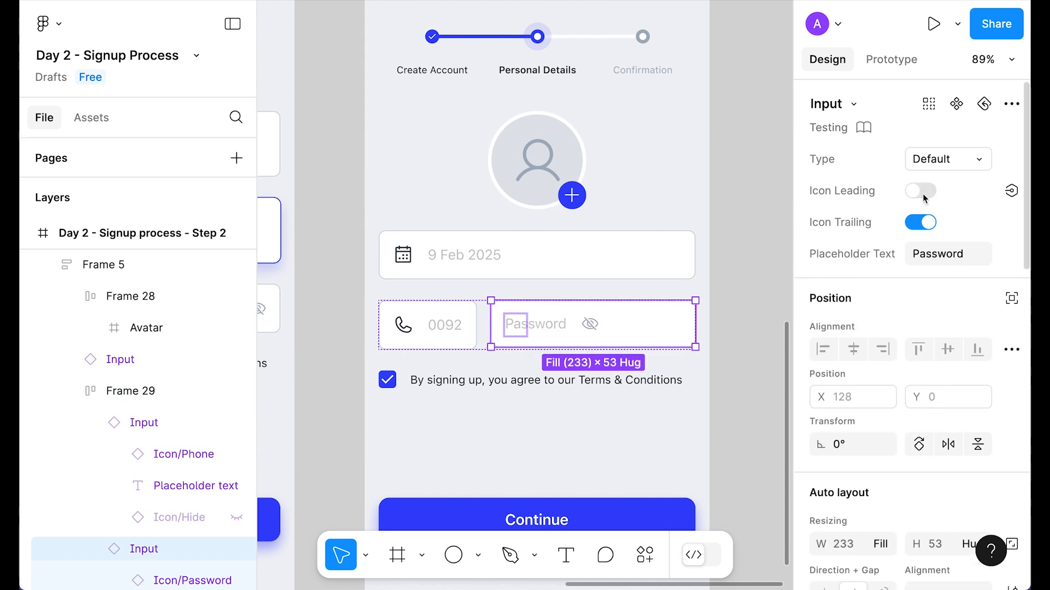
{"action": "left_click", "coordinate": [921, 190]}
{"action": "type", "text": "1234 567 89"}
{"action": "key", "text": "Return"}
{"action": "left_click", "coordinate": [757, 253]}
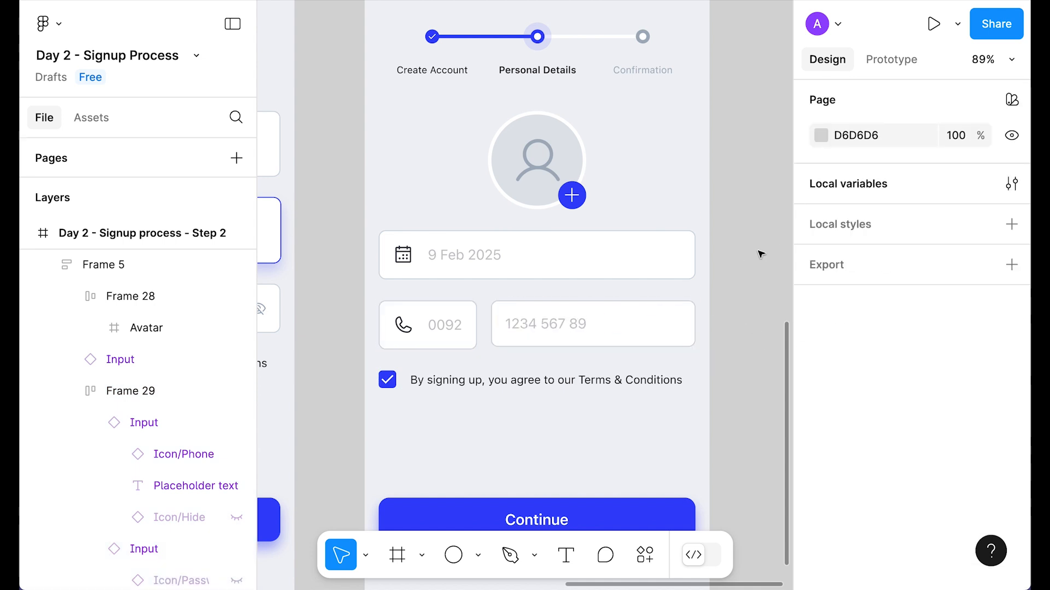
{"action": "scroll", "coordinate": [756, 257], "scroll_direction": "down", "scroll_amount": 2}
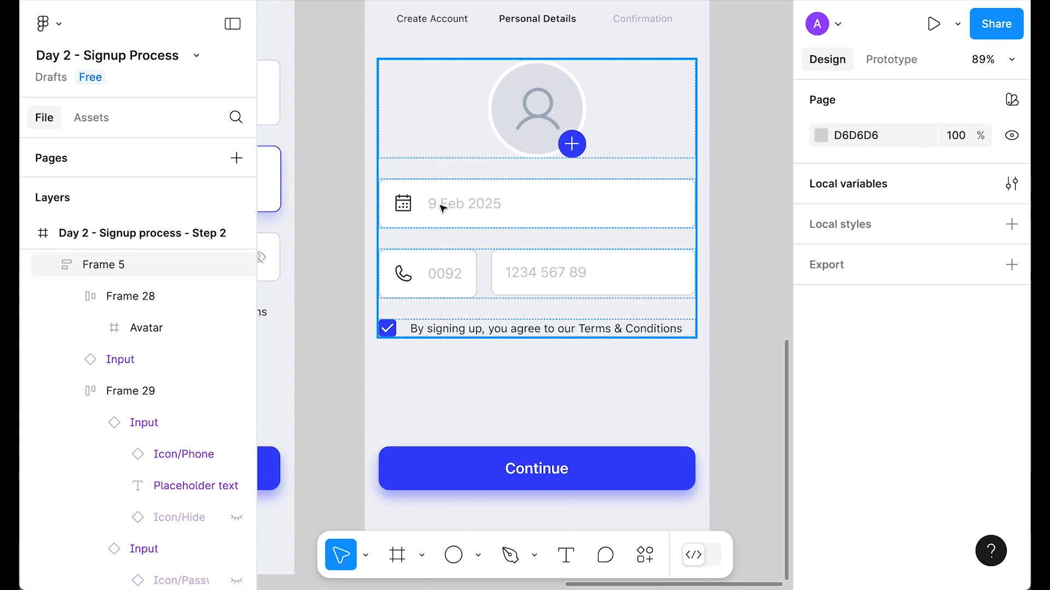
Step: Make the number field fill the row height and delete the terms checkbox row
{"action": "left_click", "coordinate": [628, 280]}
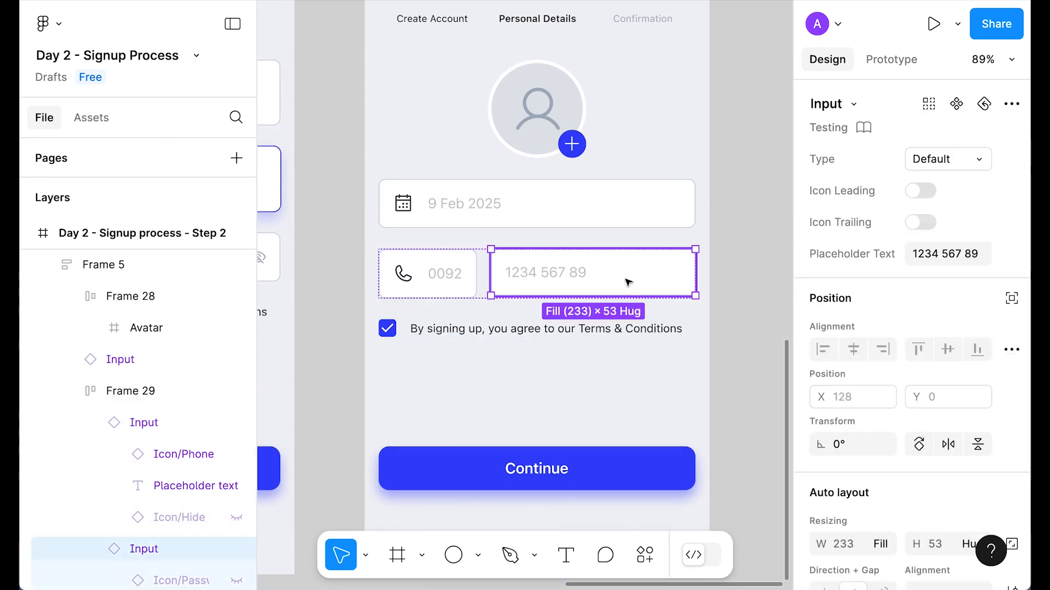
{"action": "scroll", "coordinate": [962, 366], "scroll_direction": "down", "scroll_amount": 2}
{"action": "left_click", "coordinate": [975, 499]}
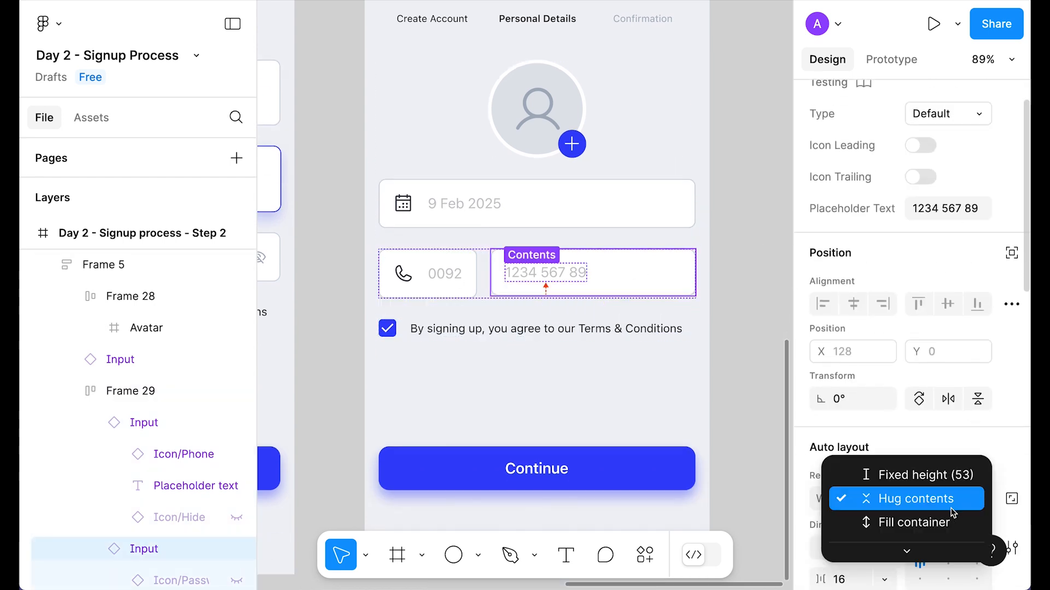
{"action": "left_click", "coordinate": [923, 520]}
{"action": "left_click", "coordinate": [742, 260]}
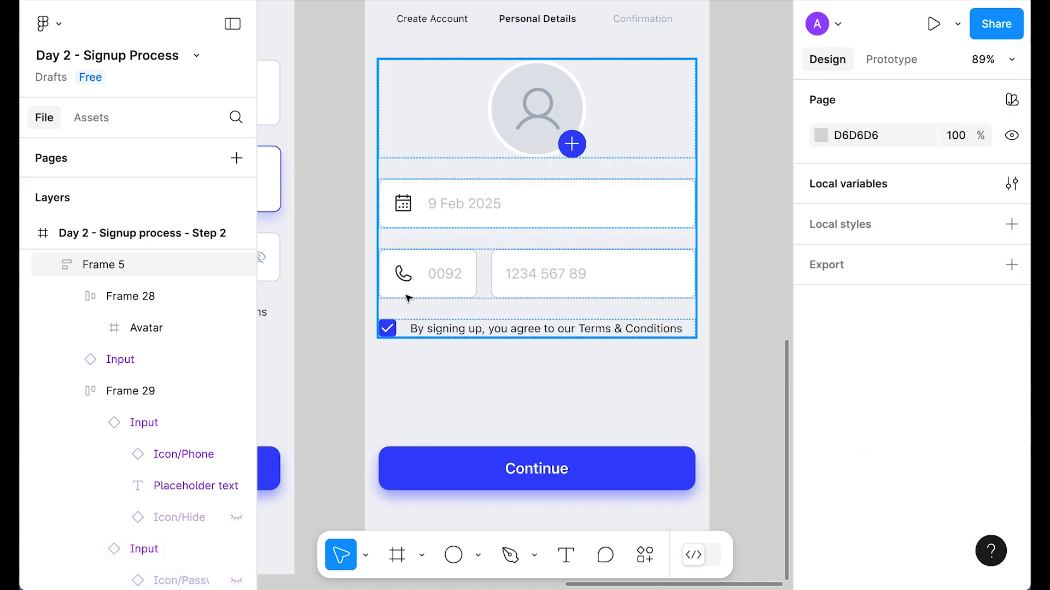
{"action": "left_click", "coordinate": [447, 328]}
{"action": "left_click", "coordinate": [447, 328]}
{"action": "key", "text": "Delete"}
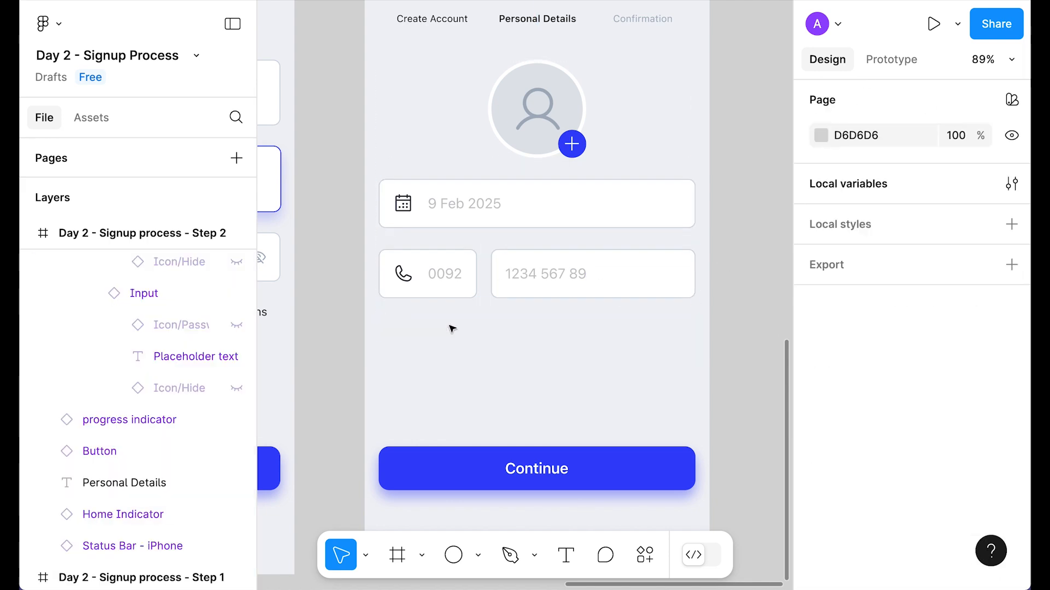
Step: Set 48 spacing between the avatar and the fields group
{"action": "left_click", "coordinate": [611, 215]}
{"action": "left_click", "coordinate": [855, 554]}
{"action": "type", "text": "4"}
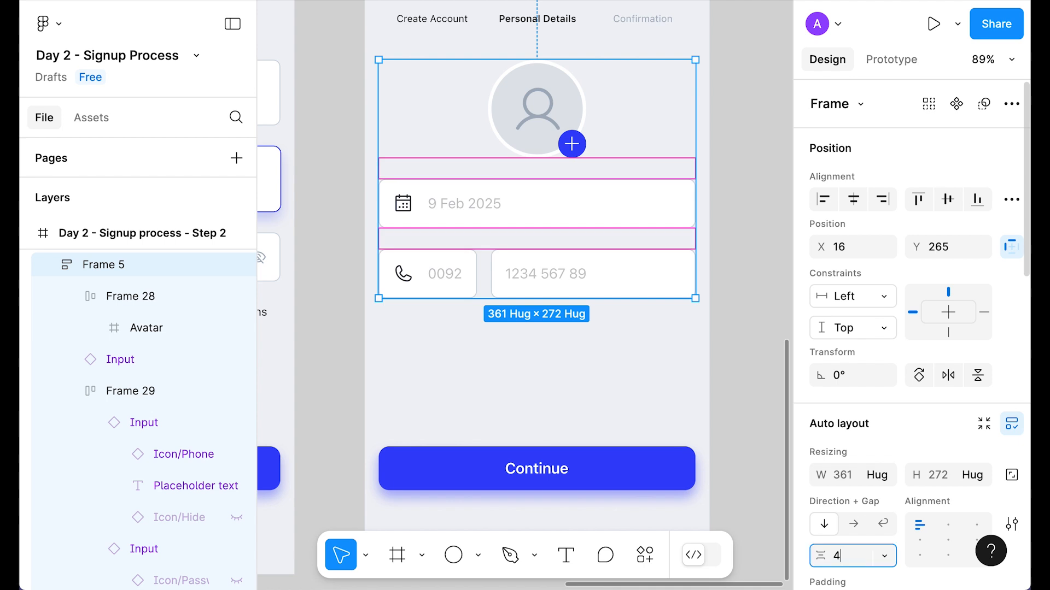
{"action": "type", "text": "8"}
{"action": "key", "text": "Return"}
Step: Wrap the date field and phone row in auto layout with 24 spacing
{"action": "left_click", "coordinate": [754, 182]}
{"action": "scroll", "coordinate": [755, 183], "scroll_direction": "down", "scroll_amount": 2}
{"action": "left_click", "coordinate": [514, 394], "text": "shift"}
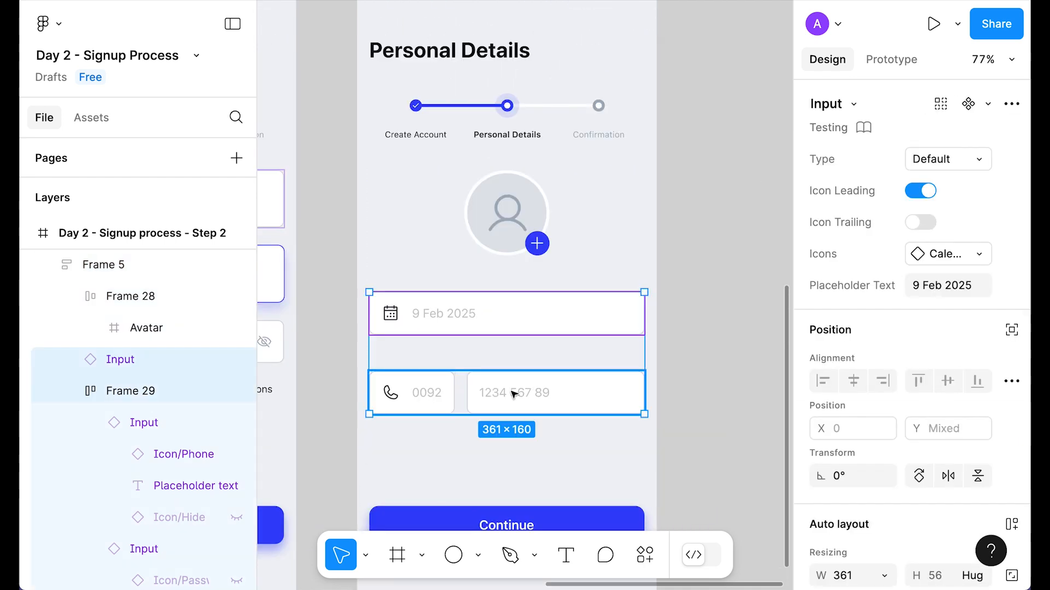
{"action": "key", "text": "shift+a"}
{"action": "type", "text": "24"}
{"action": "key", "text": "Return"}
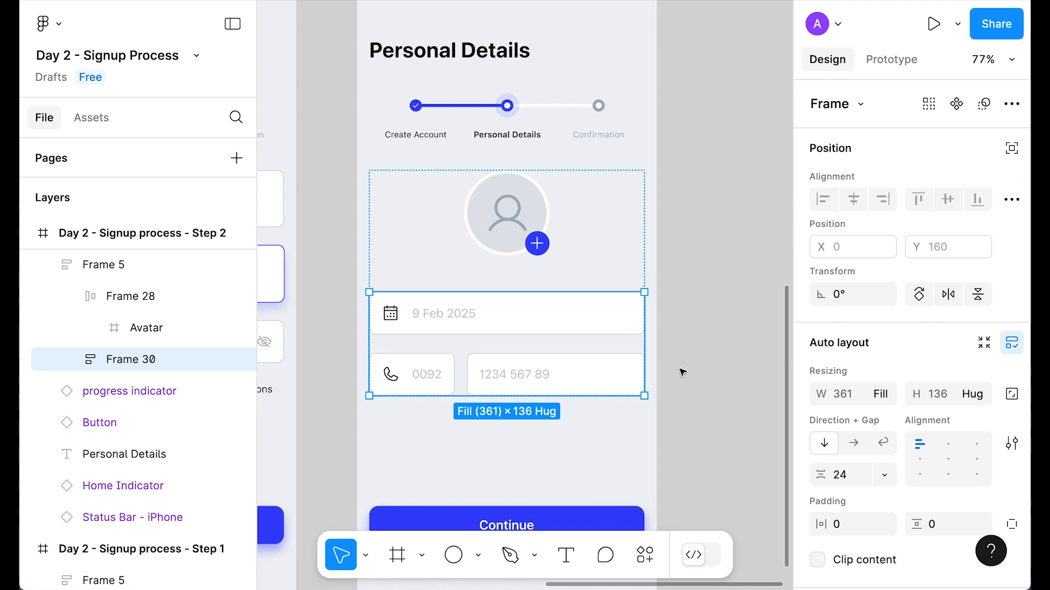
{"action": "left_click", "coordinate": [717, 321]}
{"action": "scroll", "coordinate": [533, 313], "scroll_direction": "up", "scroll_amount": 2}
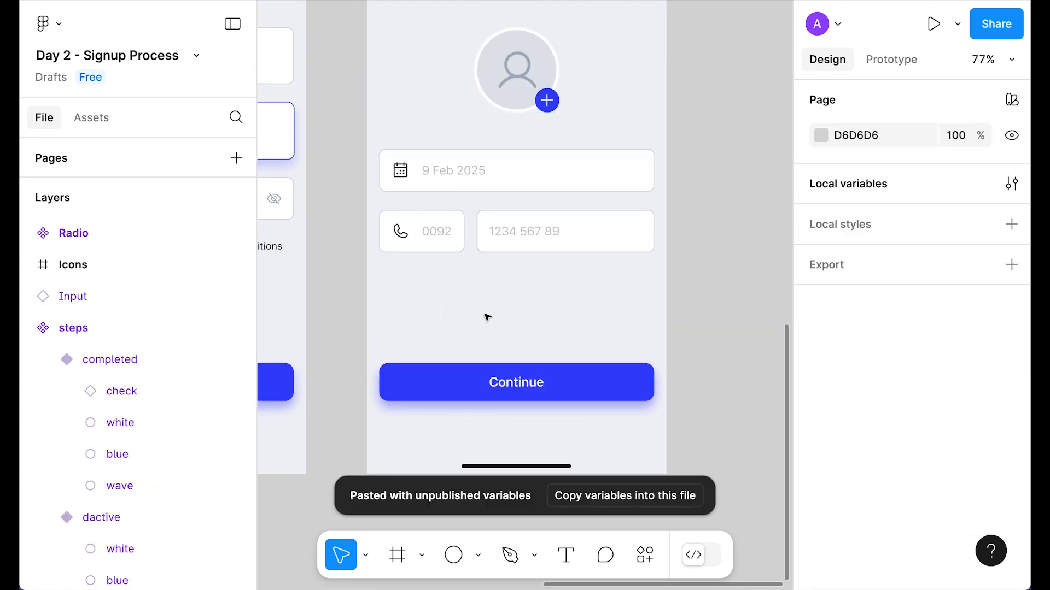
Step: Place a copy of the unchecked Radio component inside the date and phone fields group
{"action": "scroll", "coordinate": [488, 317], "scroll_direction": "up", "scroll_amount": 10}
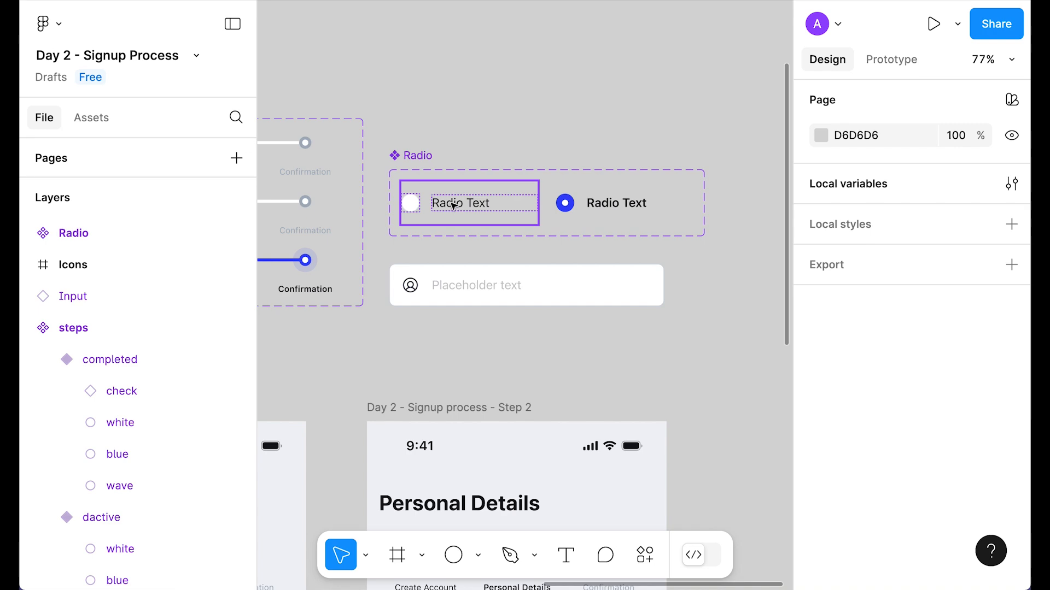
{"action": "left_click", "coordinate": [467, 208]}
{"action": "left_click_drag", "start_coordinate": [473, 208], "coordinate": [698, 377]}
{"action": "scroll", "coordinate": [698, 378], "scroll_direction": "down", "scroll_amount": 5}
{"action": "left_click_drag", "start_coordinate": [657, 90], "coordinate": [720, 211]}
{"action": "scroll", "coordinate": [720, 211], "scroll_direction": "down", "scroll_amount": 7}
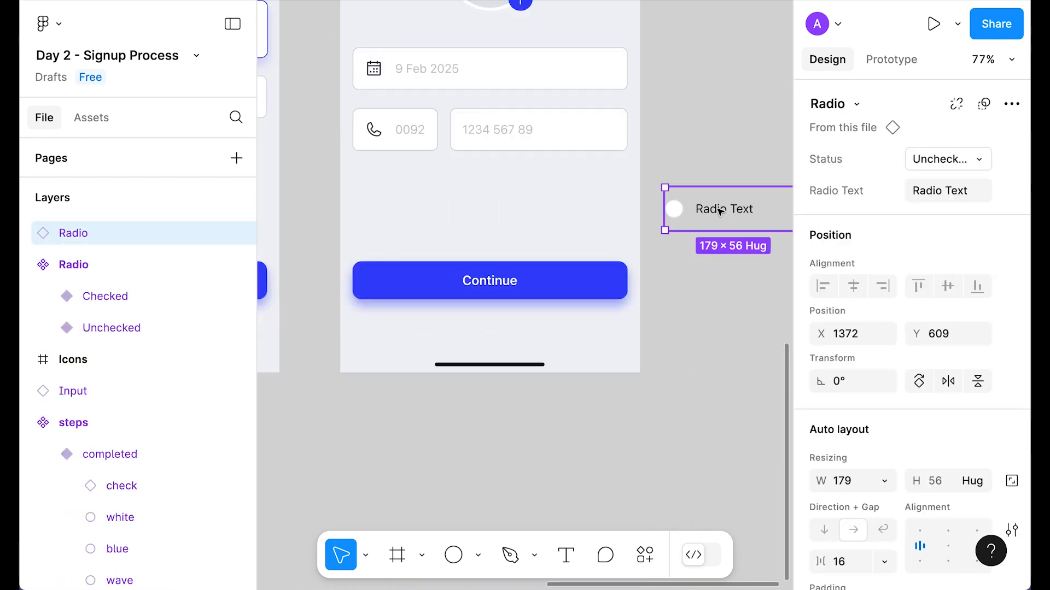
{"action": "key", "text": "ctrl+x"}
{"action": "double_click", "coordinate": [462, 102]}
{"action": "key", "text": "ctrl+v"}
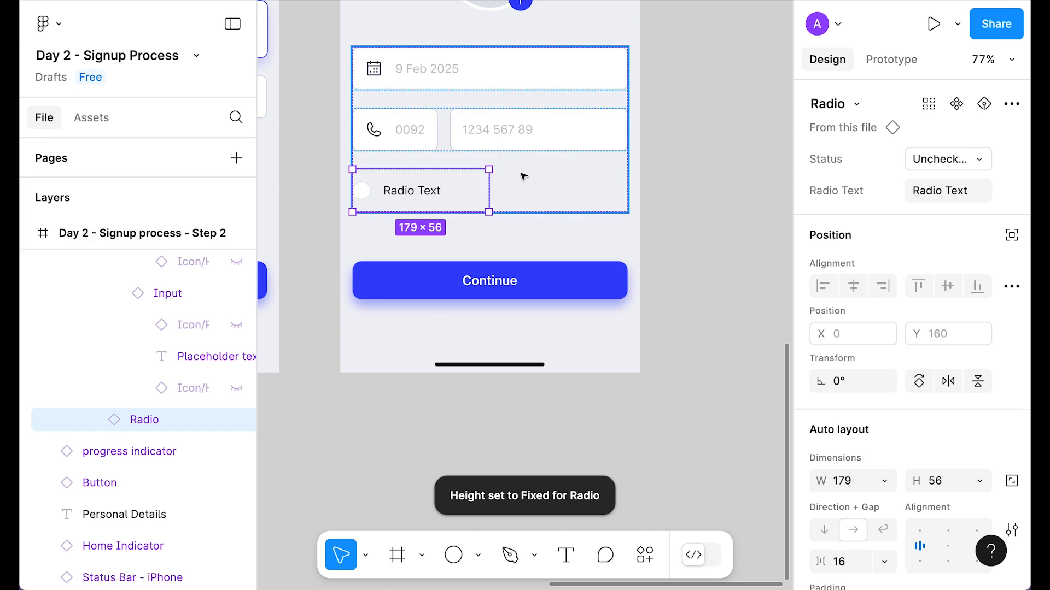
Step: Duplicate the radio and wrap both in a horizontal auto-layout row
{"action": "scroll", "coordinate": [686, 248], "scroll_direction": "up", "scroll_amount": 2}
{"action": "left_click", "coordinate": [687, 248]}
{"action": "double_click", "coordinate": [426, 267]}
{"action": "key", "text": "ctrl+d"}
{"action": "left_click", "coordinate": [426, 266], "text": "shift"}
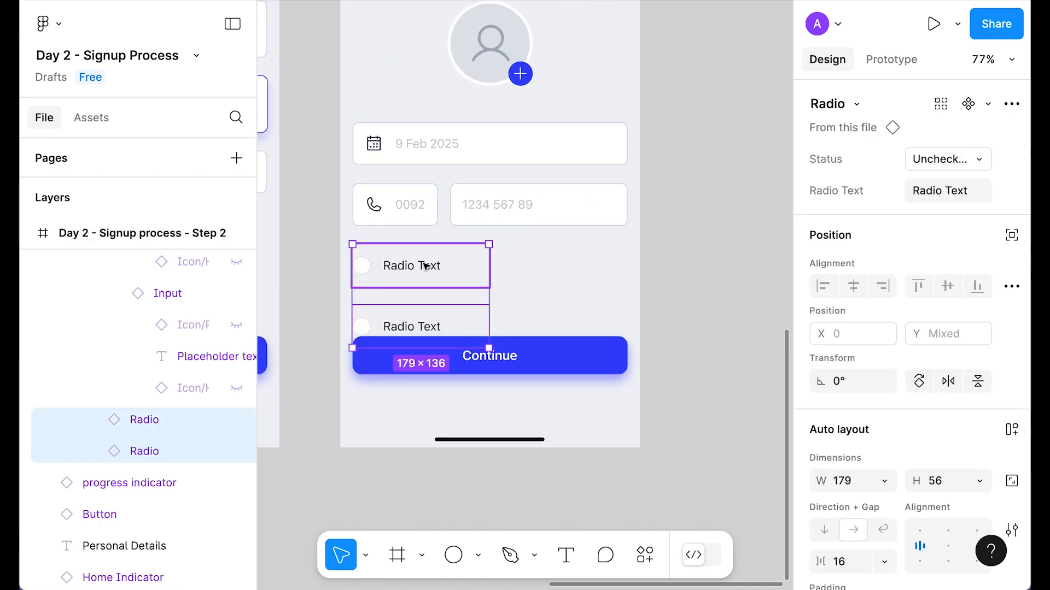
{"action": "key", "text": "shift+a"}
{"action": "key", "text": "shift+h"}
Step: Set the radio row and both radios to Fill width
{"action": "left_click", "coordinate": [729, 268]}
{"action": "scroll", "coordinate": [397, 325], "scroll_direction": "up", "scroll_amount": 2}
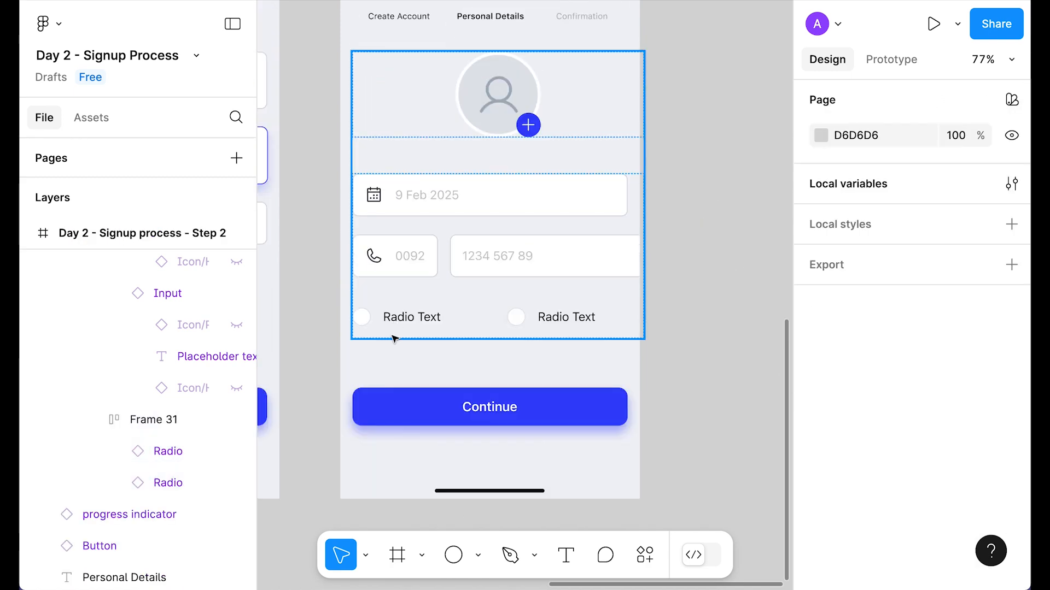
{"action": "left_click", "coordinate": [413, 320]}
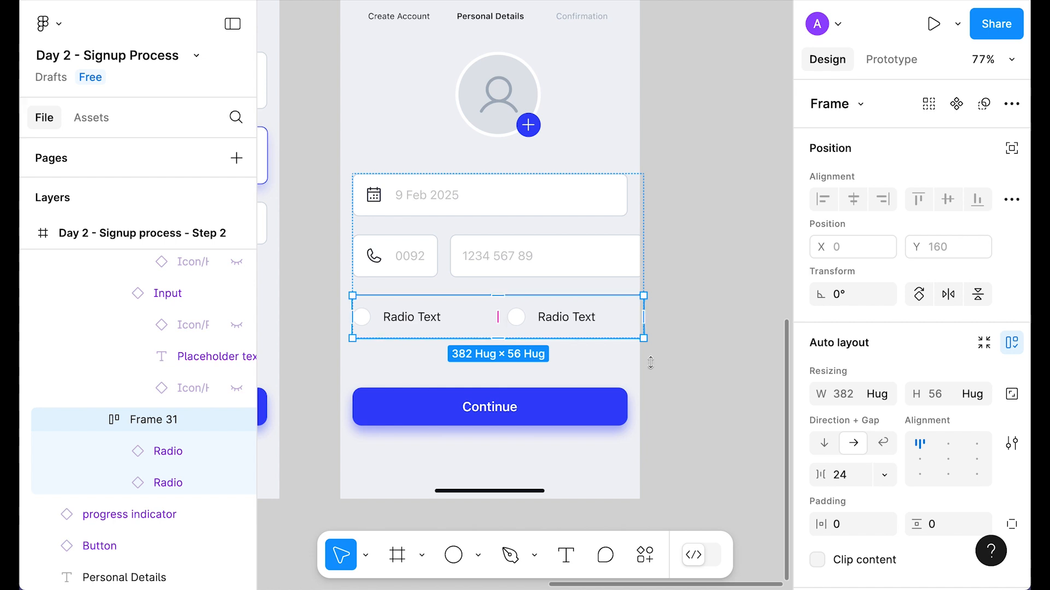
{"action": "left_click", "coordinate": [886, 395]}
{"action": "left_click", "coordinate": [875, 417]}
{"action": "double_click", "coordinate": [580, 322]}
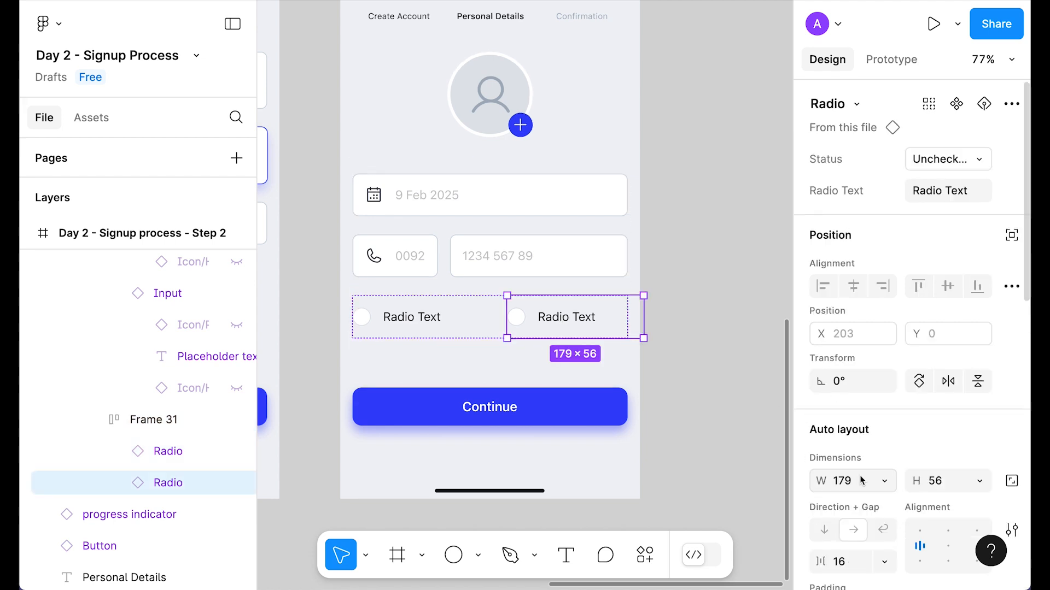
{"action": "left_click", "coordinate": [884, 480]}
{"action": "left_click", "coordinate": [869, 527]}
{"action": "left_click", "coordinate": [444, 328]}
{"action": "left_click", "coordinate": [884, 480]}
{"action": "left_click", "coordinate": [869, 527]}
Step: Set the second radio's Status to Checked
{"action": "left_click", "coordinate": [962, 159]}
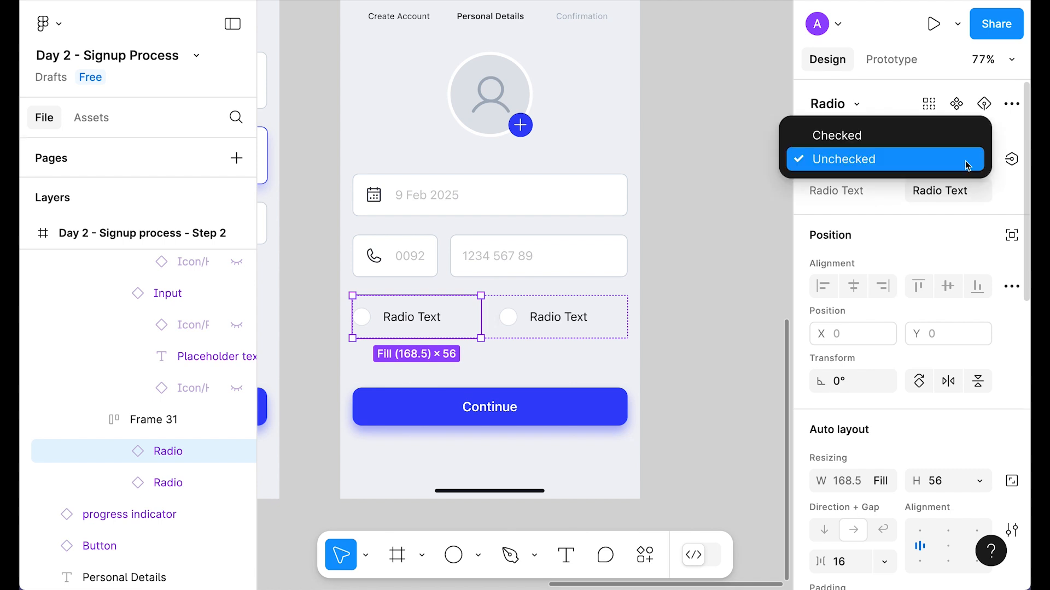
{"action": "left_click", "coordinate": [873, 174]}
{"action": "left_click", "coordinate": [581, 317]}
{"action": "left_click", "coordinate": [948, 159]}
{"action": "left_click", "coordinate": [836, 135]}
Step: Label the second radio 'Female' and the first radio 'Male'
{"action": "left_click", "coordinate": [972, 189]}
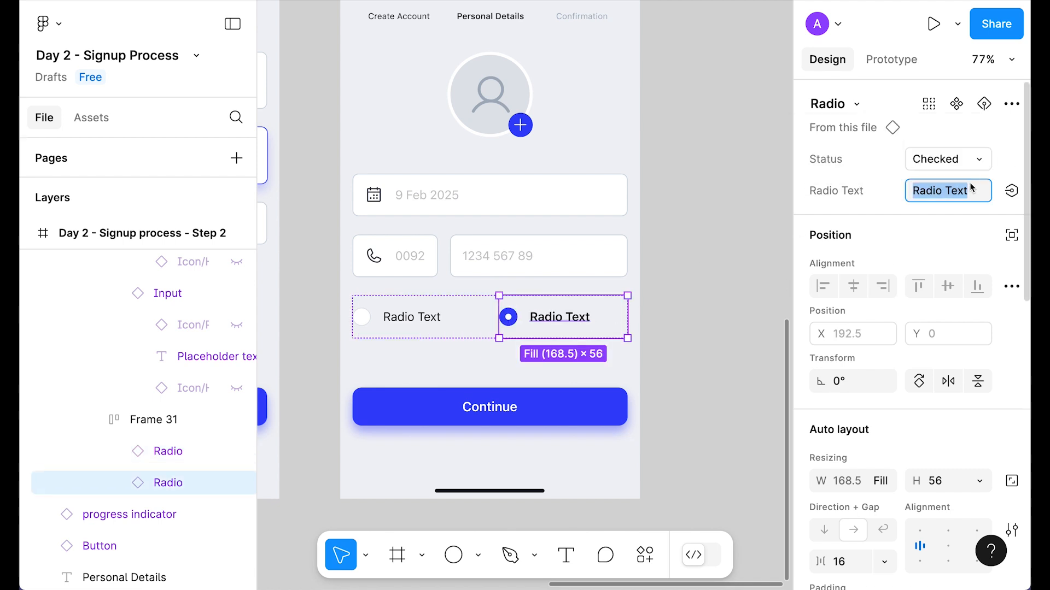
{"action": "type", "text": "Female"}
{"action": "left_click", "coordinate": [368, 303]}
{"action": "left_click", "coordinate": [977, 202]}
{"action": "type", "text": "Male"}
{"action": "key", "text": "Escape"}
{"action": "scroll", "coordinate": [434, 375], "scroll_direction": "up", "scroll_amount": 2}
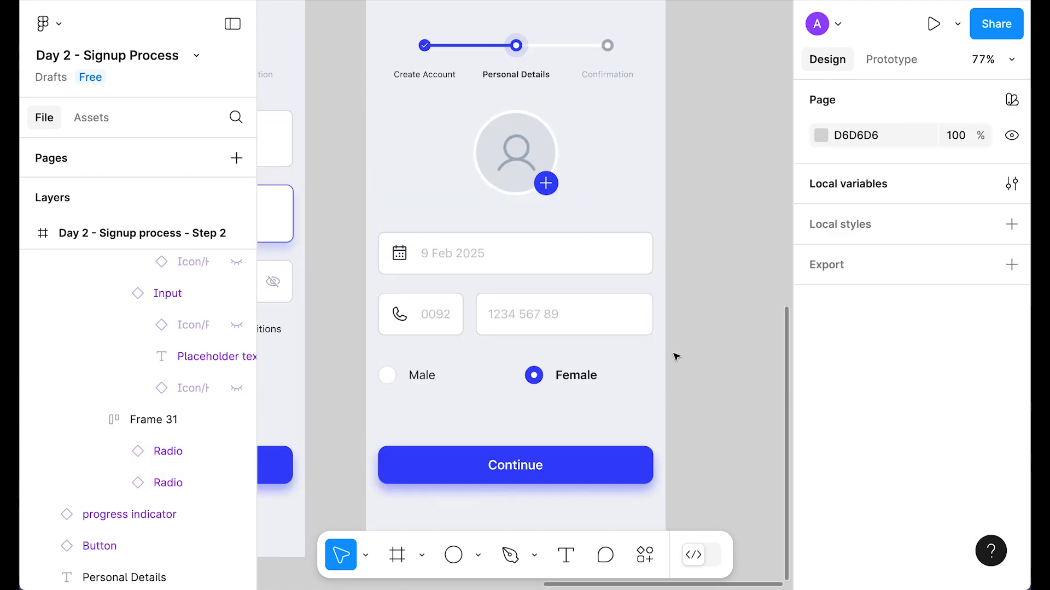
{"action": "left_click", "coordinate": [720, 299]}
{"action": "scroll", "coordinate": [454, 288], "scroll_direction": "down", "scroll_amount": 2}
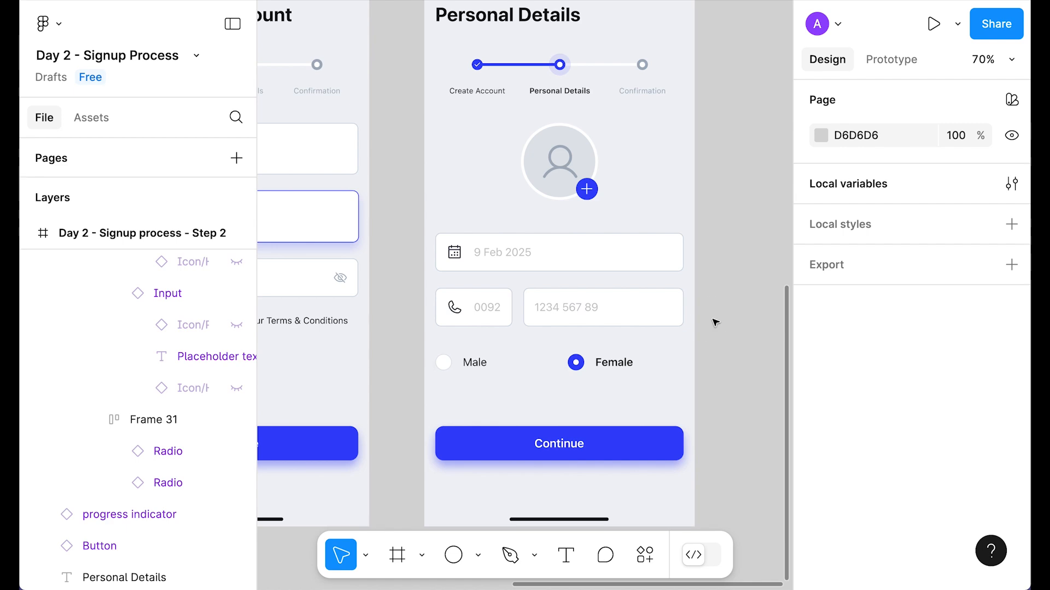
{"action": "scroll", "coordinate": [721, 301], "scroll_direction": "down", "scroll_amount": 2}
Step: Duplicate the Step 2 screen to create a new Step 3 screen
{"action": "scroll", "coordinate": [719, 300], "scroll_direction": "right", "scroll_amount": 2}
{"action": "left_click", "coordinate": [547, 20]}
{"action": "key", "text": "f"}
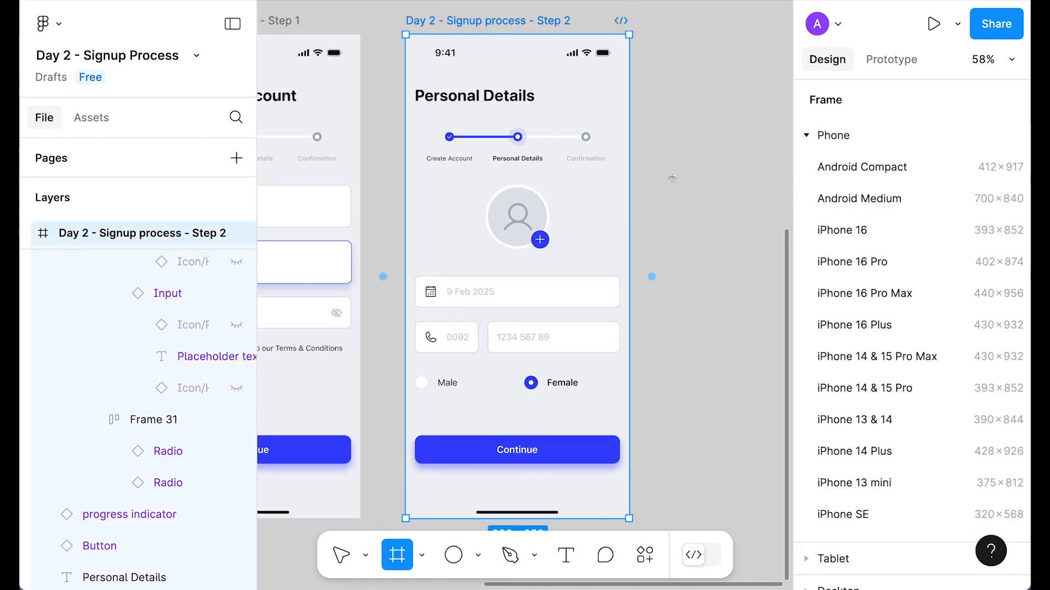
{"action": "left_click", "coordinate": [651, 277]}
Step: Set Step 3's progress indicator to the Confirmation step
{"action": "left_click", "coordinate": [698, 147]}
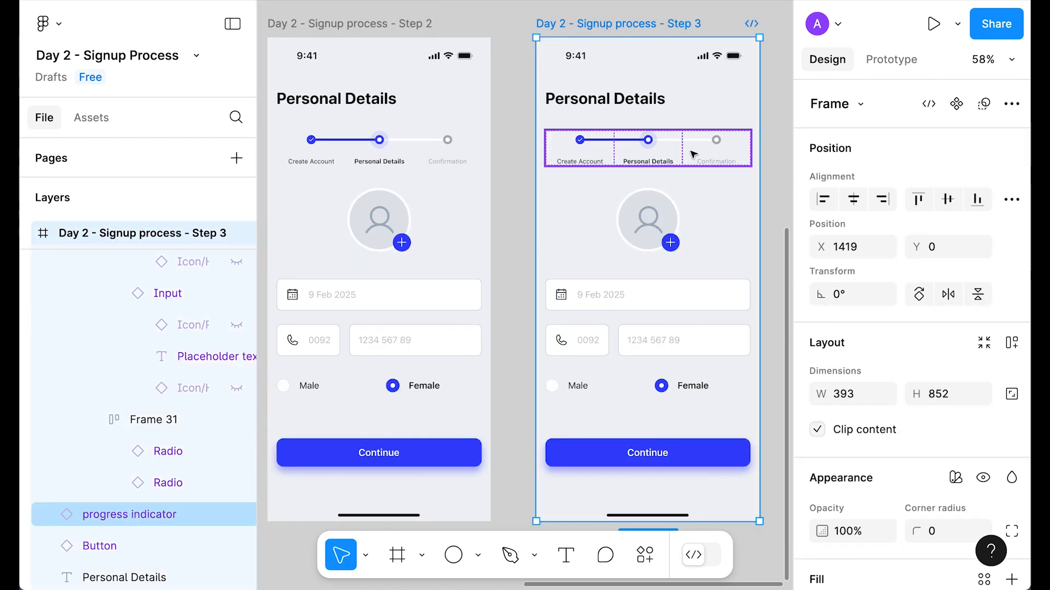
{"action": "left_click", "coordinate": [918, 159]}
{"action": "left_click", "coordinate": [888, 181]}
{"action": "left_click", "coordinate": [773, 204]}
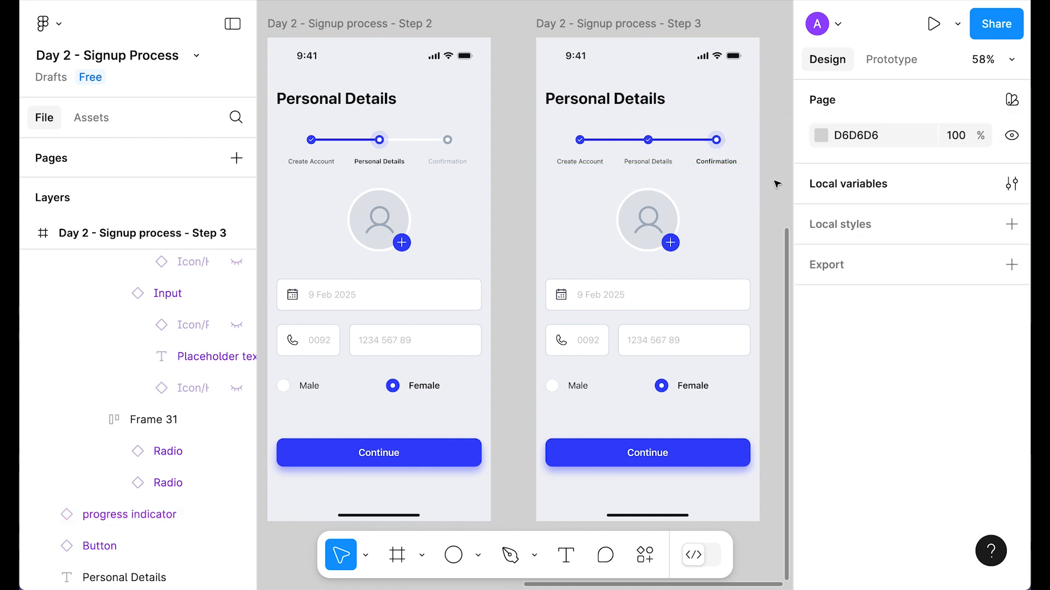
Step: Retitle Step 3 'Welcome to CIRCLE', colouring 'CIRCLE' Primary blue
{"action": "scroll", "coordinate": [601, 246], "scroll_direction": "right", "scroll_amount": 2}
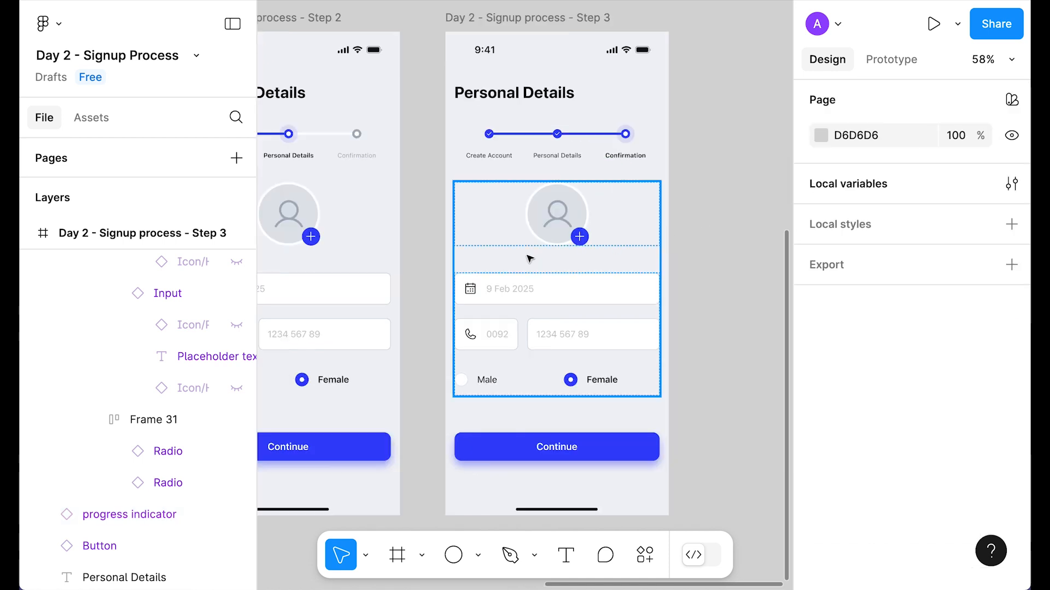
{"action": "left_click", "coordinate": [553, 102]}
{"action": "key", "text": "Return"}
{"action": "type", "text": "Welcome to CIRCLE"}
{"action": "key", "text": "shift+Left"}
{"action": "key", "text": "shift+Left"}
{"action": "key", "text": "shift+Left"}
{"action": "key", "text": "shift+Left"}
{"action": "key", "text": "shift+Left"}
{"action": "key", "text": "shift+Left"}
{"action": "scroll", "coordinate": [875, 437], "scroll_direction": "down", "scroll_amount": 5}
{"action": "left_click", "coordinate": [870, 543]}
{"action": "scroll", "coordinate": [706, 342], "scroll_direction": "up", "scroll_amount": 2}
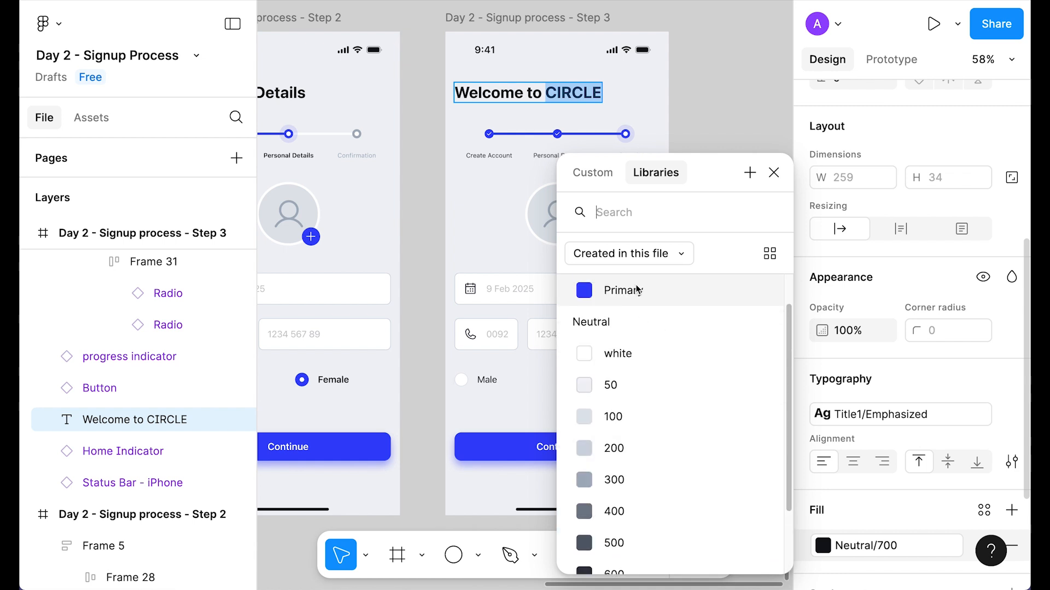
{"action": "left_click", "coordinate": [636, 290]}
{"action": "left_click", "coordinate": [733, 176]}
{"action": "left_click", "coordinate": [732, 176]}
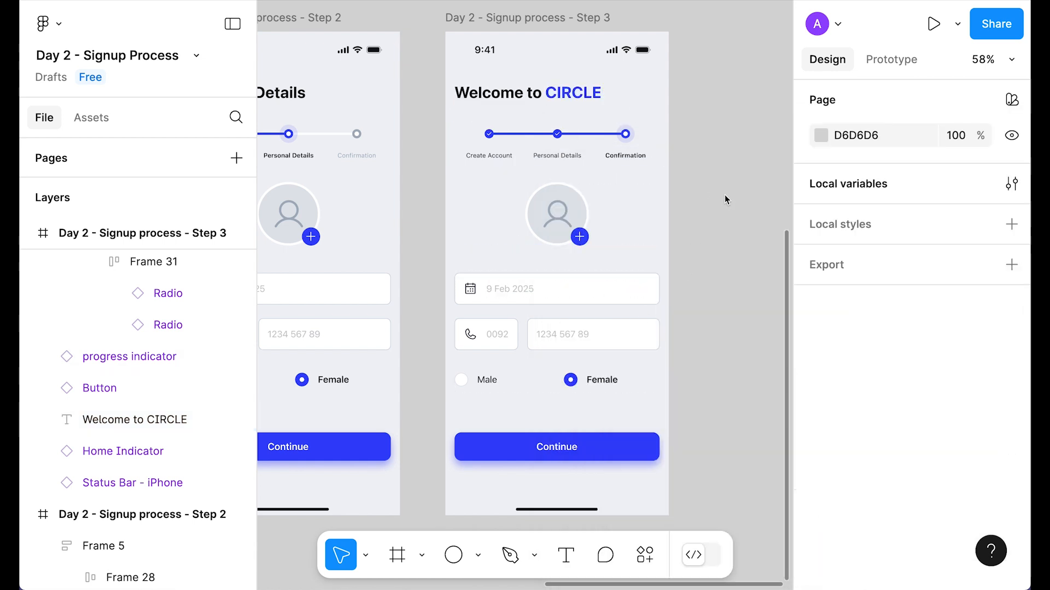
Step: Delete the block holding the avatar, inputs and radios
{"action": "left_click", "coordinate": [507, 89]}
{"action": "left_click", "coordinate": [569, 322]}
{"action": "key", "text": "Delete"}
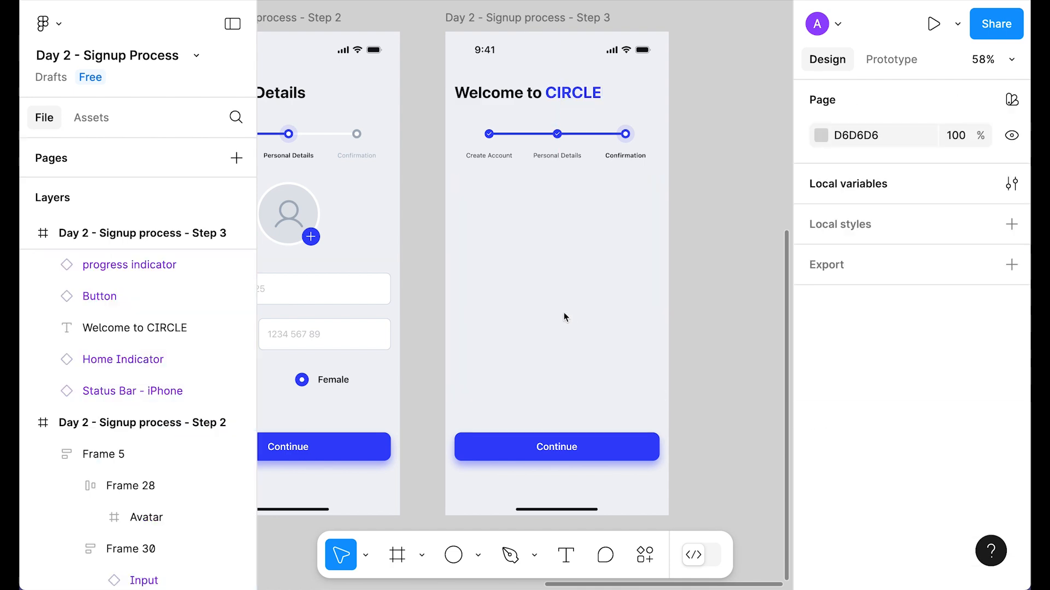
Step: Add a centred Title3/Emphasized message 'Your account has been created successfully.' wrapping onto two lines
{"action": "key", "text": "ctrl+v"}
{"action": "scroll", "coordinate": [879, 356], "scroll_direction": "down", "scroll_amount": 6}
{"action": "left_click", "coordinate": [878, 356]}
{"action": "left_click", "coordinate": [915, 446]}
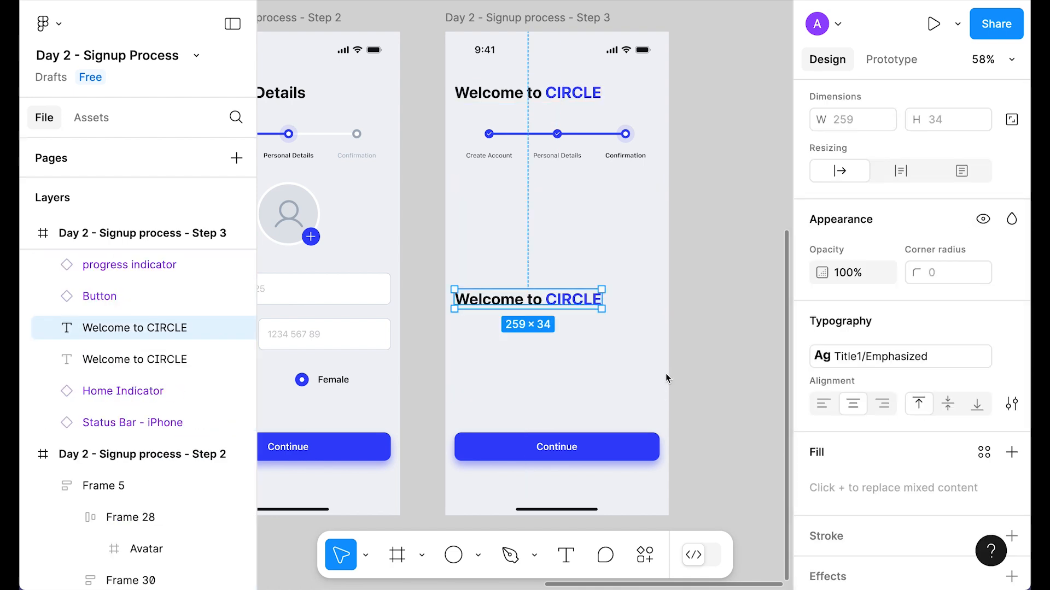
{"action": "left_click_drag", "start_coordinate": [525, 298], "coordinate": [556, 298]}
{"action": "scroll", "coordinate": [854, 219], "scroll_direction": "up", "scroll_amount": 7}
{"action": "left_click", "coordinate": [853, 206]}
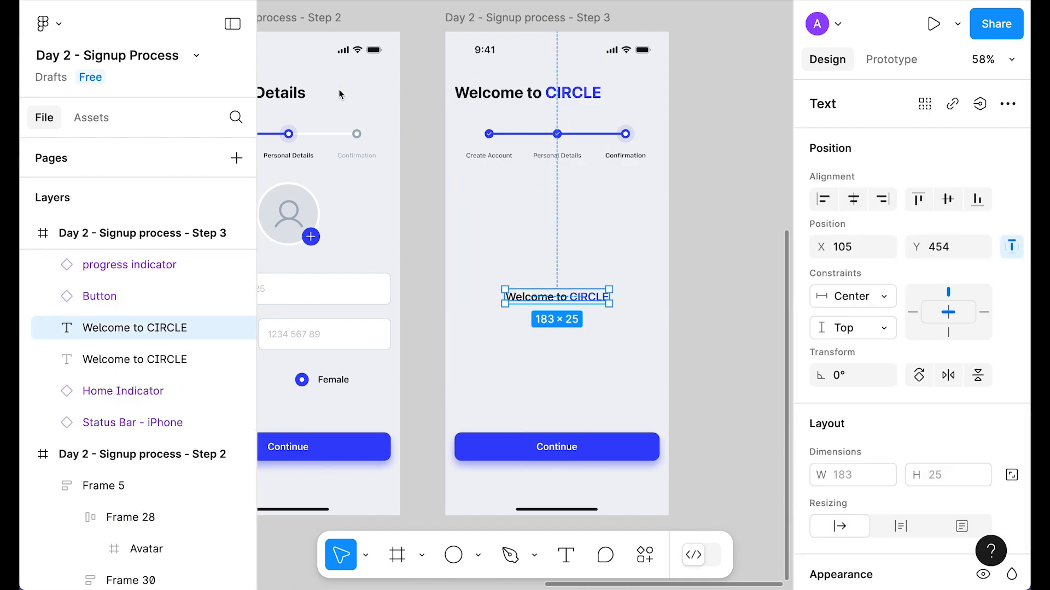
{"action": "double_click", "coordinate": [538, 305]}
{"action": "key", "text": "ctrl+v"}
{"action": "key", "text": "Escape"}
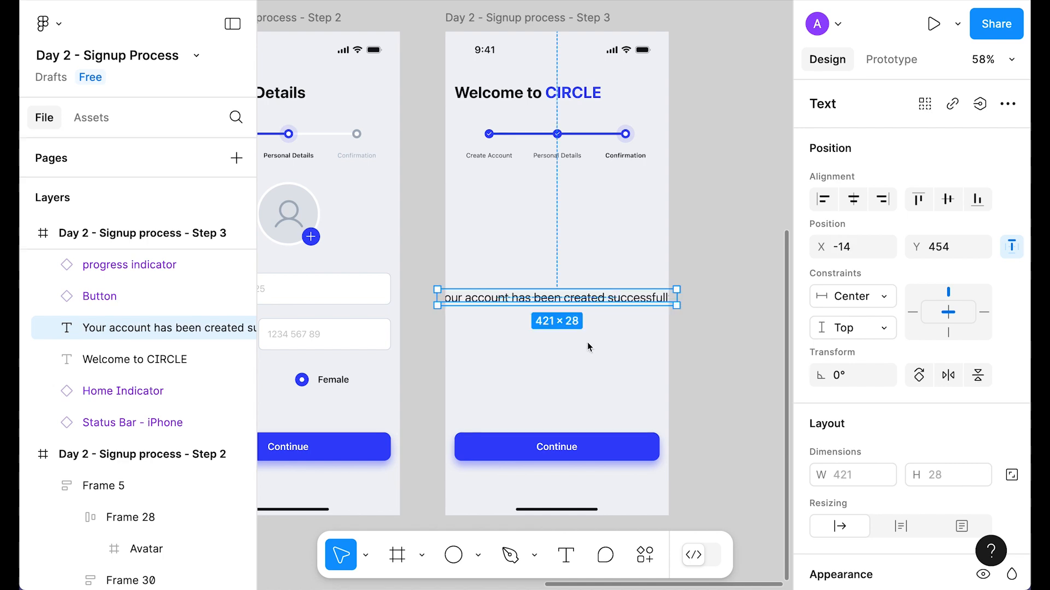
{"action": "left_click_drag", "start_coordinate": [676, 298], "coordinate": [637, 303]}
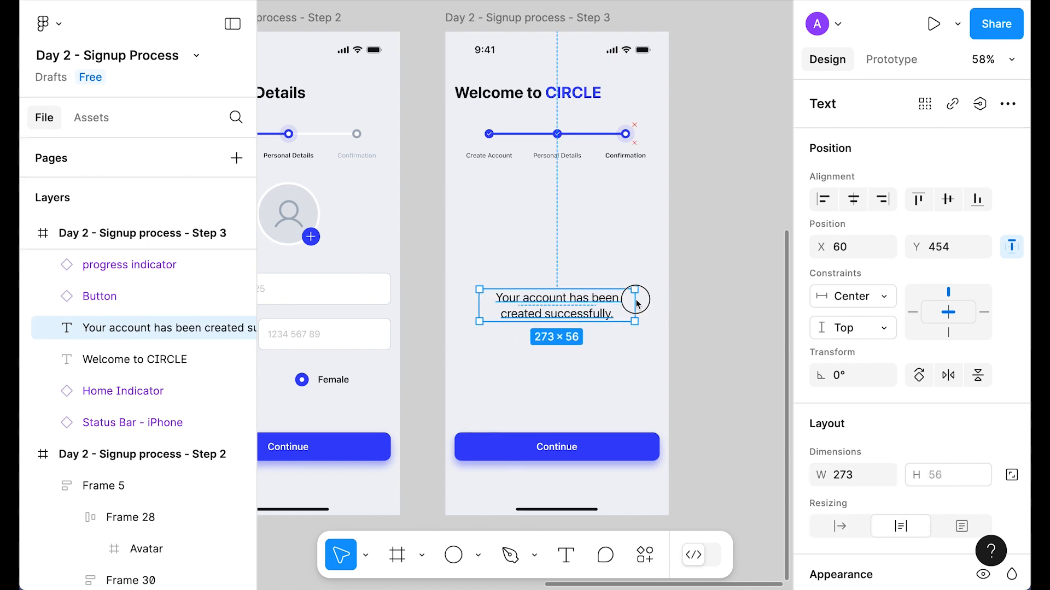
Step: Paste the Confetti group into Step 3, behind the other layers
{"action": "scroll", "coordinate": [907, 382], "scroll_direction": "down", "scroll_amount": 10}
{"action": "key", "text": "Escape"}
{"action": "key", "text": "ctrl+v"}
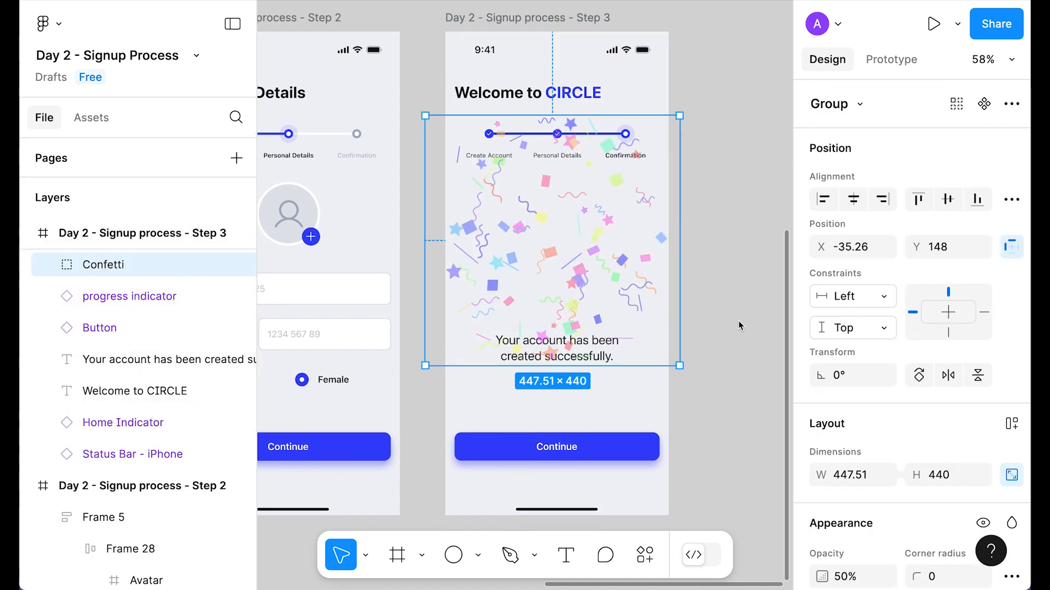
{"action": "key", "text": "["}
{"action": "mouse_move", "coordinate": [598, 258]}
{"action": "left_mouse_down"}
{"action": "mouse_move", "coordinate": [599, 272]}
{"action": "mouse_move", "coordinate": [603, 248]}
{"action": "left_mouse_up"}
{"action": "left_click", "coordinate": [743, 430]}
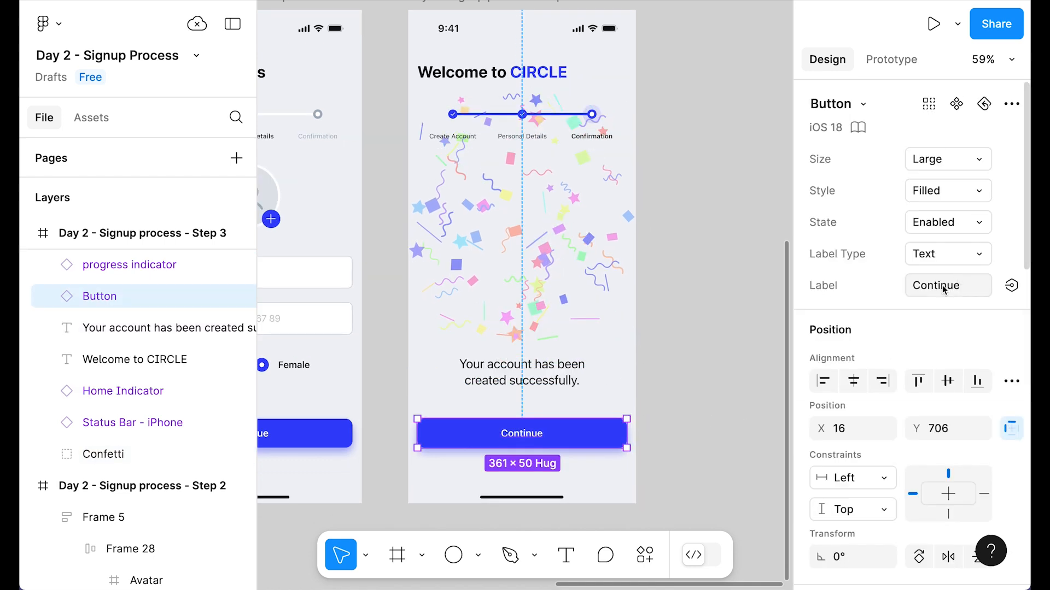
{"action": "left_click", "coordinate": [943, 288]}
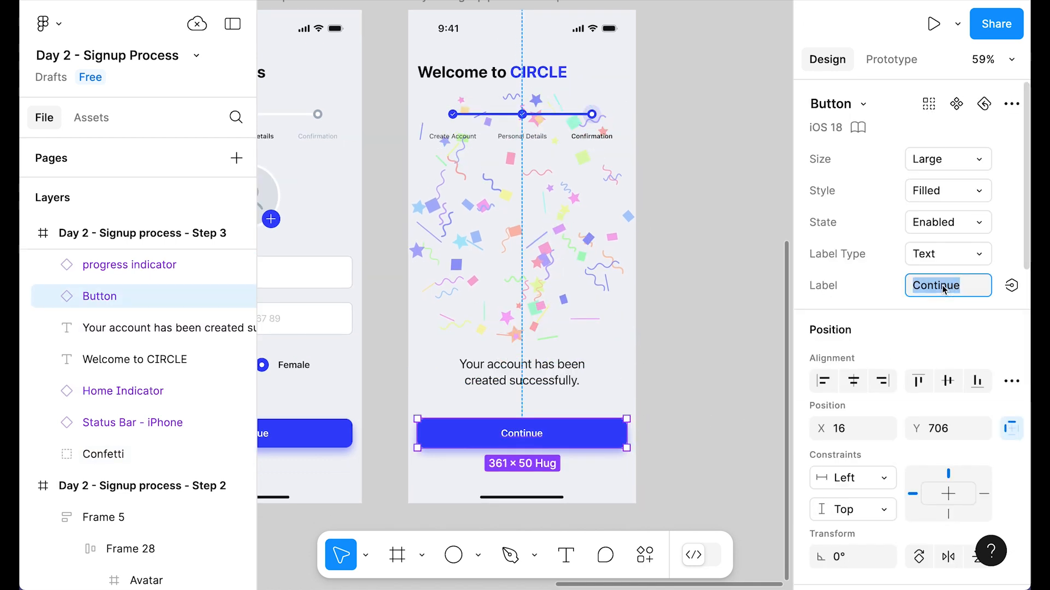
Step: Label the button 'Go to Dashboard' and fill it Neutral/700
{"action": "type", "text": "Go to Dashboard"}
{"action": "left_click", "coordinate": [689, 312]}
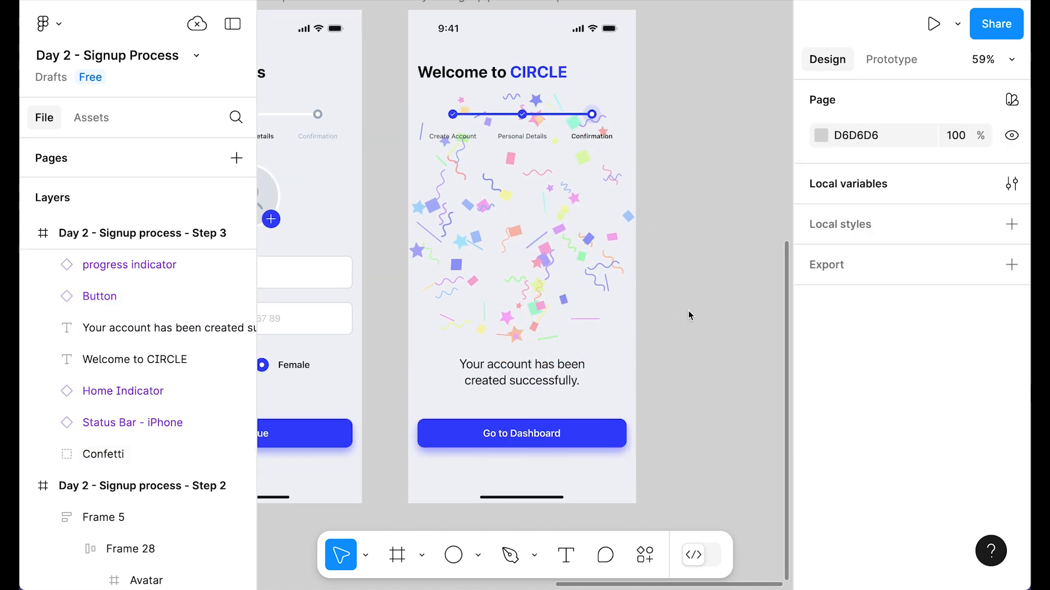
{"action": "scroll", "coordinate": [691, 405], "scroll_direction": "left", "scroll_amount": 2}
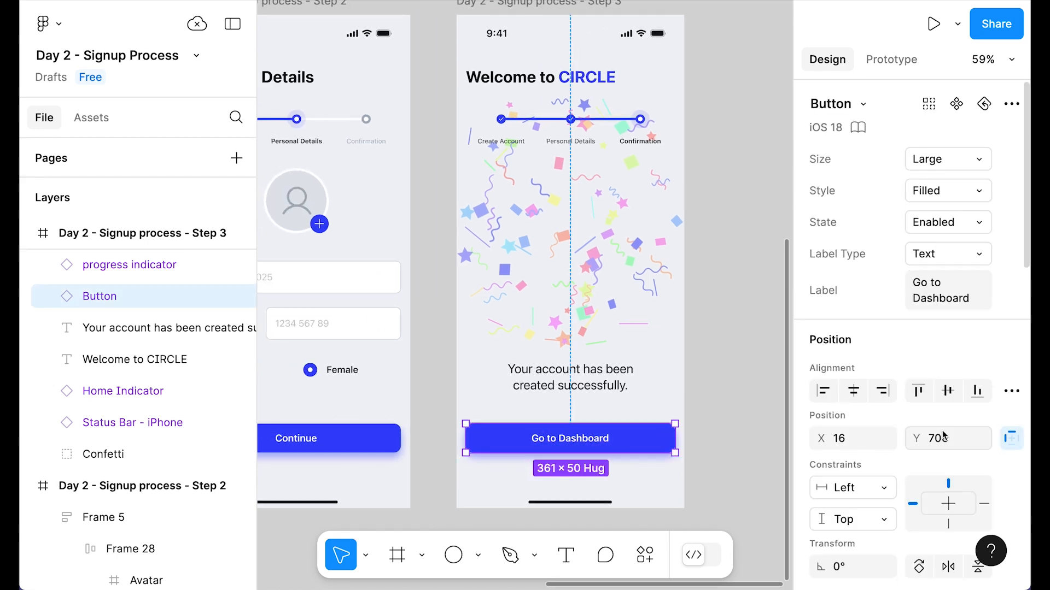
{"action": "scroll", "coordinate": [943, 435], "scroll_direction": "down", "scroll_amount": 5}
{"action": "left_click", "coordinate": [883, 481]}
{"action": "left_click", "coordinate": [617, 530]}
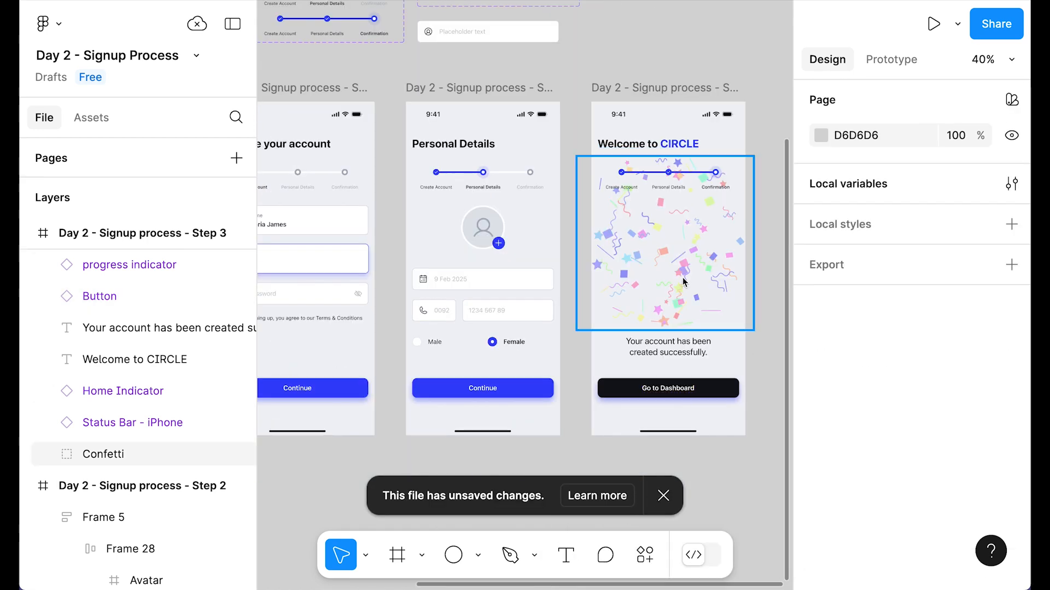
Step: Scale the Confetti group to 0.75x and set its opacity to 100%
{"action": "left_click", "coordinate": [683, 276]}
{"action": "key", "text": "k"}
{"action": "left_click", "coordinate": [852, 495]}
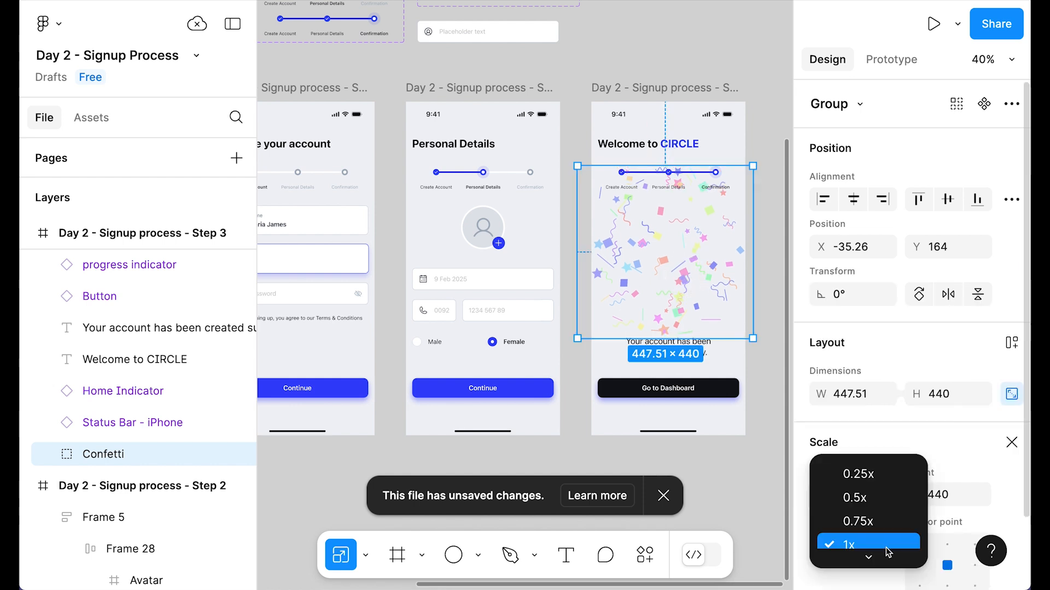
{"action": "left_click", "coordinate": [876, 531]}
{"action": "left_click_drag", "start_coordinate": [703, 285], "coordinate": [703, 288]}
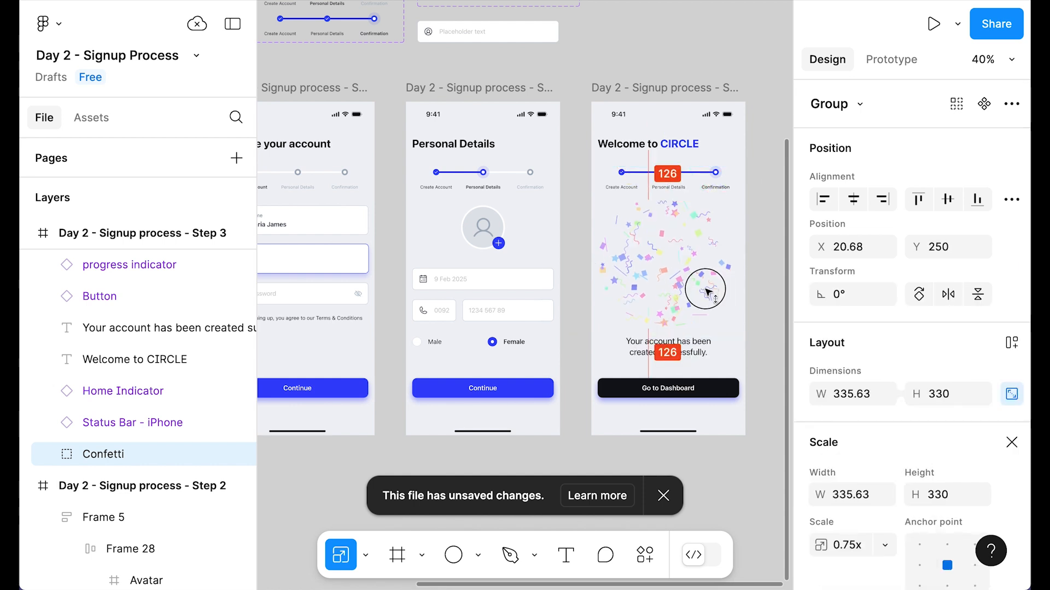
{"action": "left_click", "coordinate": [749, 280]}
{"action": "left_click", "coordinate": [714, 273]}
{"action": "key", "text": "0"}
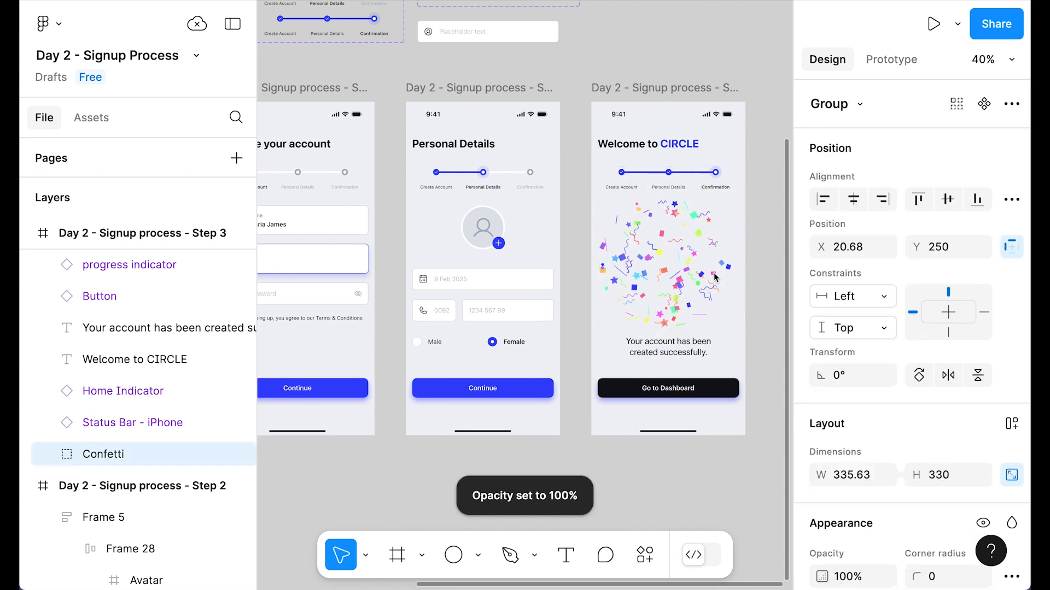
Step: Change the button's drop shadow colour to 12141A at 20% opacity
{"action": "scroll", "coordinate": [705, 377], "scroll_direction": "up", "scroll_amount": 3}
{"action": "left_click", "coordinate": [705, 383]}
{"action": "scroll", "coordinate": [901, 396], "scroll_direction": "down", "scroll_amount": 4}
{"action": "left_click", "coordinate": [821, 439]}
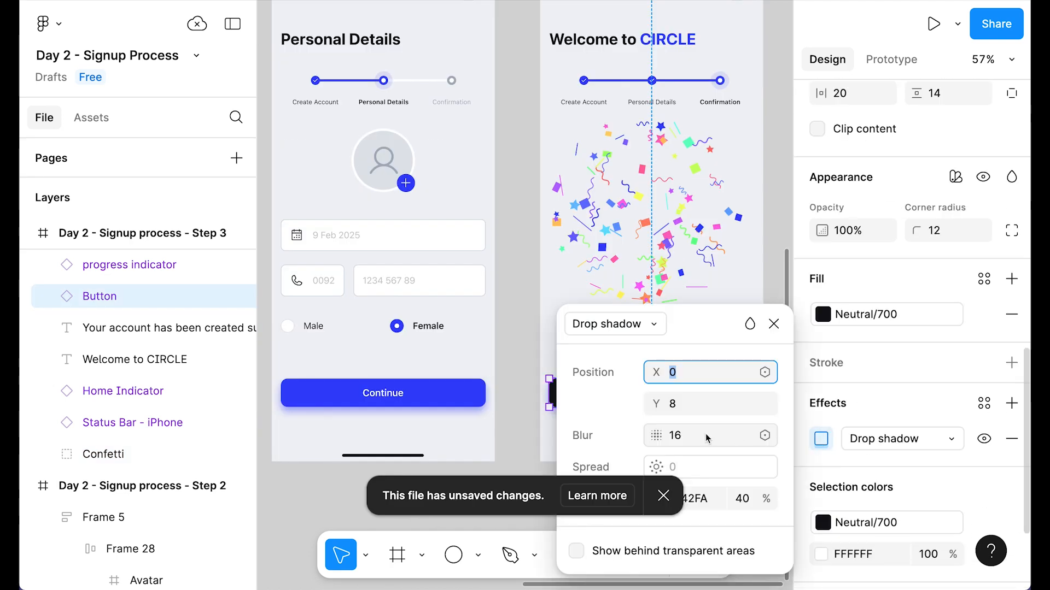
{"action": "left_click_drag", "start_coordinate": [691, 331], "coordinate": [293, 64]}
{"action": "left_click", "coordinate": [252, 232]}
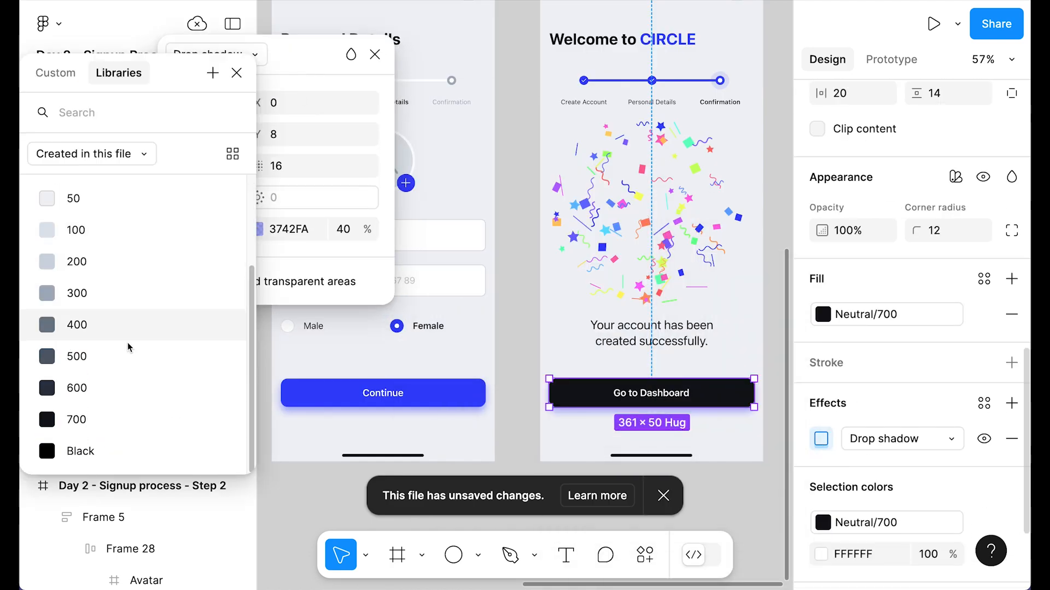
{"action": "left_click", "coordinate": [109, 416]}
{"action": "left_click", "coordinate": [367, 229]}
{"action": "left_click", "coordinate": [343, 230]}
{"action": "type", "text": "10"}
{"action": "key", "text": "Return"}
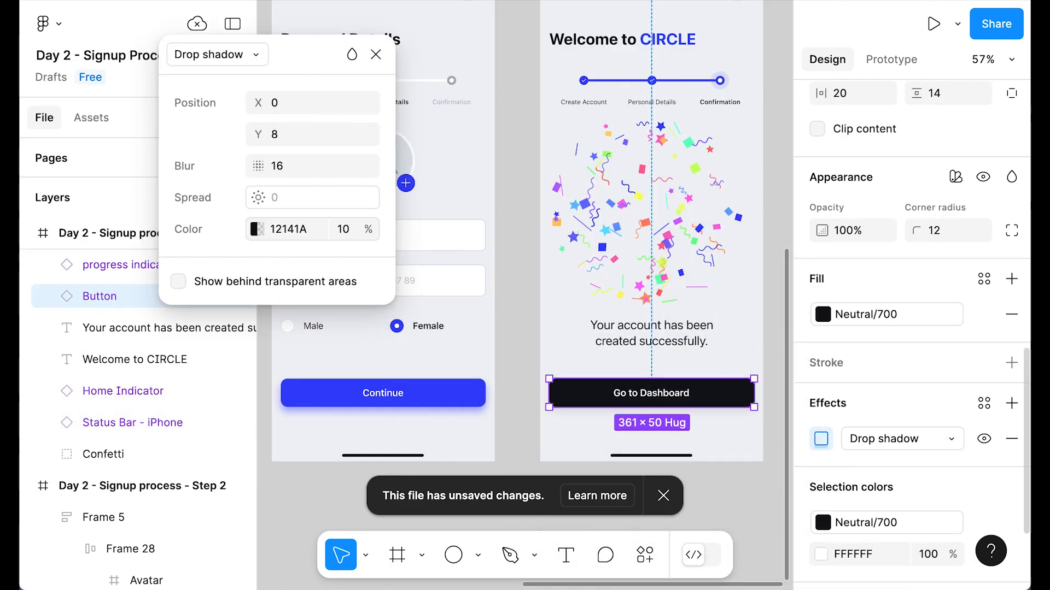
{"action": "key", "text": "Return"}
{"action": "left_click", "coordinate": [514, 413]}
Step: Pan and zoom out to view all four signup screens
{"action": "scroll", "coordinate": [508, 414], "scroll_direction": "down", "scroll_amount": 3}
{"action": "left_click_drag", "start_coordinate": [508, 414], "coordinate": [624, 428]}
{"action": "scroll", "coordinate": [647, 337], "scroll_direction": "down", "scroll_amount": 3}
{"action": "left_click_drag", "start_coordinate": [448, 429], "coordinate": [509, 427]}
{"action": "mouse_move", "coordinate": [616, 436]}
{"action": "left_mouse_down"}
{"action": "mouse_move", "coordinate": [548, 434]}
{"action": "mouse_move", "coordinate": [601, 442]}
{"action": "left_mouse_up"}
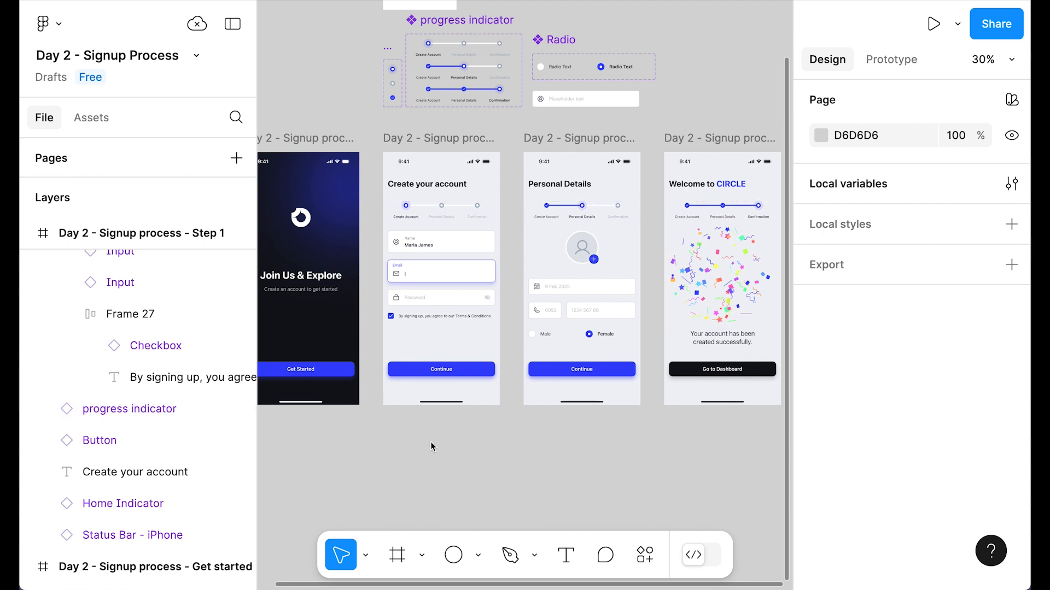
{"action": "scroll", "coordinate": [432, 447], "scroll_direction": "down", "scroll_amount": 2}
{"action": "left_click_drag", "start_coordinate": [428, 472], "coordinate": [450, 463]}
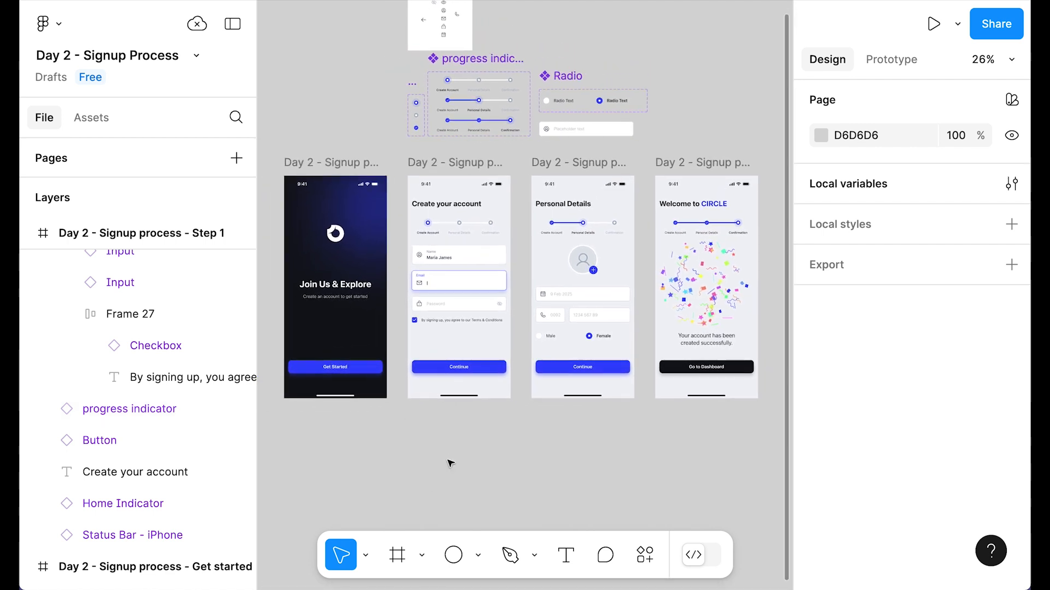